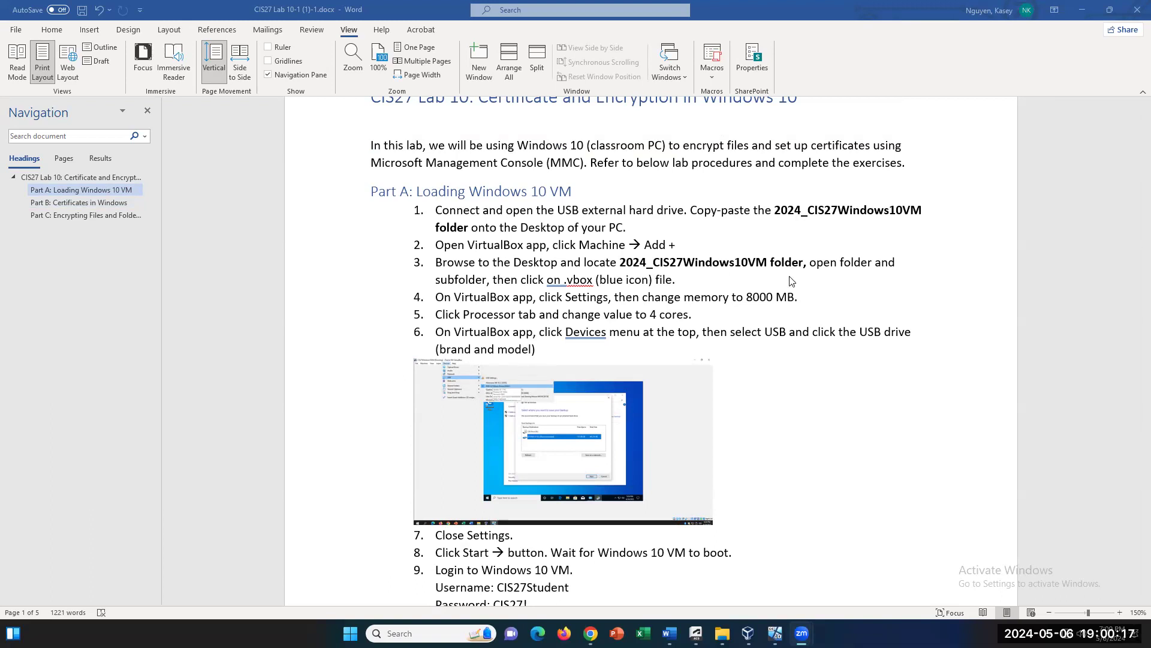
- Switch to File Explorer and show the Desktop folder containing the virtual machine folder 2024_CIS27Window10VM
{"action": "left_click", "coordinate": [722, 633]}
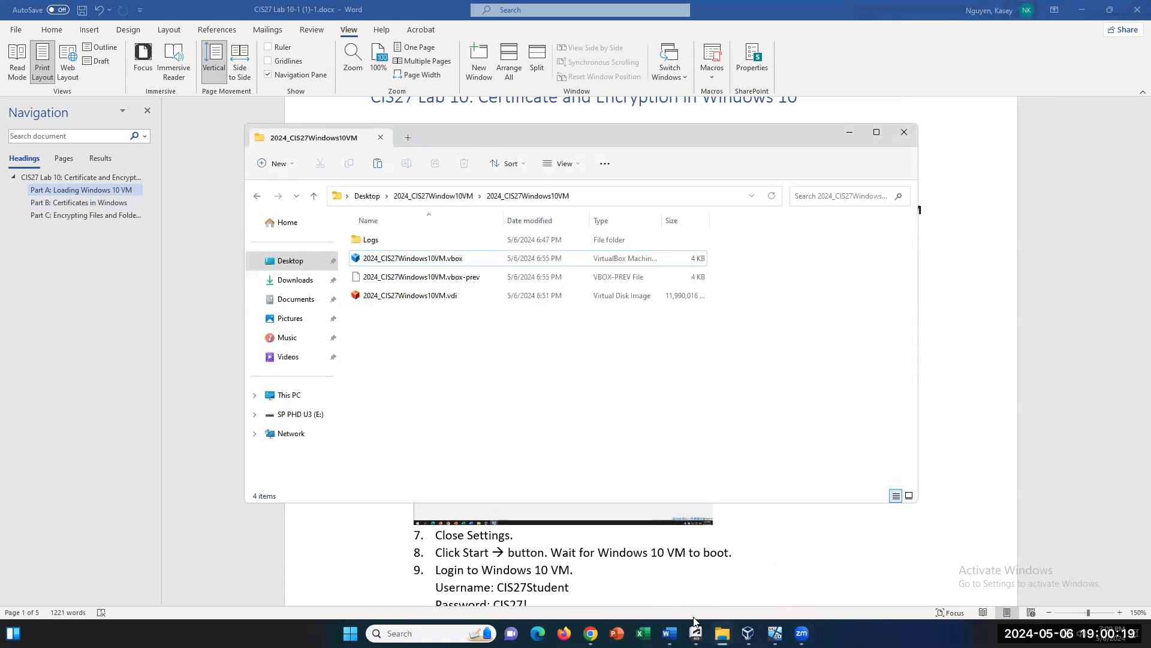
{"action": "left_click", "coordinate": [289, 261]}
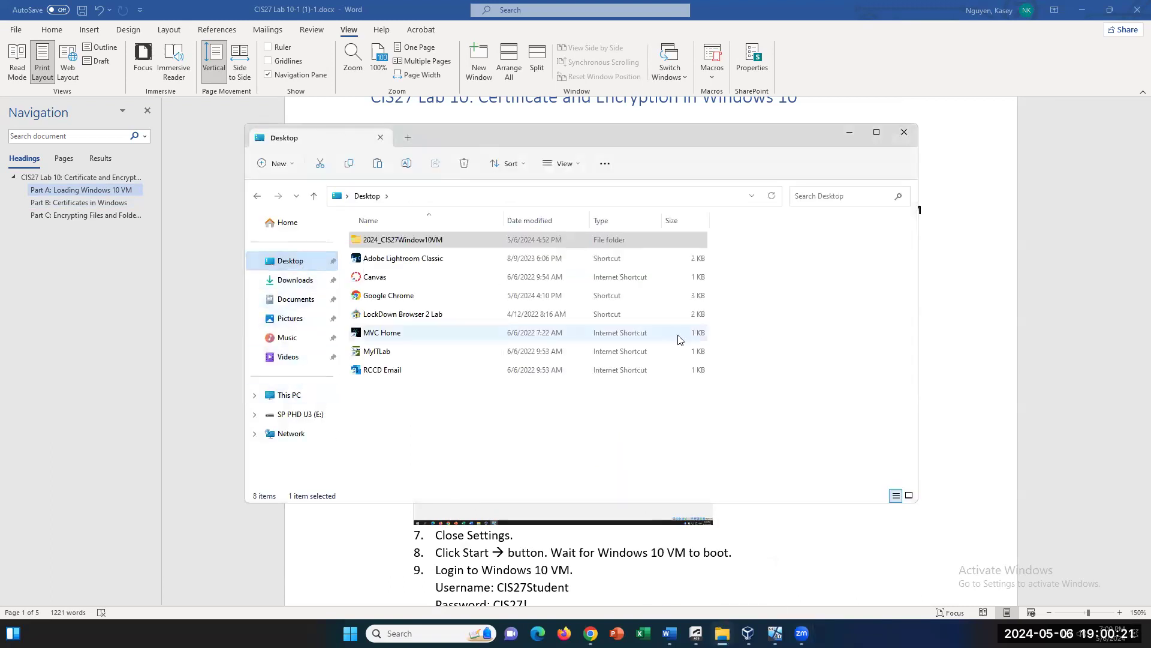
- Switch to VirtualBox Manager and try to add the machine file 2024_CIS27Windows10VM.vbox from its folder on the Desktop
{"action": "left_click", "coordinate": [748, 634]}
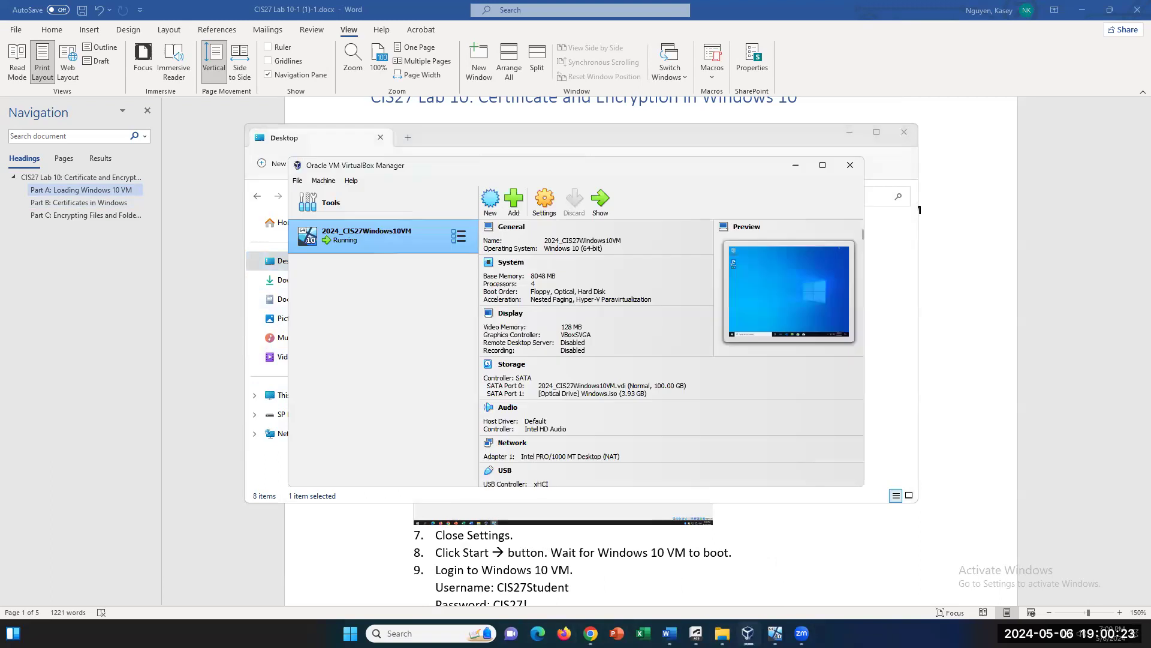
{"action": "left_click", "coordinate": [514, 197]}
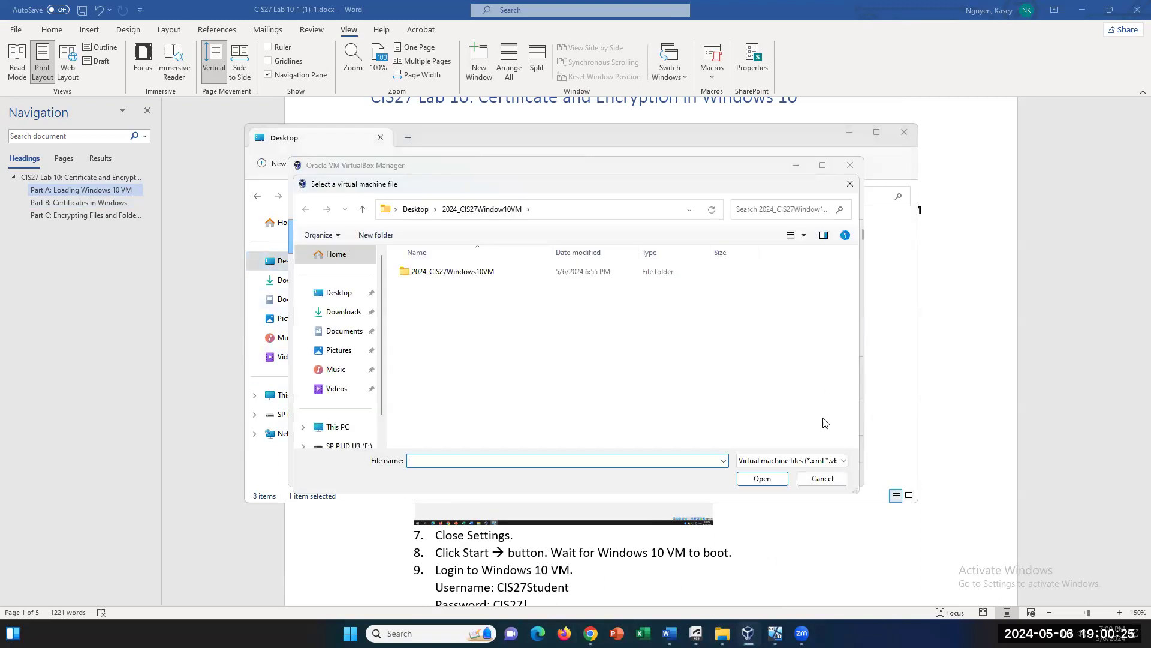
{"action": "double_click", "coordinate": [471, 275]}
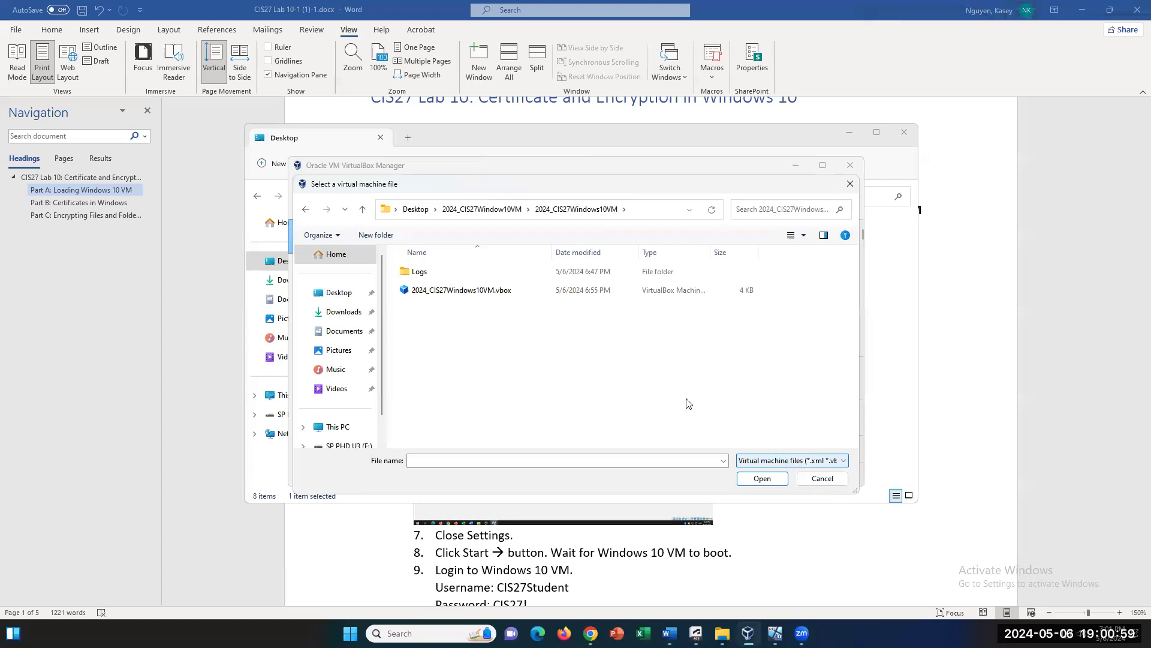
{"action": "left_click", "coordinate": [447, 290]}
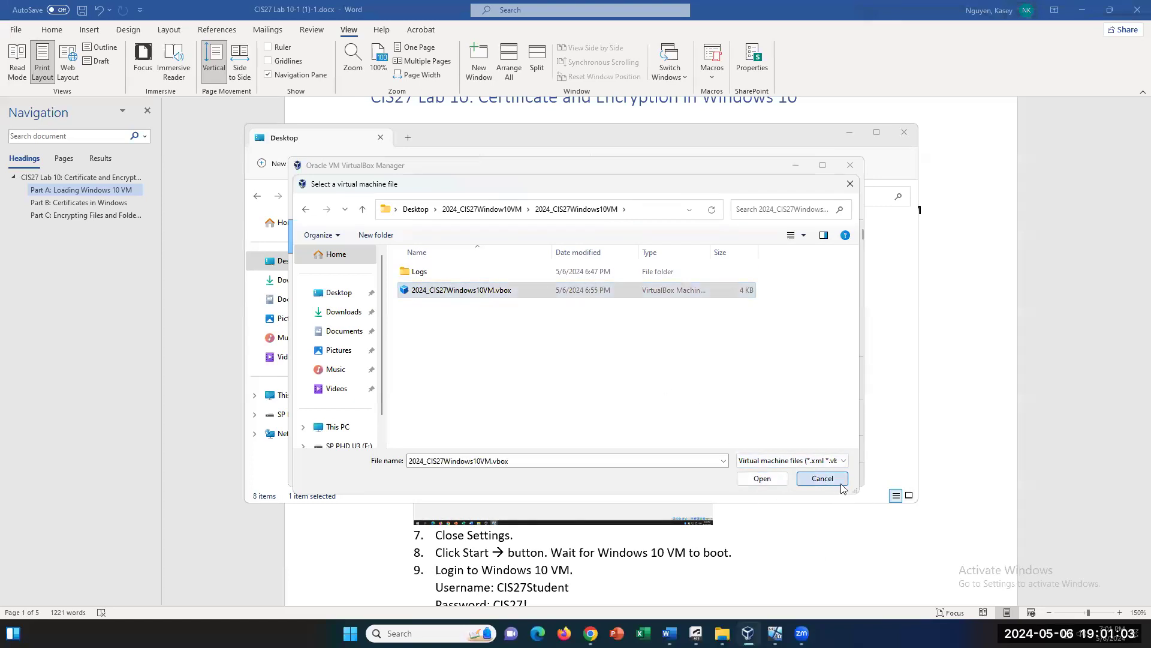
{"action": "left_click", "coordinate": [822, 479]}
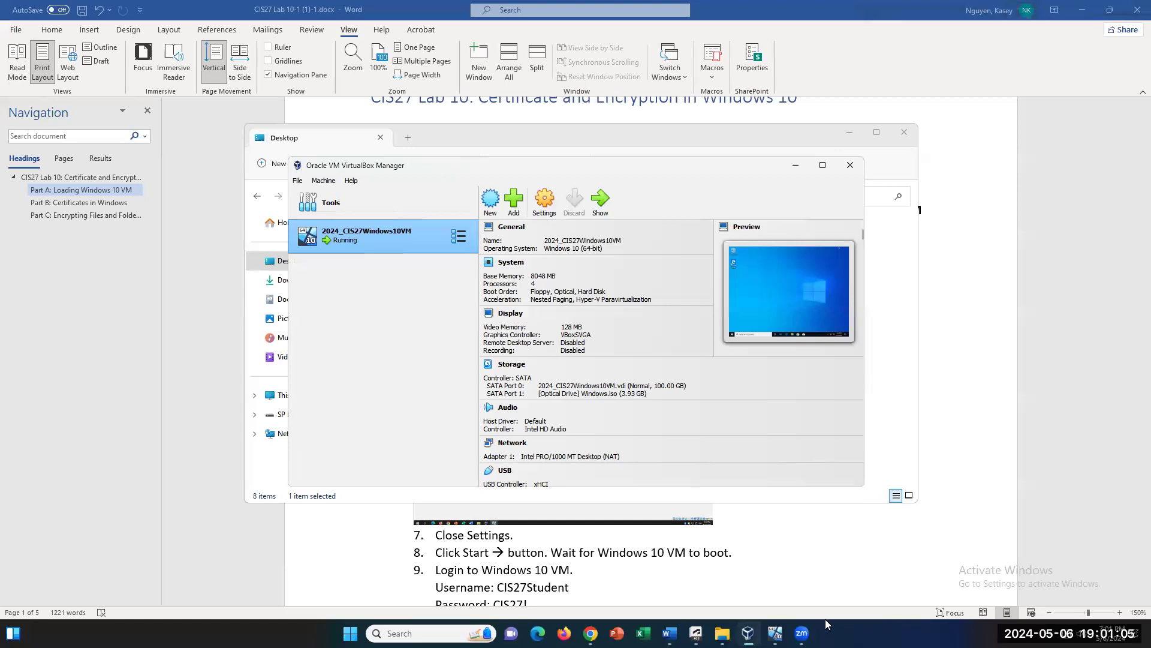
- Return to the Word lab document and review the Part B instructions, selecting highlighted steps 1 to 6
{"action": "left_click", "coordinate": [802, 634]}
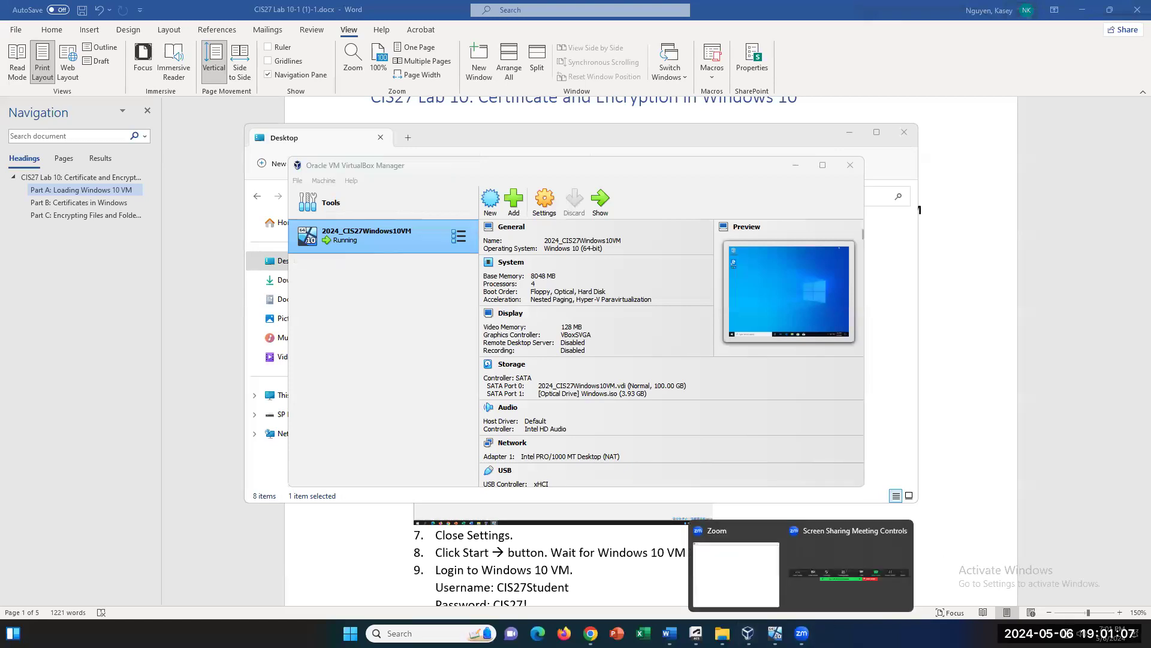
{"action": "left_click", "coordinate": [491, 548]}
{"action": "scroll", "coordinate": [491, 547], "scroll_direction": "down", "scroll_amount": 3}
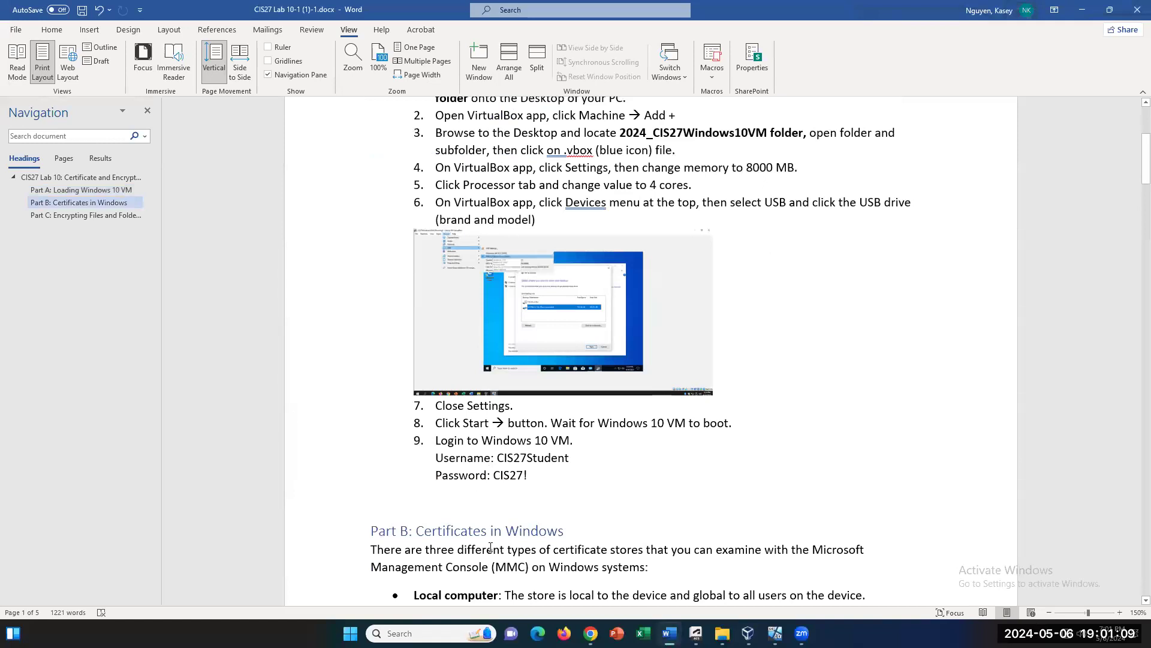
{"action": "scroll", "coordinate": [490, 547], "scroll_direction": "down", "scroll_amount": 5}
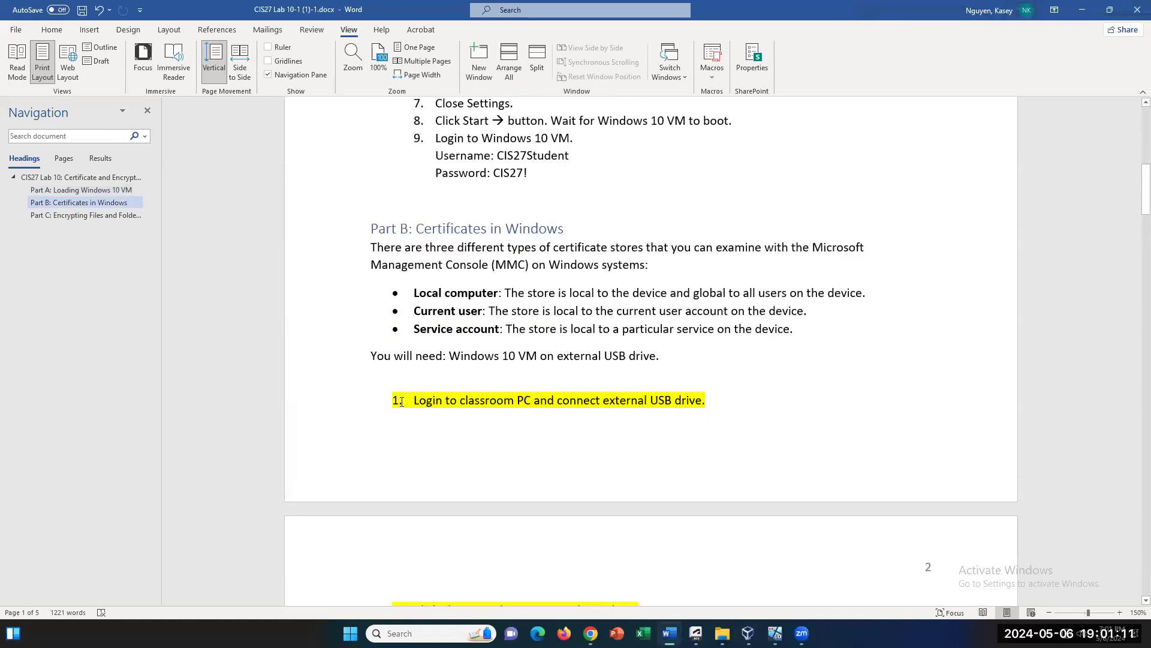
{"action": "left_click_drag", "start_coordinate": [414, 400], "coordinate": [610, 573]}
{"action": "scroll", "coordinate": [605, 552], "scroll_direction": "down", "scroll_amount": 3}
{"action": "scroll", "coordinate": [479, 391], "scroll_direction": "up", "scroll_amount": 3}
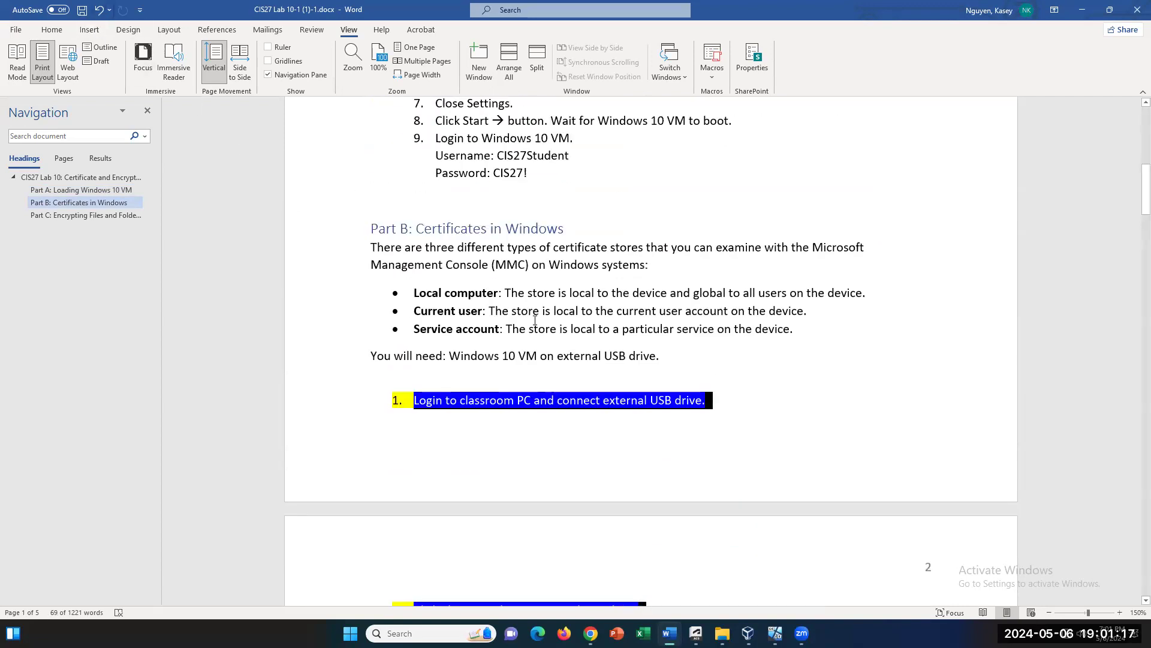
{"action": "scroll", "coordinate": [677, 447], "scroll_direction": "down", "scroll_amount": 6}
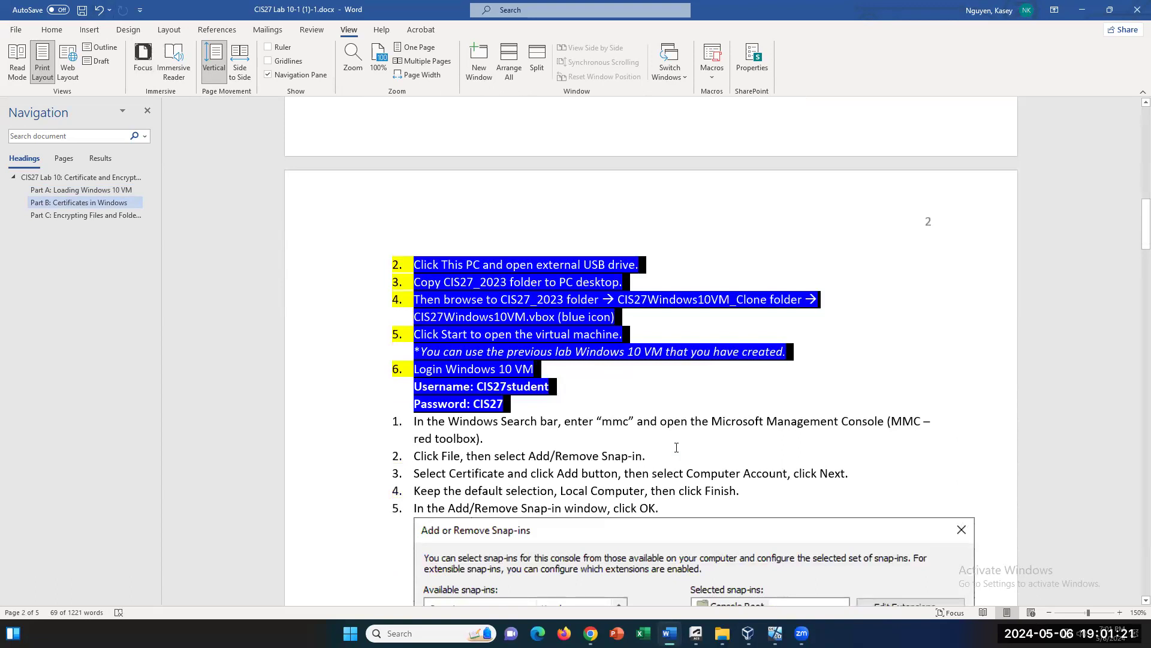
- Bring up the running 2024_CIS27Windows10VM window and place it below the lab document's mmc instruction
{"action": "left_click", "coordinate": [786, 594]}
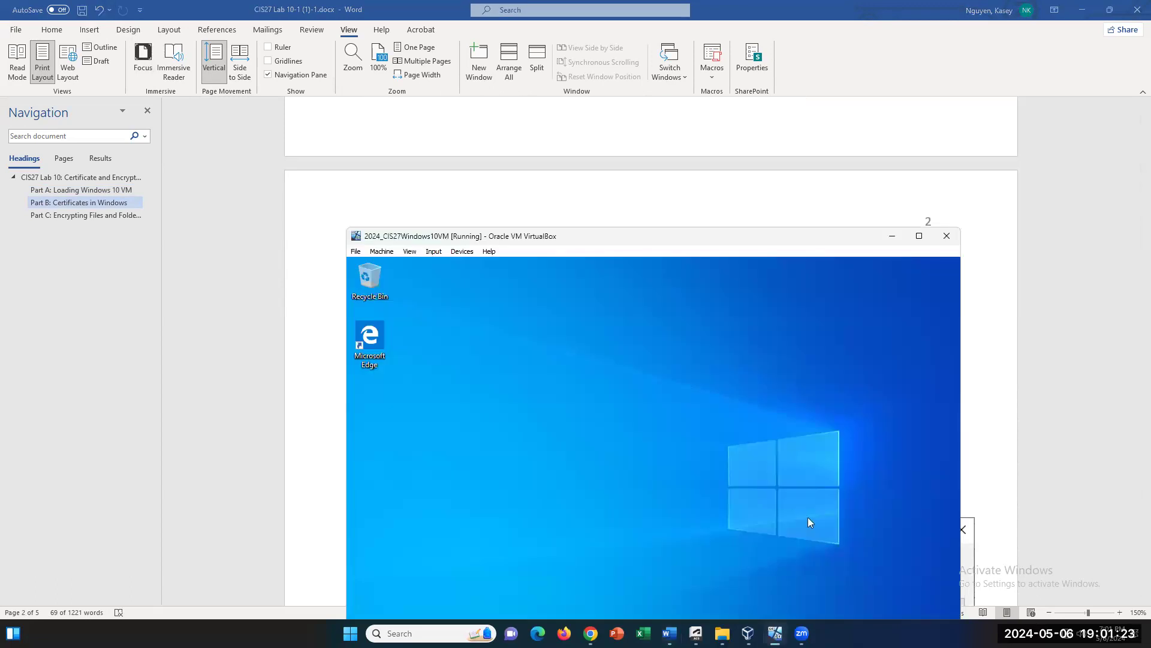
{"action": "scroll", "coordinate": [664, 114], "scroll_direction": "down", "scroll_amount": 5}
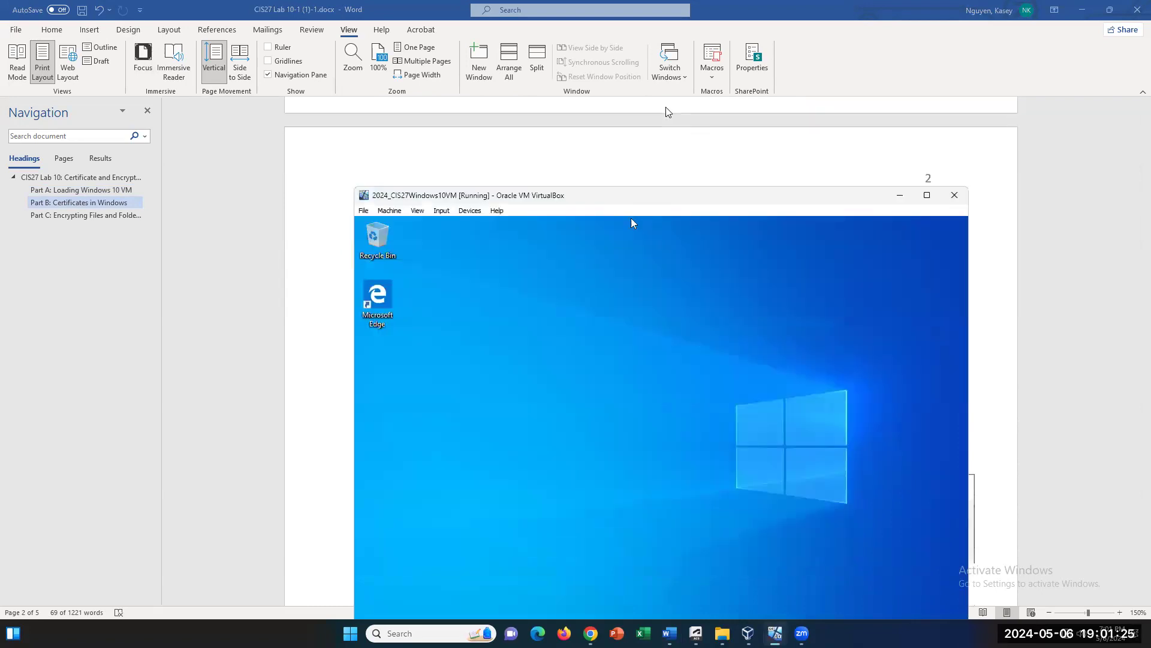
{"action": "scroll", "coordinate": [667, 112], "scroll_direction": "down", "scroll_amount": 3}
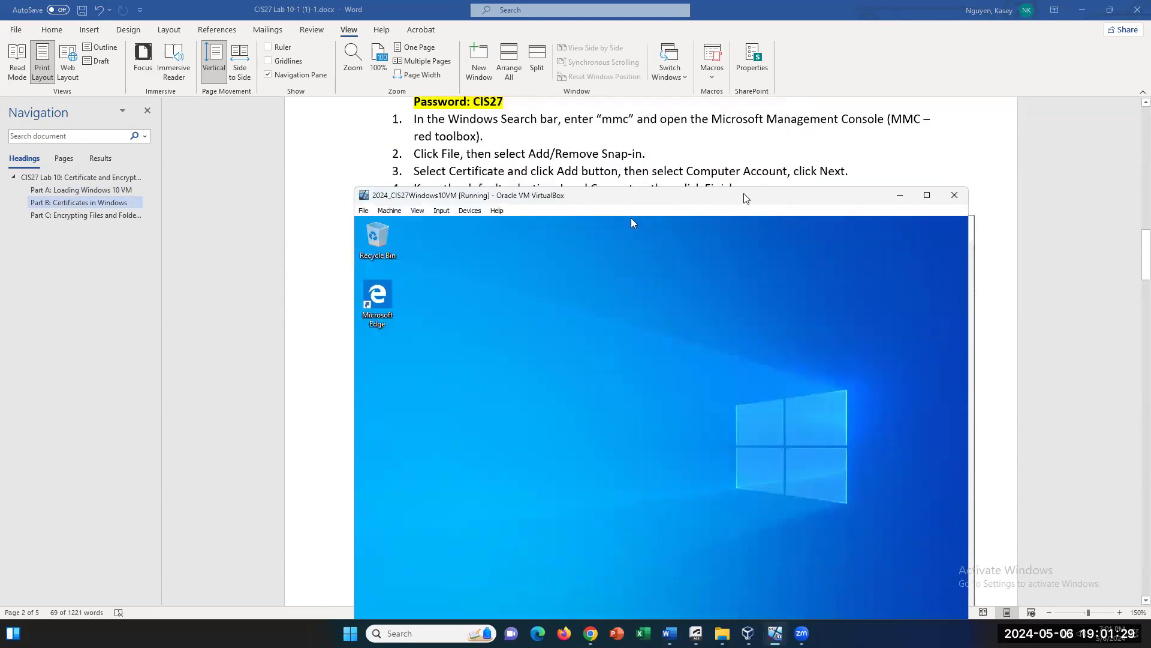
{"action": "left_click_drag", "start_coordinate": [745, 198], "coordinate": [714, 148]}
- Search for mmc inside the virtual machine and open Microsoft Management Console, allowing it to make changes
{"action": "left_click", "coordinate": [472, 613]}
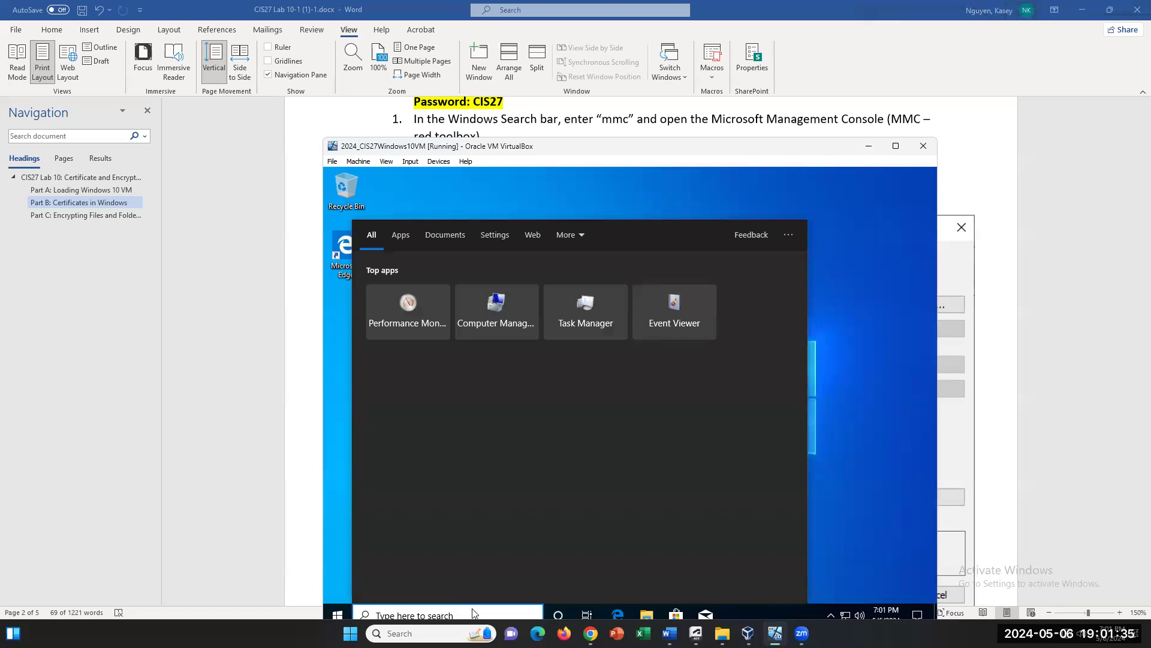
{"action": "type", "text": "mm"}
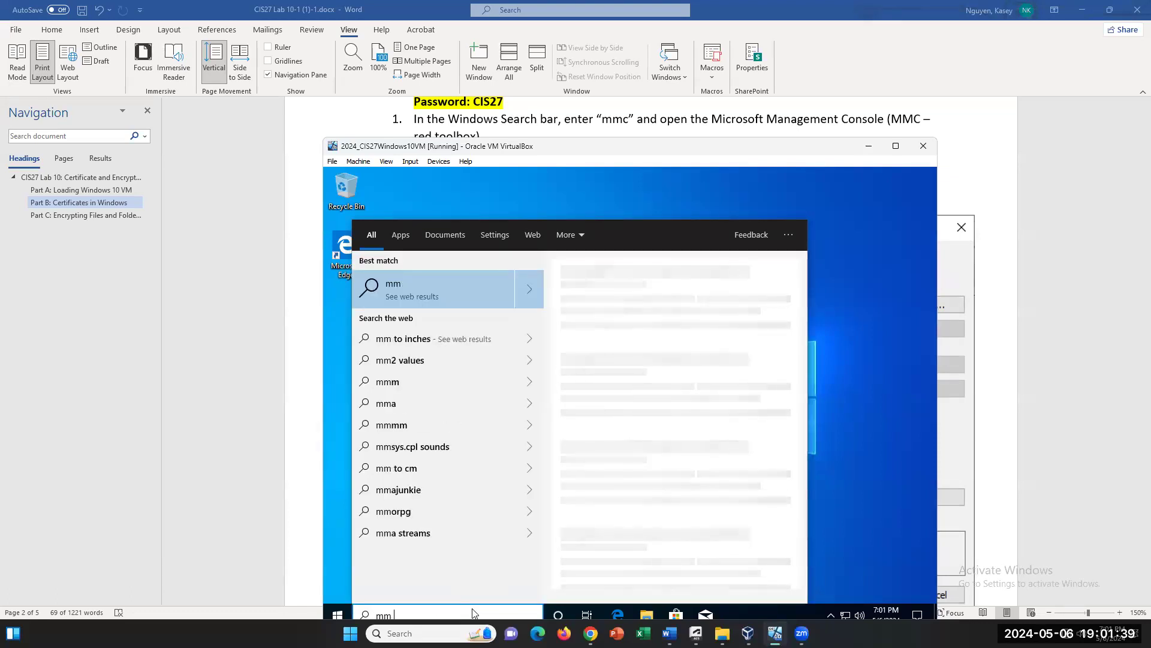
{"action": "type", "text": "c"}
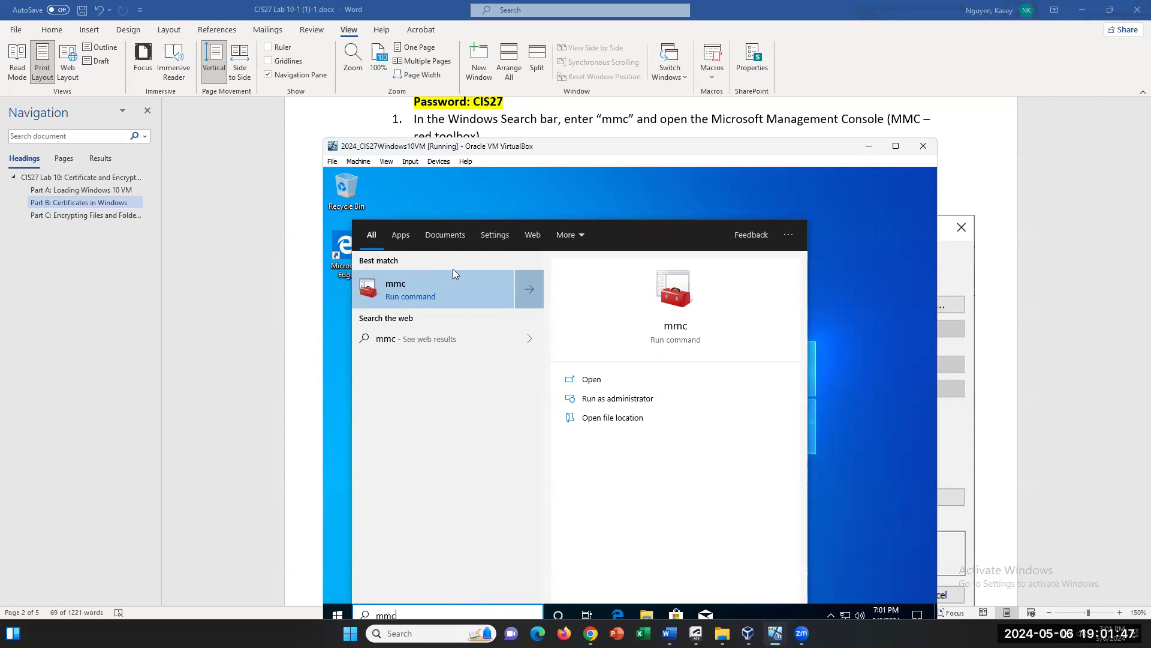
{"action": "left_click", "coordinate": [462, 287]}
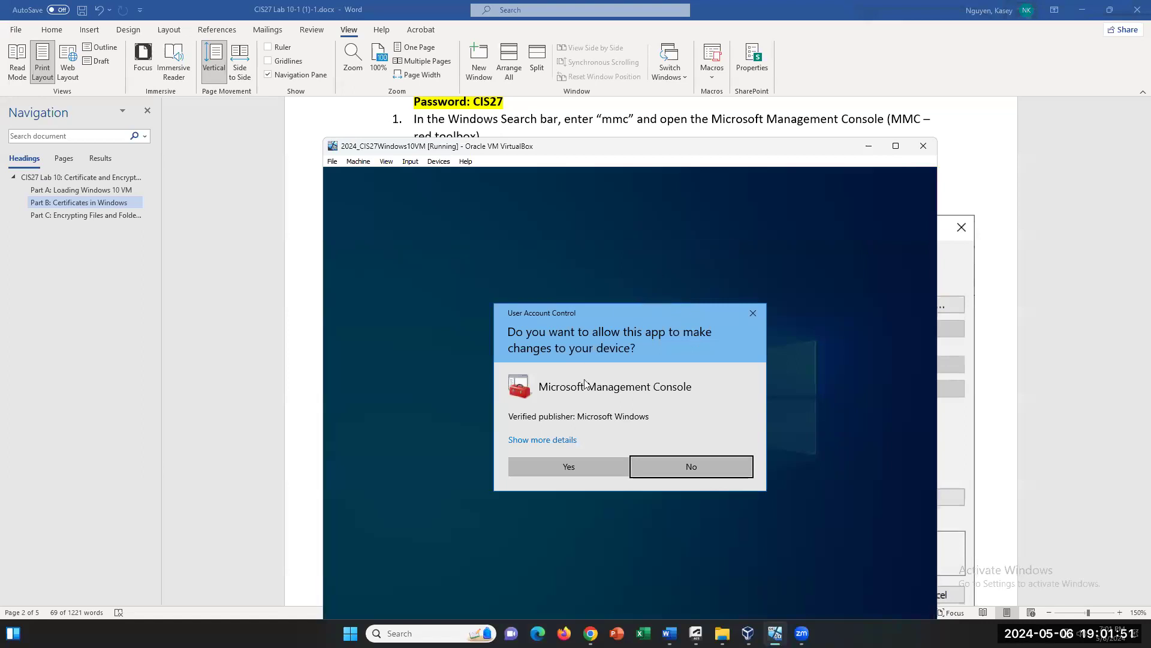
{"action": "left_click", "coordinate": [591, 465]}
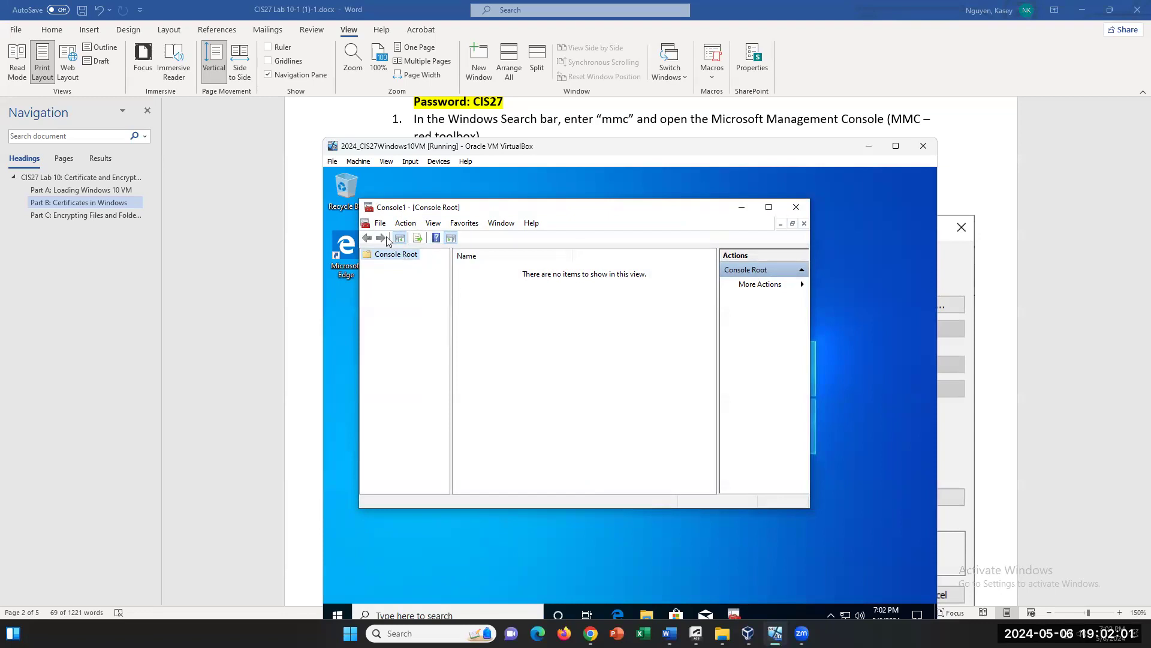
- Open the console's Add or Remove Snap-ins dialog and move it lower inside the virtual machine
{"action": "scroll", "coordinate": [495, 128], "scroll_direction": "down", "scroll_amount": 1}
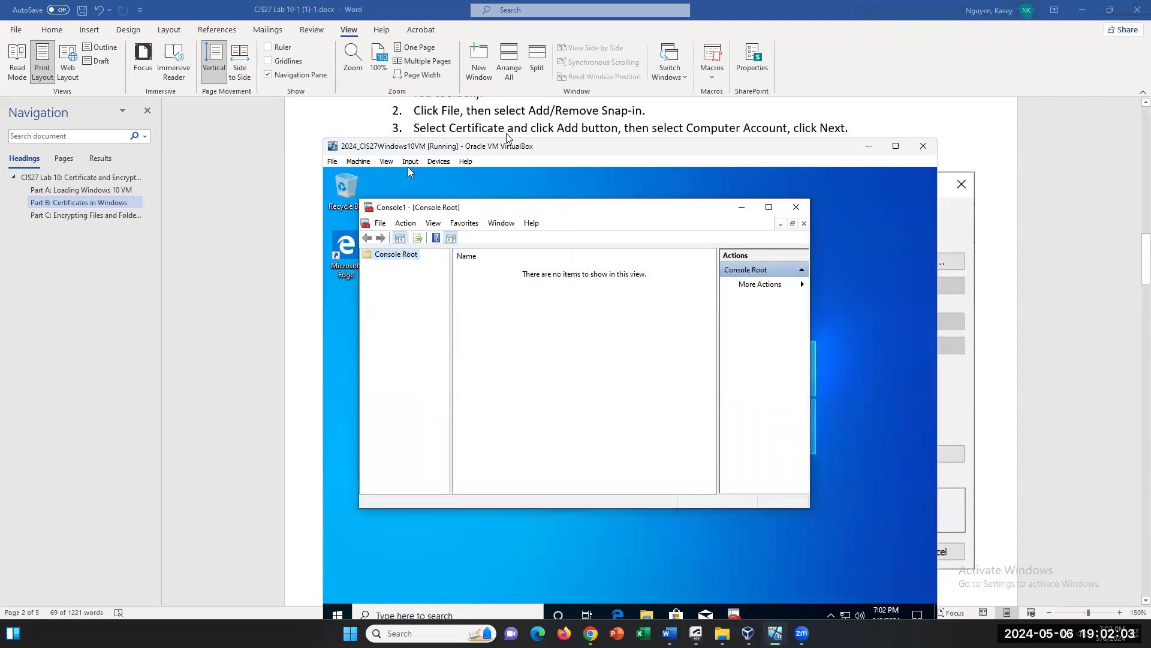
{"action": "left_click", "coordinate": [381, 223]}
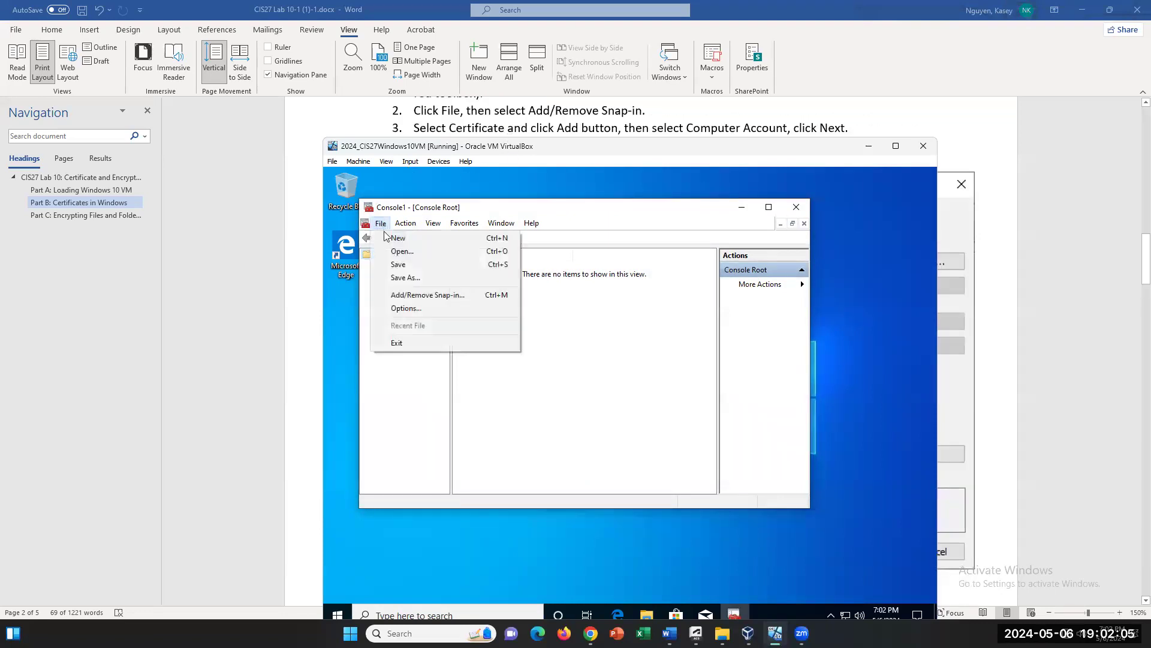
{"action": "left_click", "coordinate": [424, 296]}
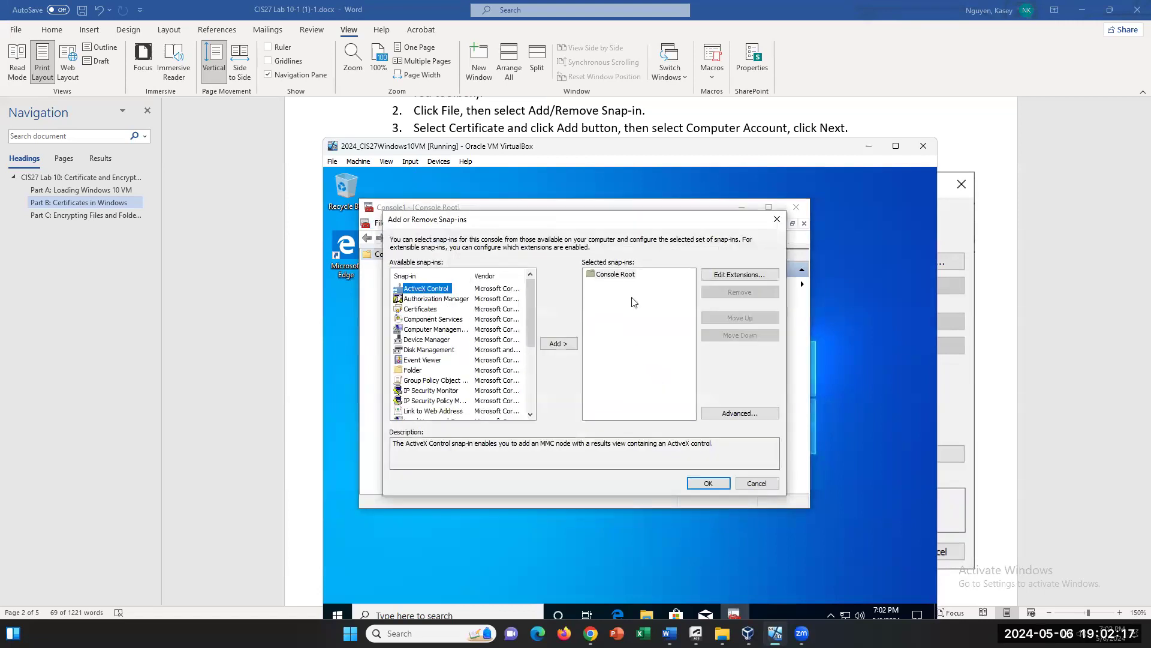
{"action": "left_click_drag", "start_coordinate": [607, 225], "coordinate": [598, 295]}
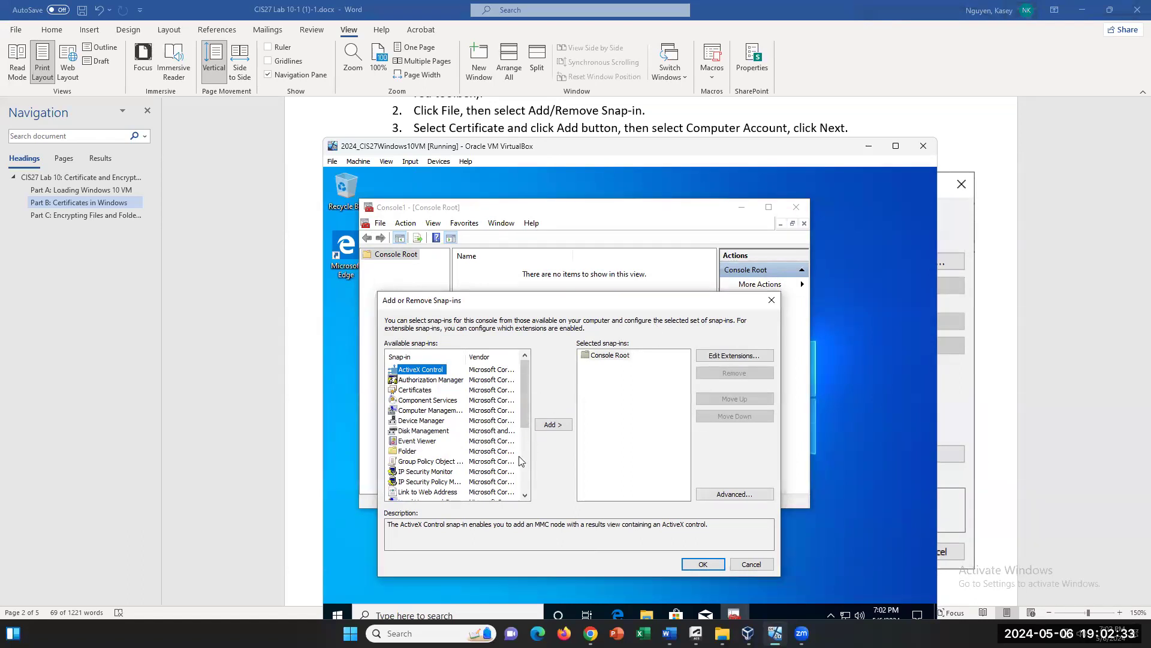
- Add the Certificates snap-in to the console for the computer account, managing the local computer
{"action": "left_click", "coordinate": [421, 399]}
{"action": "left_click", "coordinate": [420, 390]}
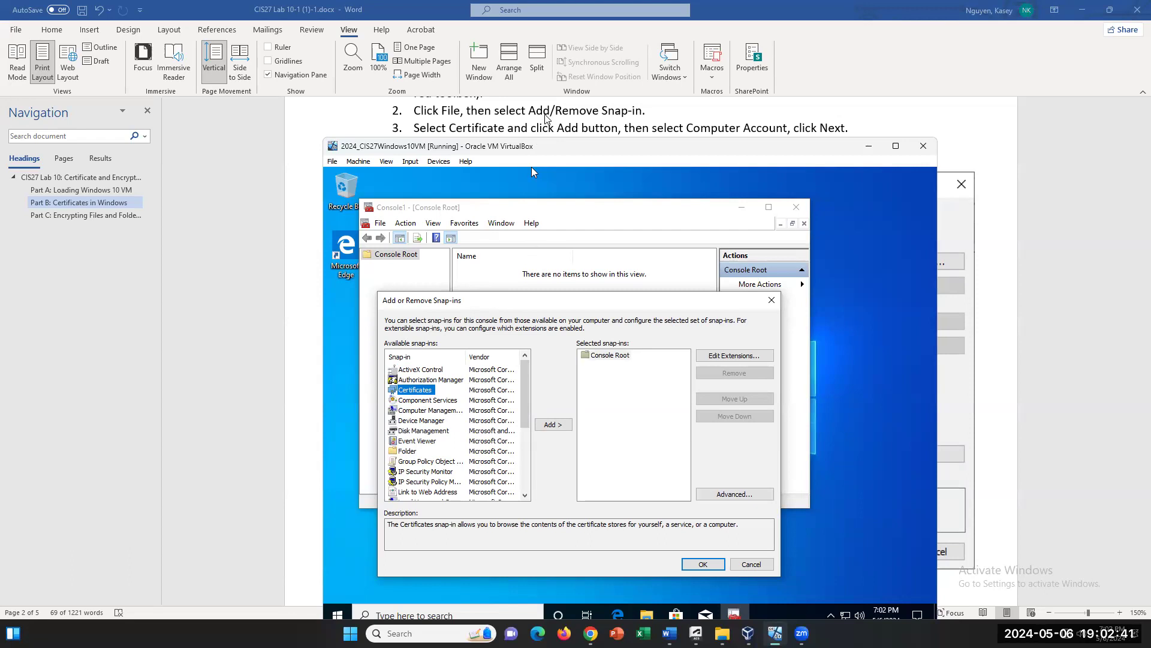
{"action": "scroll", "coordinate": [544, 123], "scroll_direction": "down", "scroll_amount": 2}
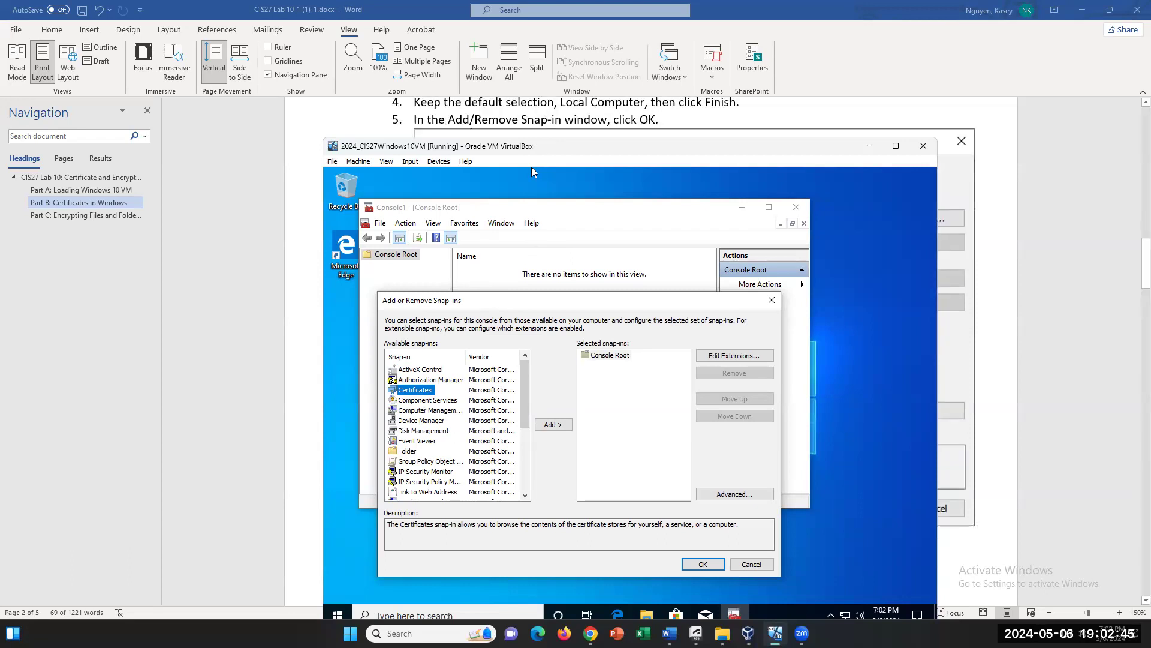
{"action": "left_click", "coordinate": [543, 426]}
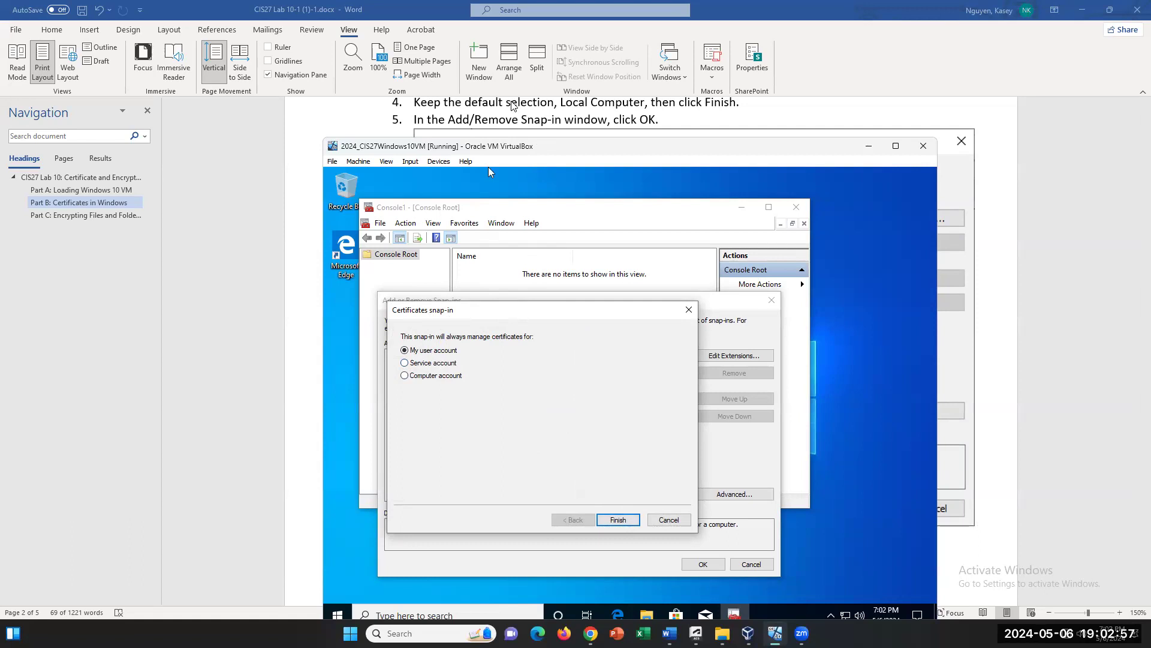
{"action": "scroll", "coordinate": [512, 105], "scroll_direction": "up", "scroll_amount": 1}
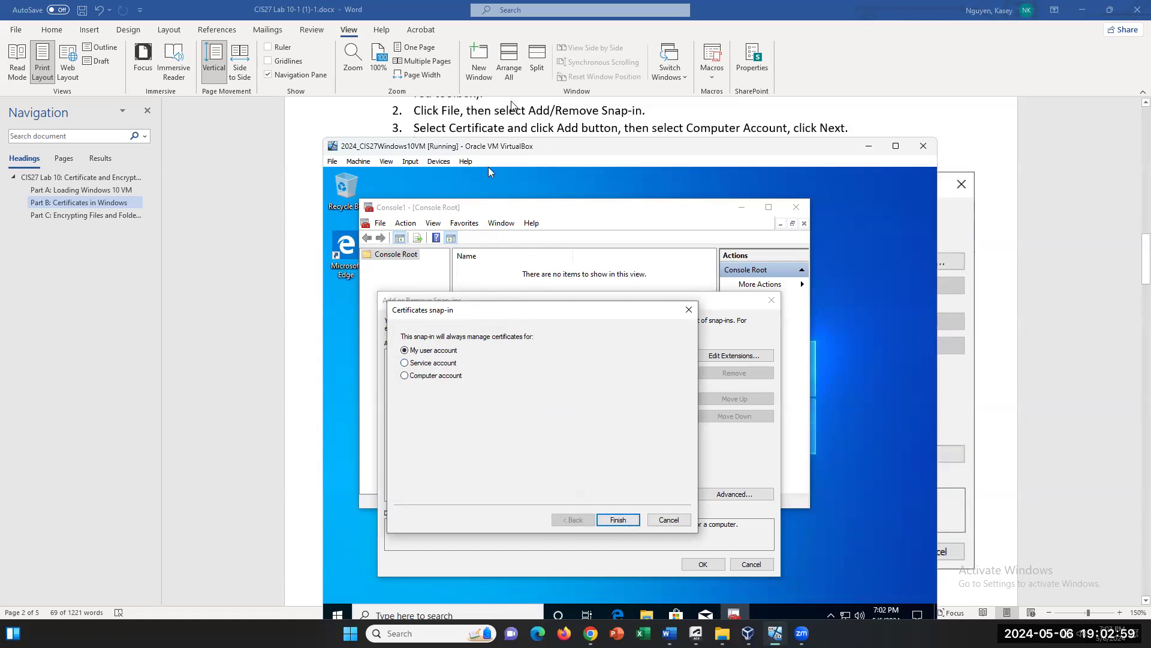
{"action": "left_click", "coordinate": [431, 376]}
{"action": "left_click", "coordinate": [627, 520]}
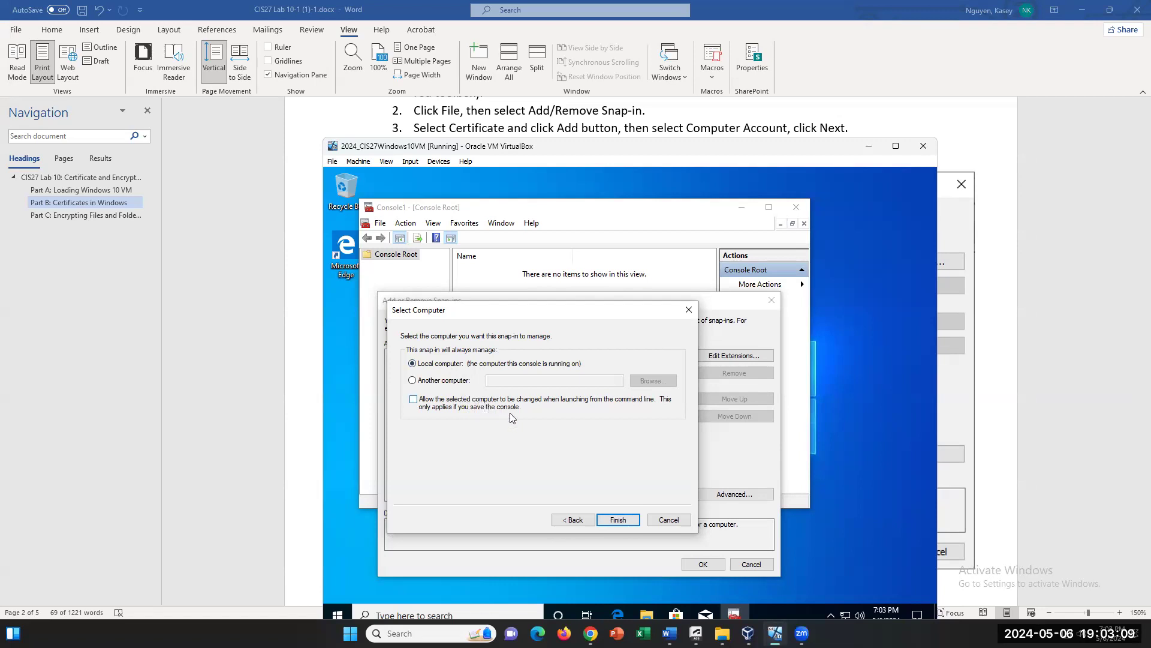
{"action": "left_click", "coordinate": [624, 520]}
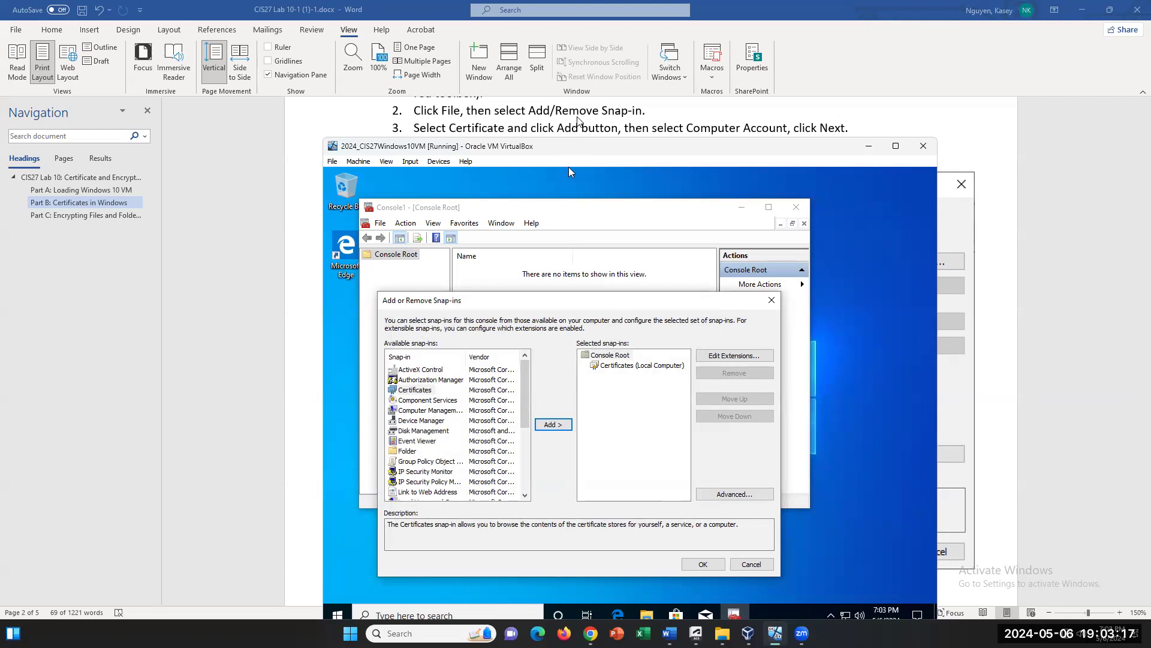
{"action": "scroll", "coordinate": [577, 120], "scroll_direction": "down", "scroll_amount": 1}
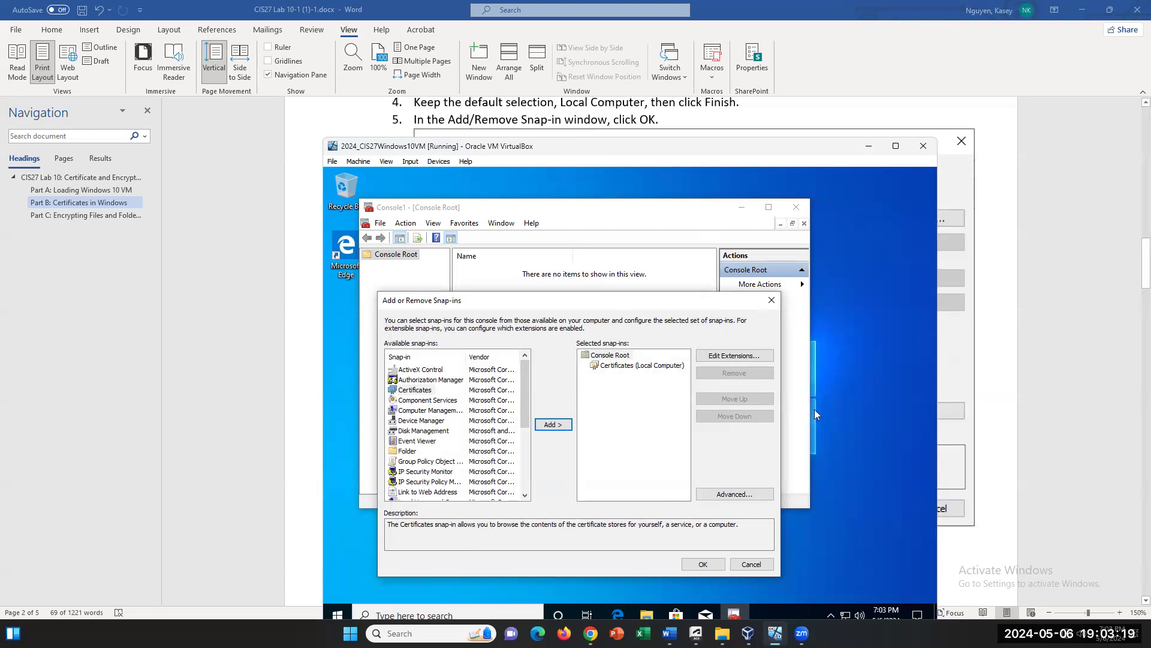
{"action": "left_click", "coordinate": [702, 565]}
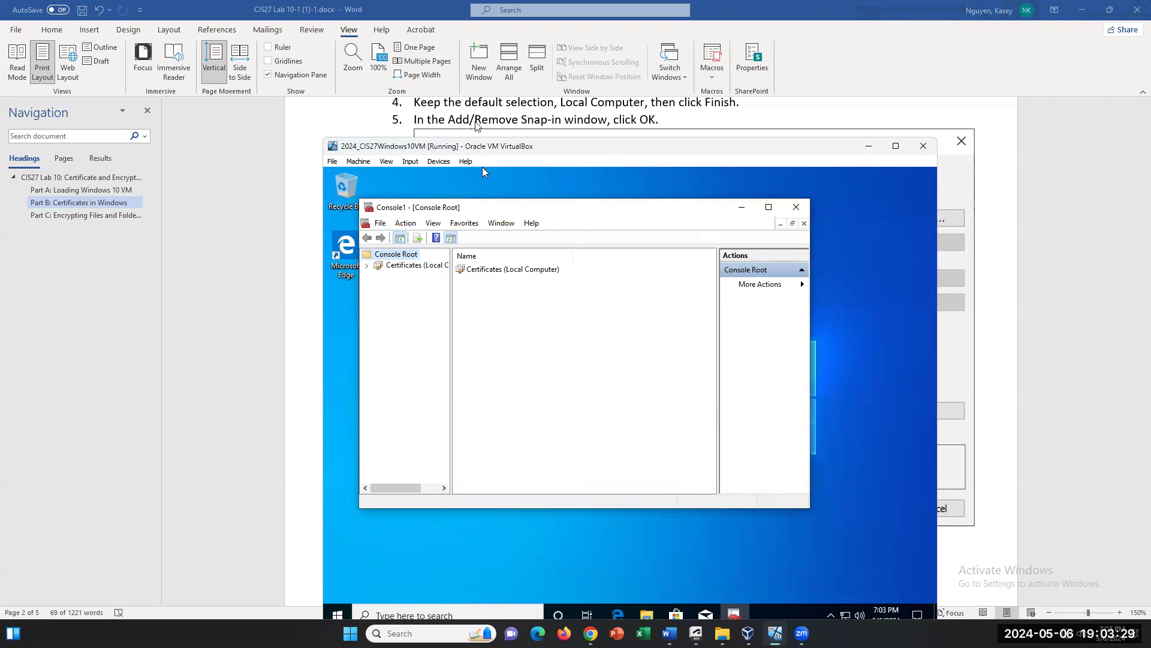
- Move the virtual machine window lower and bring lab instructions 6 and 7 into view above it
{"action": "scroll", "coordinate": [476, 124], "scroll_direction": "down", "scroll_amount": 1}
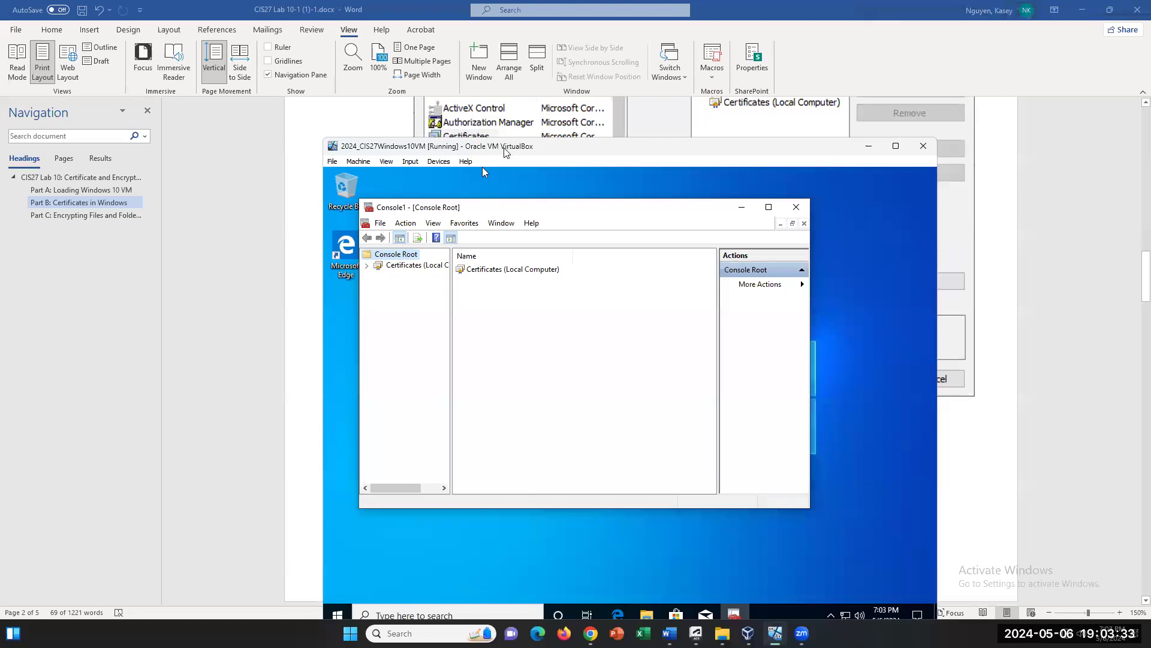
{"action": "left_click_drag", "start_coordinate": [506, 151], "coordinate": [512, 239]}
{"action": "scroll", "coordinate": [669, 268], "scroll_direction": "down", "scroll_amount": 3}
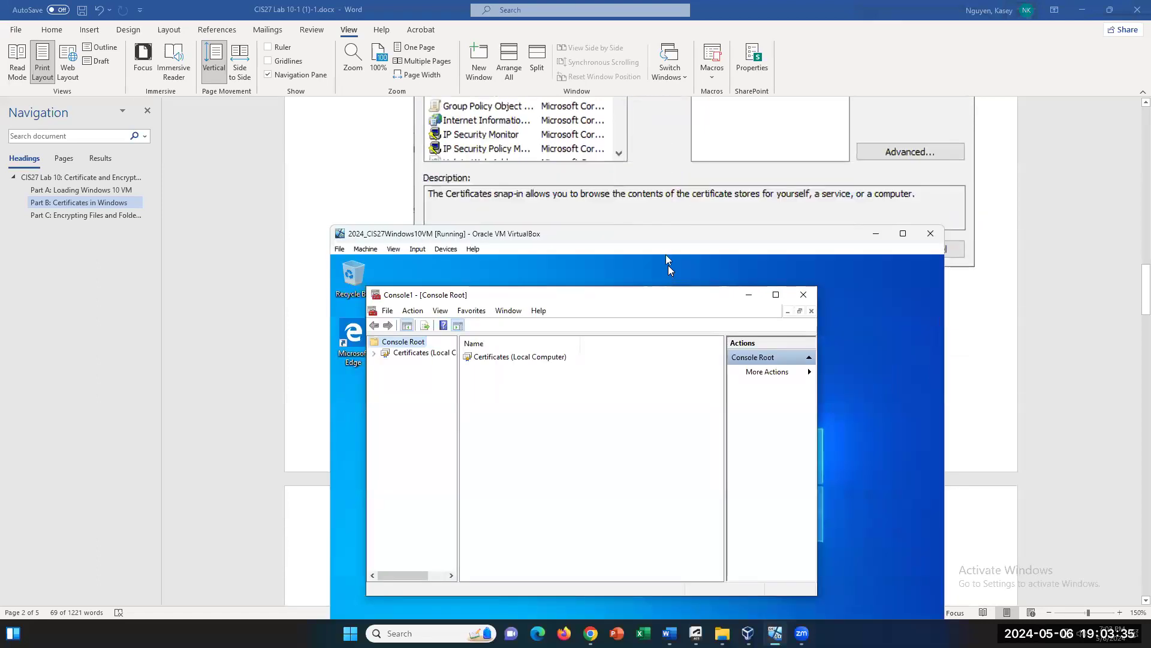
{"action": "scroll", "coordinate": [612, 190], "scroll_direction": "down", "scroll_amount": 1}
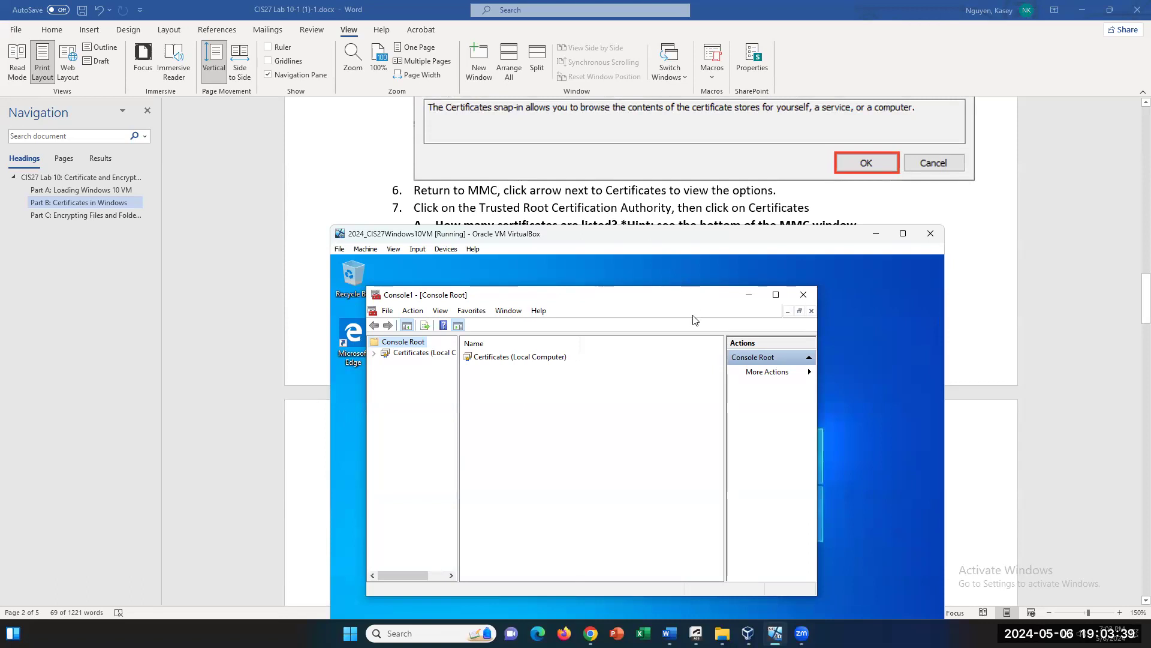
- Expand Certificates (Local Computer) in the console tree, then widen the tree pane and narrow the Actions pane
{"action": "left_click", "coordinate": [374, 353]}
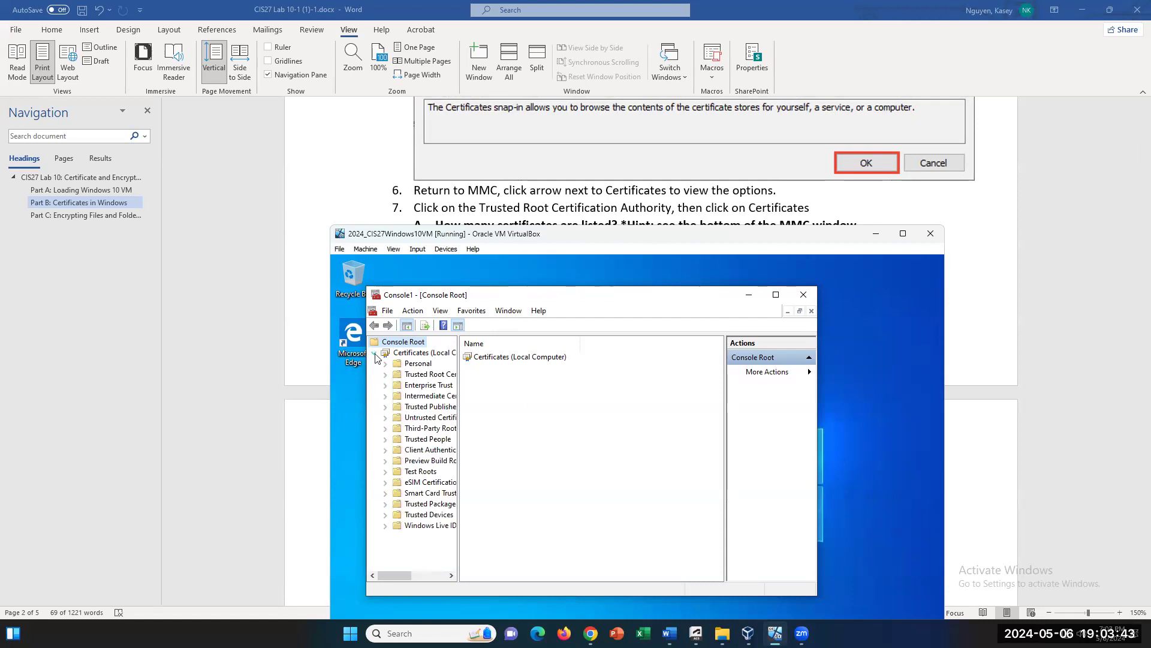
{"action": "left_click_drag", "start_coordinate": [459, 392], "coordinate": [550, 392]}
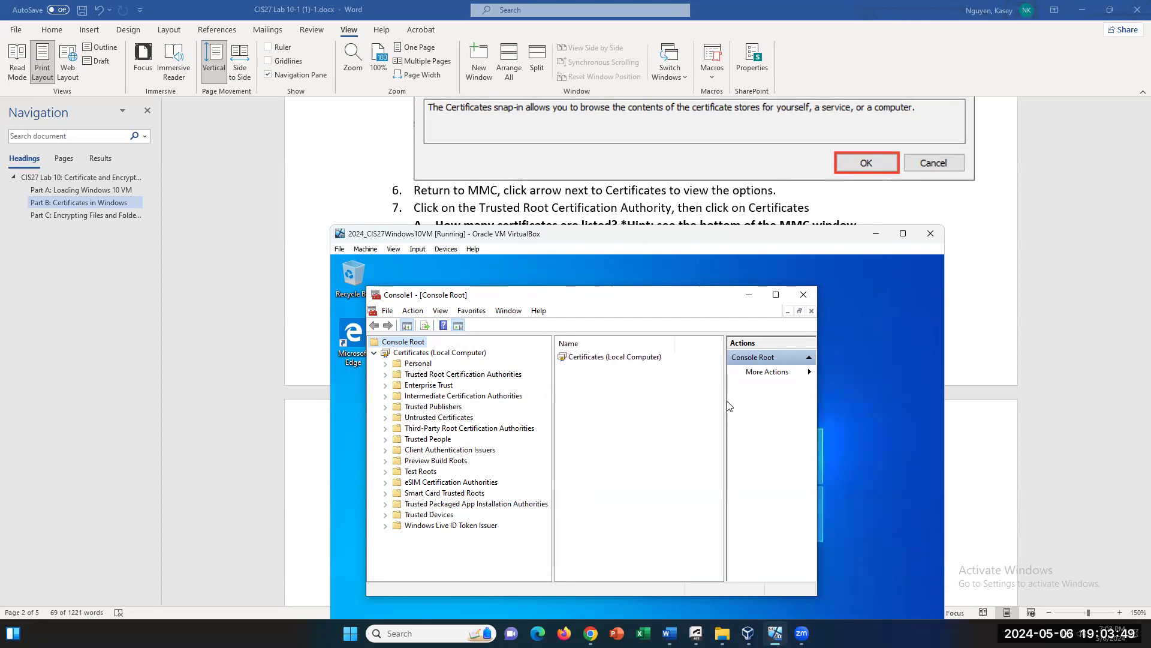
{"action": "left_click_drag", "start_coordinate": [726, 399], "coordinate": [777, 389]}
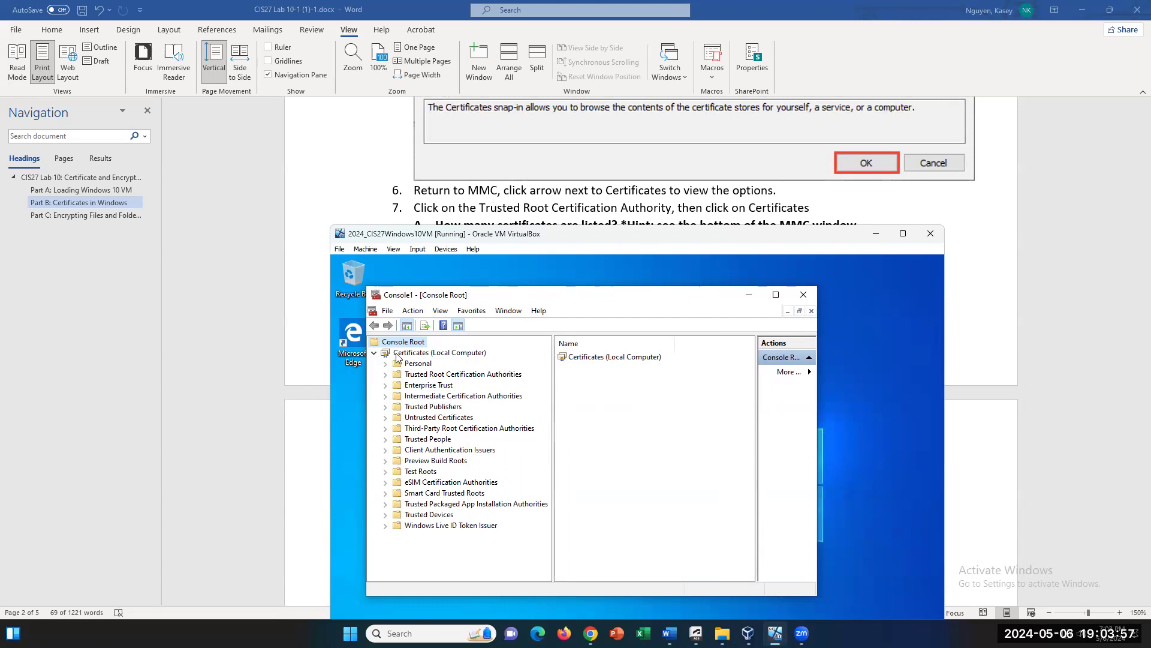
{"action": "left_click", "coordinate": [375, 354]}
{"action": "left_click", "coordinate": [376, 353]}
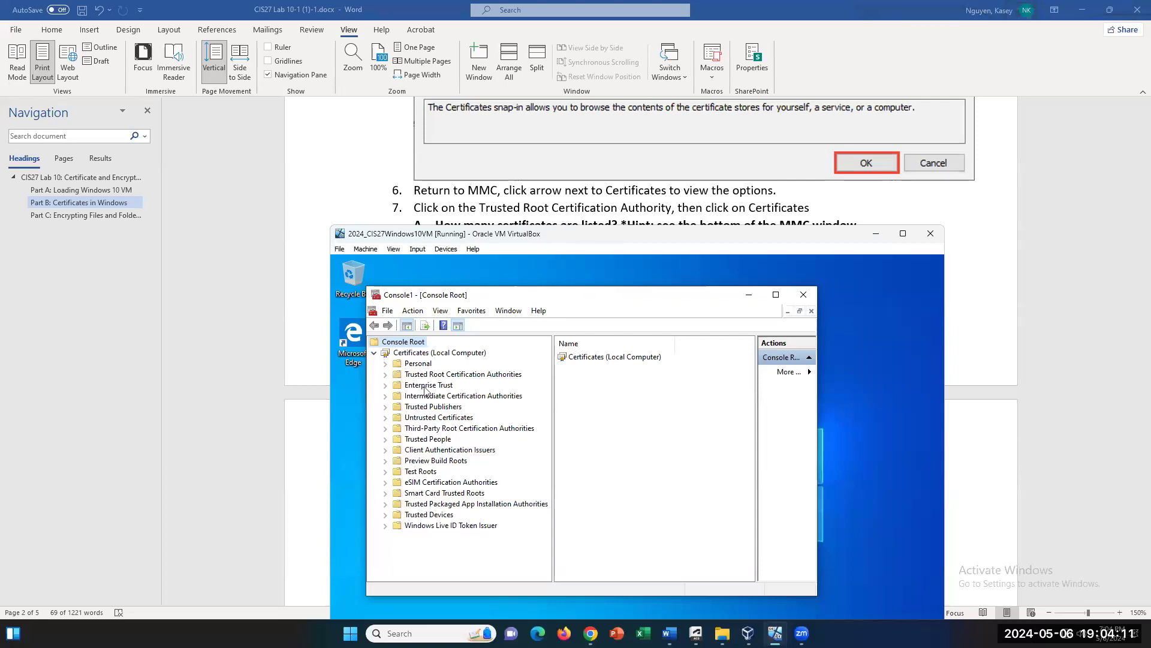
- Open the Certificates folder under Trusted Root Certification Authorities and bring lab questions 7A and 7B into view
{"action": "left_click", "coordinate": [386, 376]}
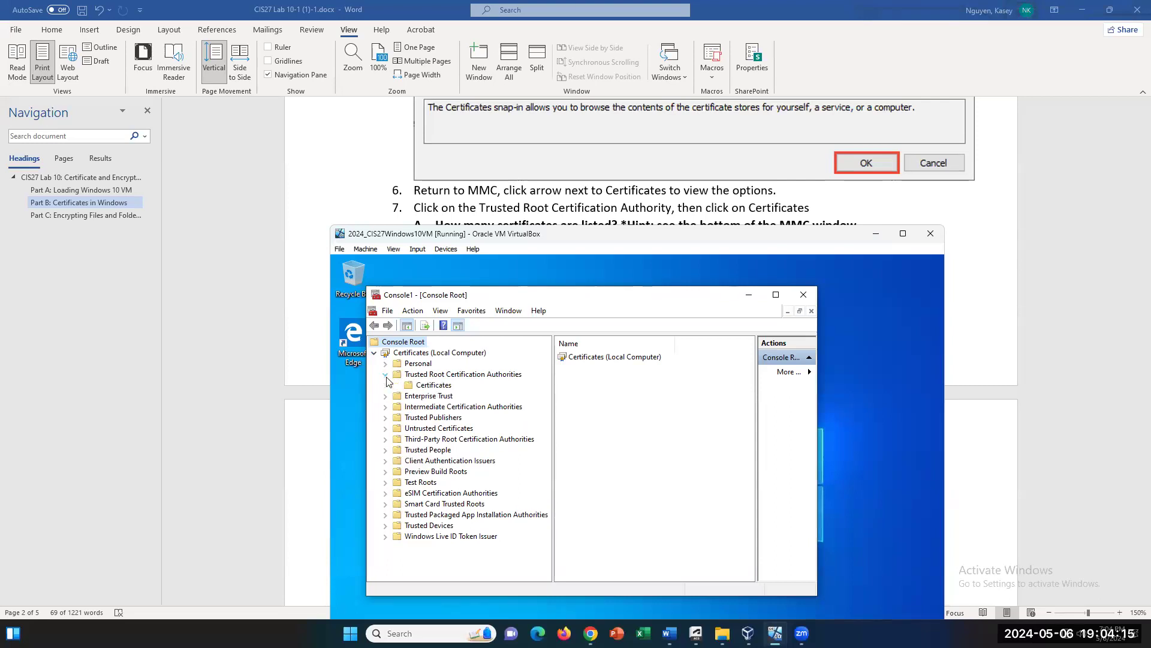
{"action": "left_click", "coordinate": [421, 387]}
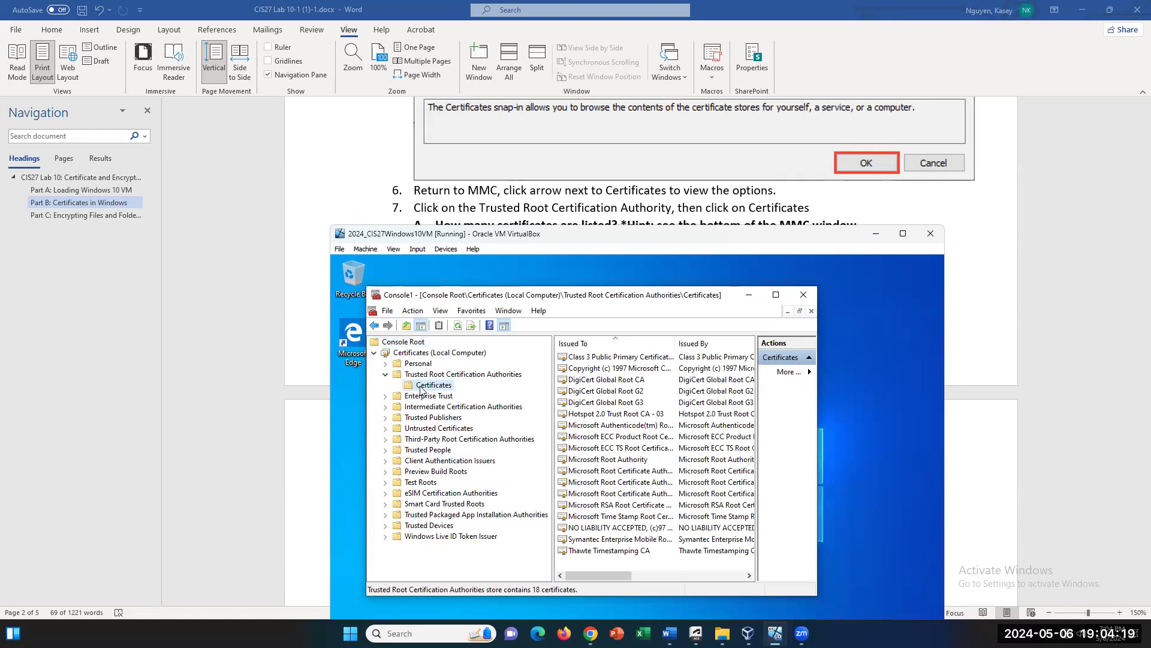
{"action": "scroll", "coordinate": [474, 198], "scroll_direction": "down", "scroll_amount": 2}
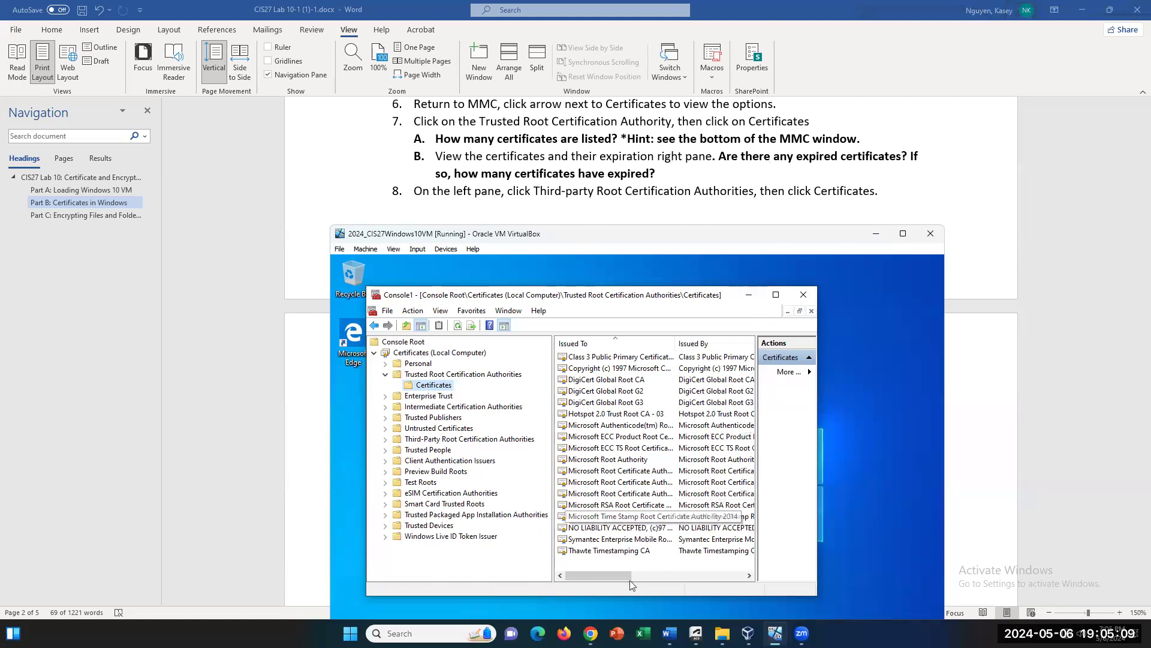
- Examine the expiration dates of the trusted root certificates to identify which ones have expired
{"action": "left_click_drag", "start_coordinate": [614, 577], "coordinate": [659, 580]}
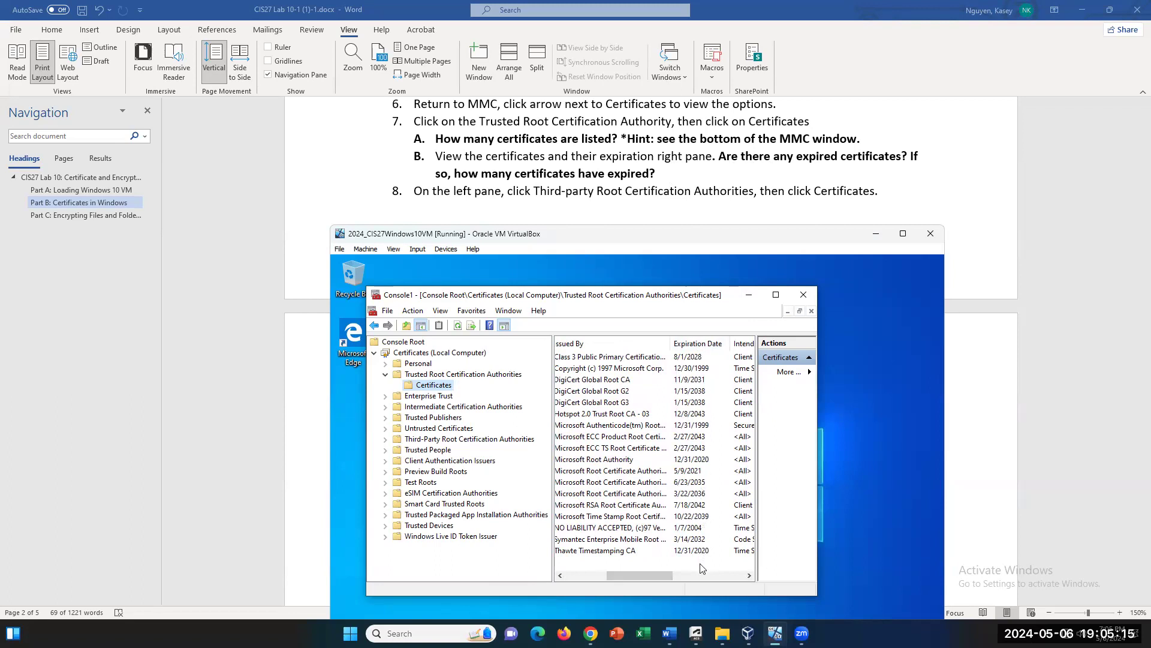
{"action": "left_click", "coordinate": [682, 529]}
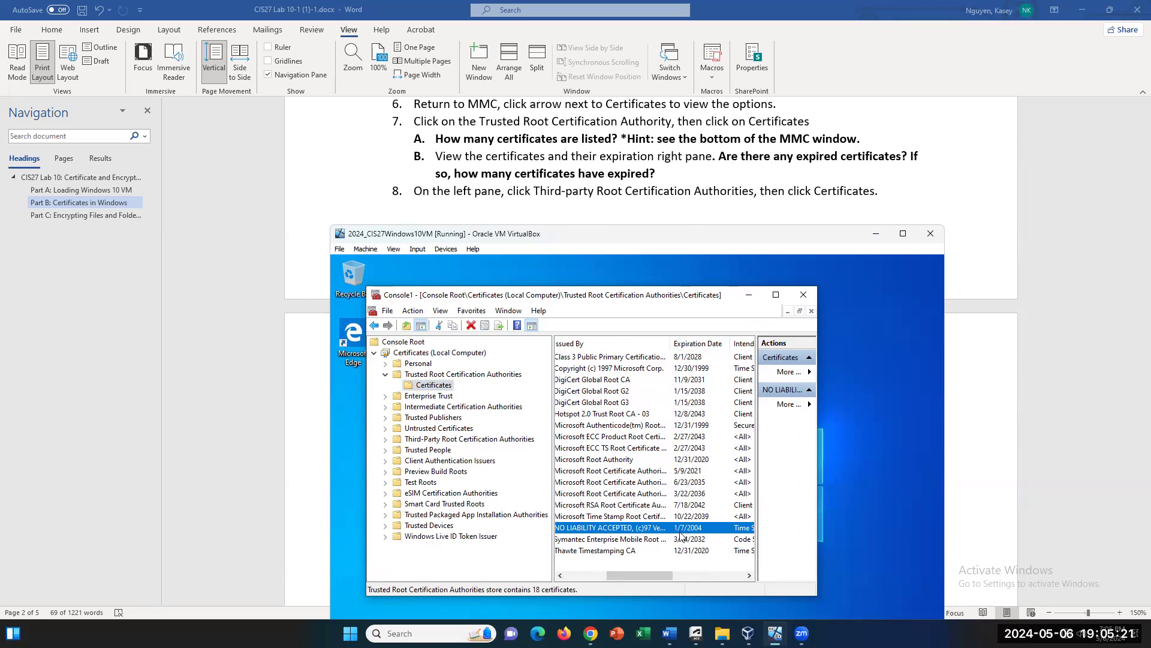
{"action": "left_click", "coordinate": [702, 368]}
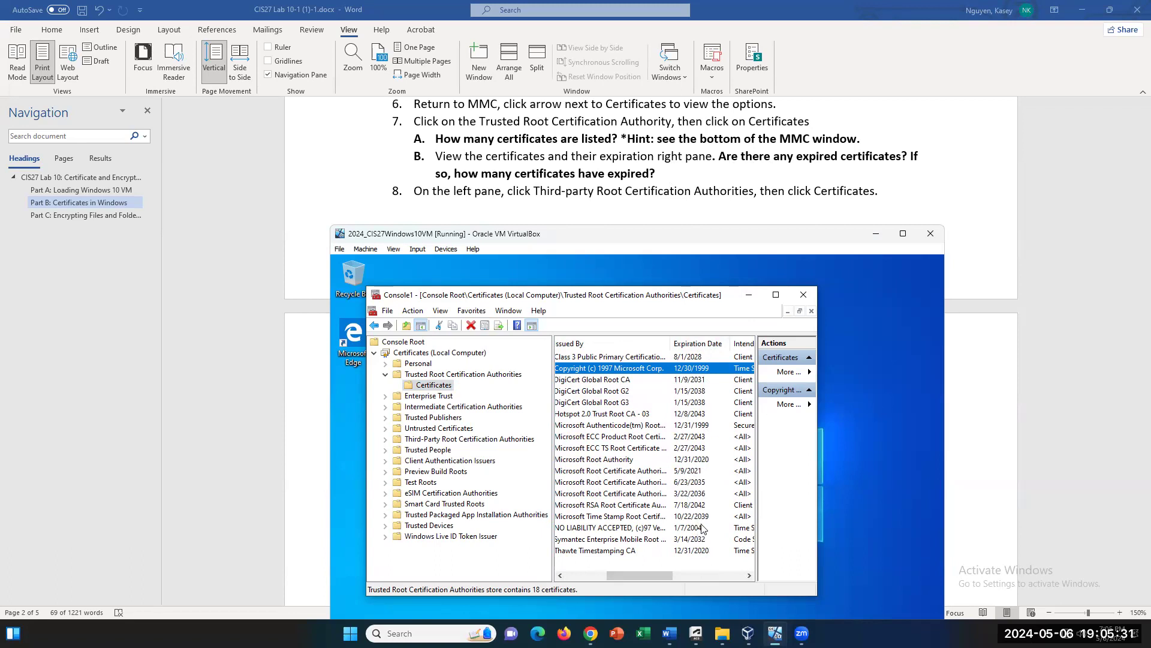
{"action": "left_click", "coordinate": [700, 551]}
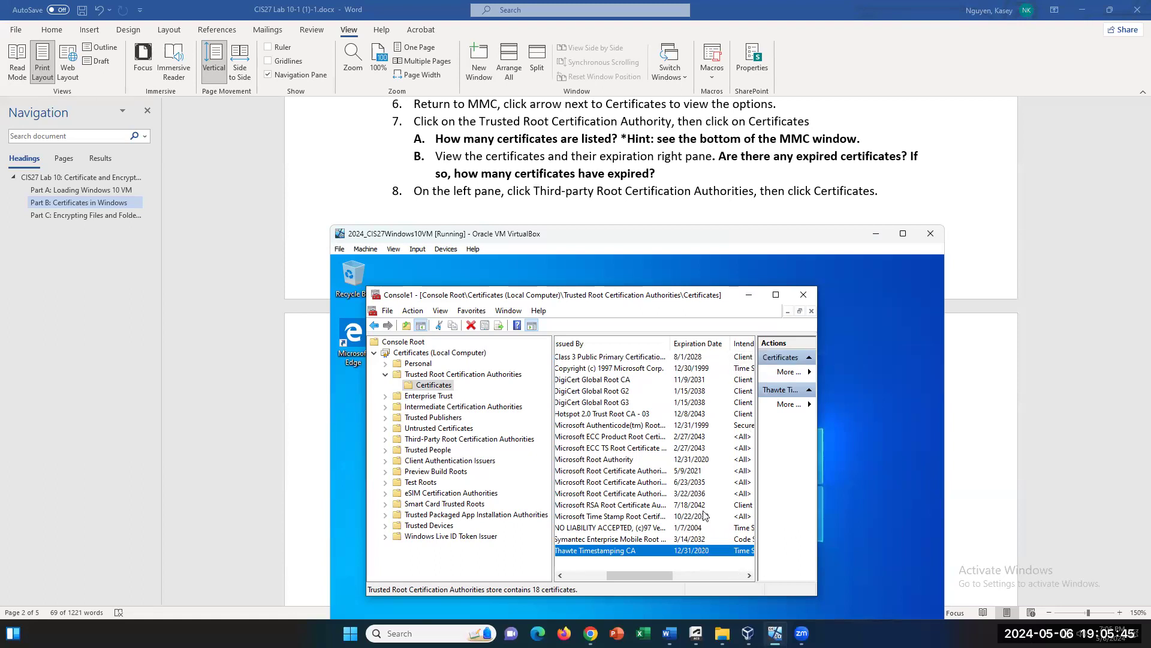
{"action": "left_click", "coordinate": [700, 529]}
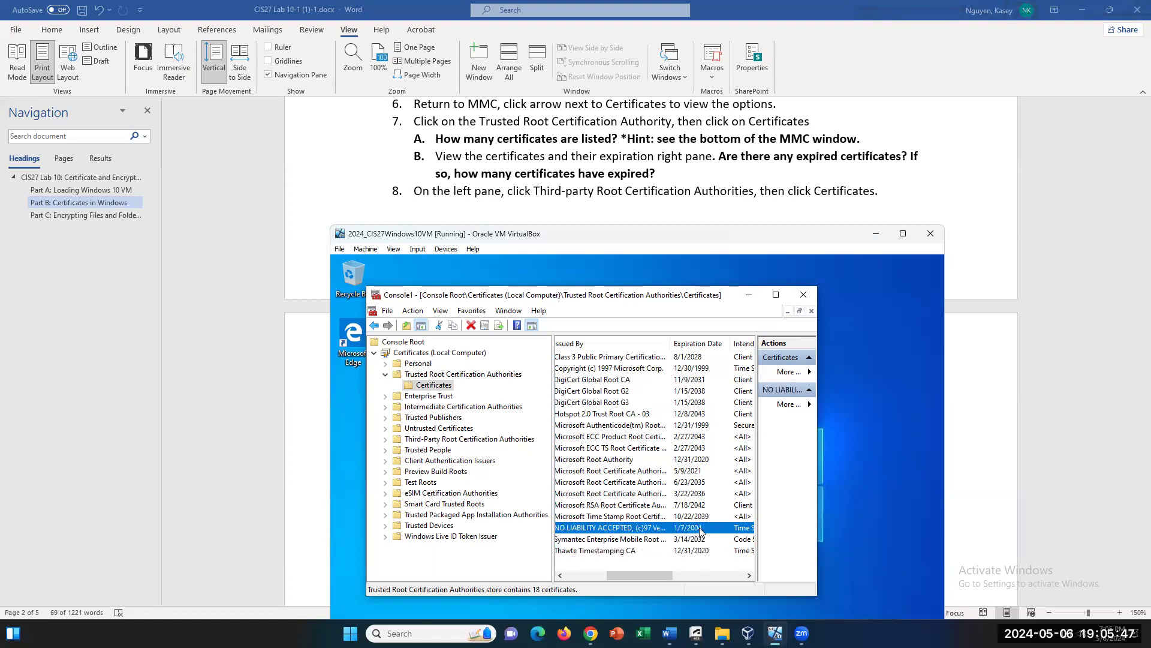
{"action": "left_click", "coordinate": [701, 472]}
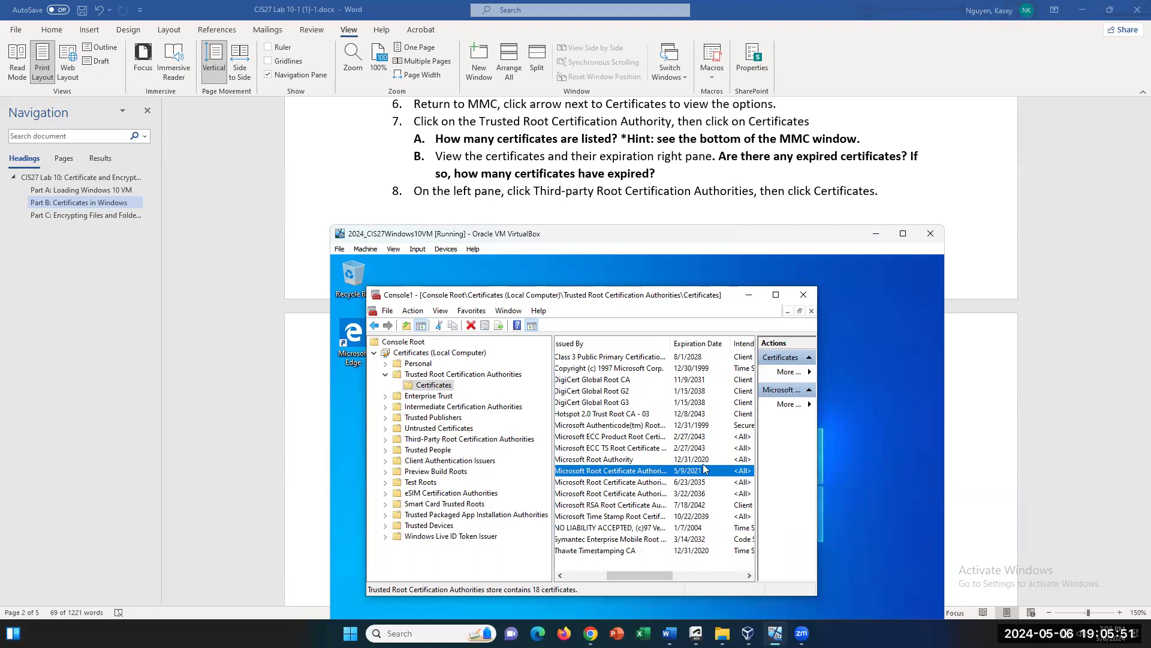
{"action": "left_click", "coordinate": [706, 460]}
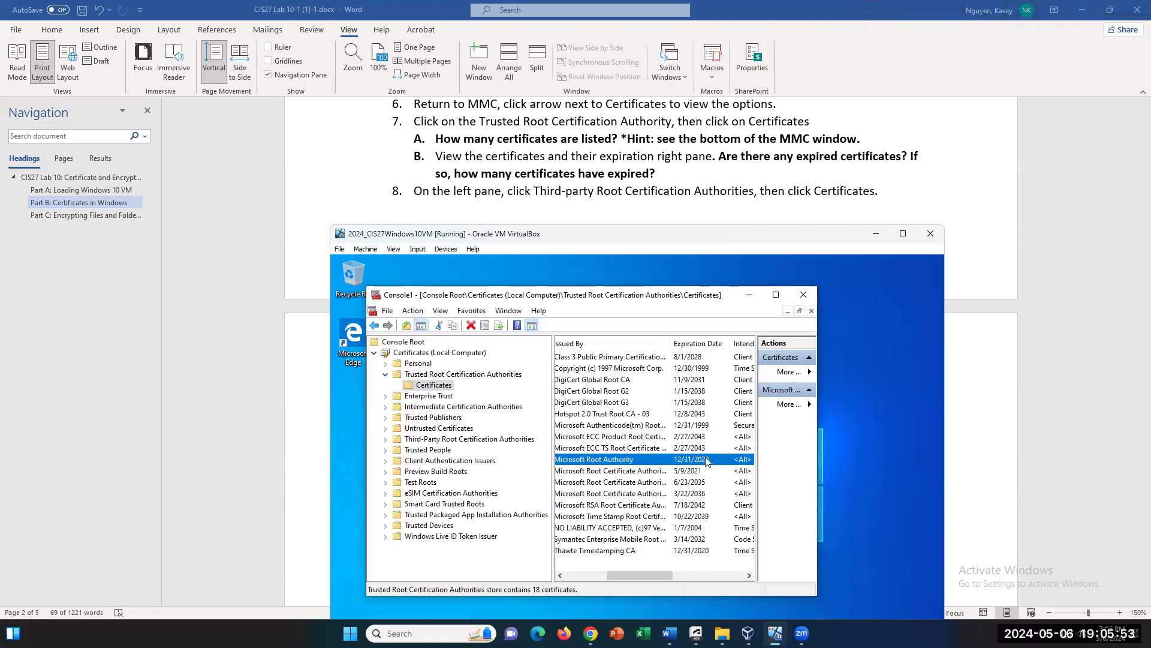
{"action": "left_click", "coordinate": [709, 426]}
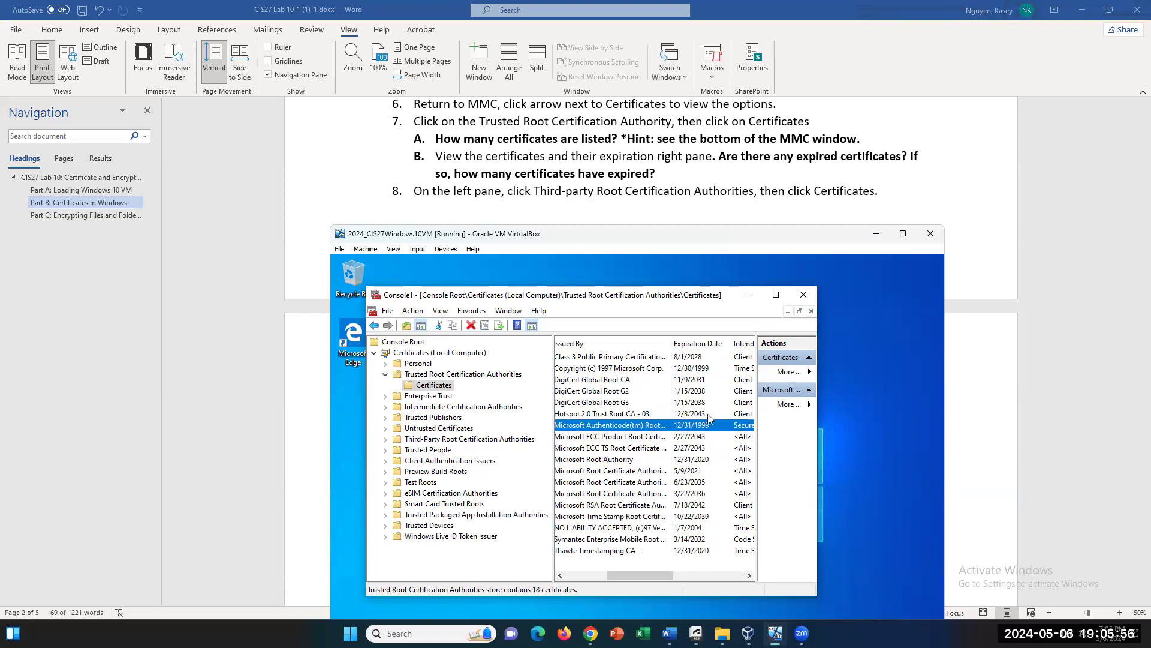
{"action": "left_click", "coordinate": [710, 368]}
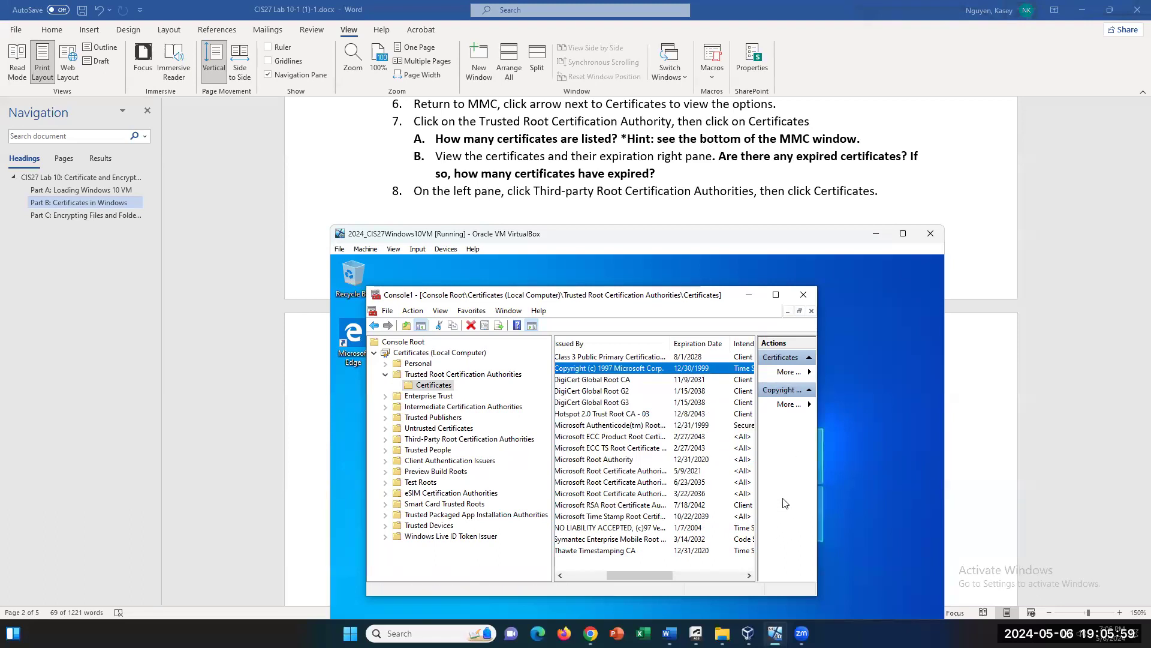
- Look through the remaining columns of the trusted root certificate list, including Friendly Name and Status, and return to the first column
{"action": "left_click_drag", "start_coordinate": [662, 575], "coordinate": [735, 572]}
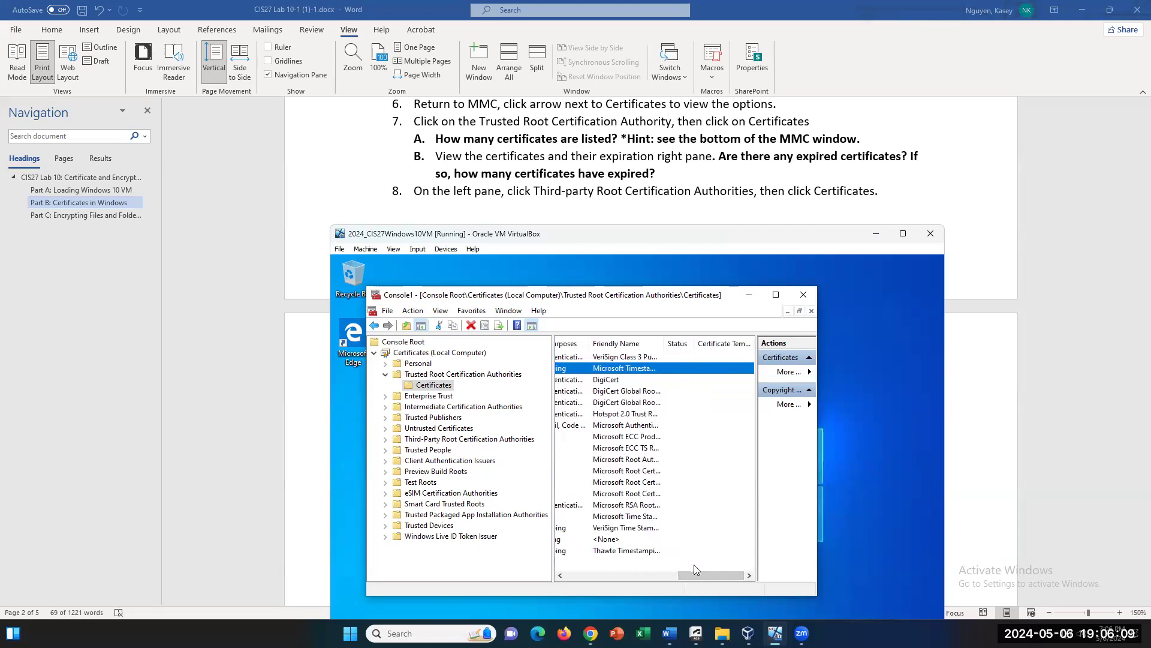
{"action": "left_click_drag", "start_coordinate": [703, 570], "coordinate": [632, 574]}
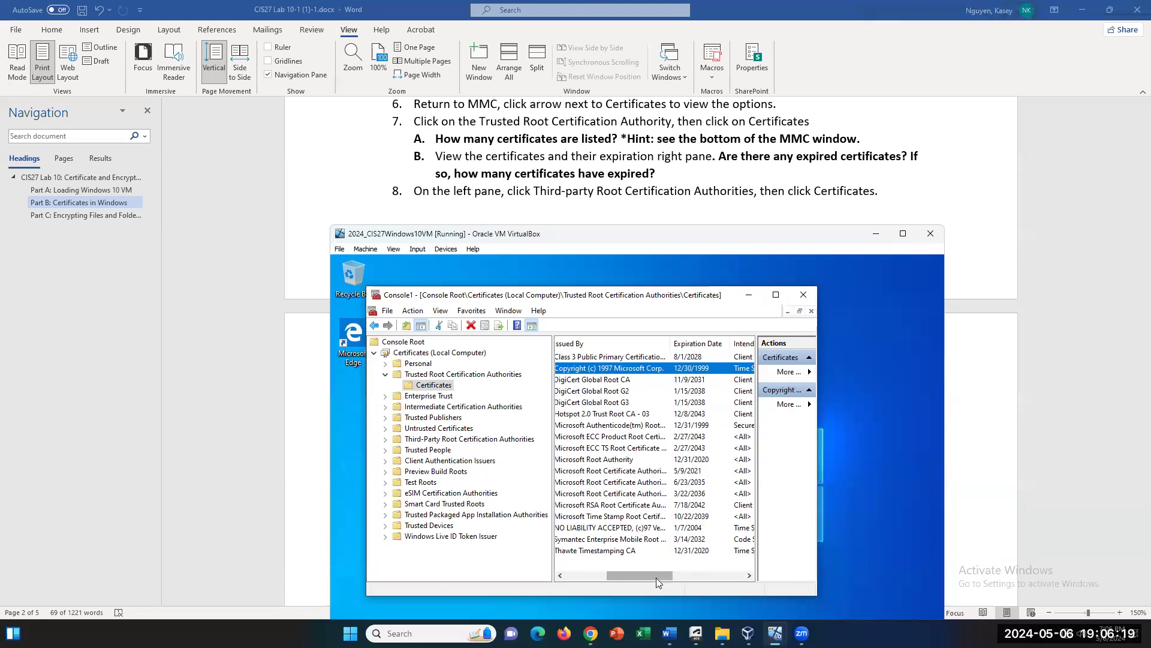
{"action": "left_click_drag", "start_coordinate": [629, 575], "coordinate": [608, 574]}
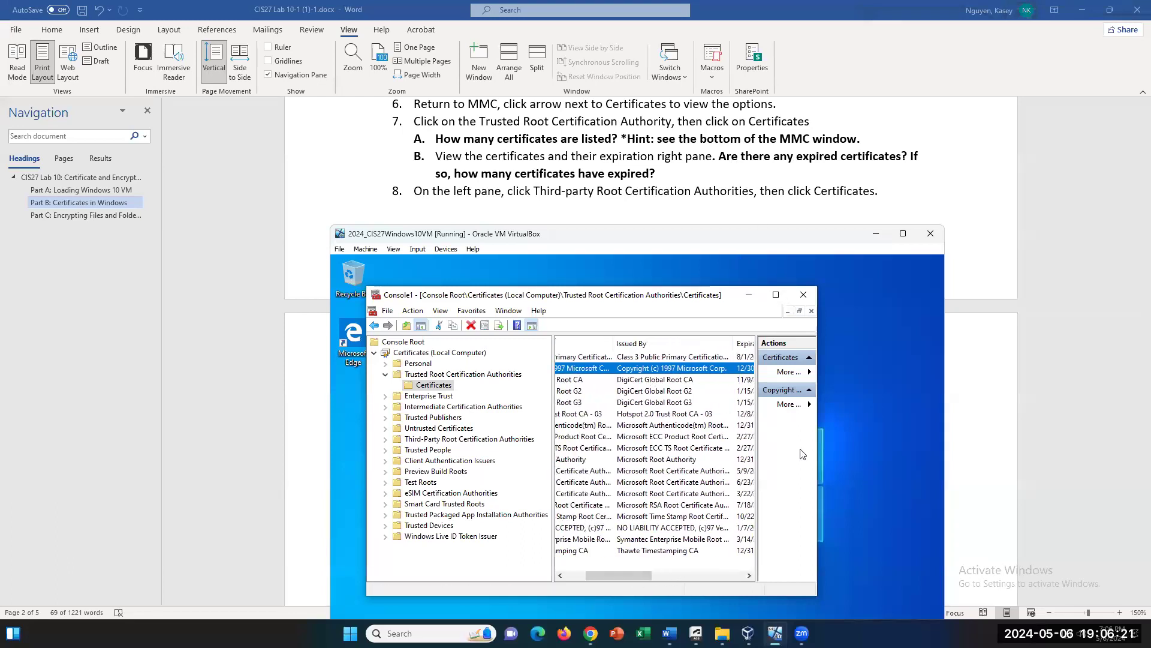
{"action": "left_click_drag", "start_coordinate": [632, 575], "coordinate": [611, 575]}
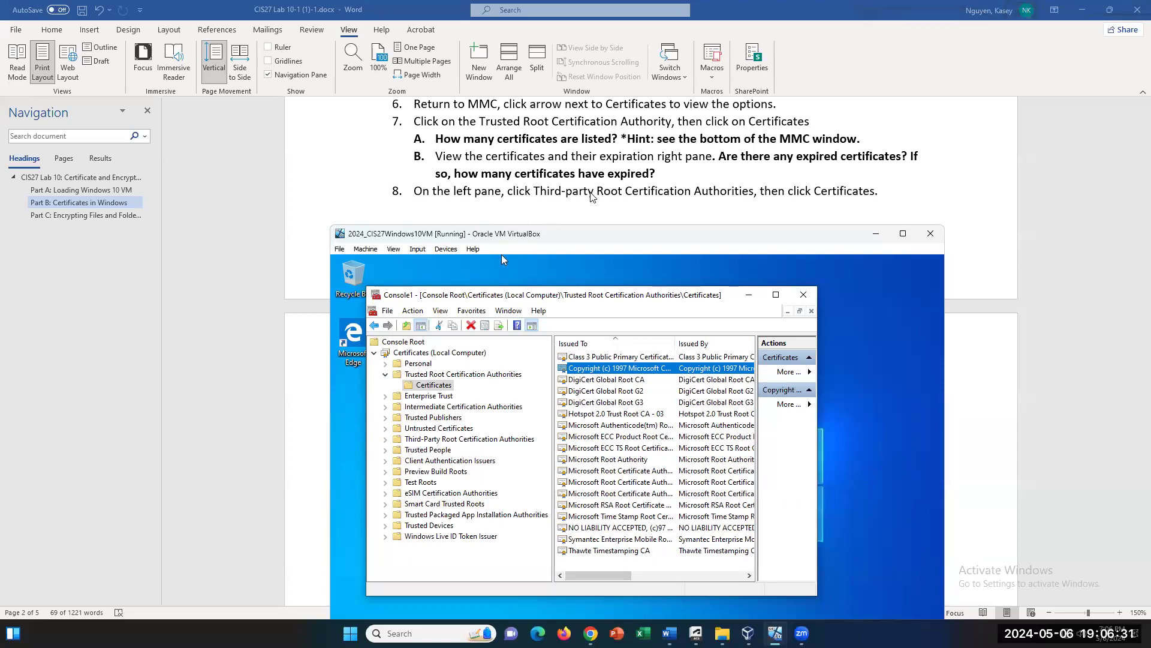
- Open the Certificates folder under Third-Party Root Certification Authorities
{"action": "left_click", "coordinate": [385, 439]}
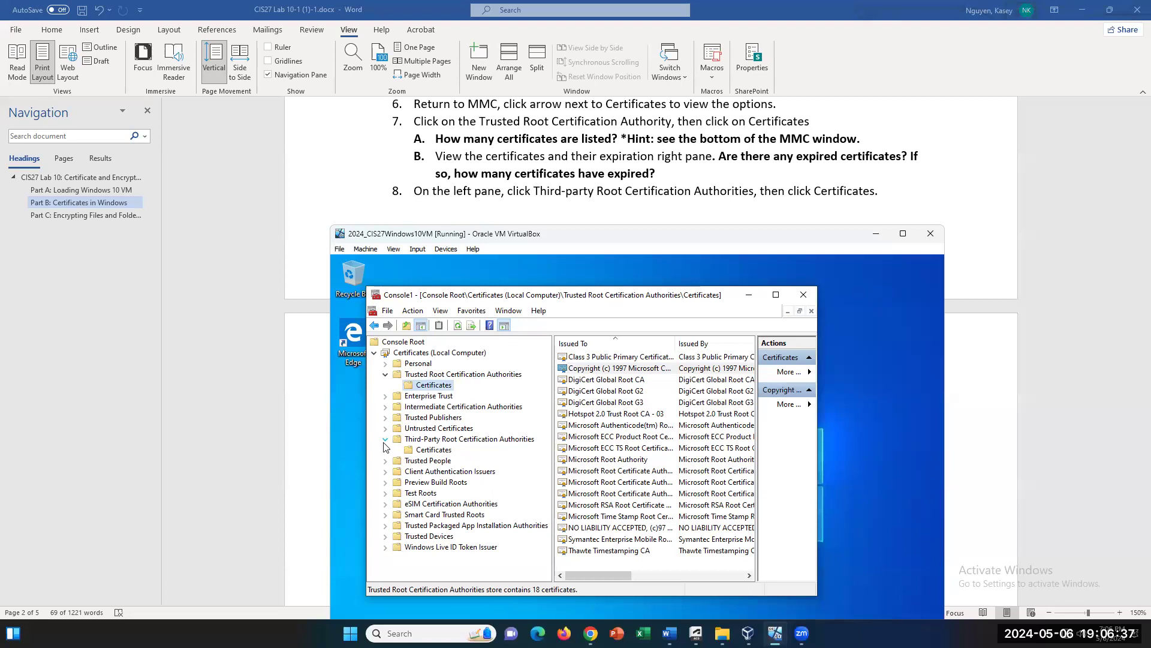
{"action": "left_click", "coordinate": [452, 440]}
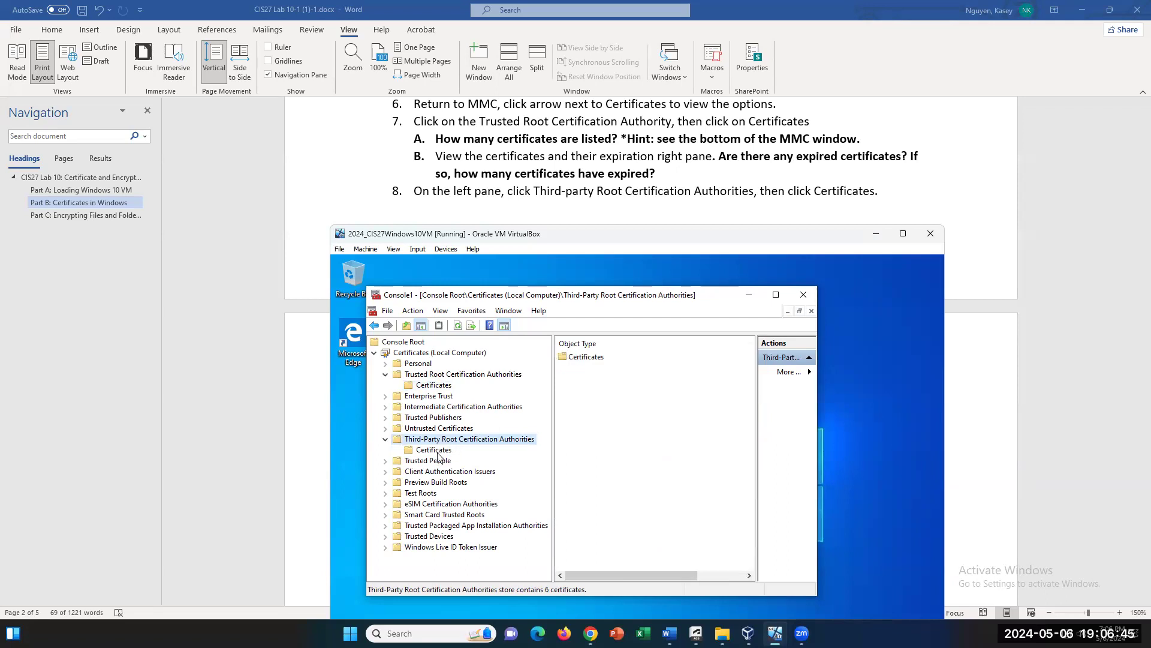
{"action": "left_click", "coordinate": [439, 454]}
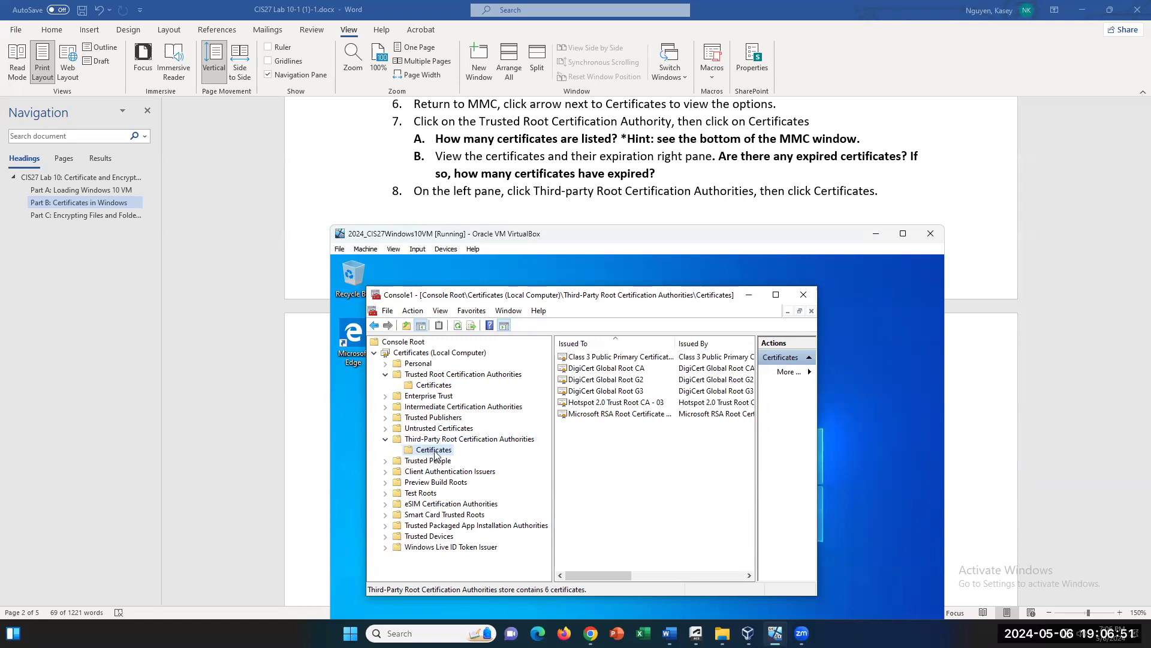
- Look over the third-party root certificates from DigiCert Global Root CA to Hotspot 2.0 Trust Root CA - 03
{"action": "left_click_drag", "start_coordinate": [601, 570], "coordinate": [646, 417]}
{"action": "left_click", "coordinate": [603, 369]}
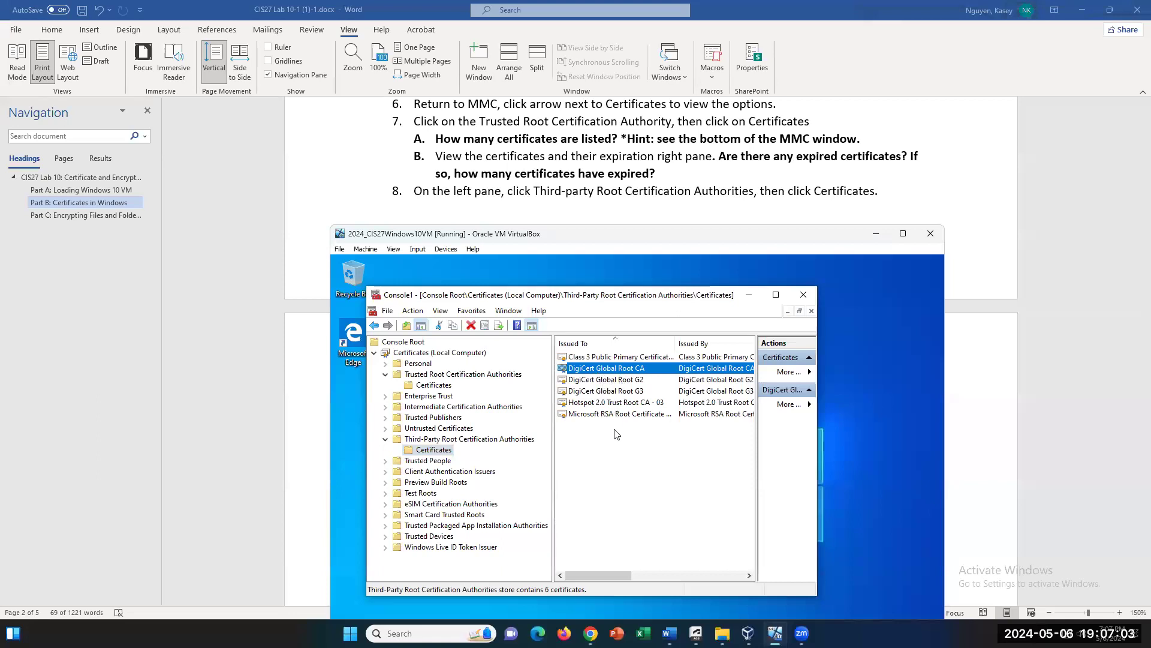
{"action": "left_click", "coordinate": [638, 382]}
{"action": "left_click", "coordinate": [640, 390]}
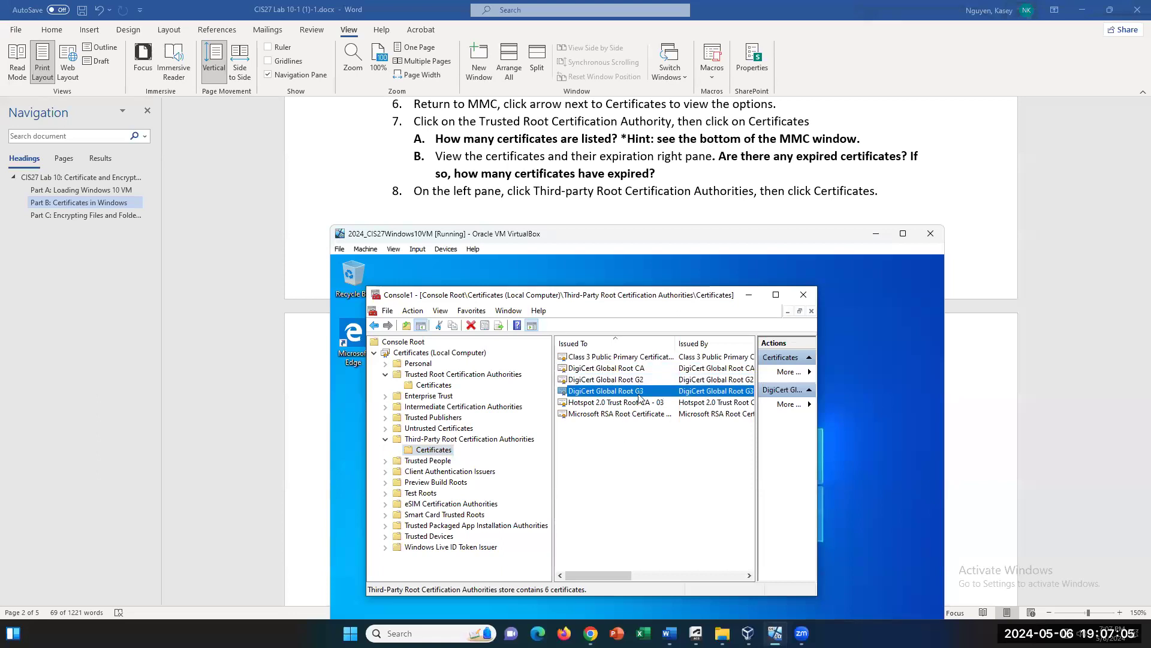
{"action": "left_click", "coordinate": [642, 402]}
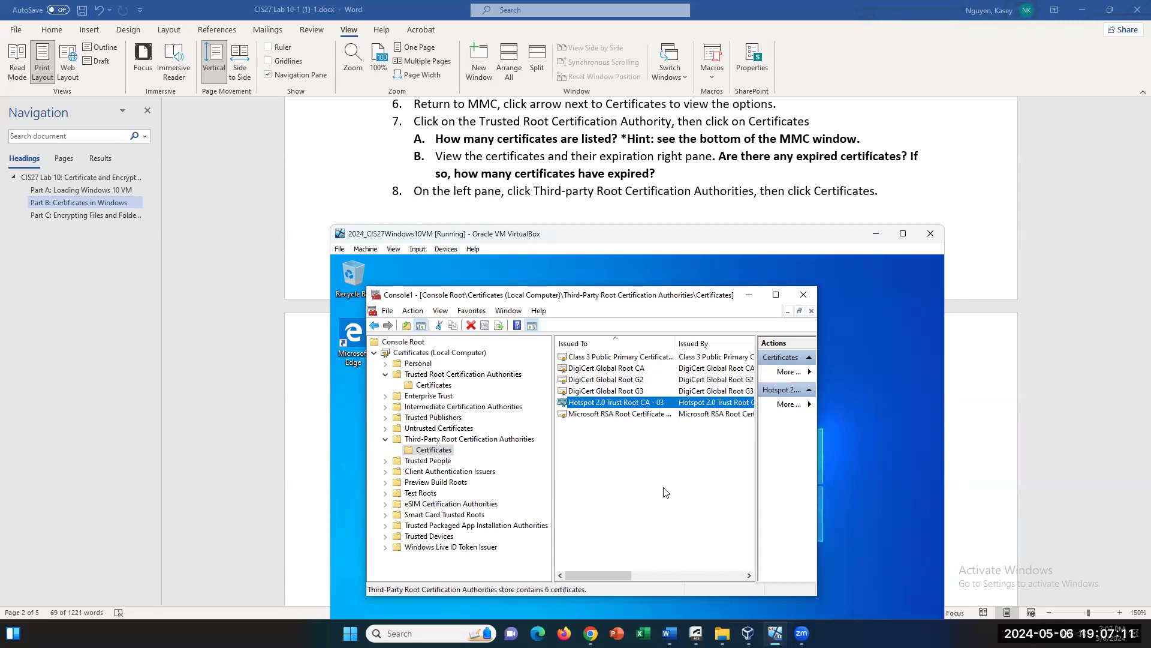
- Read lab questions A and B on third-party certificates and check the DigiCert Global Root CA and Microsoft RSA root entries
{"action": "scroll", "coordinate": [535, 191], "scroll_direction": "down", "scroll_amount": 4}
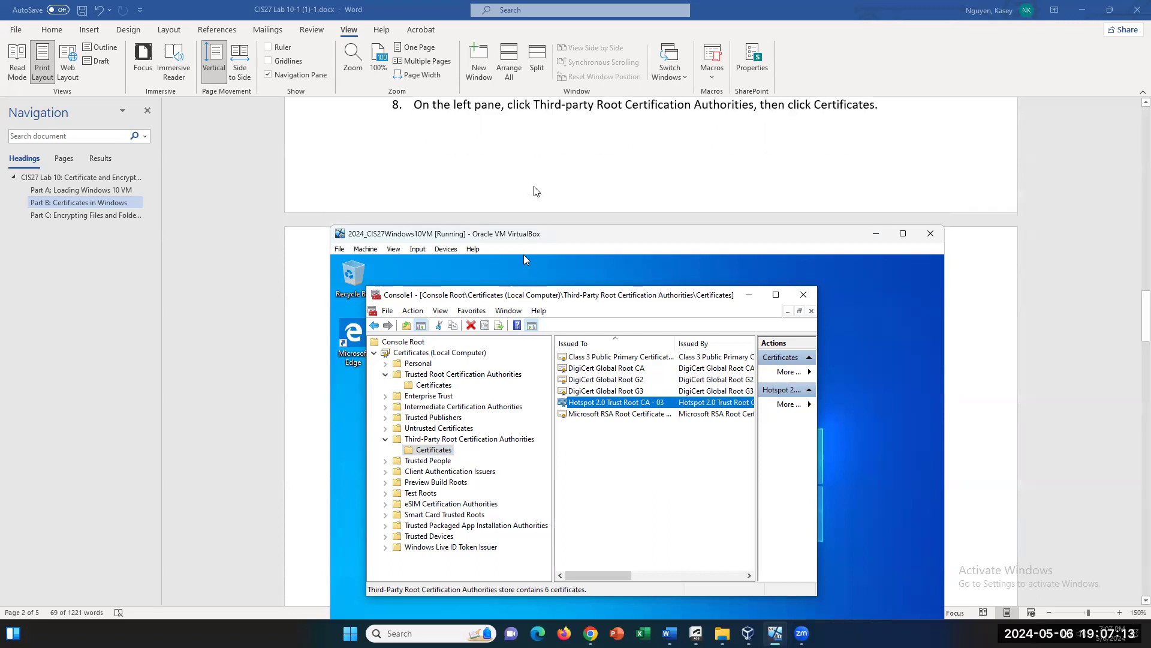
{"action": "scroll", "coordinate": [535, 191], "scroll_direction": "down", "scroll_amount": 1}
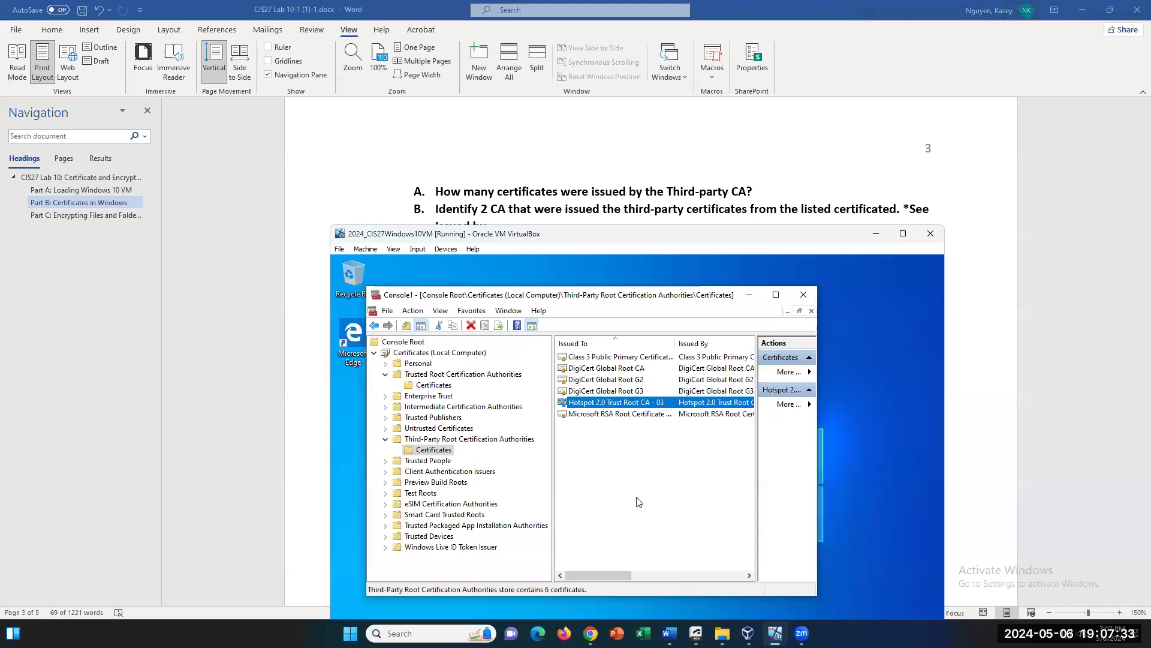
{"action": "left_click", "coordinate": [592, 368]}
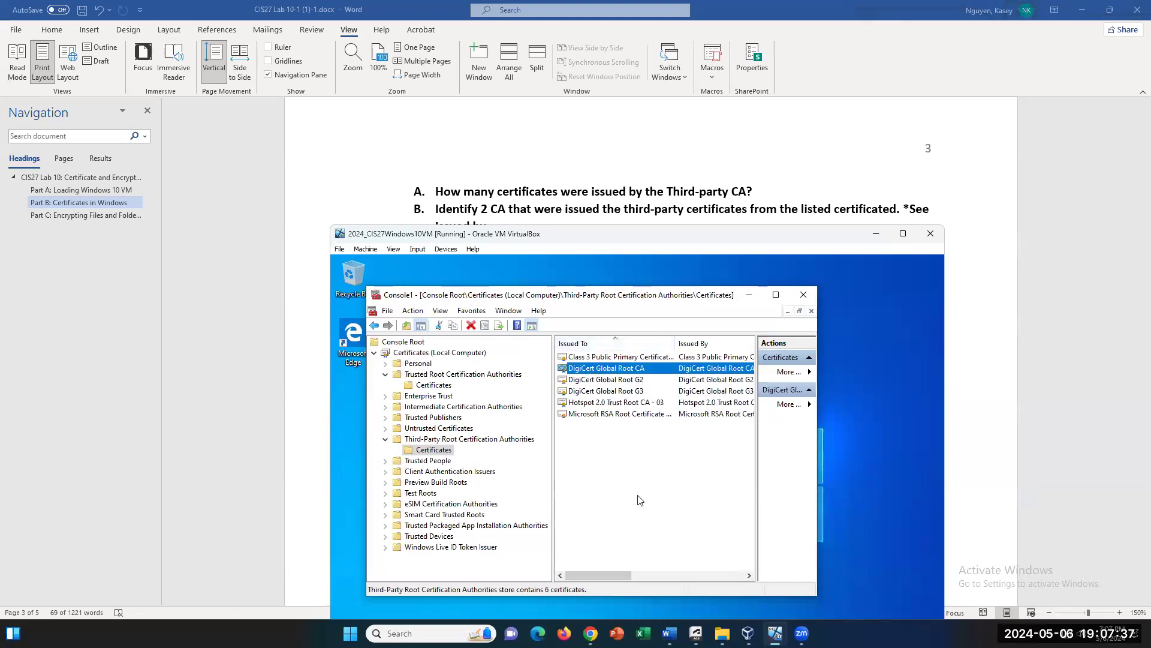
{"action": "left_click", "coordinate": [608, 415]}
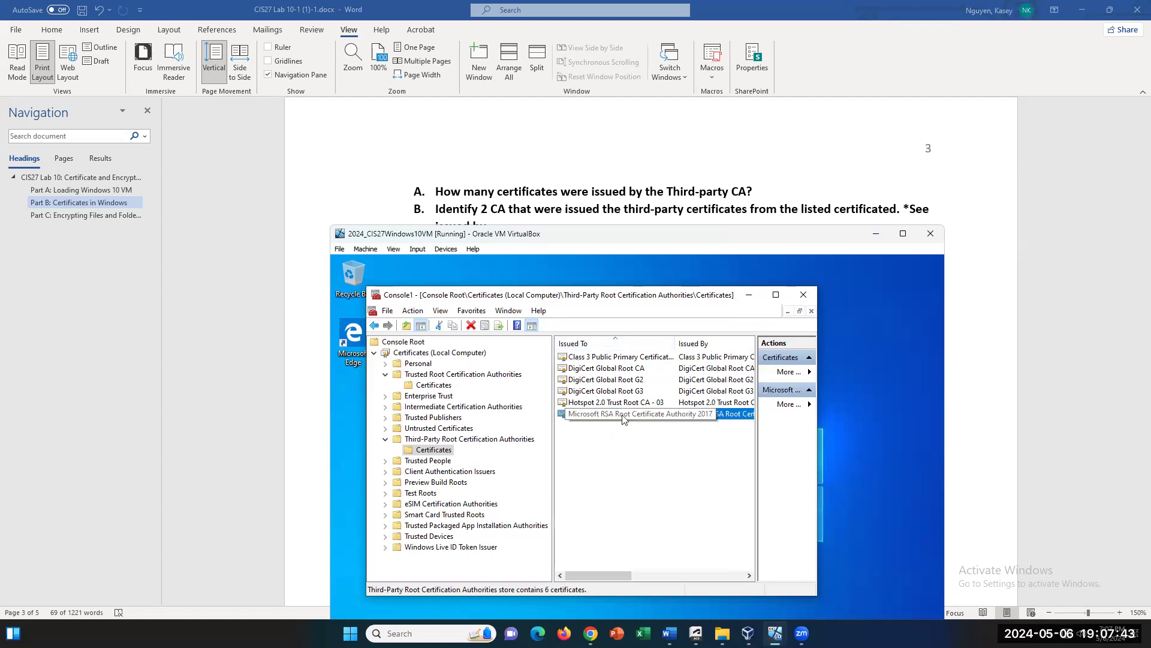
{"action": "left_click_drag", "start_coordinate": [621, 575], "coordinate": [618, 579]}
- View the certificate information and the properties of Microsoft RSA Root Certificate Authority 2017, closing both windows
{"action": "double_click", "coordinate": [645, 415]}
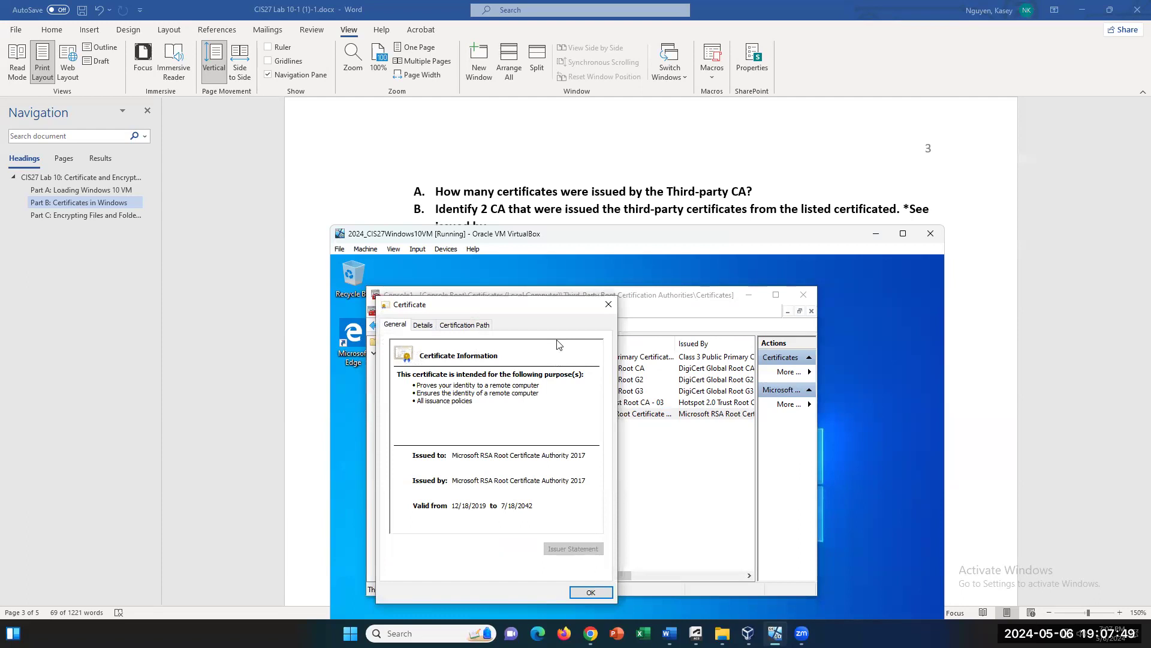
{"action": "left_click", "coordinate": [608, 305]}
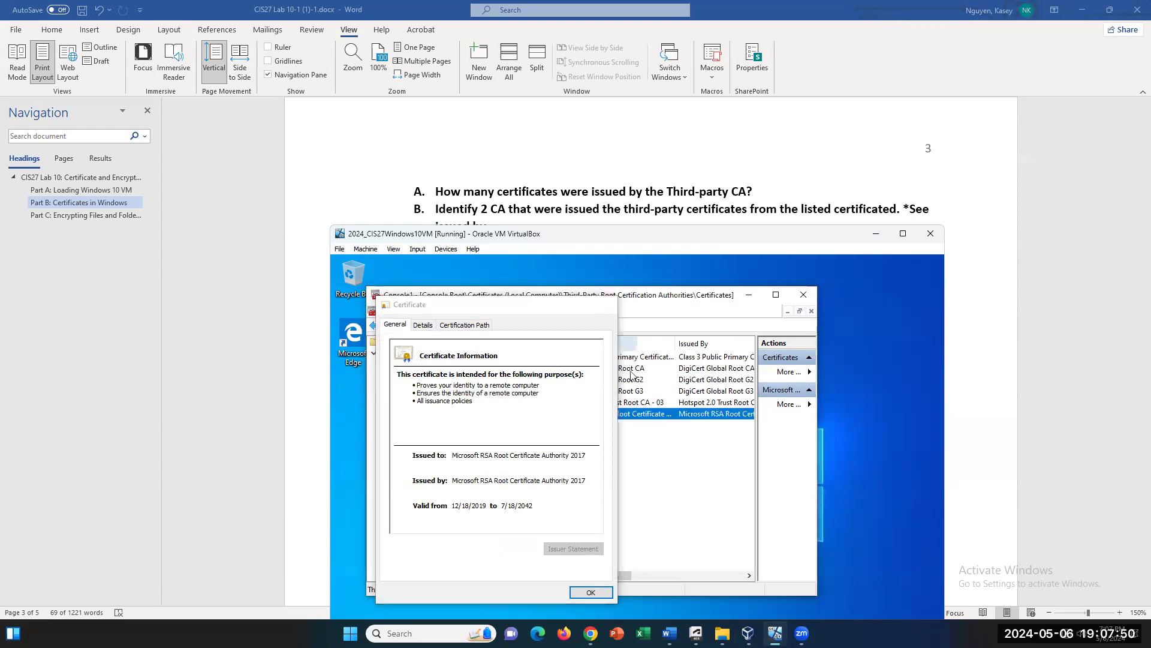
{"action": "right_click", "coordinate": [623, 420]}
{"action": "left_click", "coordinate": [642, 499]}
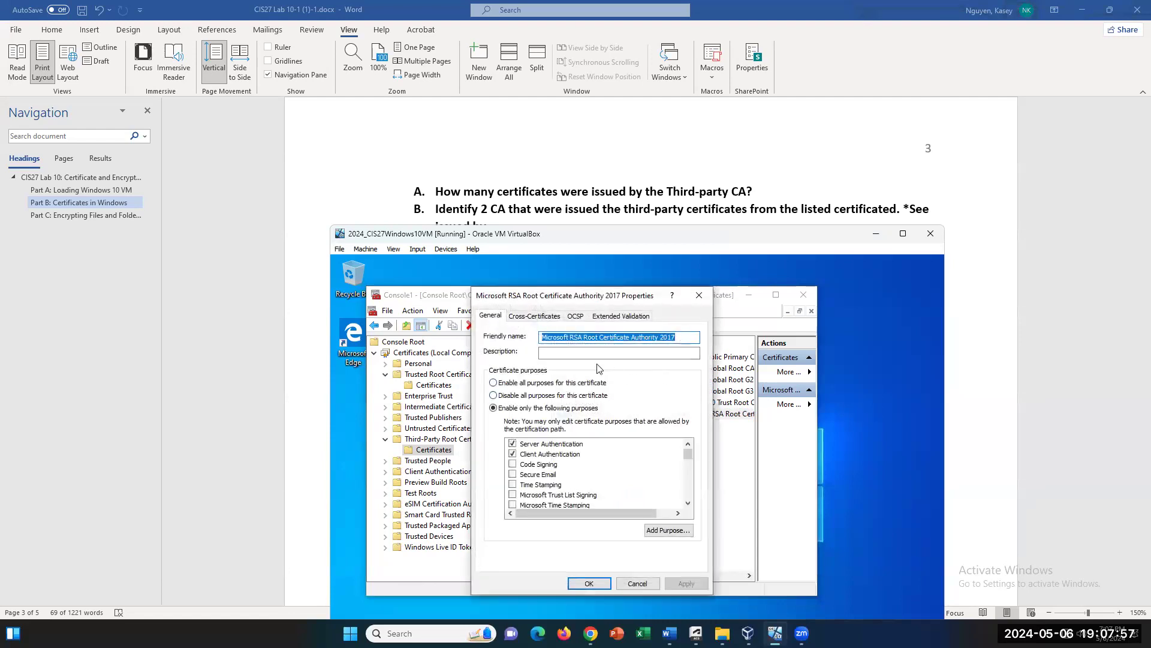
{"action": "left_click", "coordinate": [699, 296]}
- Open the Microsoft RSA Root Certificate Authority 2017 certificate, review its purposes, issuer and validity dates, and close it
{"action": "double_click", "coordinate": [590, 414]}
{"action": "left_click_drag", "start_coordinate": [531, 308], "coordinate": [603, 267]}
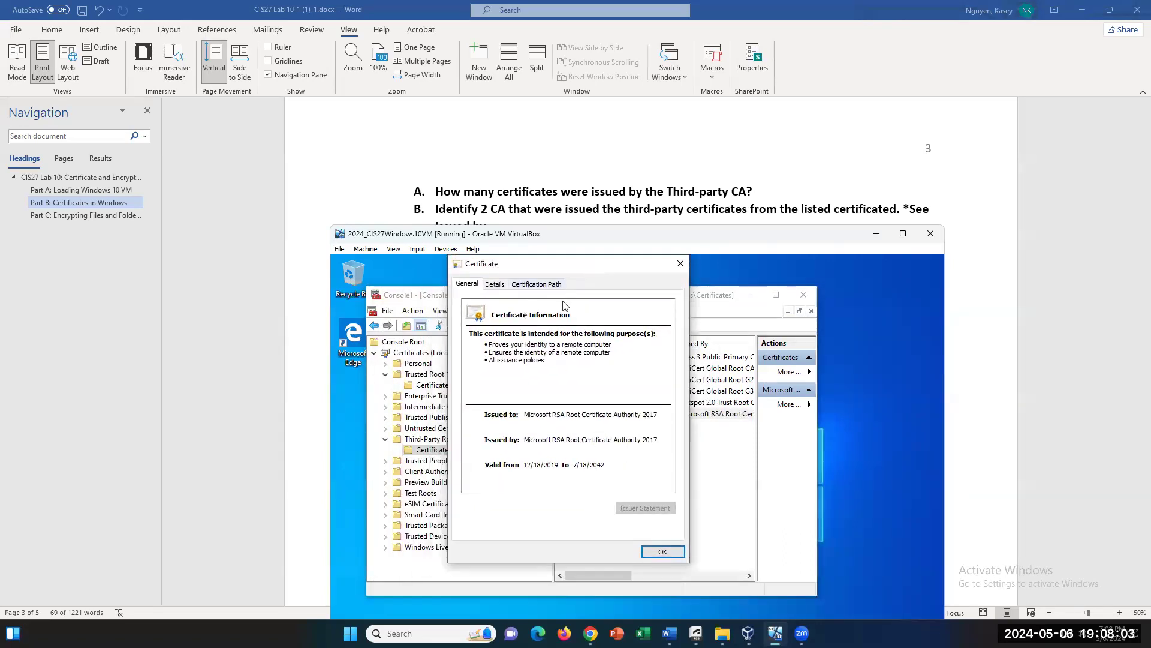
{"action": "left_click", "coordinate": [681, 265]}
- Review the general, cross-certificate, OCSP and extended validation properties of Microsoft RSA Root Certificate Authority 2017, closing the properties window
{"action": "right_click", "coordinate": [623, 418]}
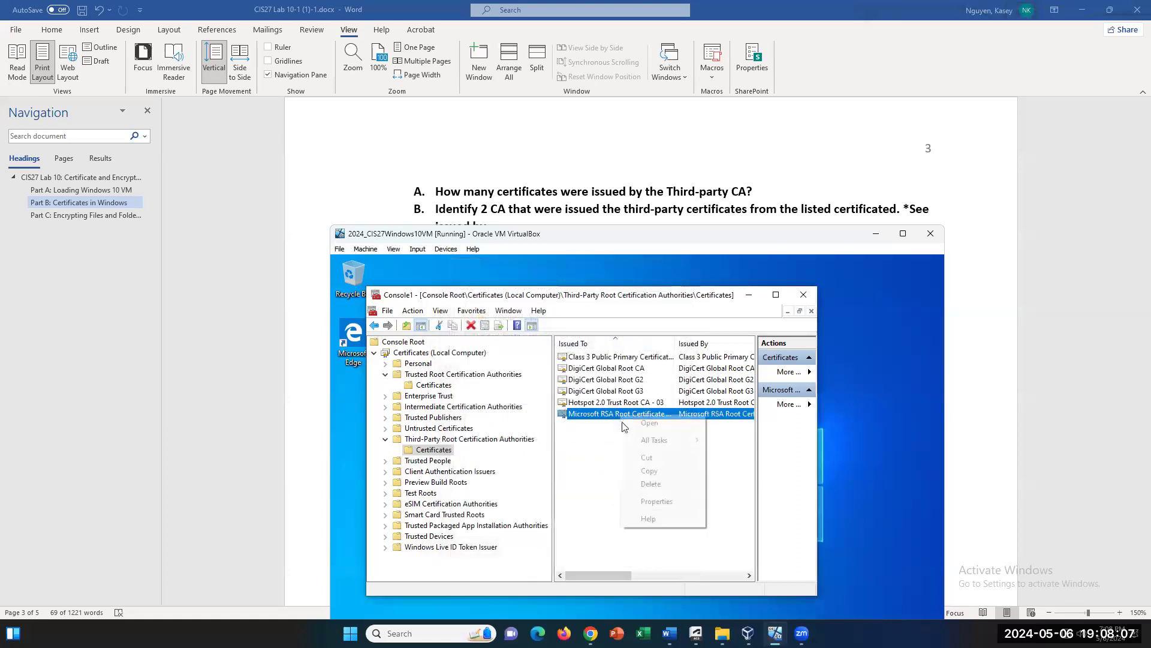
{"action": "left_click", "coordinate": [657, 502]}
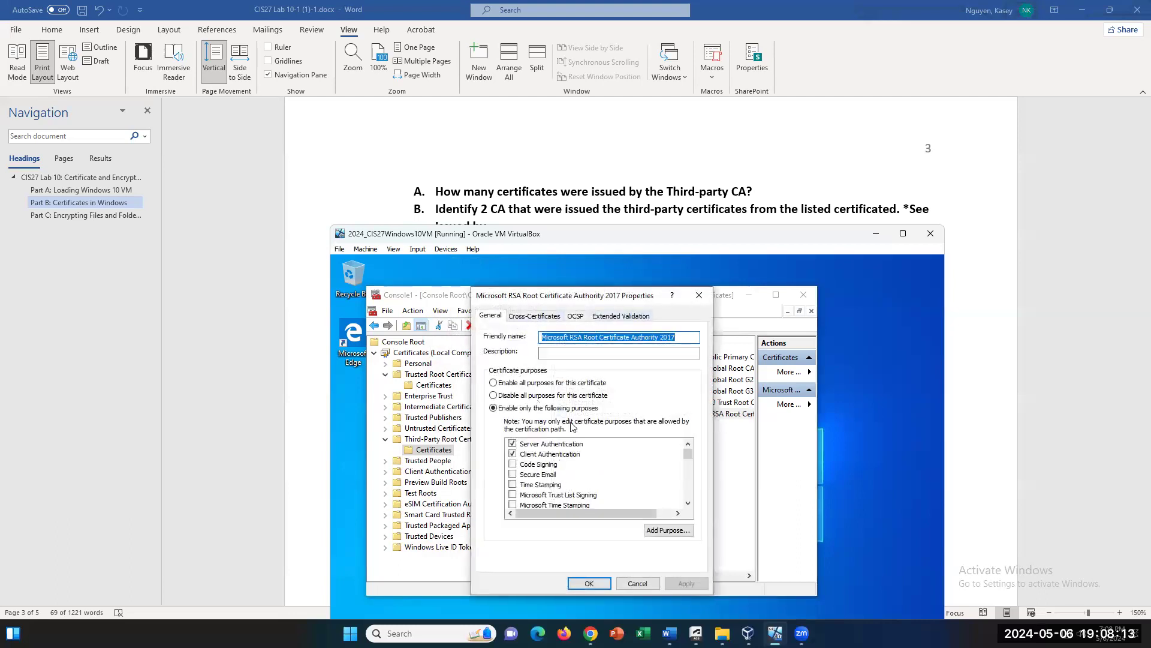
{"action": "left_click", "coordinate": [535, 316]}
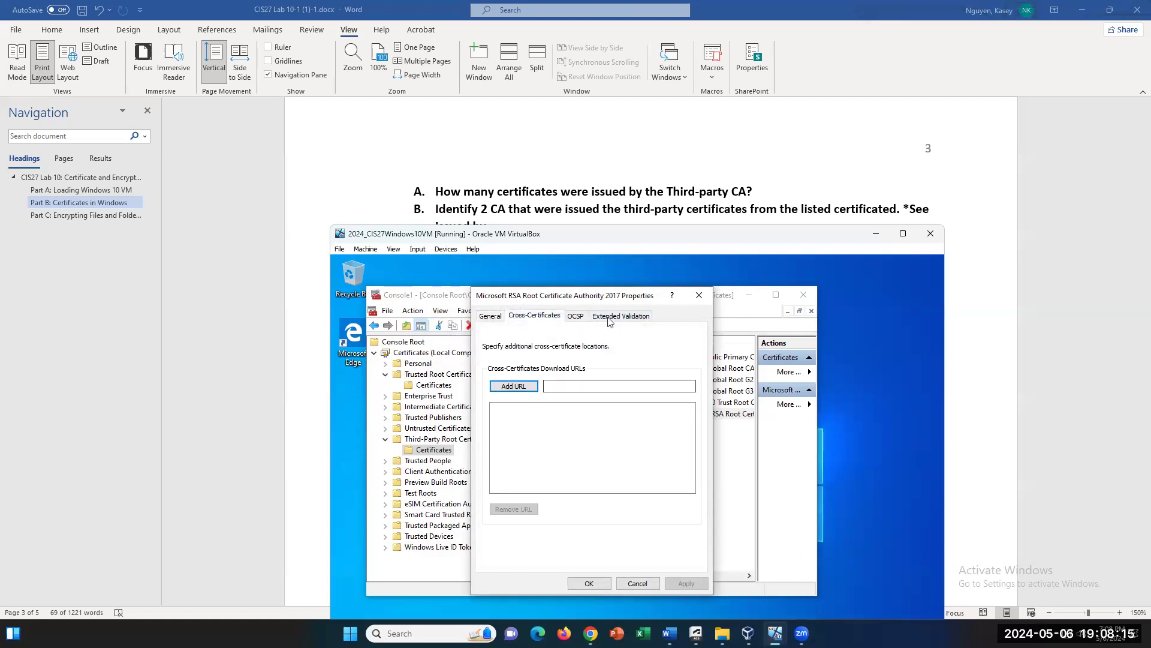
{"action": "left_click", "coordinate": [576, 316]}
{"action": "left_click", "coordinate": [624, 316]}
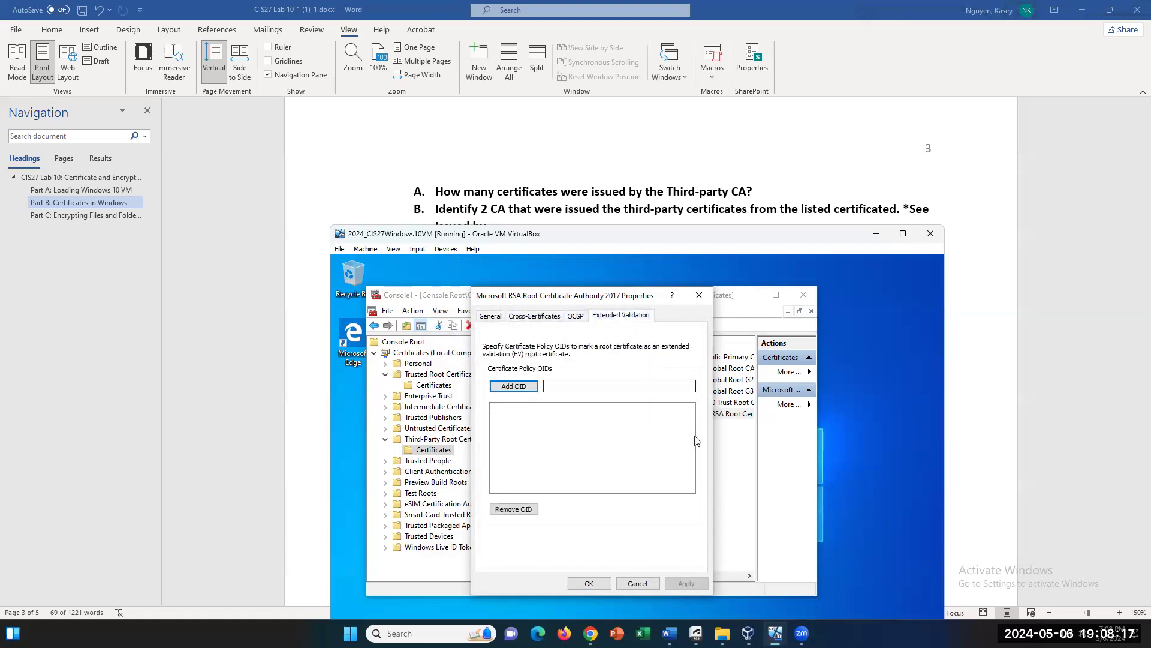
{"action": "left_click", "coordinate": [490, 316]}
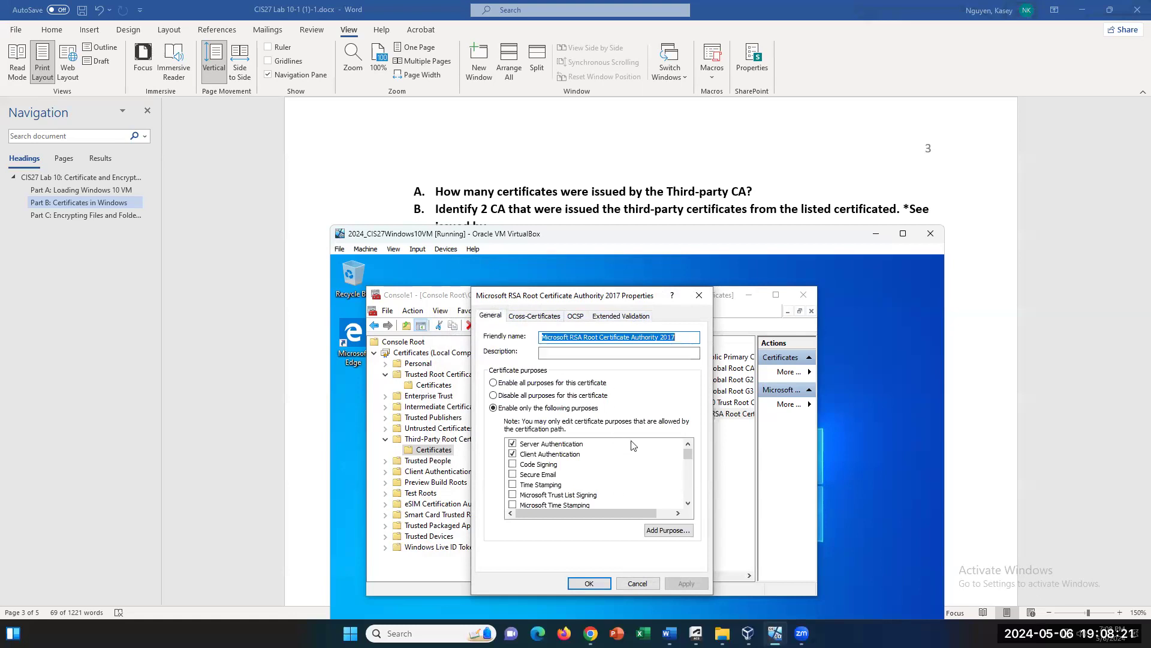
{"action": "left_click", "coordinate": [699, 295]}
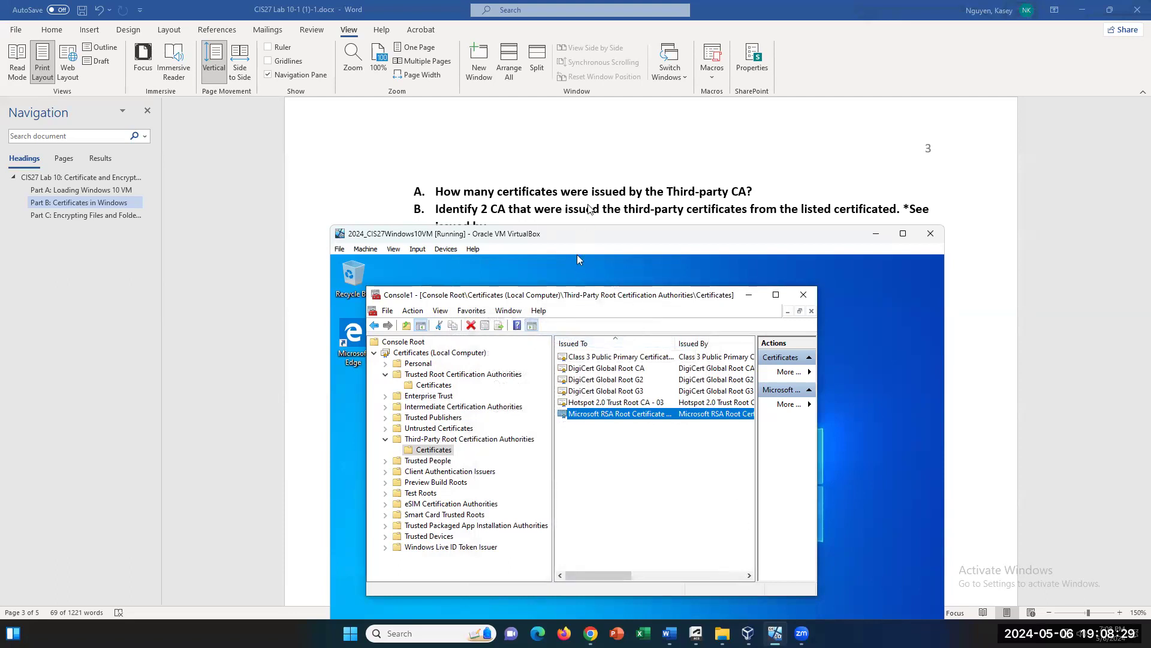
- Read lab question 9, open the Class 3 Public Primary Certification Authority certificate, and examine its detail fields, including public key and signature algorithm
{"action": "scroll", "coordinate": [564, 198], "scroll_direction": "down", "scroll_amount": 1}
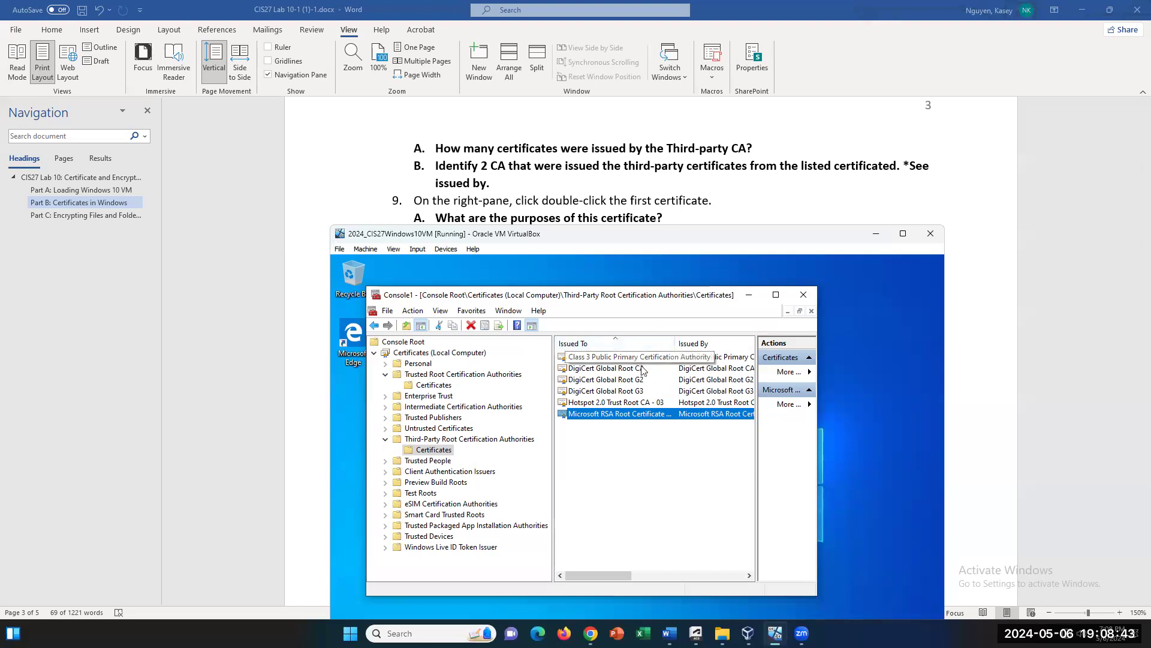
{"action": "left_click", "coordinate": [623, 358]}
{"action": "double_click", "coordinate": [623, 359]}
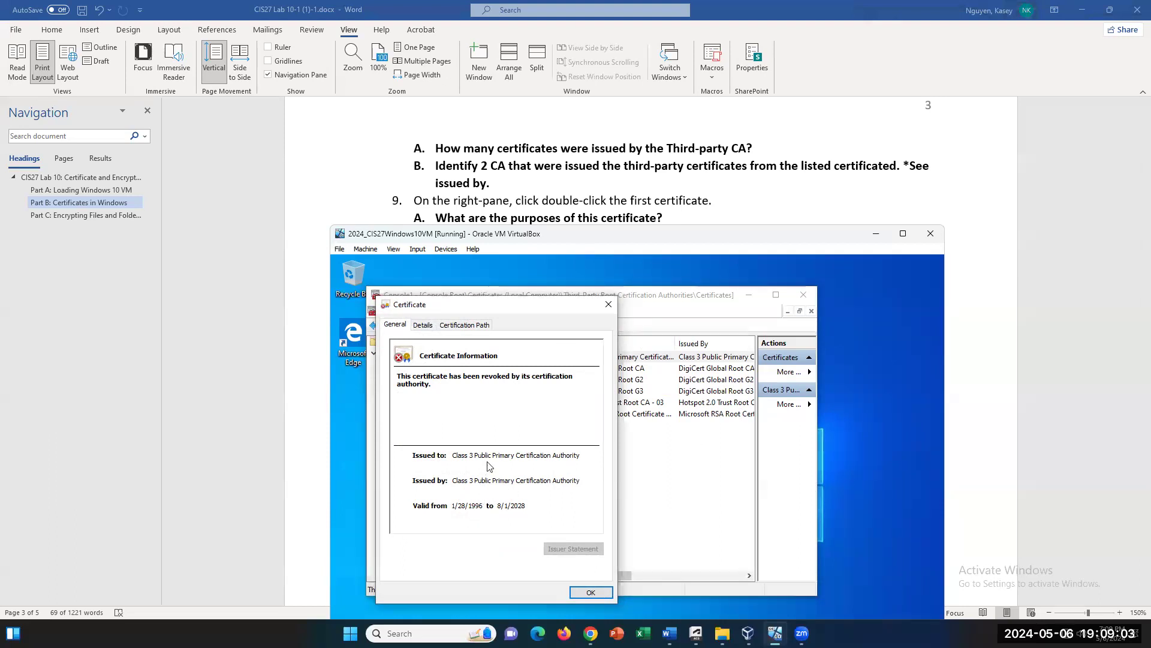
{"action": "left_click", "coordinate": [424, 325]}
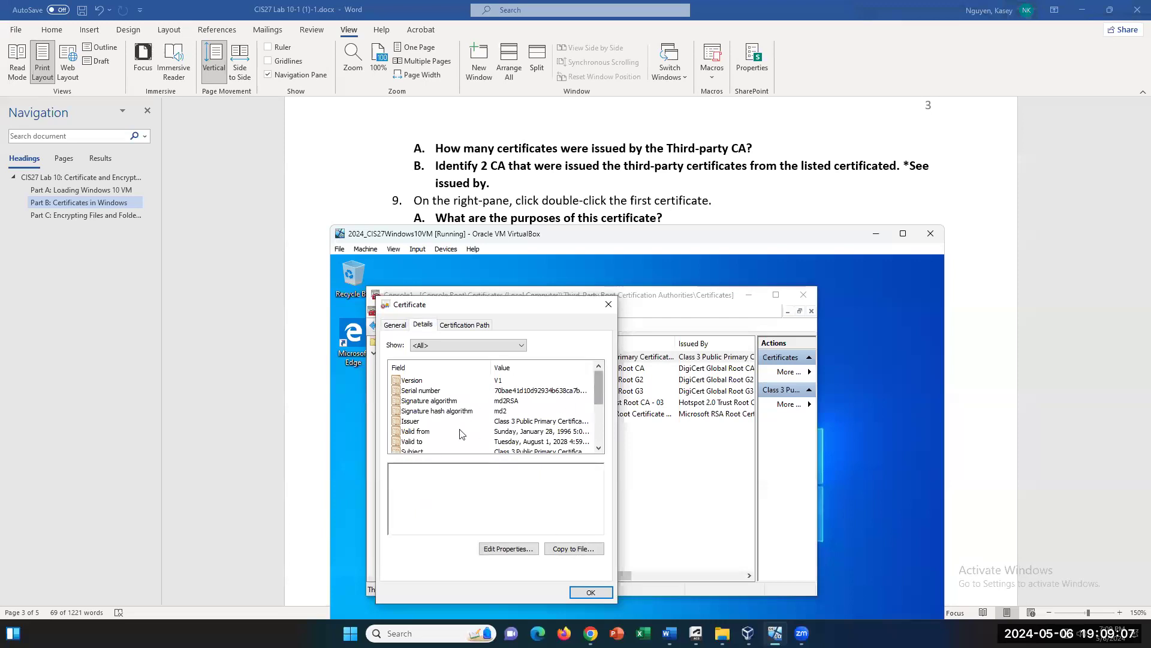
{"action": "left_click_drag", "start_coordinate": [596, 381], "coordinate": [595, 397]}
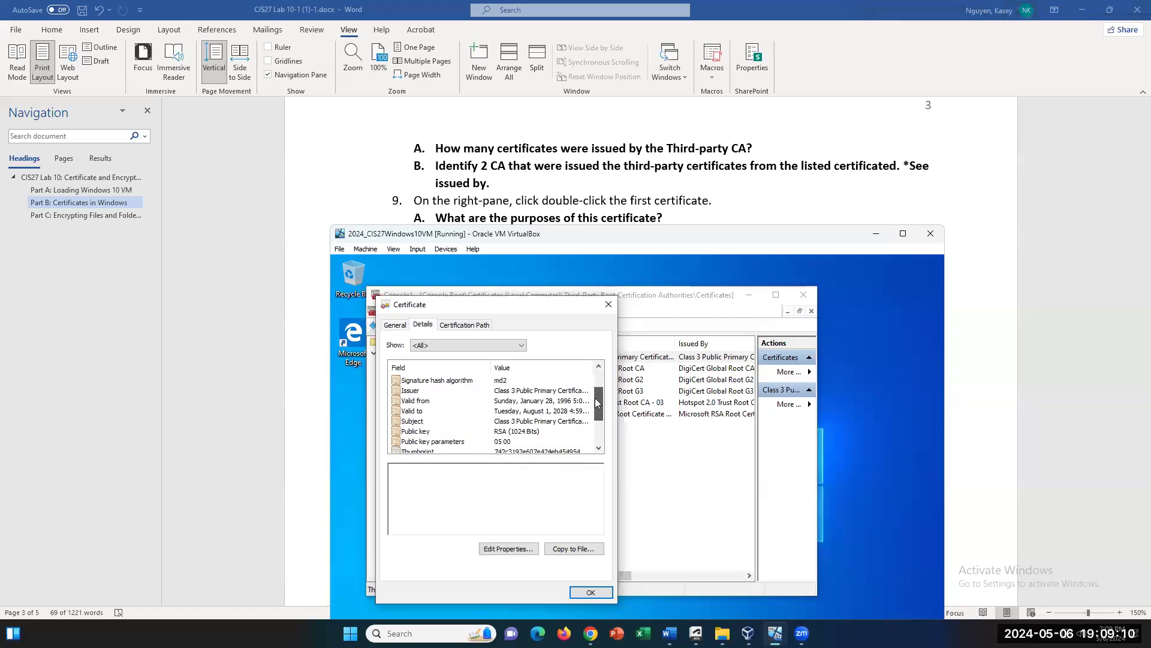
{"action": "left_click", "coordinate": [411, 431]}
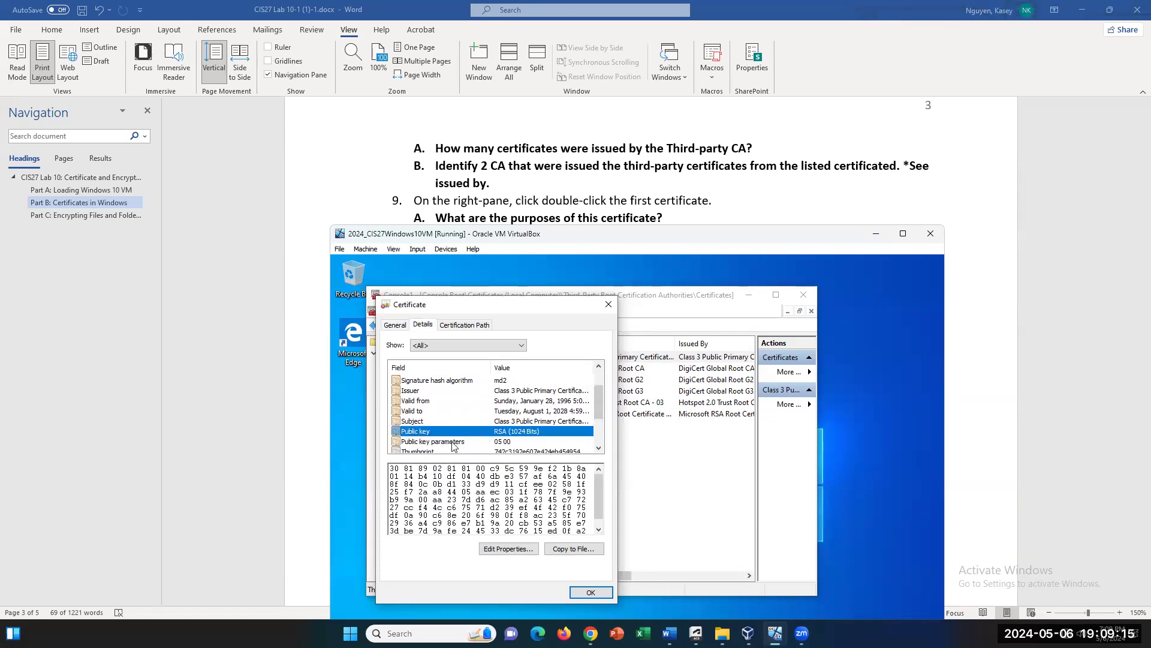
{"action": "scroll", "coordinate": [453, 444], "scroll_direction": "down", "scroll_amount": 1}
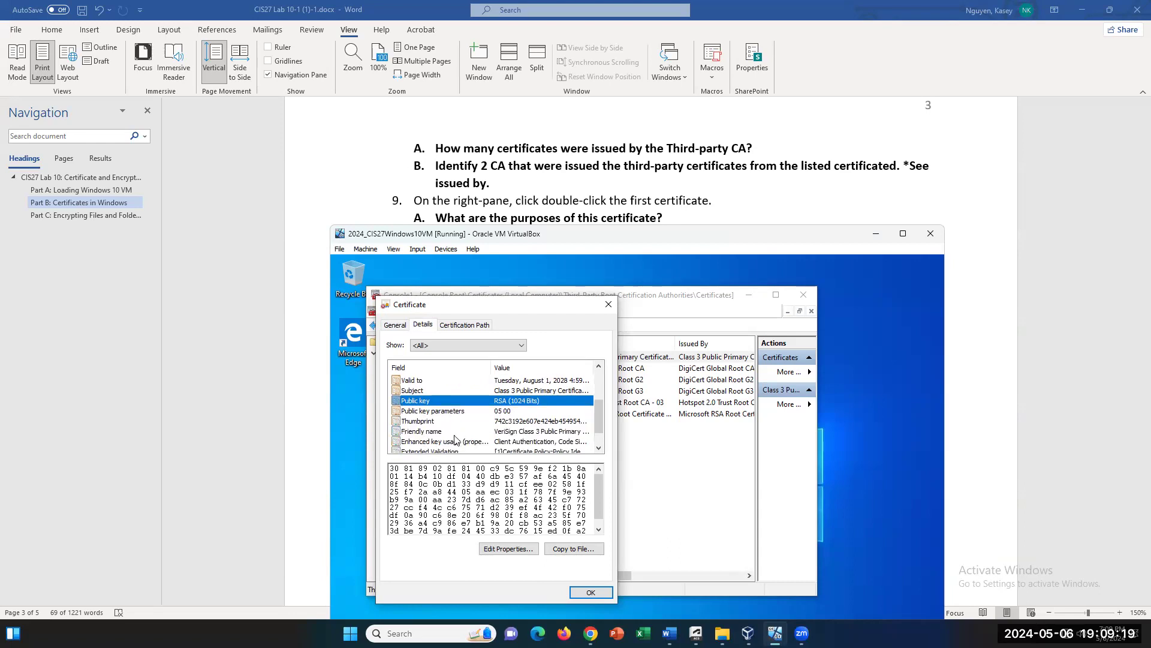
{"action": "scroll", "coordinate": [454, 440], "scroll_direction": "down", "scroll_amount": 1}
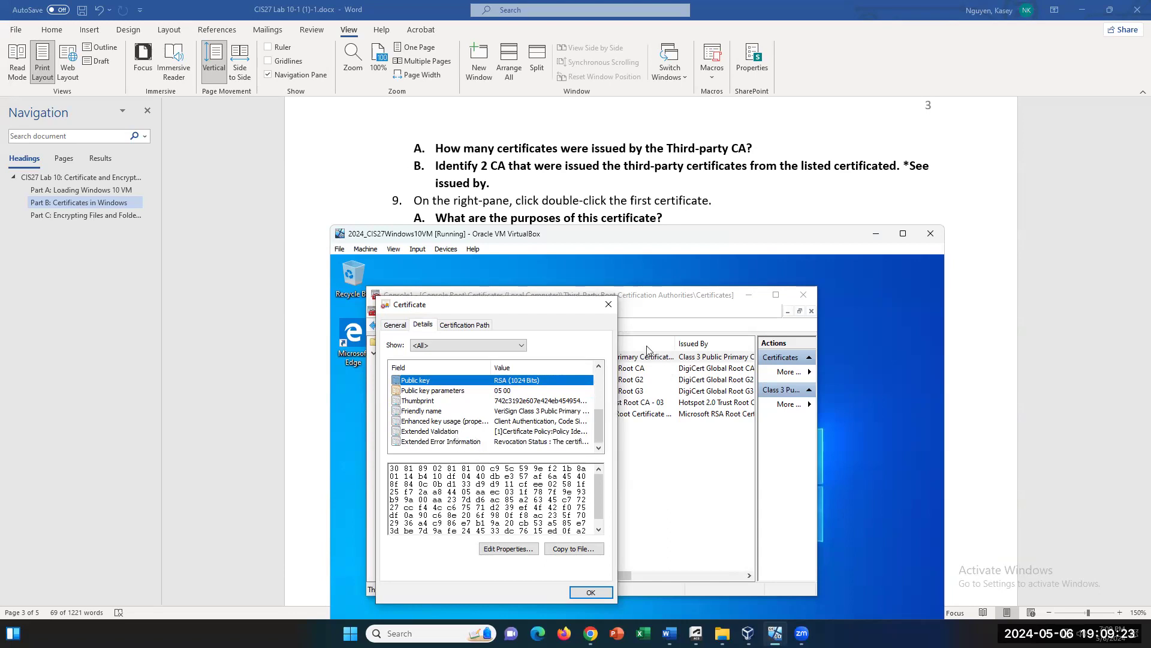
{"action": "left_click_drag", "start_coordinate": [600, 421], "coordinate": [595, 388]}
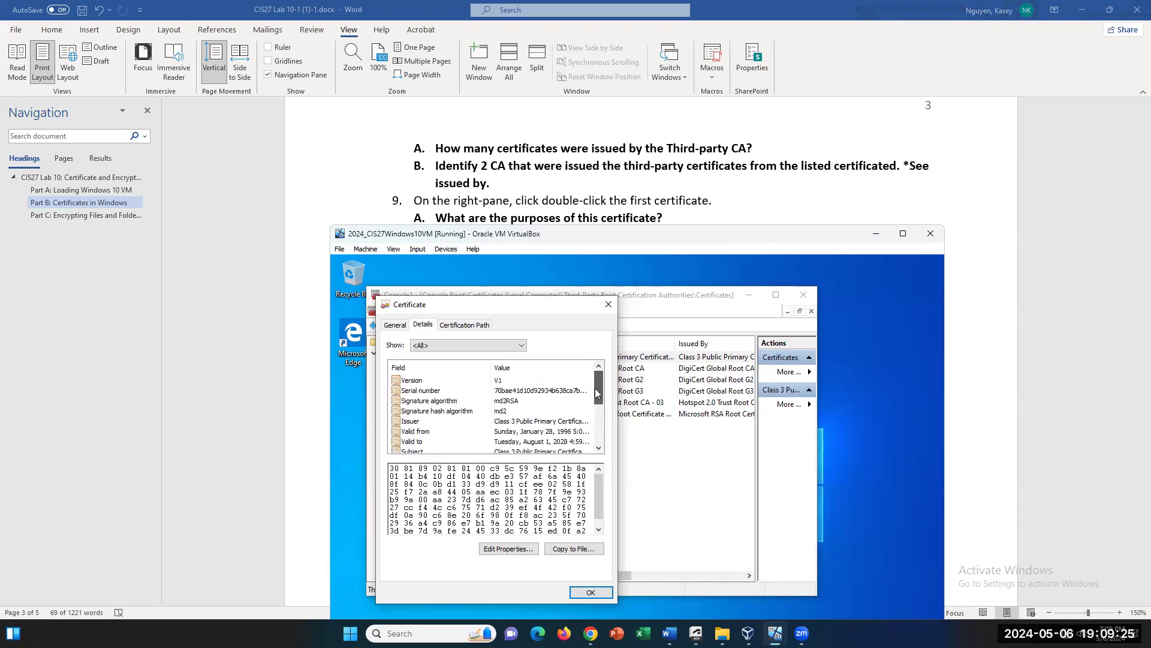
{"action": "left_click", "coordinate": [513, 402]}
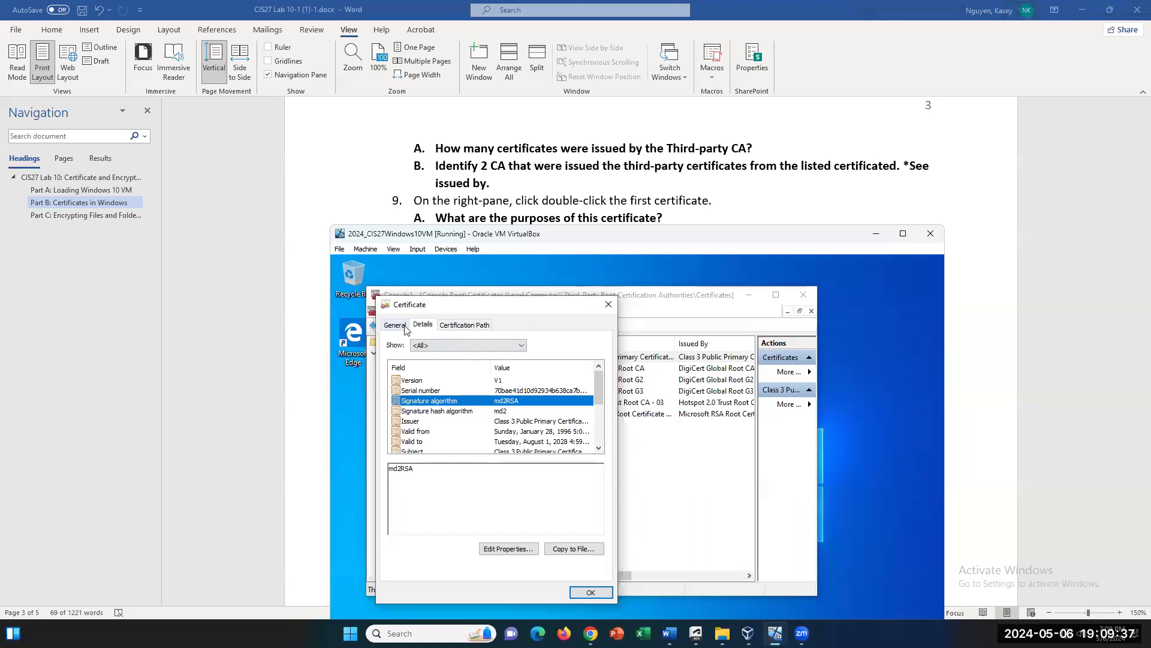
- Check the Class 3 certificate's general information, detail fields, certification path and certificate status, and close it
{"action": "left_click", "coordinate": [463, 325]}
{"action": "left_click", "coordinate": [395, 325]}
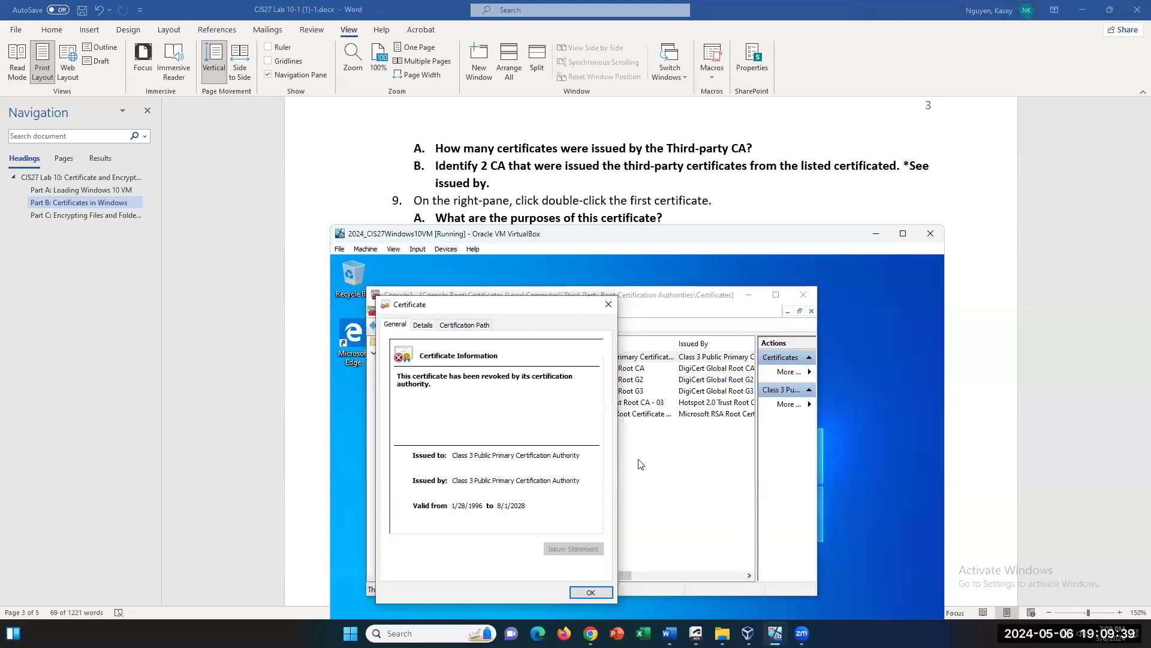
{"action": "left_click", "coordinate": [422, 327]}
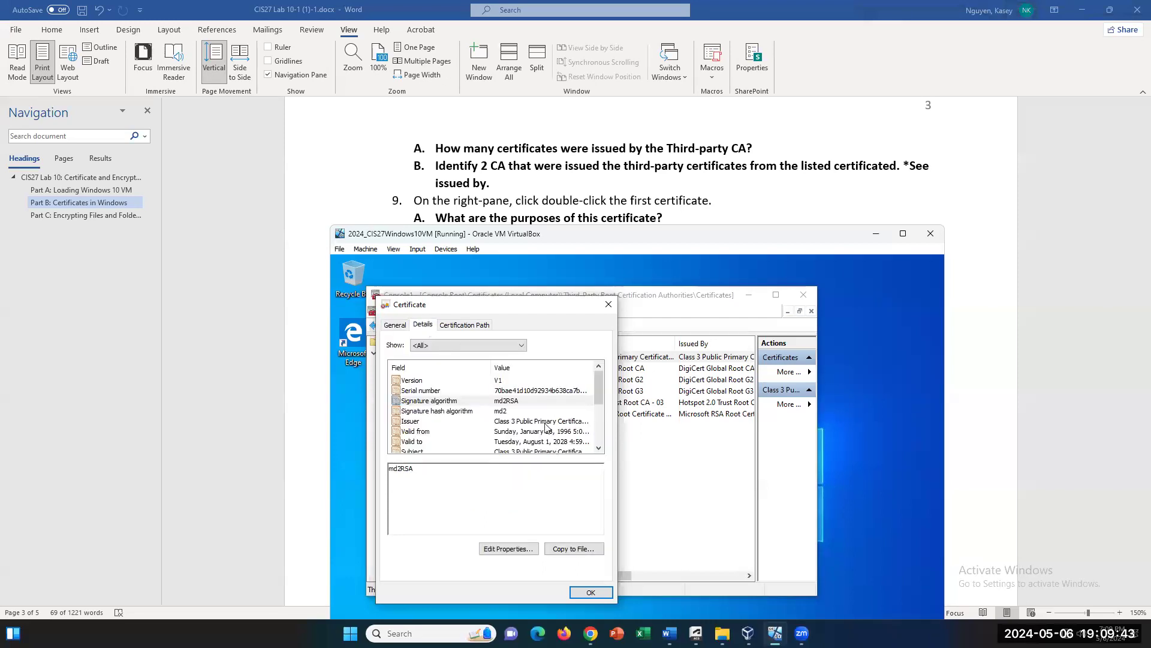
{"action": "scroll", "coordinate": [545, 410], "scroll_direction": "down", "scroll_amount": 1}
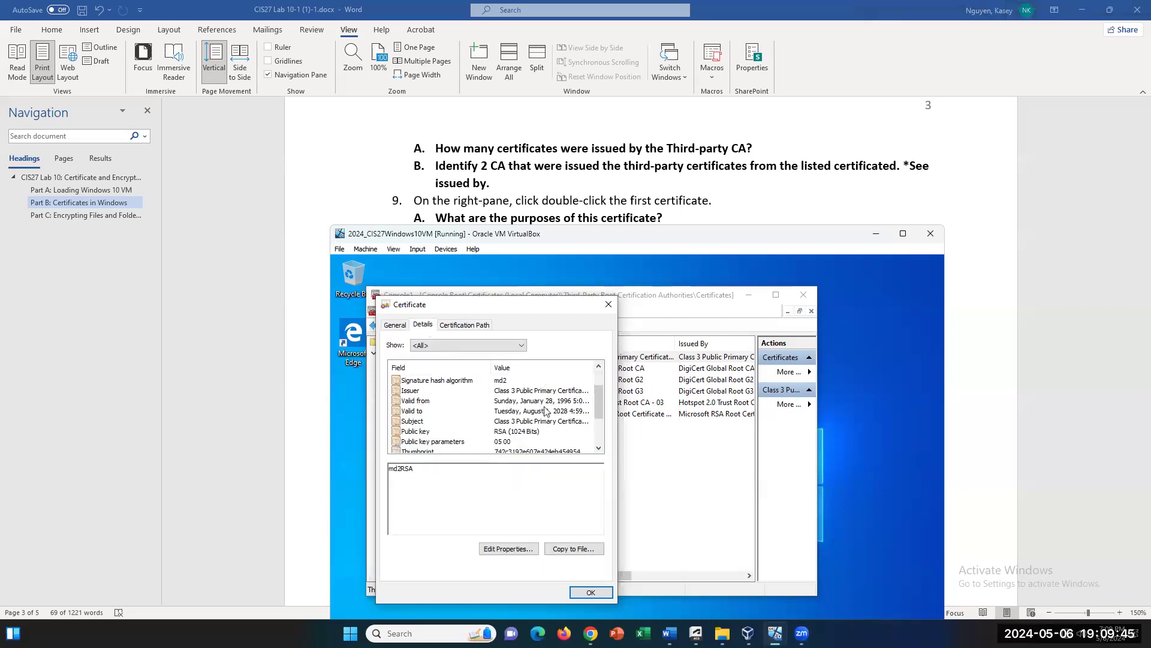
{"action": "left_click", "coordinate": [471, 331]}
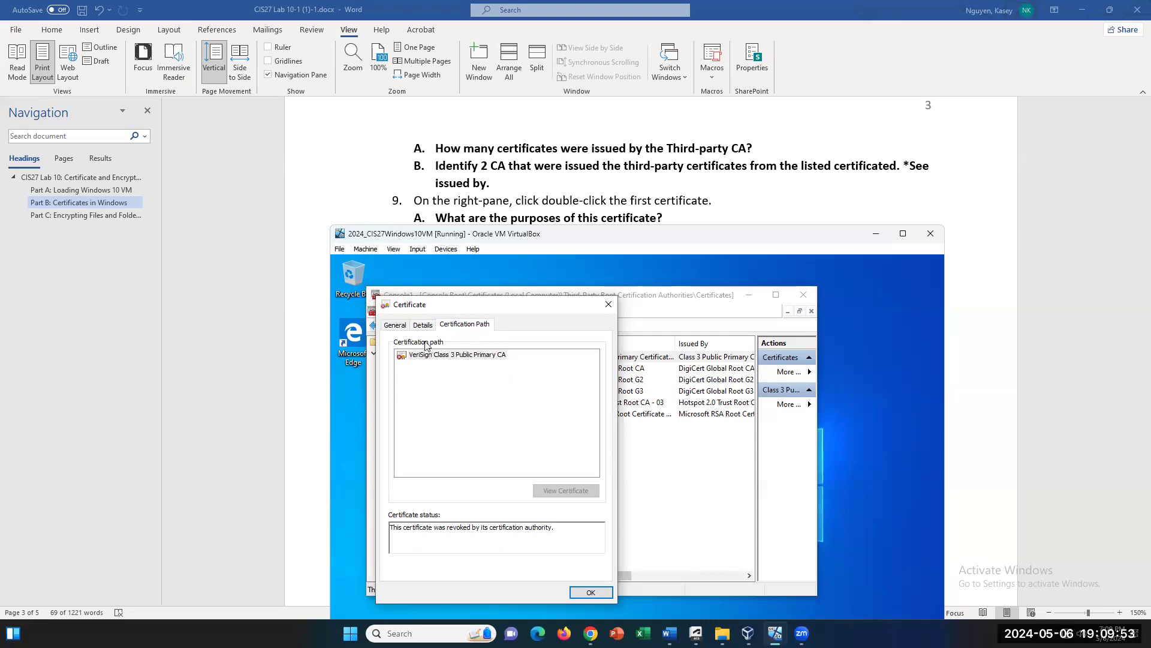
{"action": "left_click", "coordinate": [415, 358]}
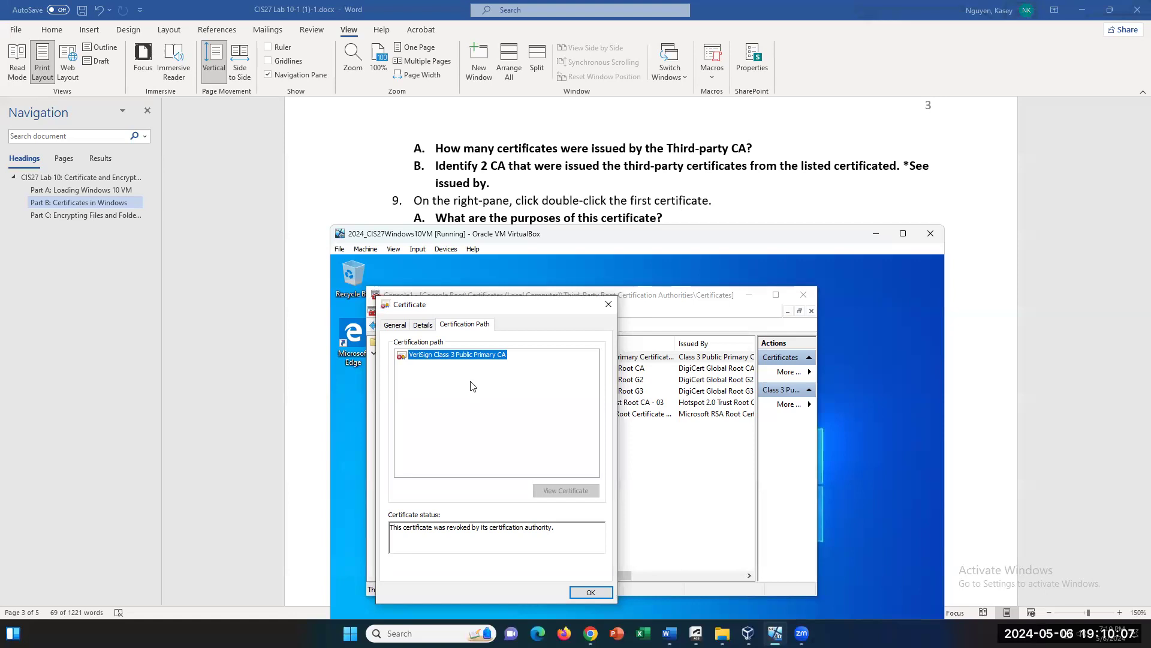
{"action": "left_click_drag", "start_coordinate": [571, 538], "coordinate": [390, 529]}
{"action": "left_click", "coordinate": [479, 459]}
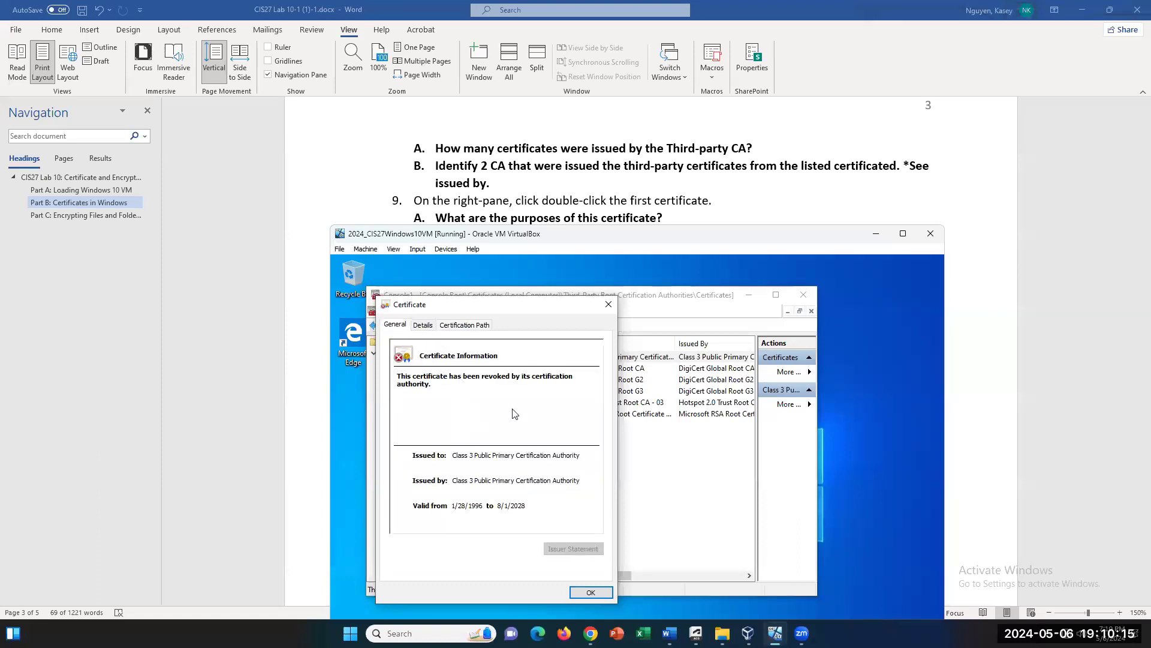
{"action": "left_click", "coordinate": [608, 304]}
- Open the DigiCert Global Root CA certificate, read its intended purposes against lab question 9, and close it
{"action": "double_click", "coordinate": [584, 368]}
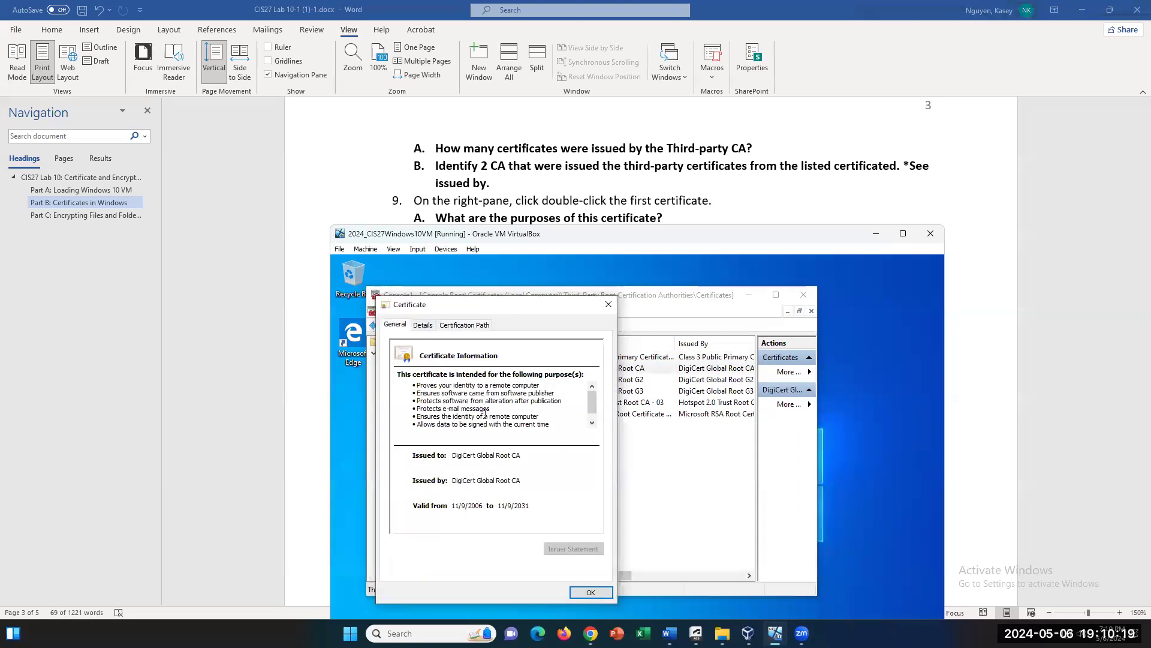
{"action": "left_click_drag", "start_coordinate": [428, 382], "coordinate": [502, 477]}
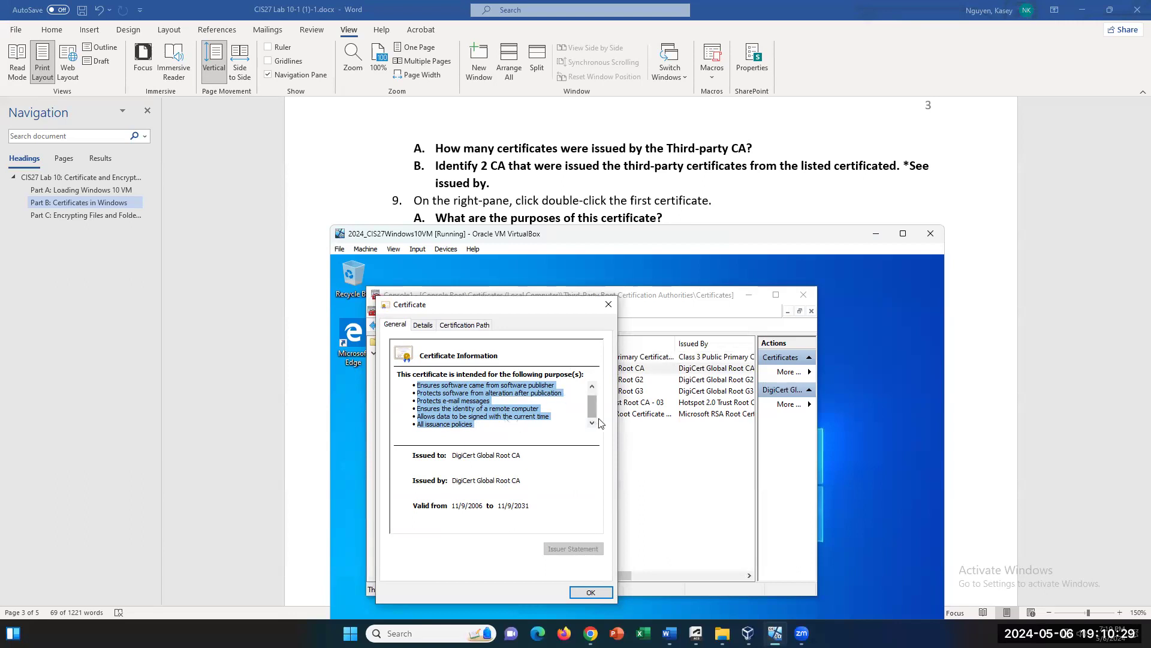
{"action": "scroll", "coordinate": [594, 400], "scroll_direction": "up", "scroll_amount": 1}
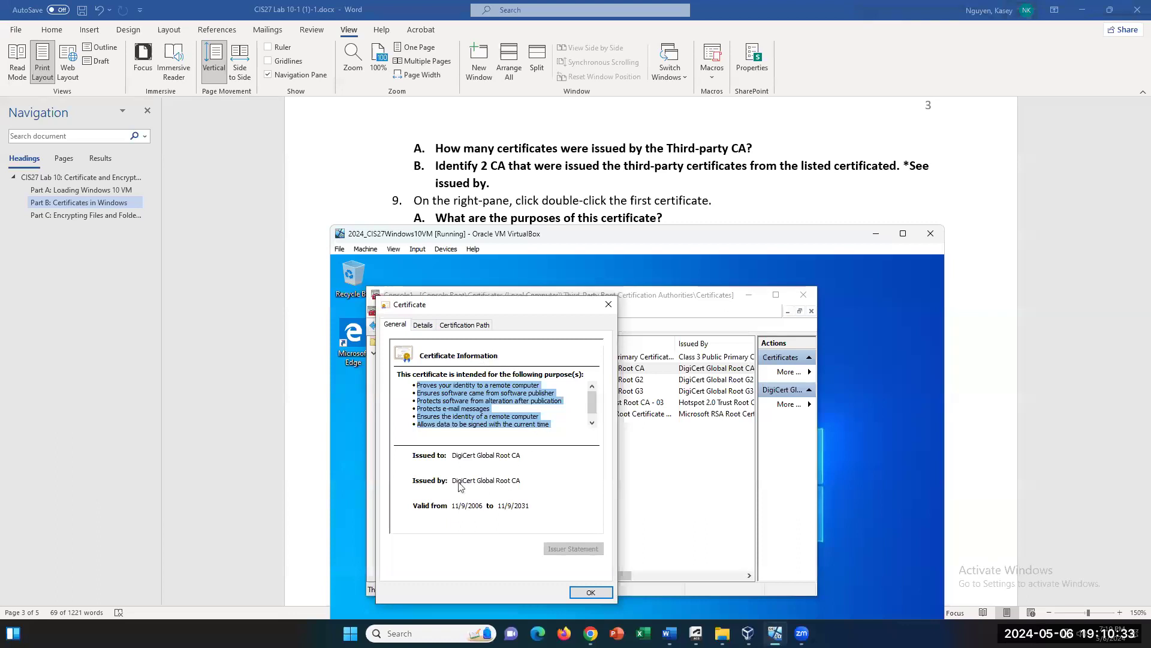
{"action": "left_click", "coordinate": [480, 387]}
{"action": "left_click_drag", "start_coordinate": [547, 385], "coordinate": [448, 386]}
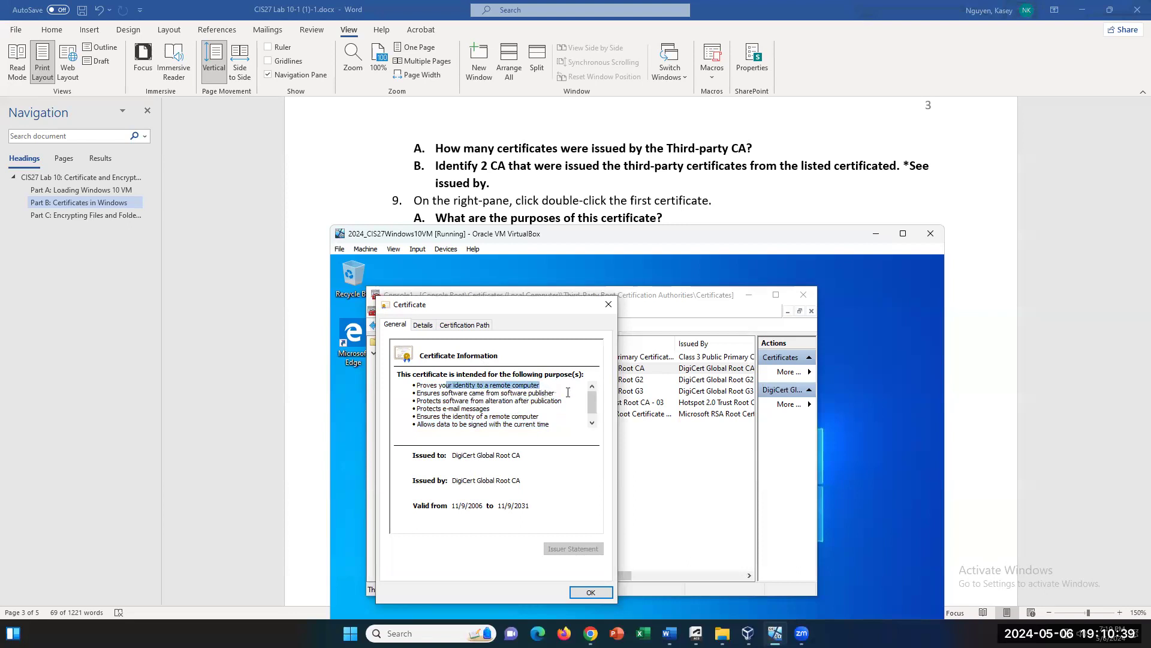
{"action": "left_click_drag", "start_coordinate": [568, 392], "coordinate": [484, 393]}
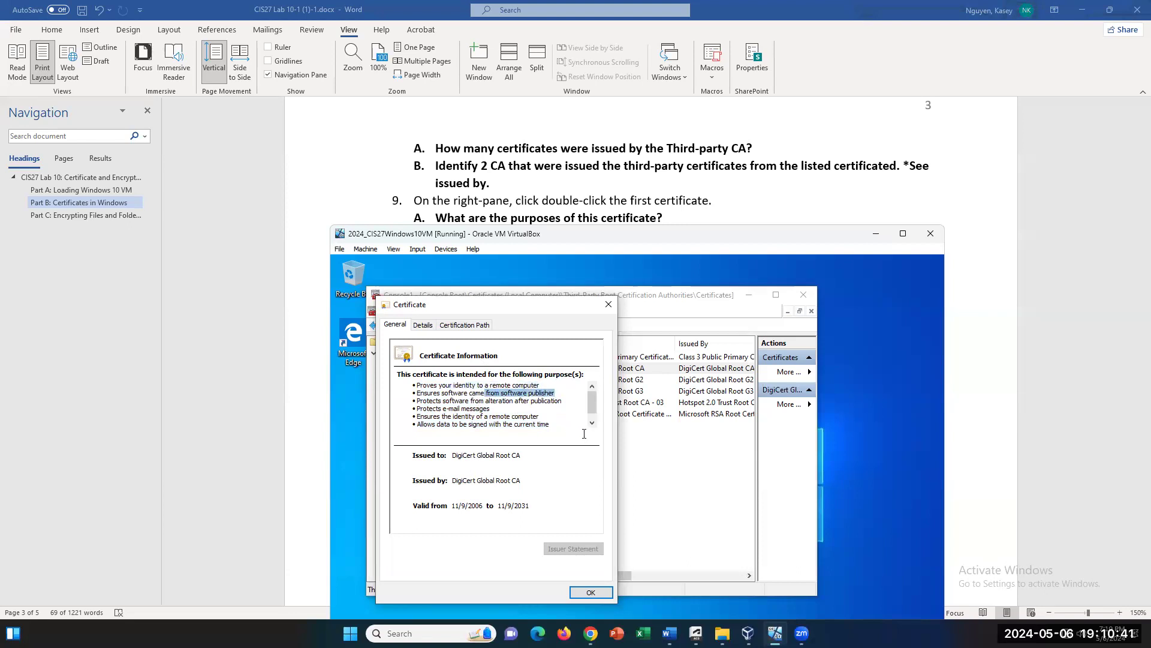
{"action": "left_click", "coordinate": [509, 408]}
{"action": "scroll", "coordinate": [548, 148], "scroll_direction": "down", "scroll_amount": 1}
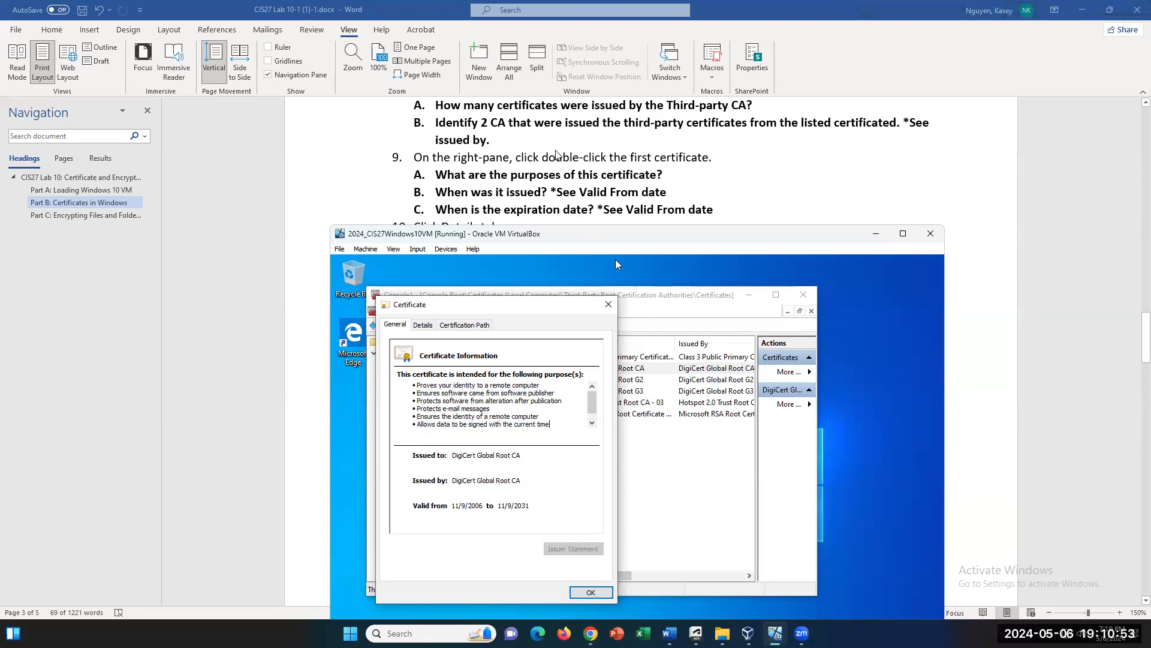
{"action": "left_click", "coordinate": [608, 304]}
- Compare the listed expiration date of DigiCert Global Root CA with the validity period in its certificate, and close the certificate
{"action": "left_click_drag", "start_coordinate": [599, 576], "coordinate": [629, 576]}
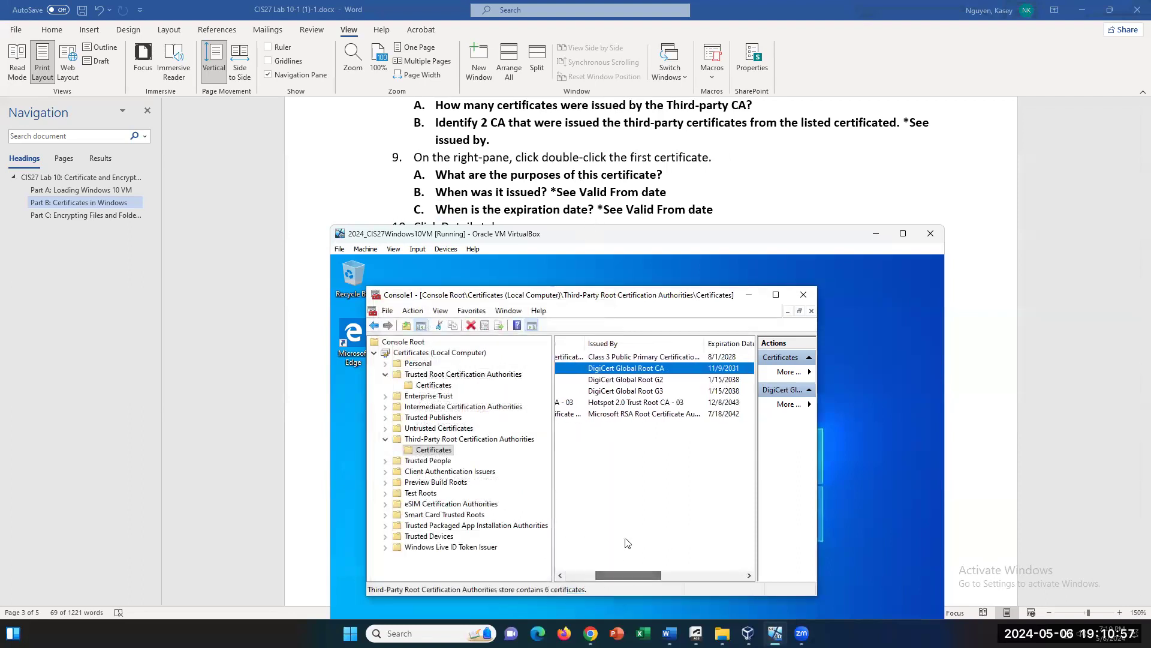
{"action": "double_click", "coordinate": [630, 369]}
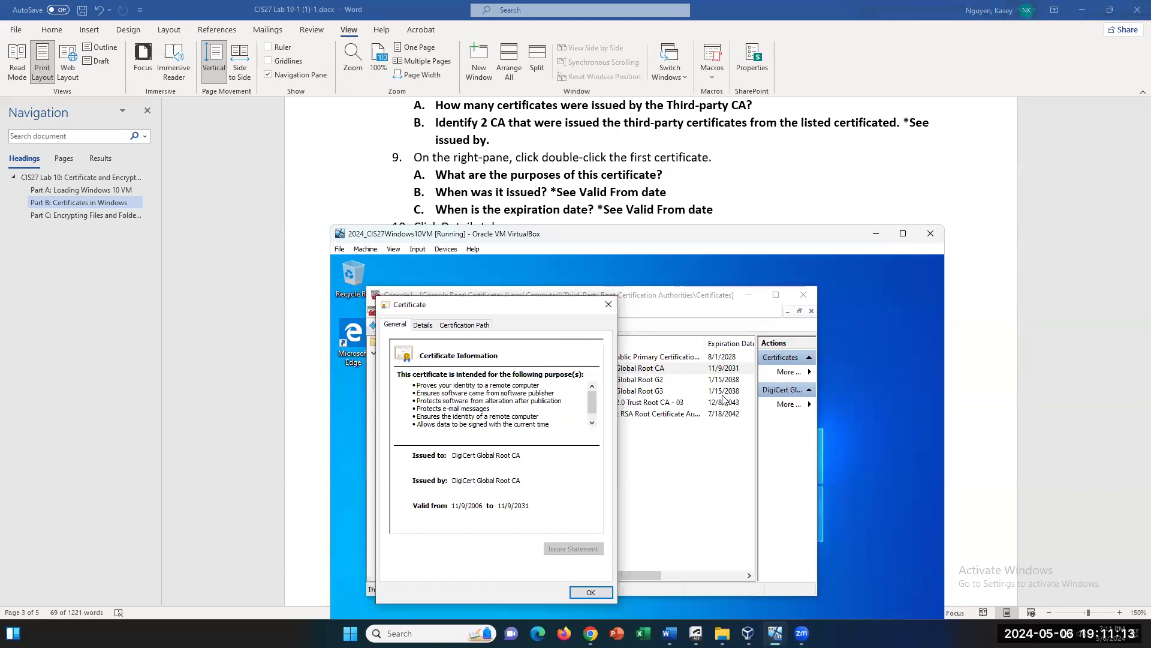
{"action": "left_click", "coordinate": [628, 324]}
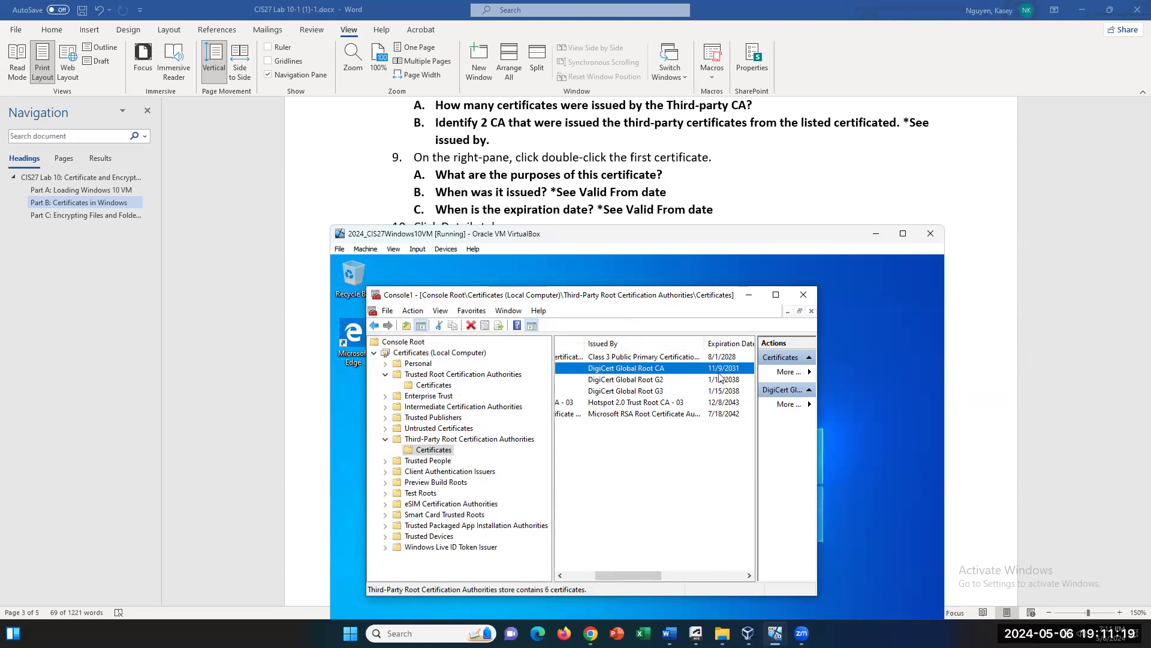
- Read lab question 10 and examine the signature algorithm, signature hash algorithm and other detail fields of the DigiCert Global Root CA certificate
{"action": "scroll", "coordinate": [667, 203], "scroll_direction": "down", "scroll_amount": 1}
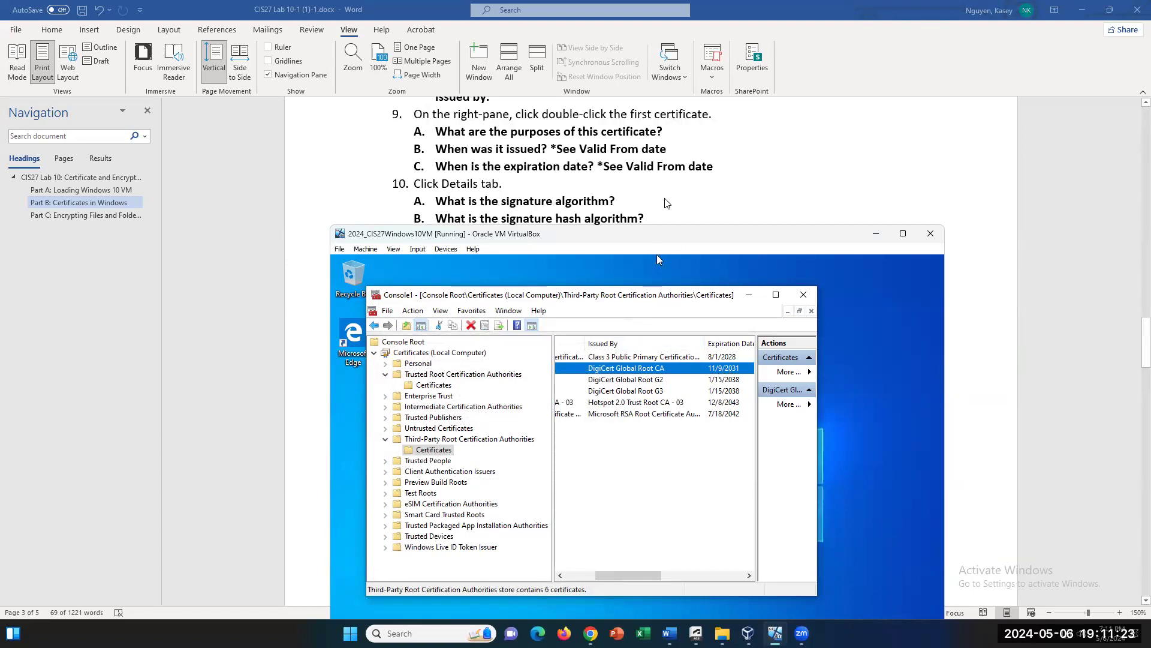
{"action": "double_click", "coordinate": [582, 374]}
{"action": "left_click", "coordinate": [423, 325]}
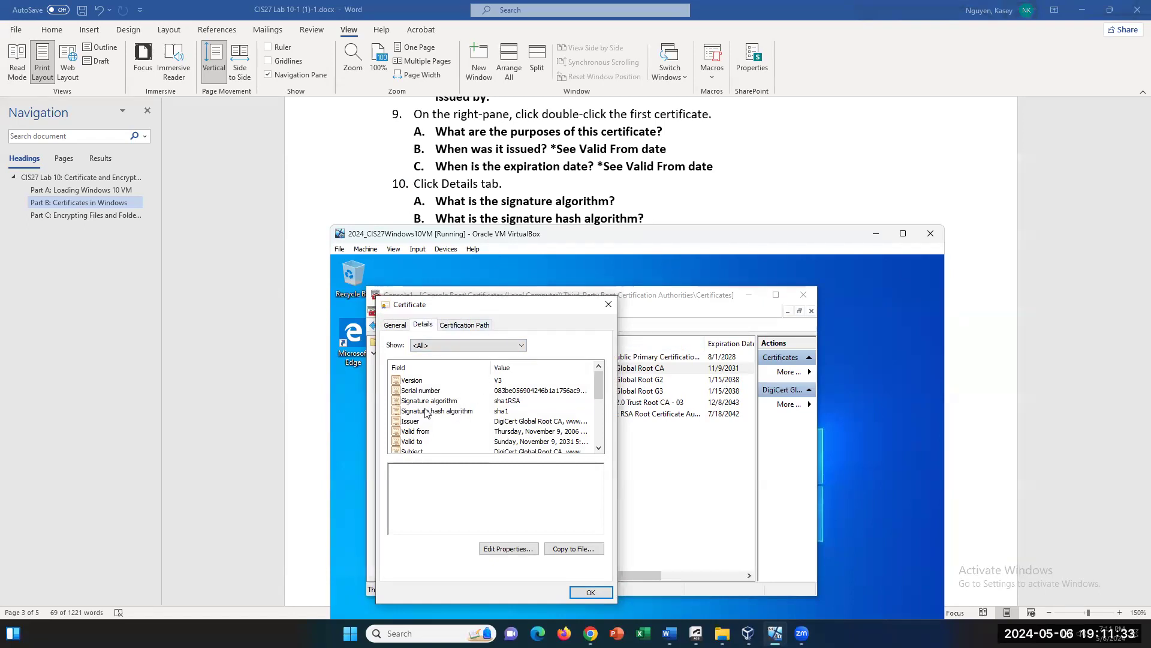
{"action": "scroll", "coordinate": [425, 413], "scroll_direction": "down", "scroll_amount": 3}
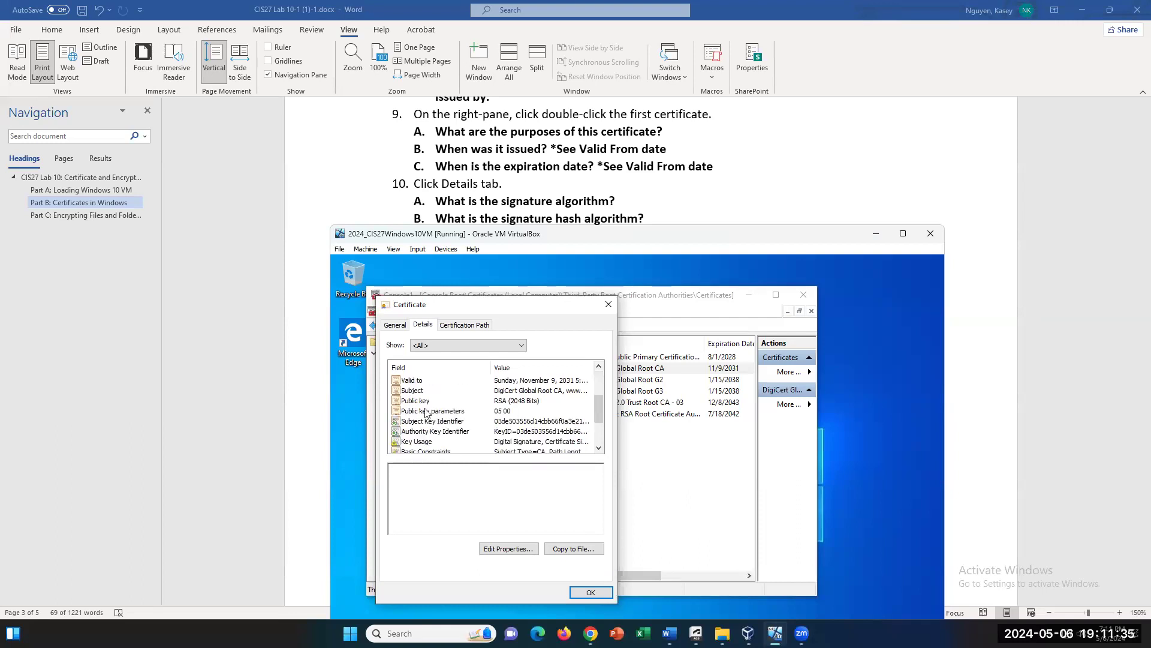
{"action": "scroll", "coordinate": [425, 412], "scroll_direction": "up", "scroll_amount": 3}
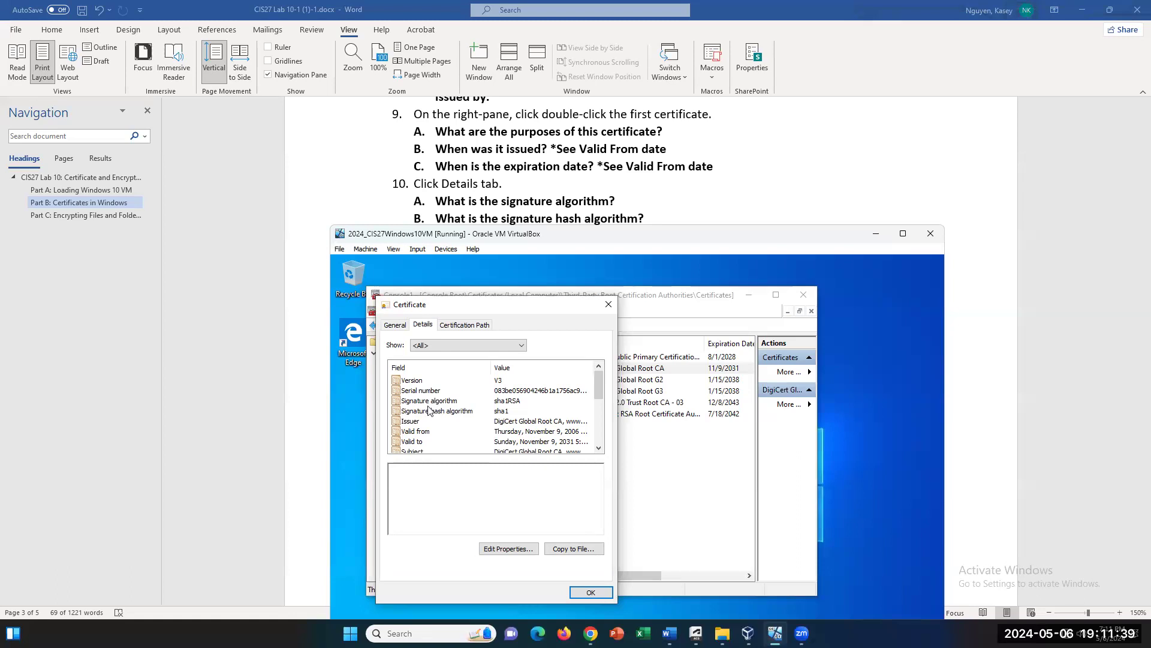
- Examine the signature algorithm, signature hash algorithm and public key fields of the DigiCert Global Root CA certificate for lab question 10
{"action": "left_click", "coordinate": [435, 402]}
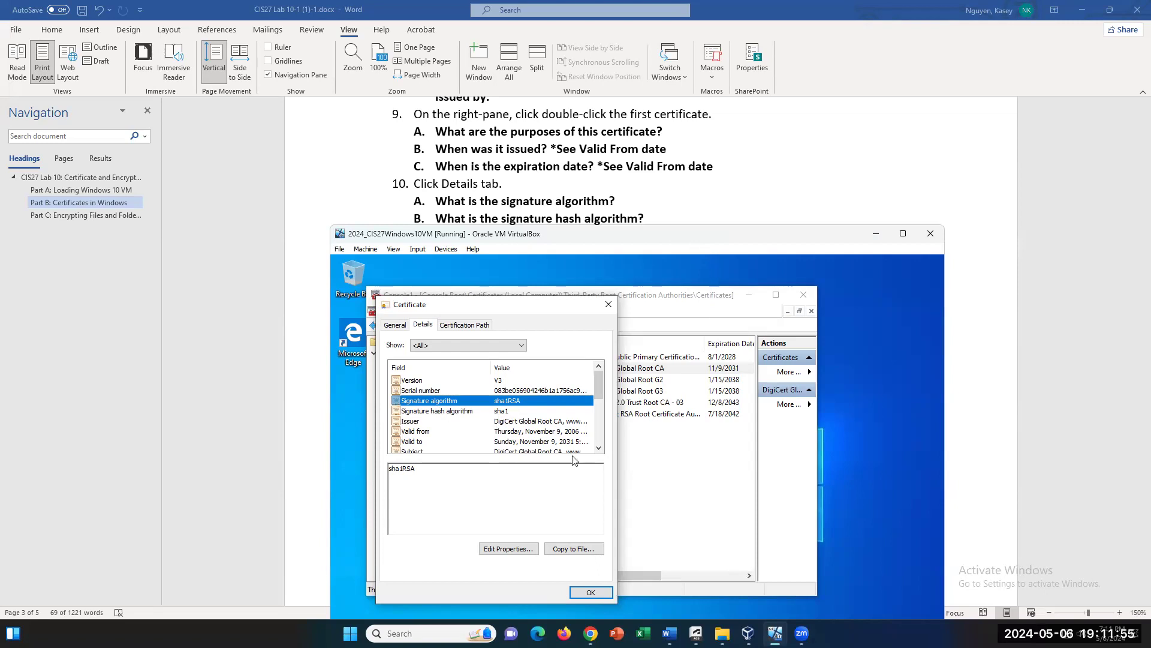
{"action": "left_click", "coordinate": [453, 412]}
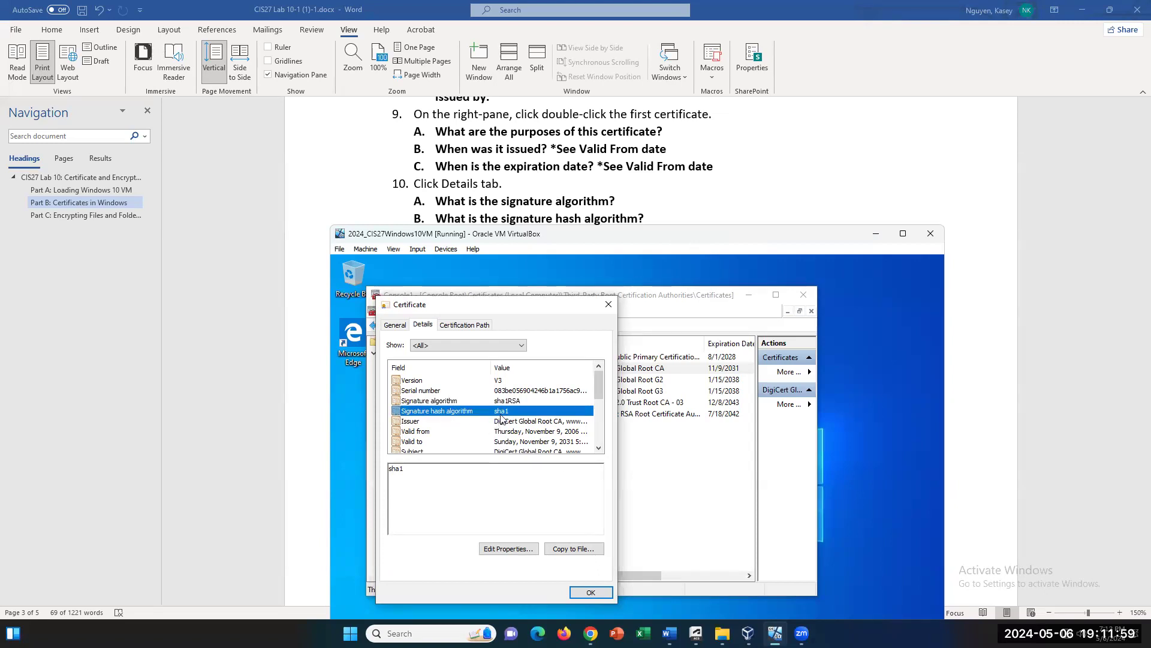
{"action": "scroll", "coordinate": [477, 197], "scroll_direction": "down", "scroll_amount": 1}
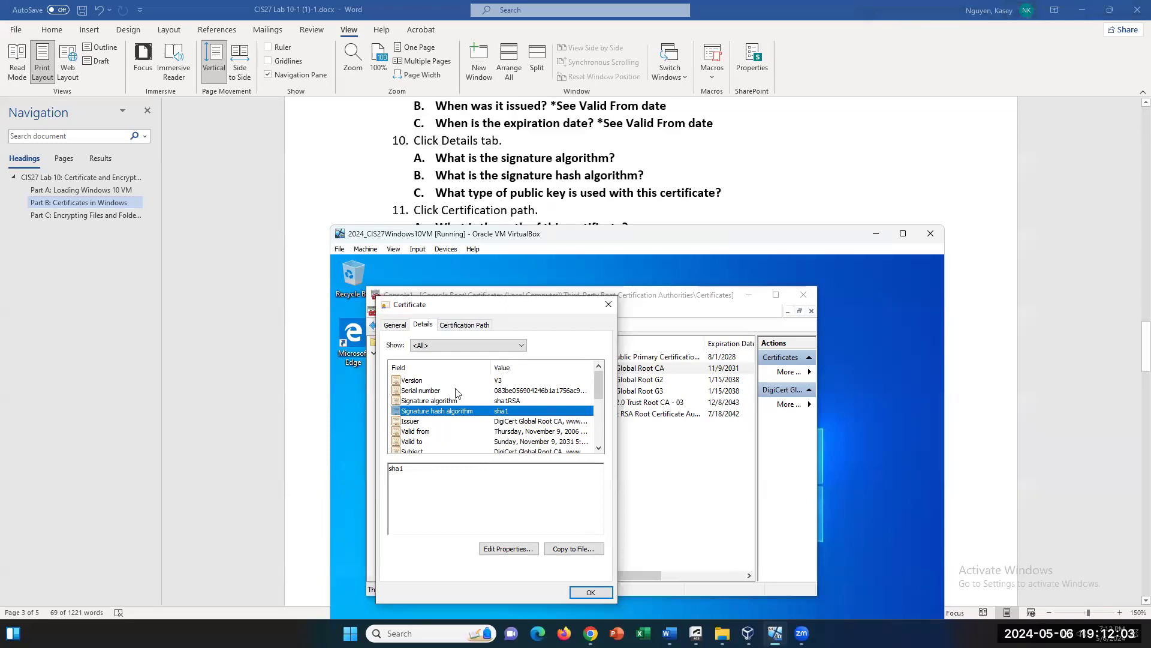
{"action": "scroll", "coordinate": [457, 430], "scroll_direction": "down", "scroll_amount": 1}
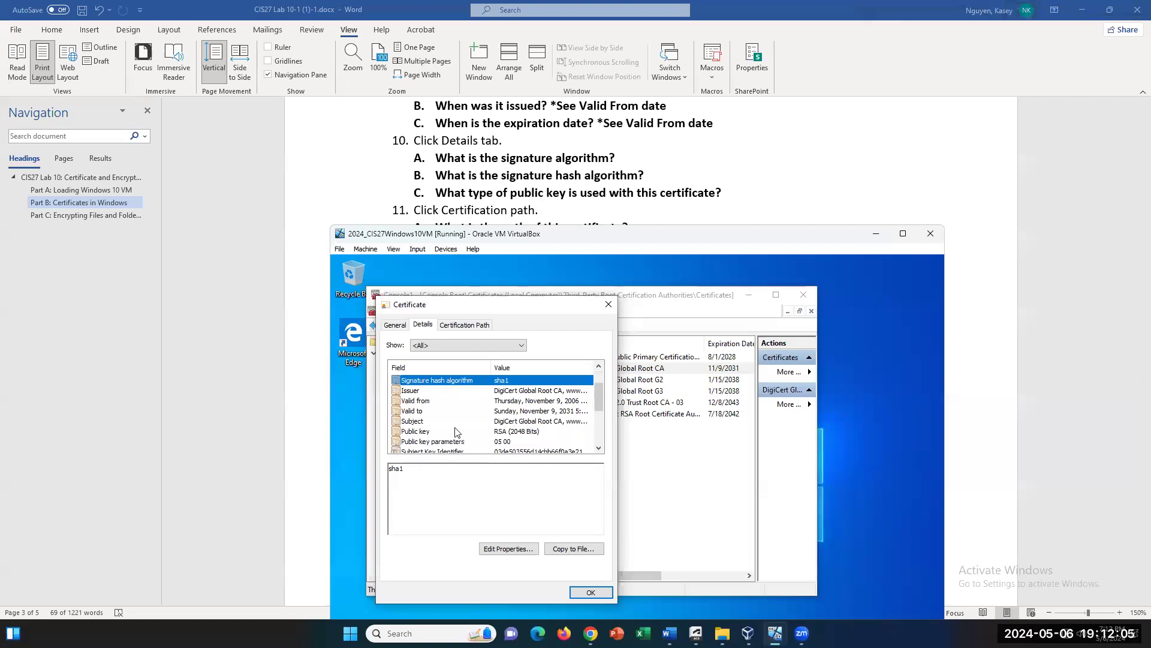
{"action": "left_click", "coordinate": [429, 433]}
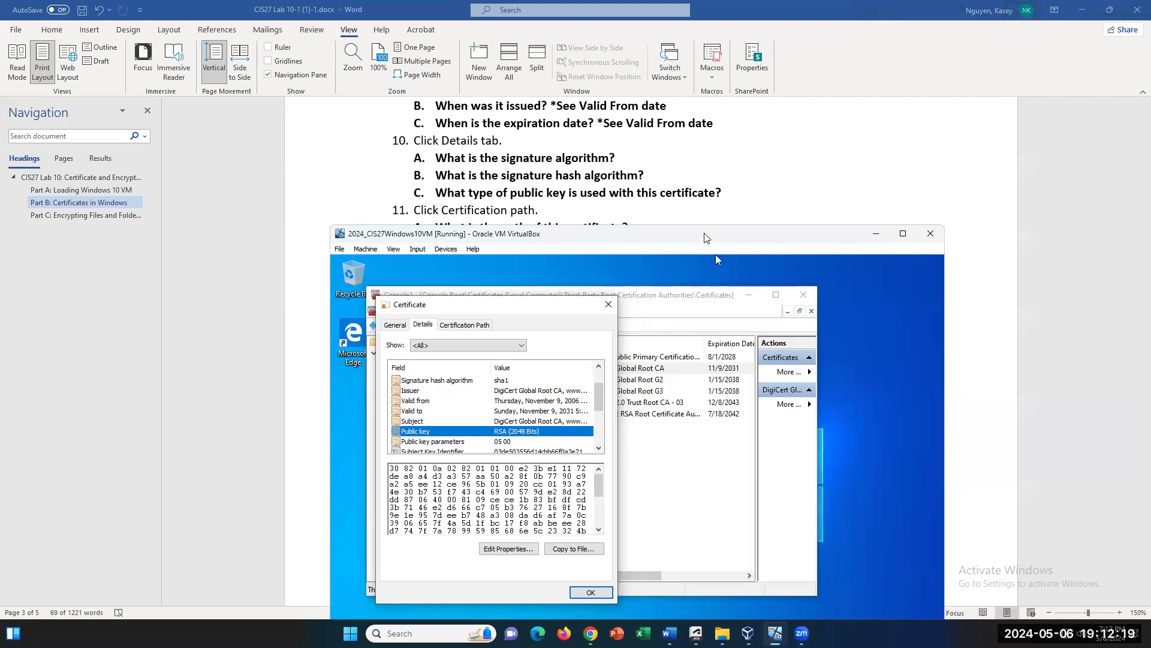
- Check the DigiCert certificate's certification path and status for lab question 11, close the certificate, and view the list's Friendly Name and Status columns
{"action": "scroll", "coordinate": [642, 183], "scroll_direction": "down", "scroll_amount": 1}
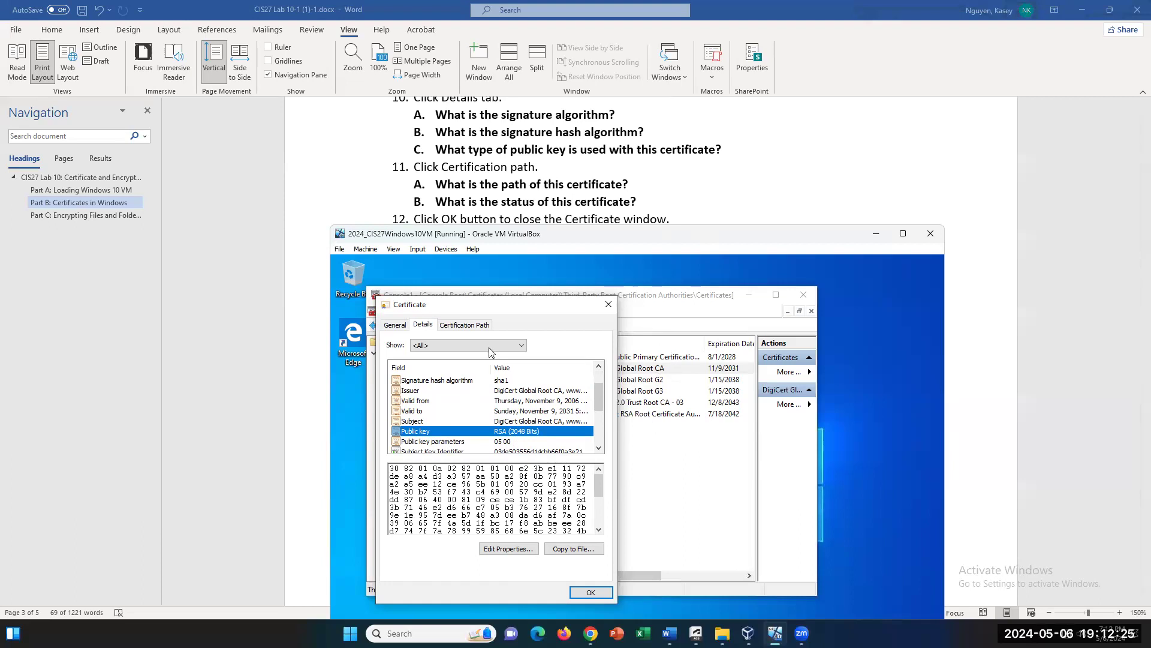
{"action": "left_click", "coordinate": [474, 325]}
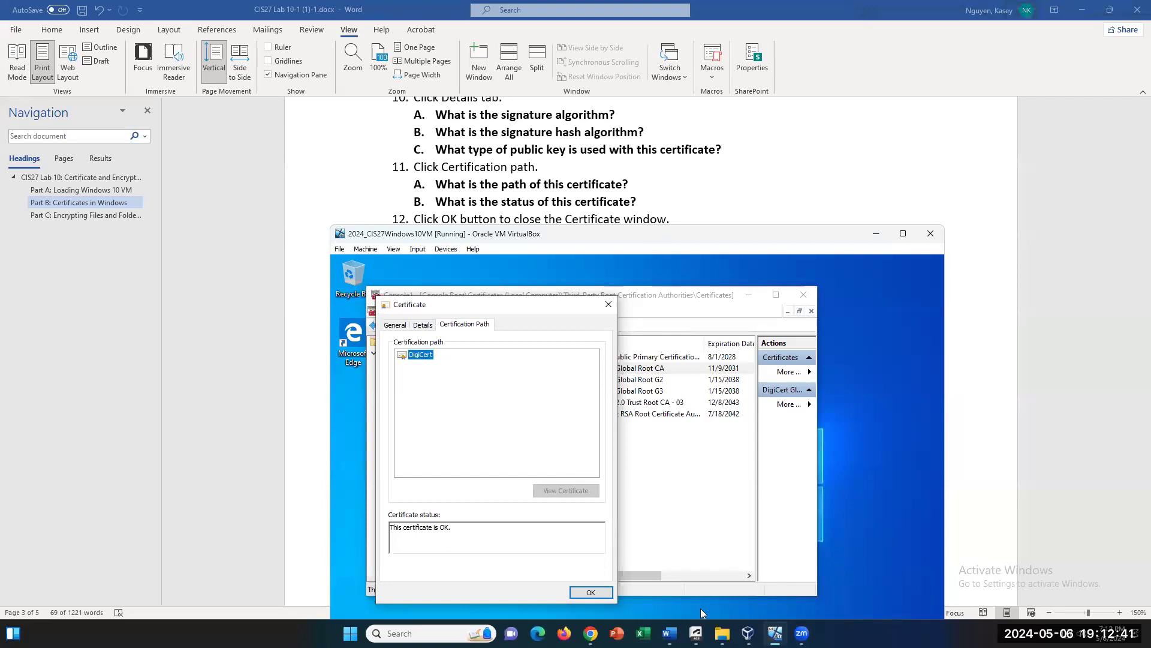
{"action": "left_click", "coordinate": [609, 304]}
{"action": "left_click_drag", "start_coordinate": [640, 575], "coordinate": [718, 573]}
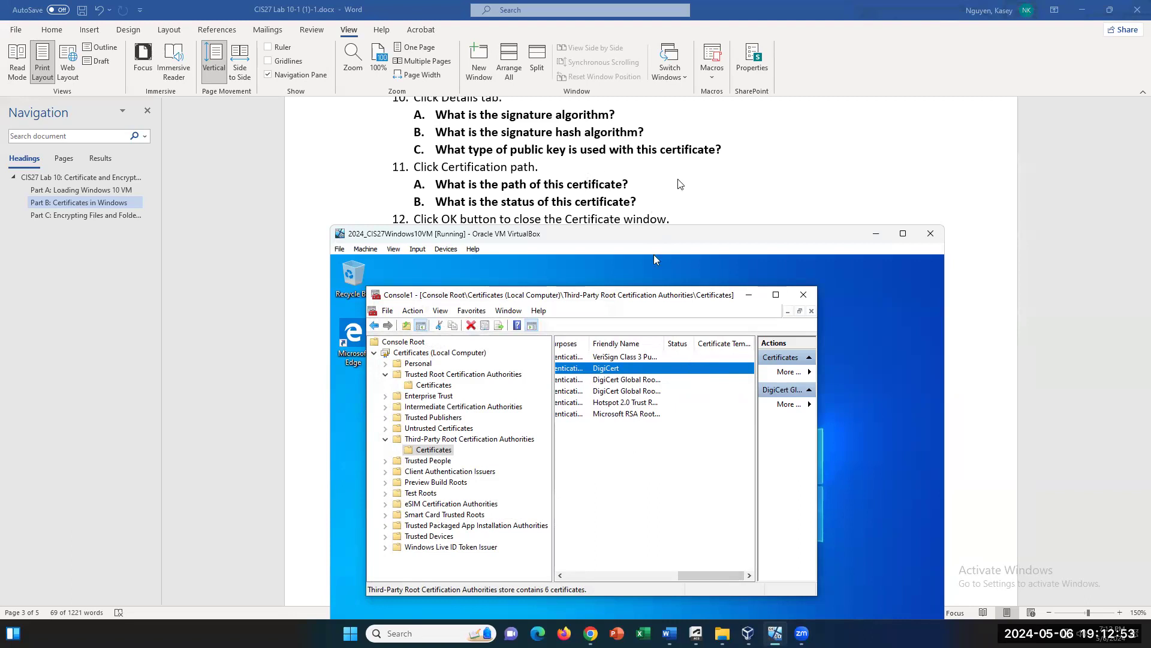
- Read the next lab steps and close the MMC console without saving its settings
{"action": "scroll", "coordinate": [680, 183], "scroll_direction": "down", "scroll_amount": 4}
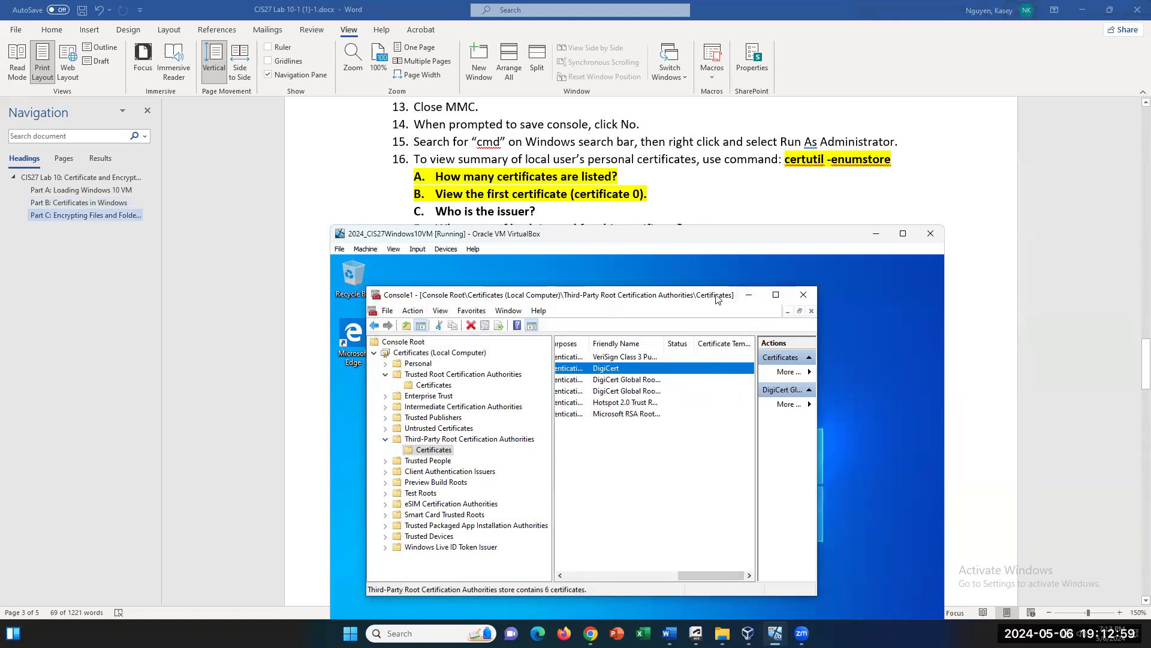
{"action": "left_click_drag", "start_coordinate": [696, 293], "coordinate": [709, 270]}
{"action": "left_click", "coordinate": [817, 272]}
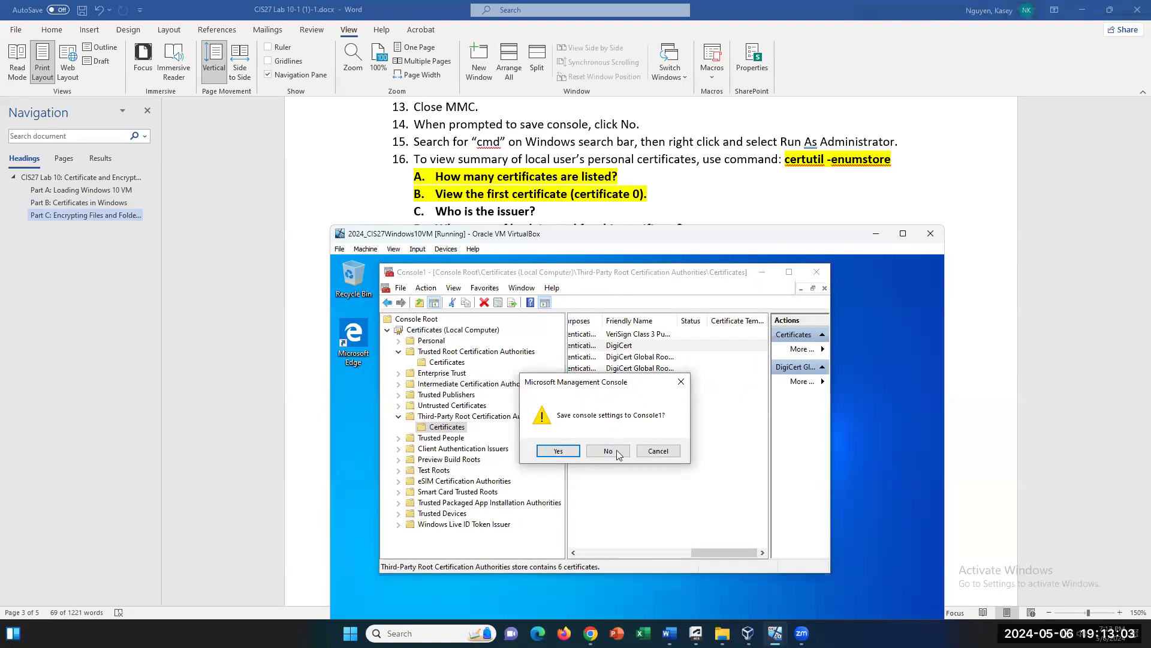
{"action": "left_click", "coordinate": [613, 454]}
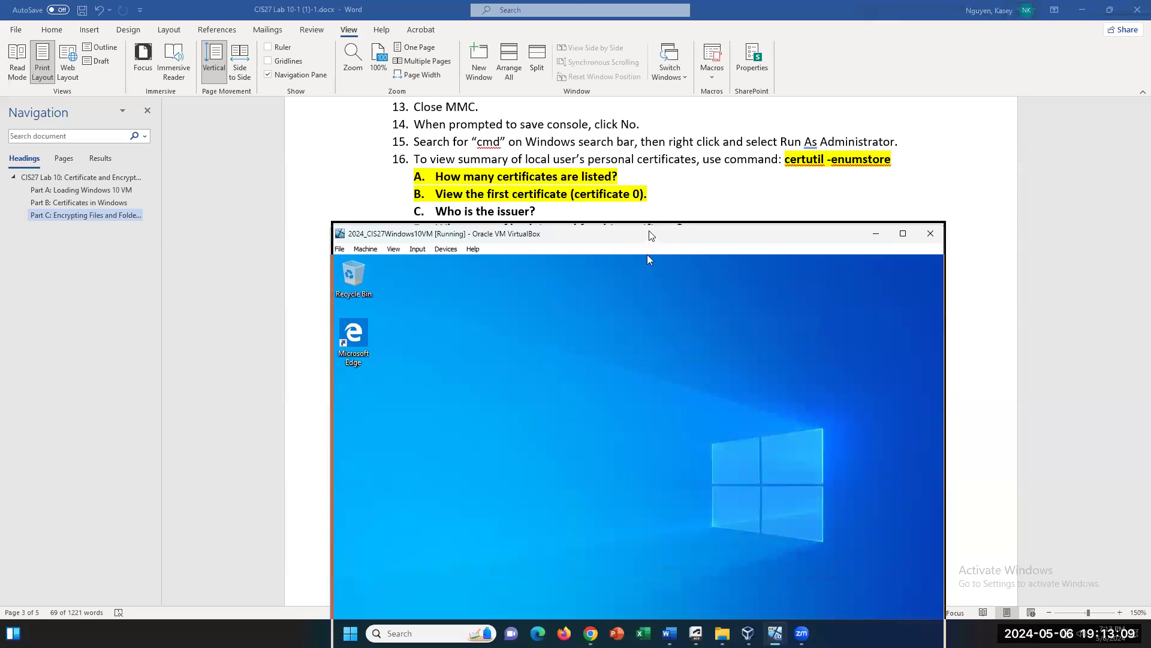
- Search for cmd in the virtual machine and run Command Prompt as administrator, allowing it to make changes
{"action": "left_click_drag", "start_coordinate": [647, 243], "coordinate": [630, 223]}
{"action": "scroll", "coordinate": [692, 166], "scroll_direction": "down", "scroll_amount": 3}
{"action": "scroll", "coordinate": [692, 167], "scroll_direction": "up", "scroll_amount": 2}
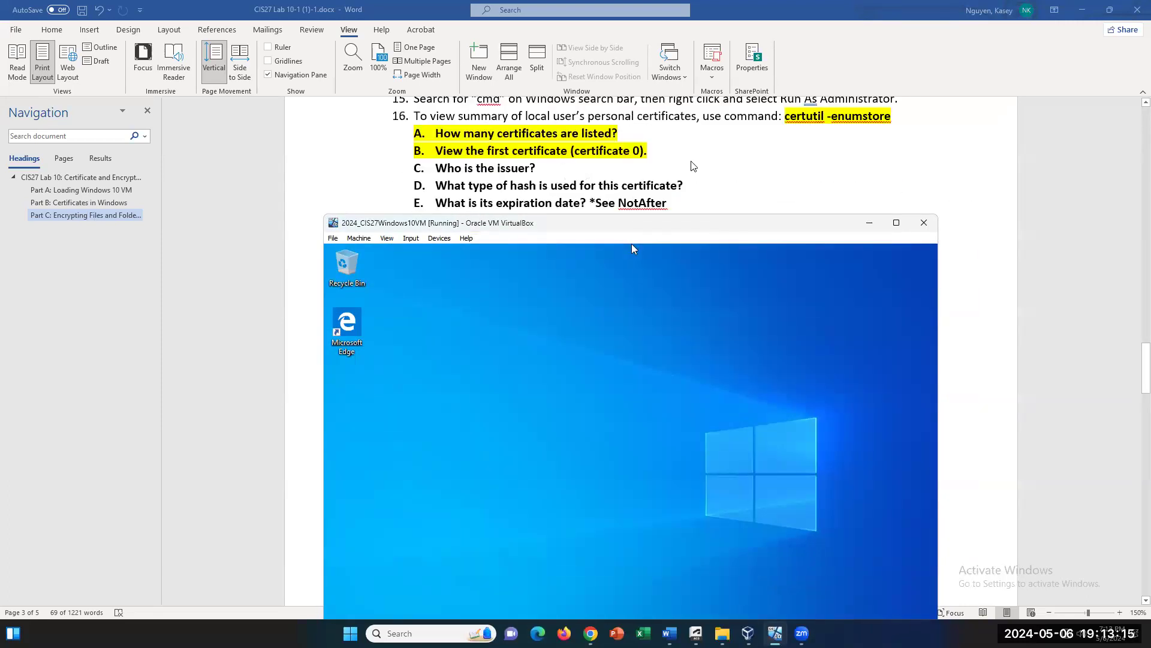
{"action": "scroll", "coordinate": [692, 166], "scroll_direction": "up", "scroll_amount": 1}
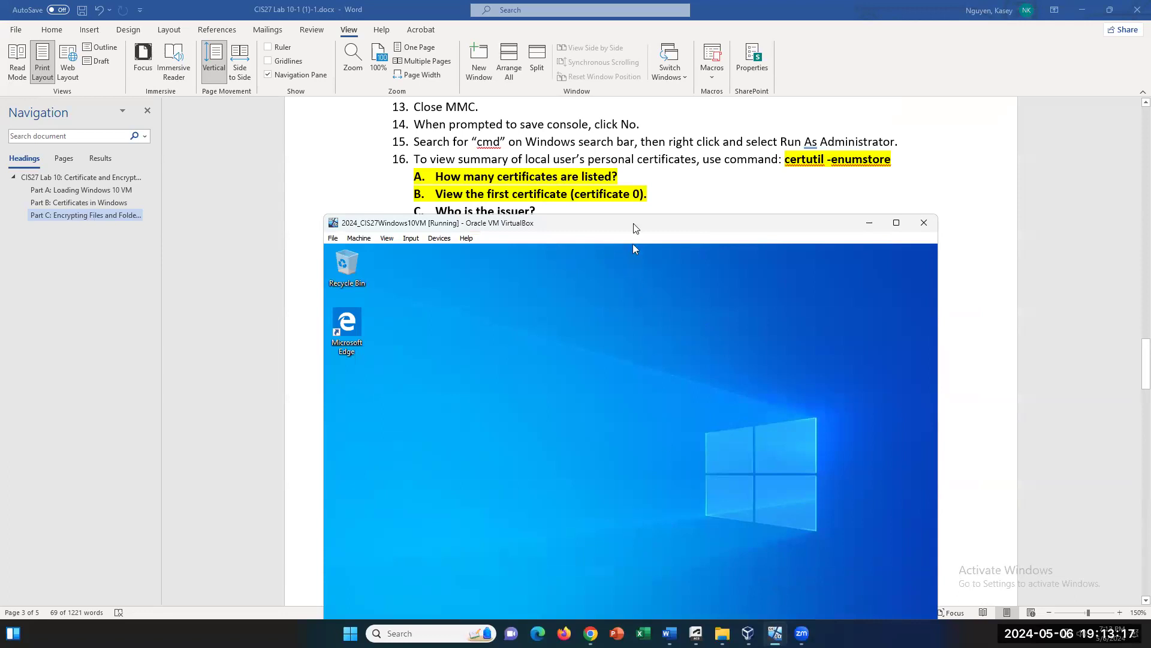
{"action": "left_click_drag", "start_coordinate": [636, 223], "coordinate": [633, 171]}
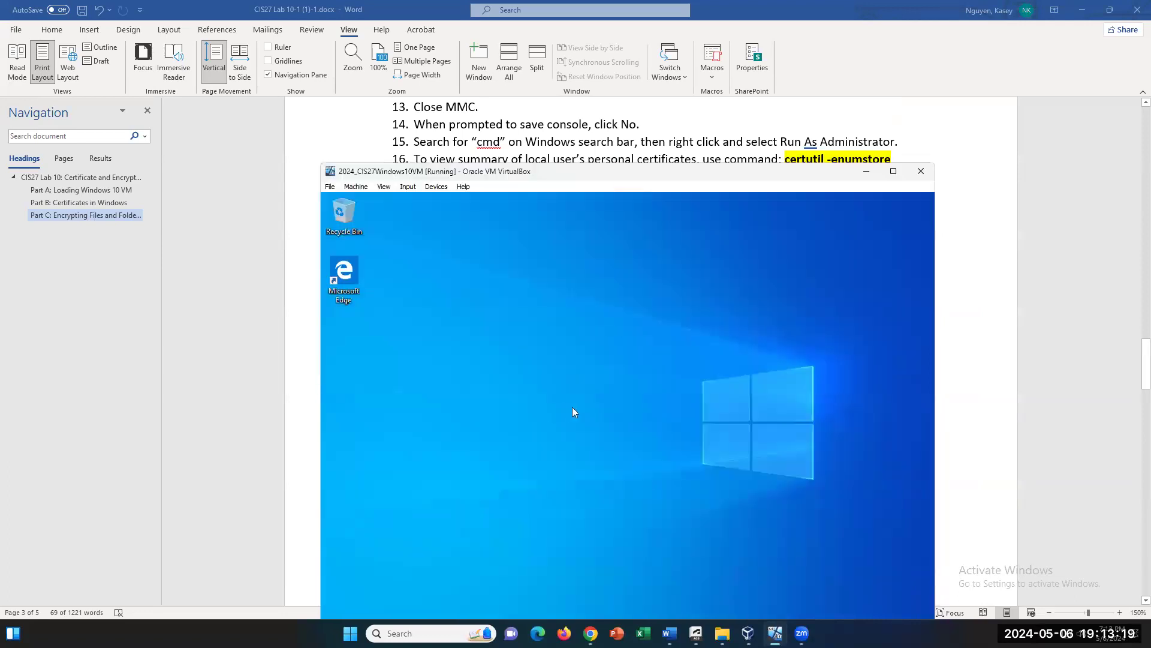
{"action": "scroll", "coordinate": [660, 146], "scroll_direction": "down", "scroll_amount": 1}
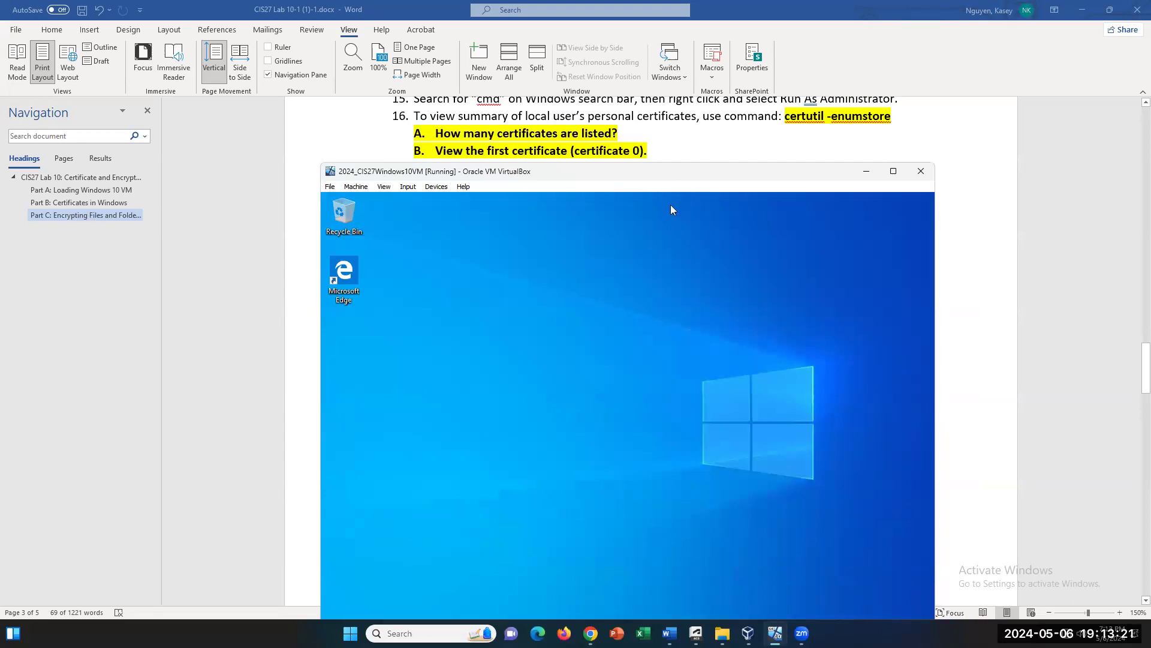
{"action": "left_click_drag", "start_coordinate": [661, 173], "coordinate": [666, 151]}
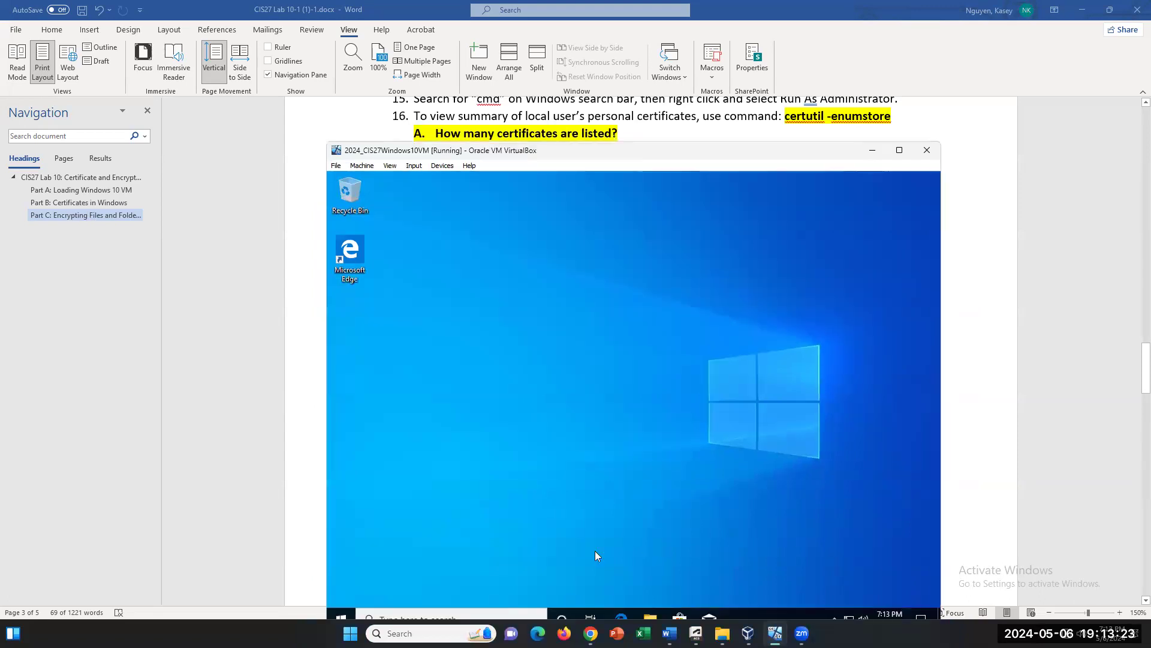
{"action": "left_click", "coordinate": [472, 613]}
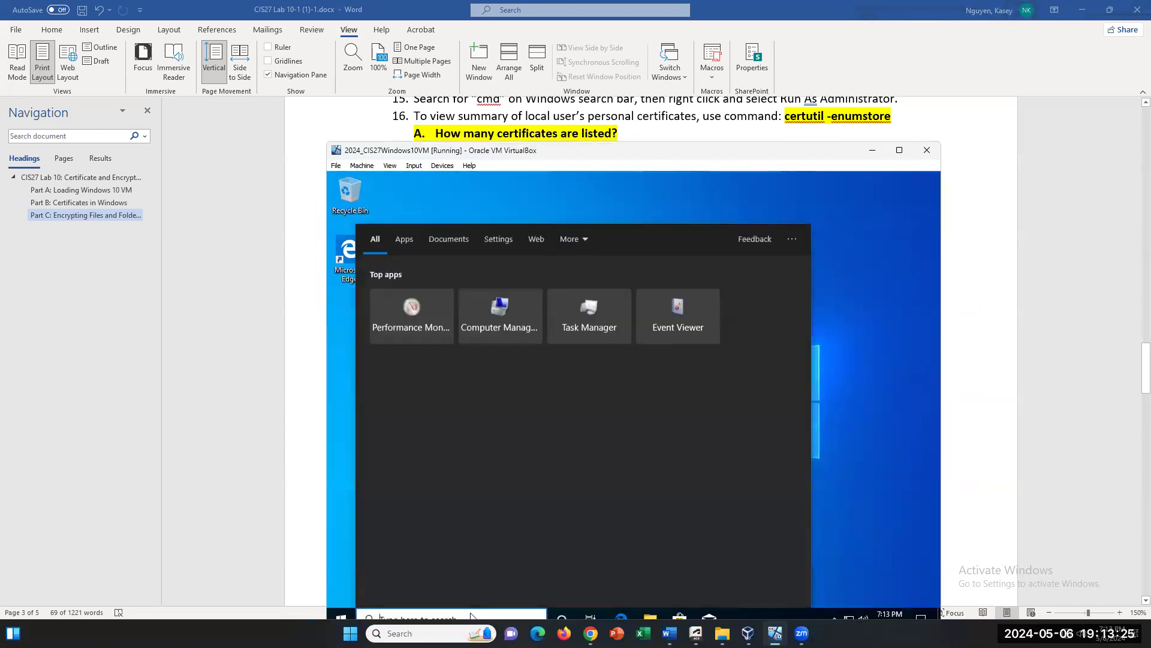
{"action": "type", "text": "cmd"}
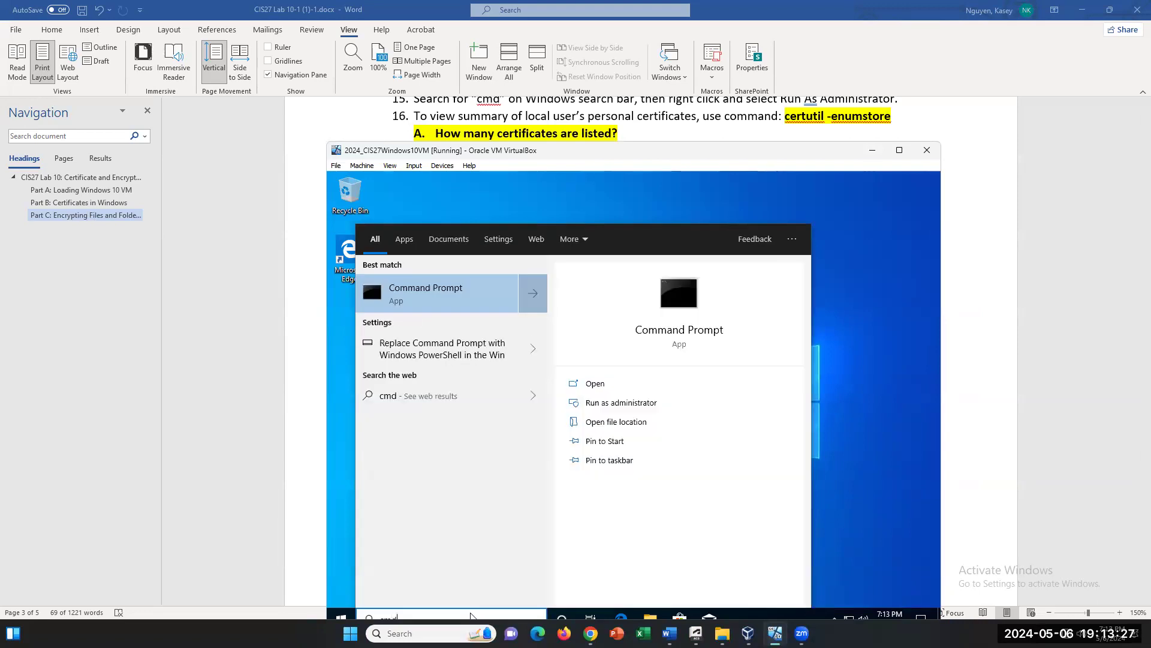
{"action": "left_click", "coordinate": [603, 402]}
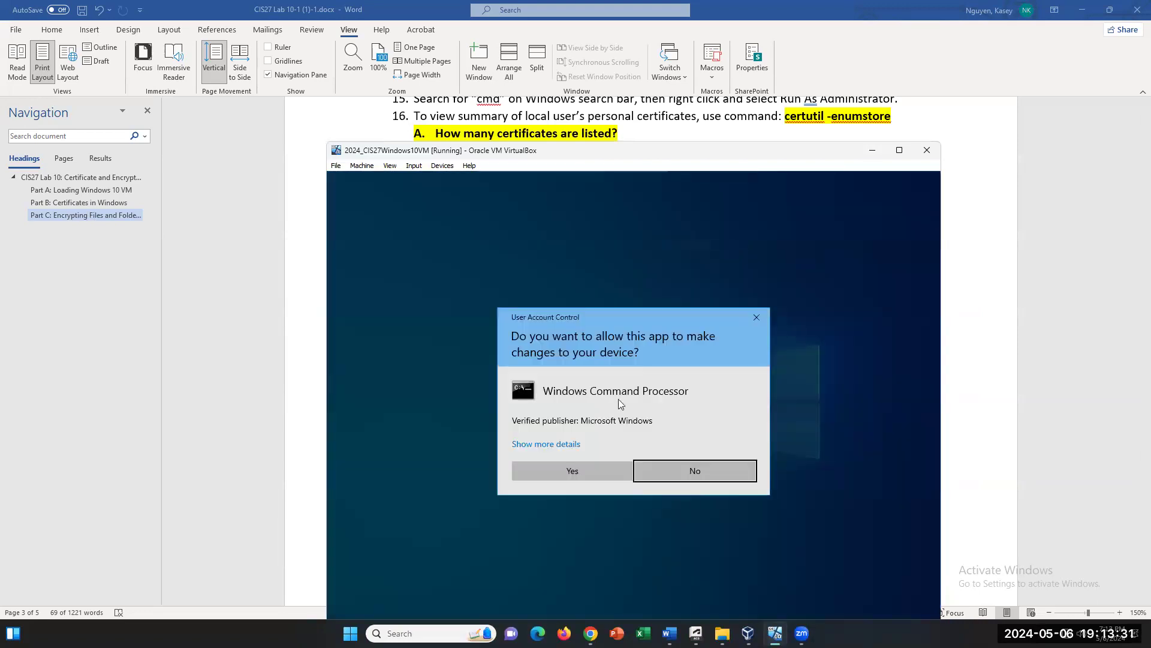
{"action": "left_click", "coordinate": [598, 474]}
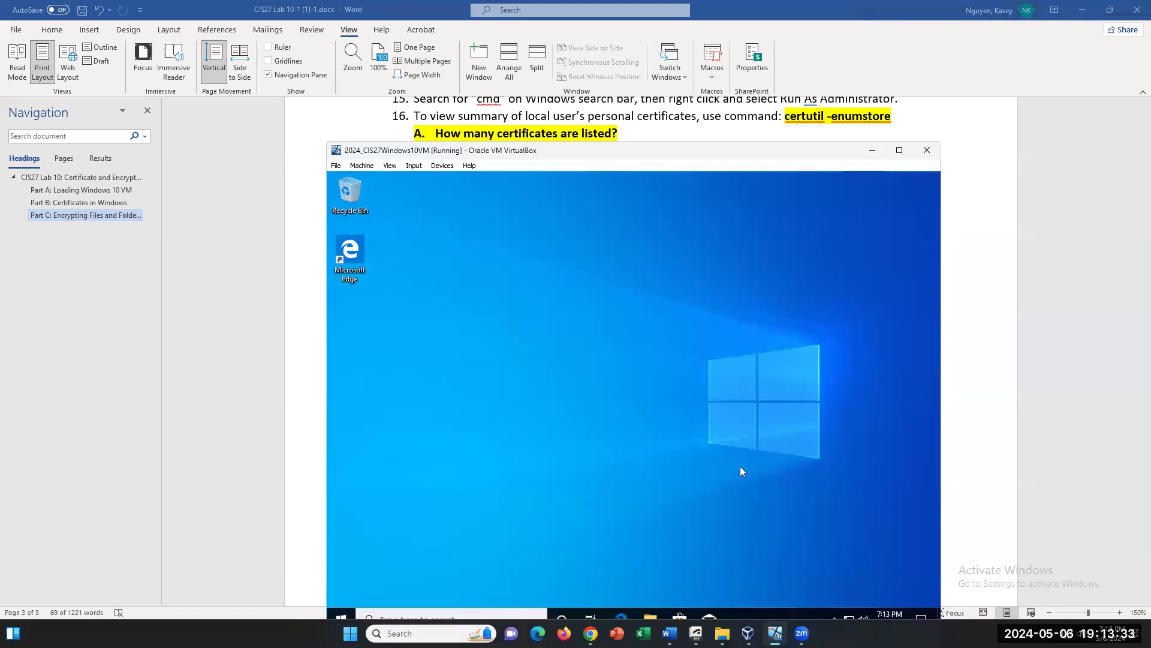
{"action": "left_click_drag", "start_coordinate": [567, 190], "coordinate": [578, 275]}
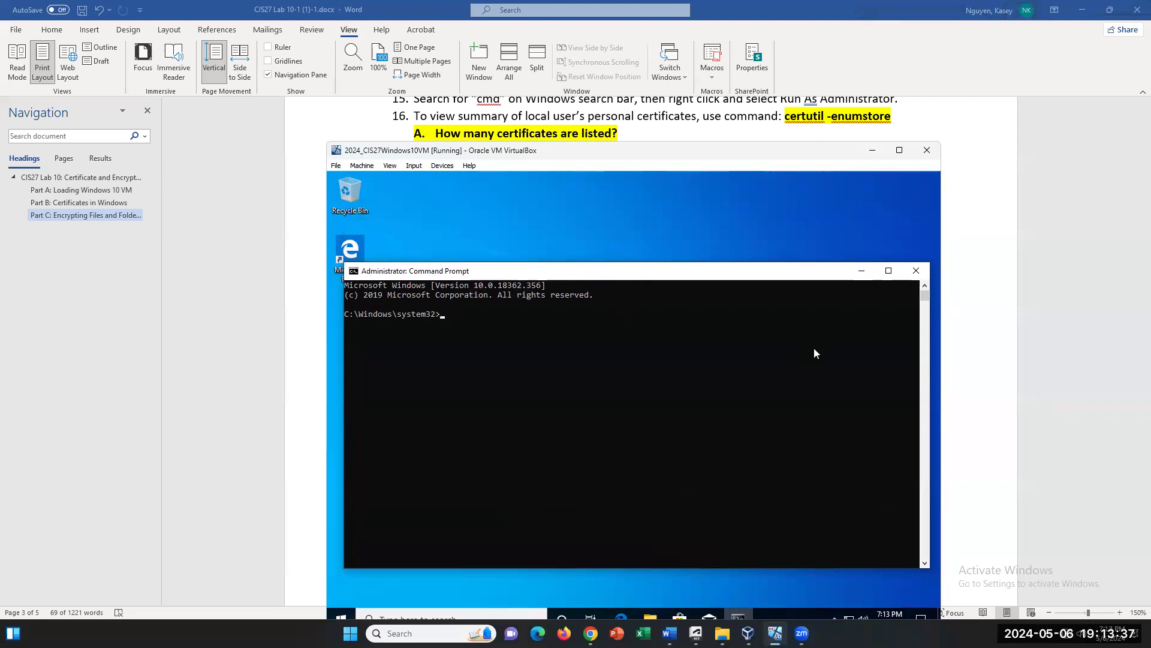
- Run certutil -enumstore in the administrator Command Prompt and review its full output
{"action": "type", "text": "certutil -enumstoere"}
{"action": "key", "text": "Return"}
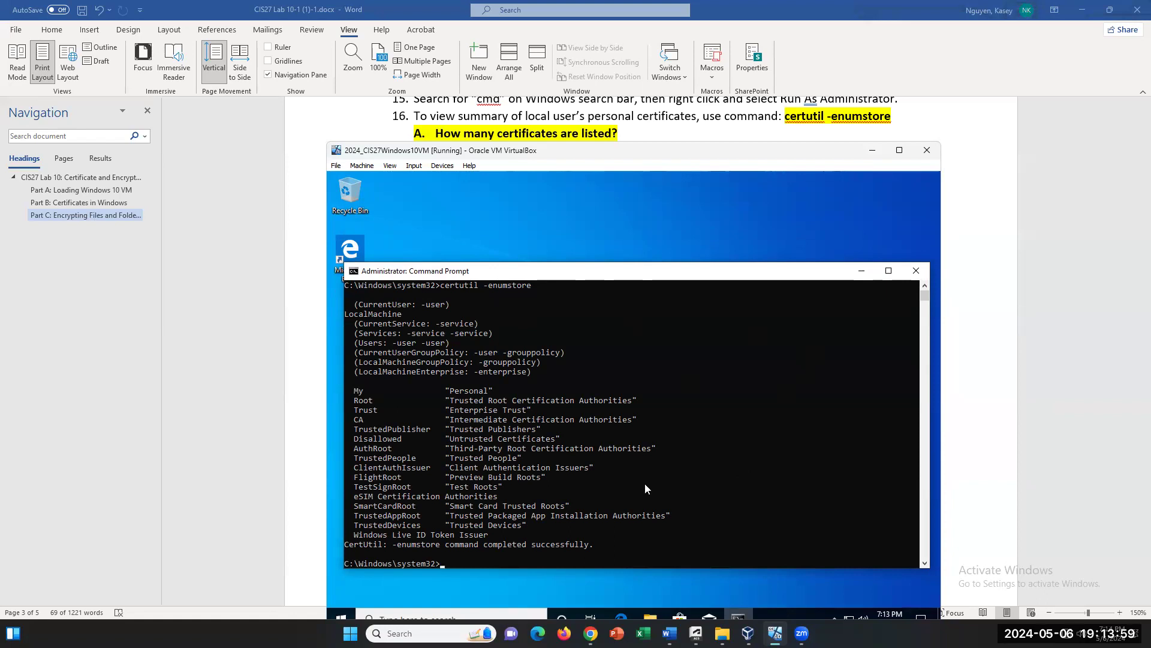
{"action": "scroll", "coordinate": [646, 484], "scroll_direction": "up", "scroll_amount": 1}
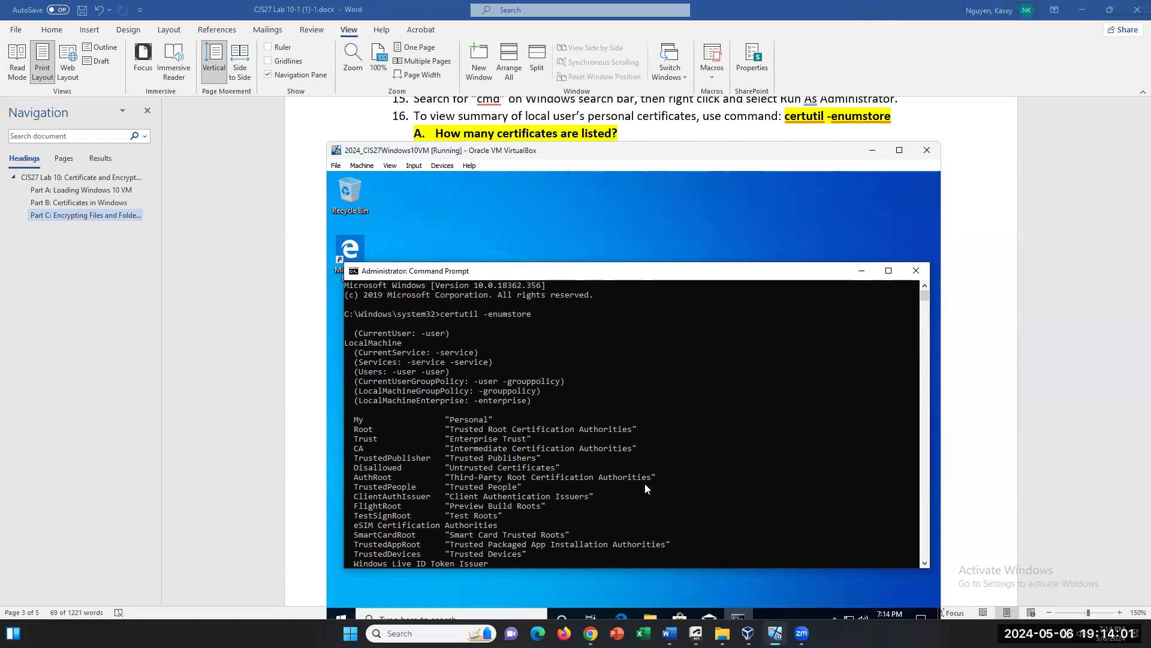
{"action": "scroll", "coordinate": [645, 484], "scroll_direction": "down", "scroll_amount": 1}
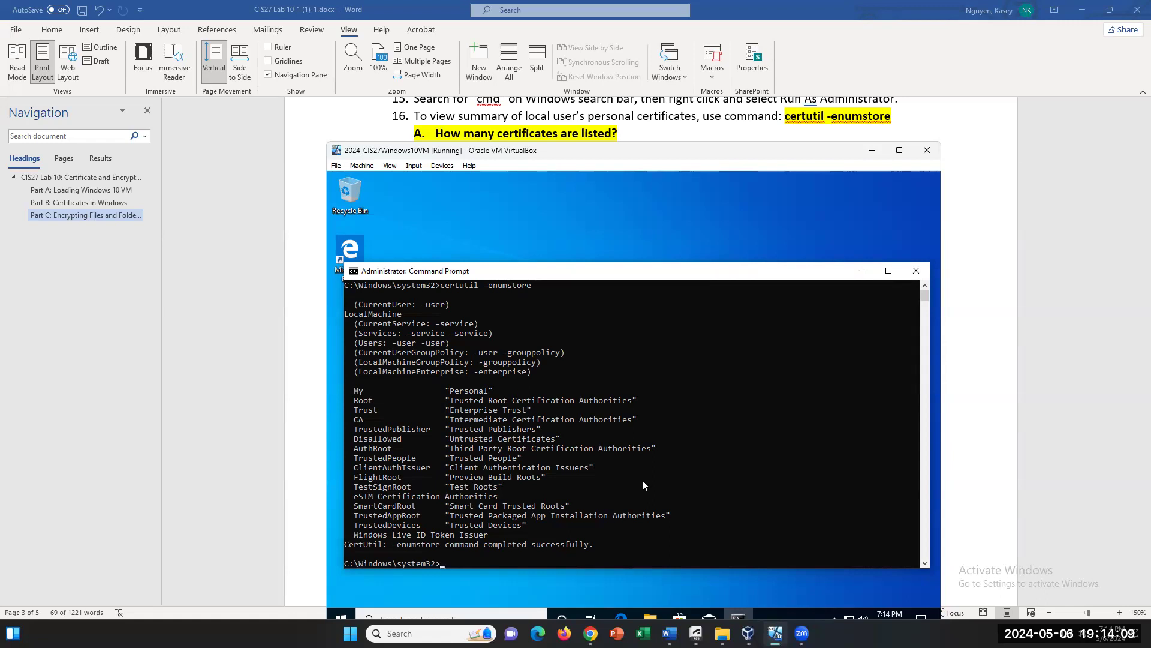
{"action": "scroll", "coordinate": [643, 484], "scroll_direction": "up", "scroll_amount": 1}
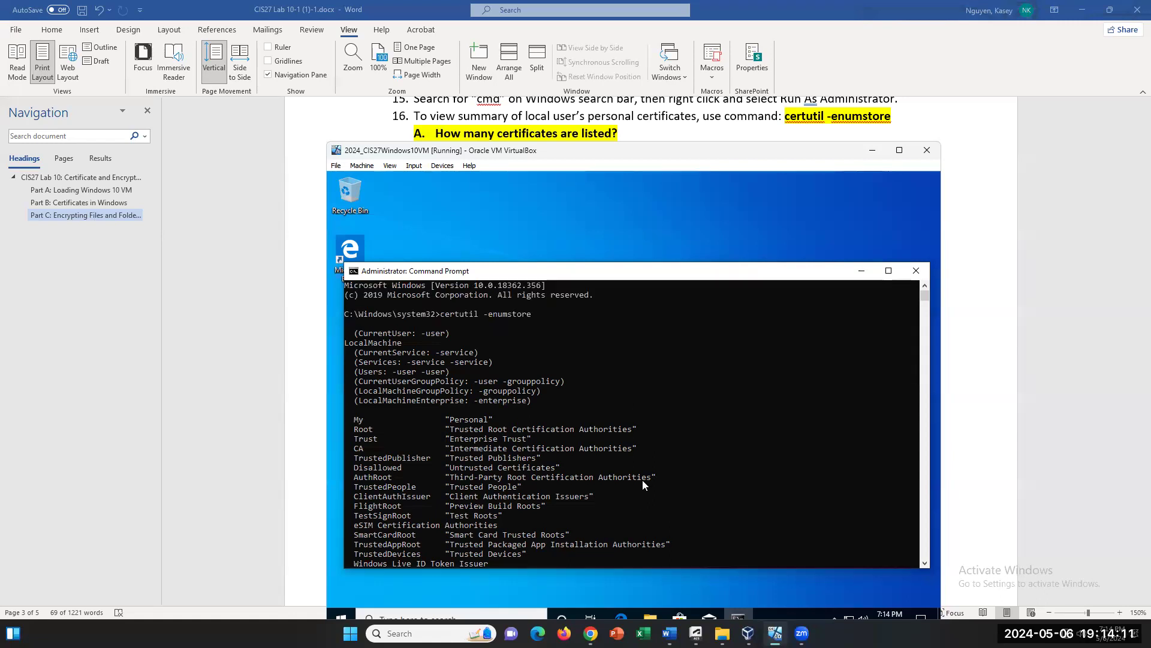
{"action": "scroll", "coordinate": [553, 466], "scroll_direction": "down", "scroll_amount": 1}
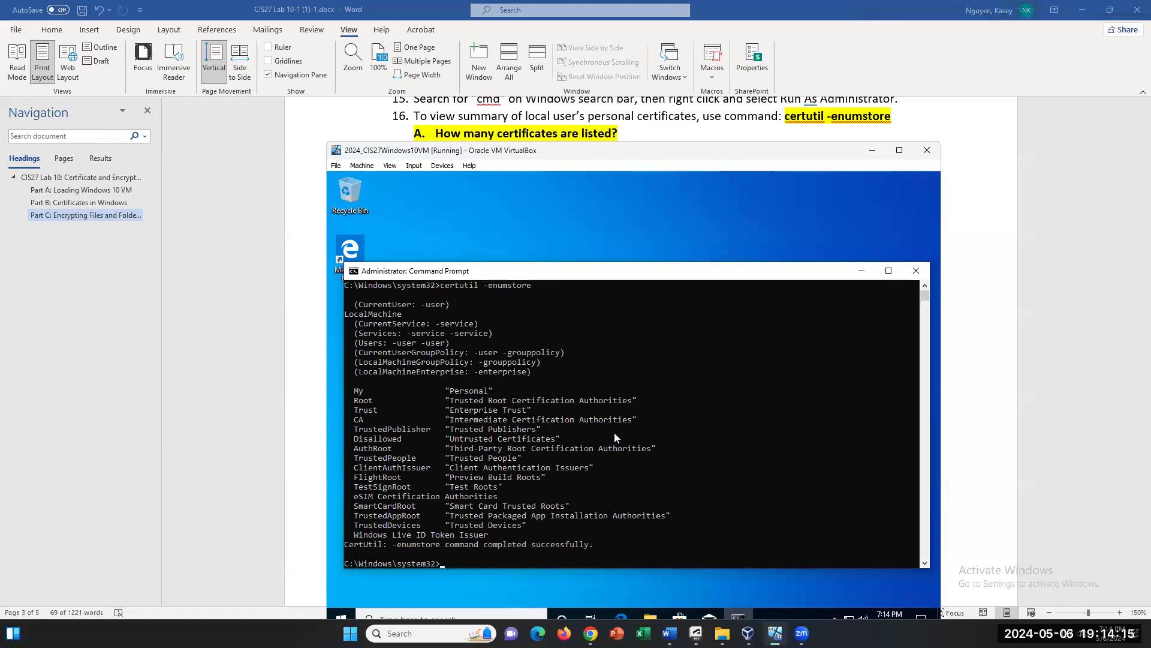
{"action": "scroll", "coordinate": [619, 454], "scroll_direction": "up", "scroll_amount": 1}
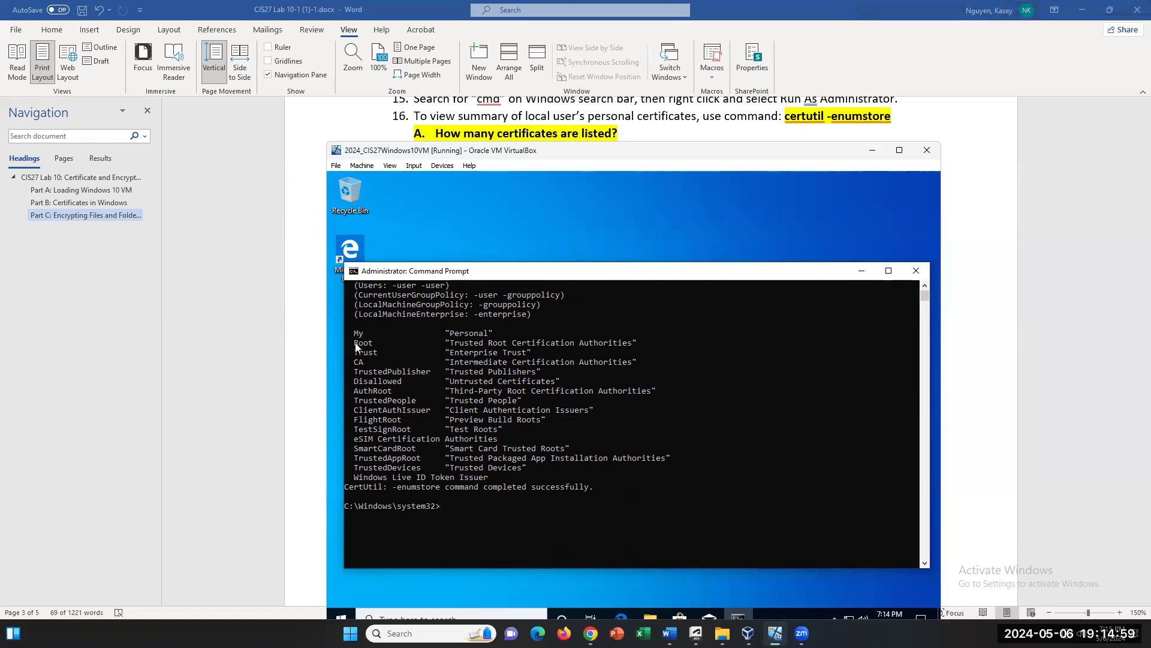
- Examine the certificate stores listed by certutil from My to Windows Live ID Token Issuer, along with the command that produced them
{"action": "left_click", "coordinate": [360, 363]}
{"action": "left_click_drag", "start_coordinate": [358, 337], "coordinate": [628, 592]}
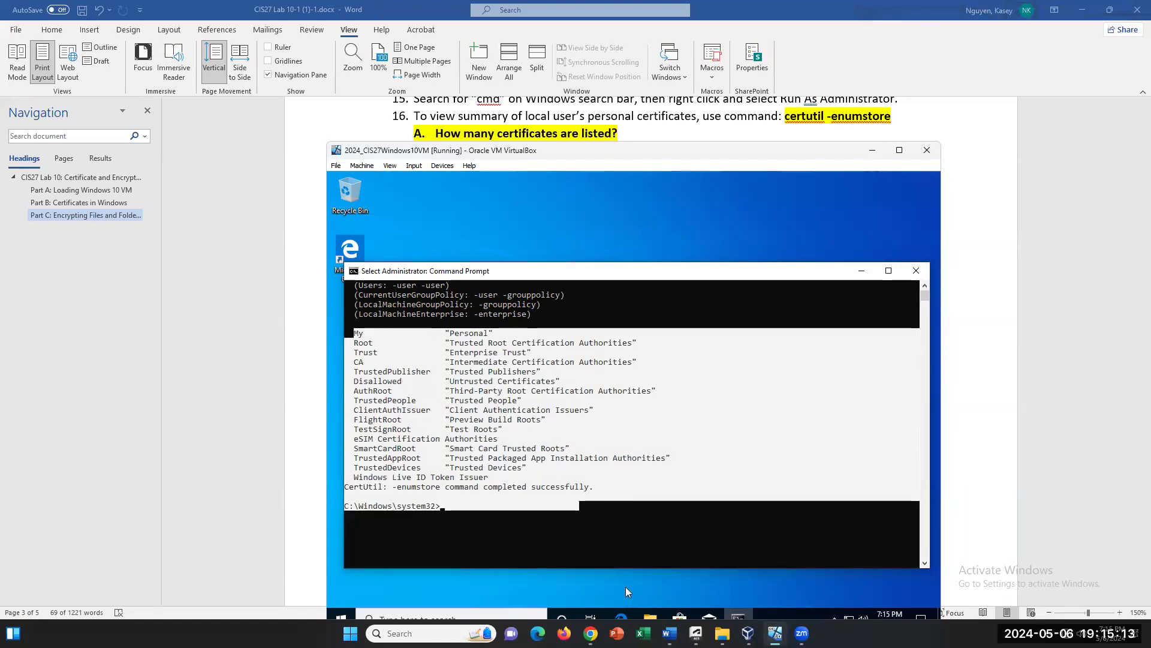
{"action": "left_click", "coordinate": [557, 329]}
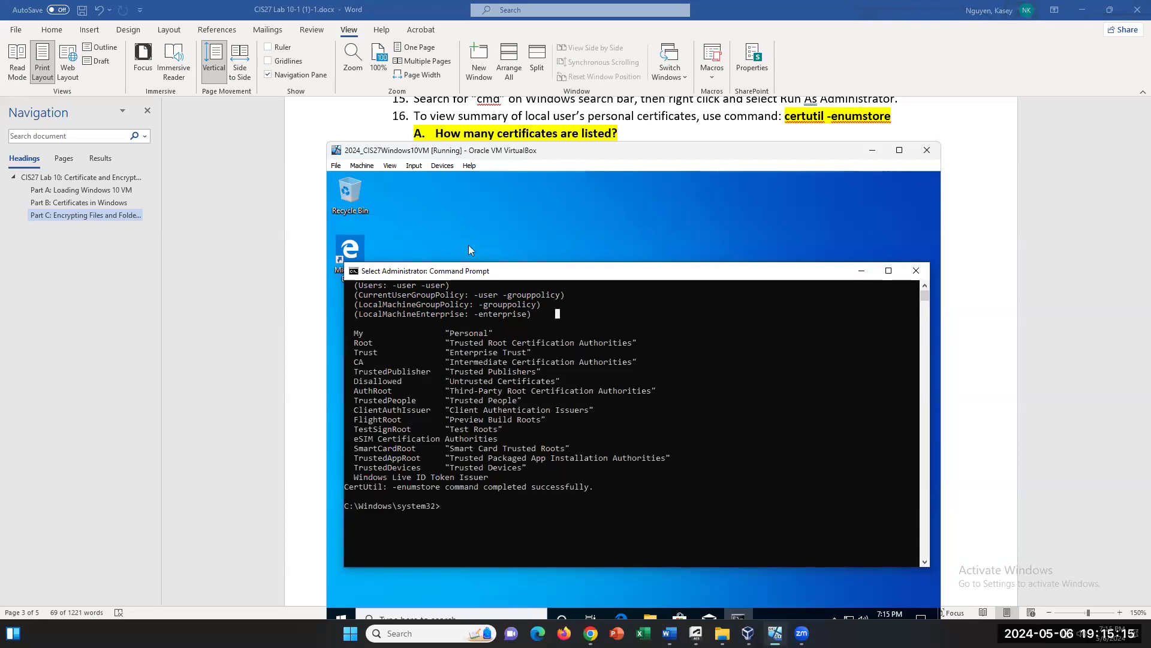
{"action": "scroll", "coordinate": [495, 377], "scroll_direction": "up", "scroll_amount": 3}
{"action": "left_click_drag", "start_coordinate": [536, 311], "coordinate": [472, 319]}
{"action": "left_click", "coordinate": [447, 317]}
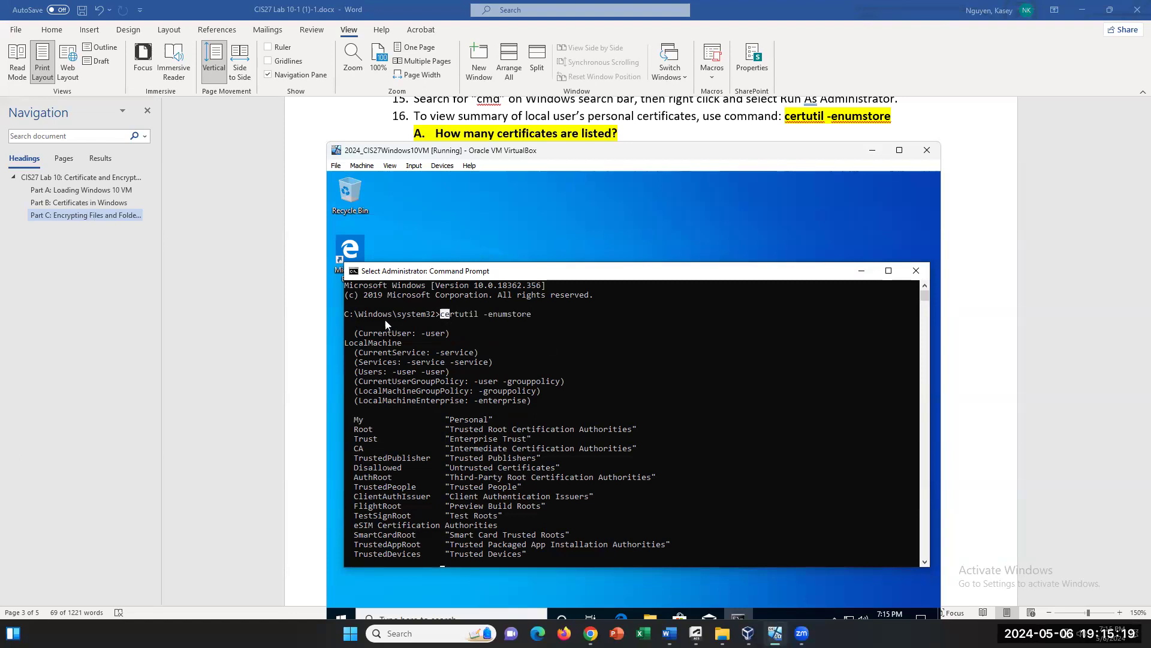
{"action": "left_click", "coordinate": [362, 430]}
{"action": "left_click", "coordinate": [597, 479]}
{"action": "left_click_drag", "start_coordinate": [591, 272], "coordinate": [601, 232]}
{"action": "scroll", "coordinate": [570, 370], "scroll_direction": "down", "scroll_amount": 2}
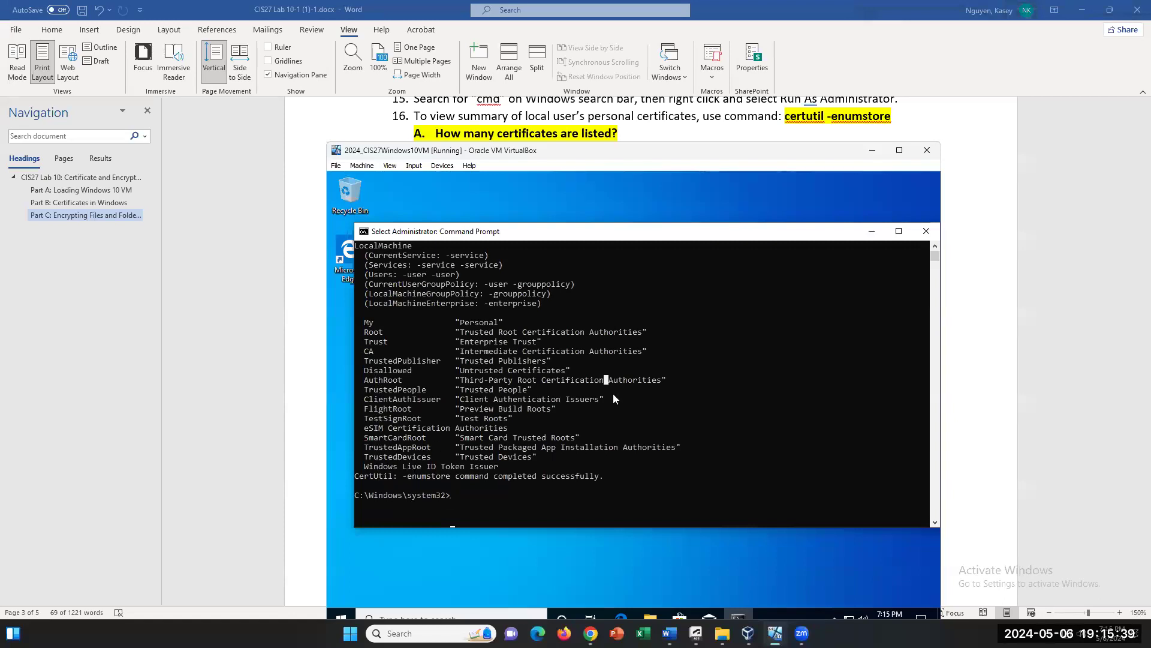
- Reread lab question 16 in the Word document and check its parts against the certutil -enumstore output in the virtual machine
{"action": "left_click", "coordinate": [647, 126]}
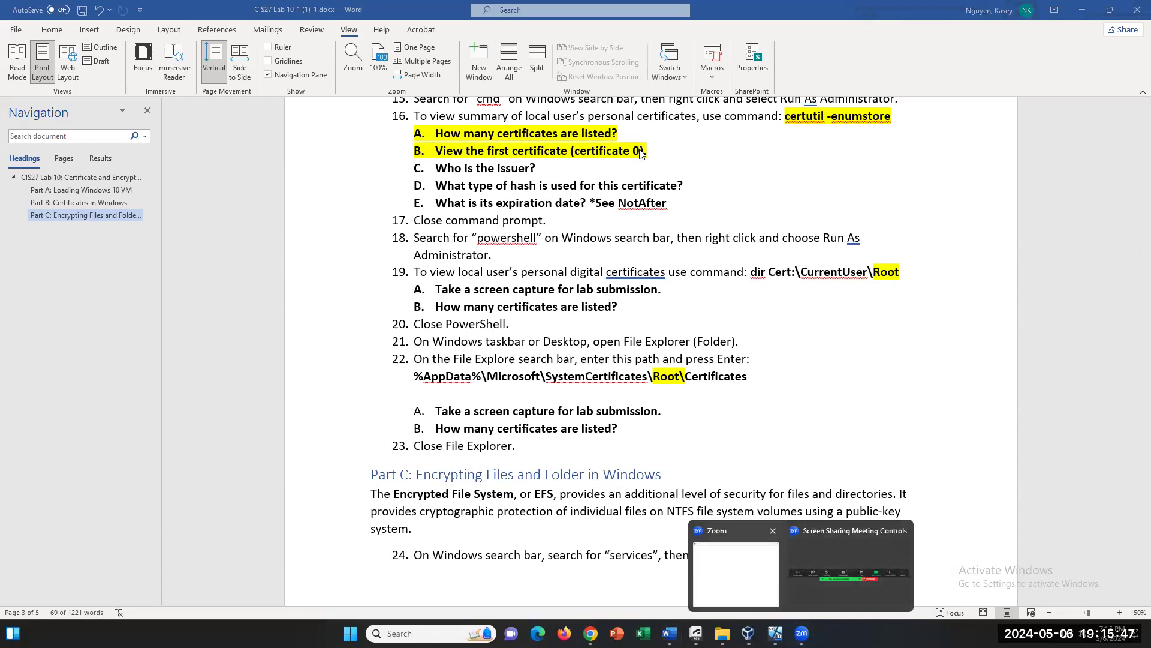
{"action": "left_click", "coordinate": [775, 633]}
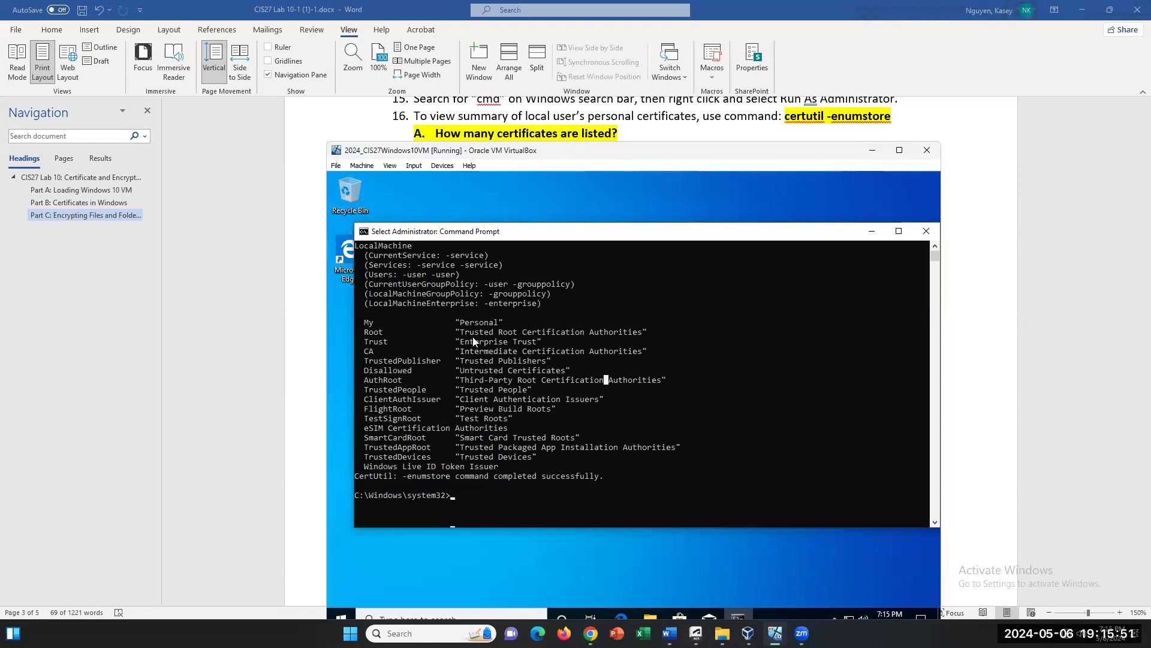
{"action": "scroll", "coordinate": [481, 362], "scroll_direction": "up", "scroll_amount": 2}
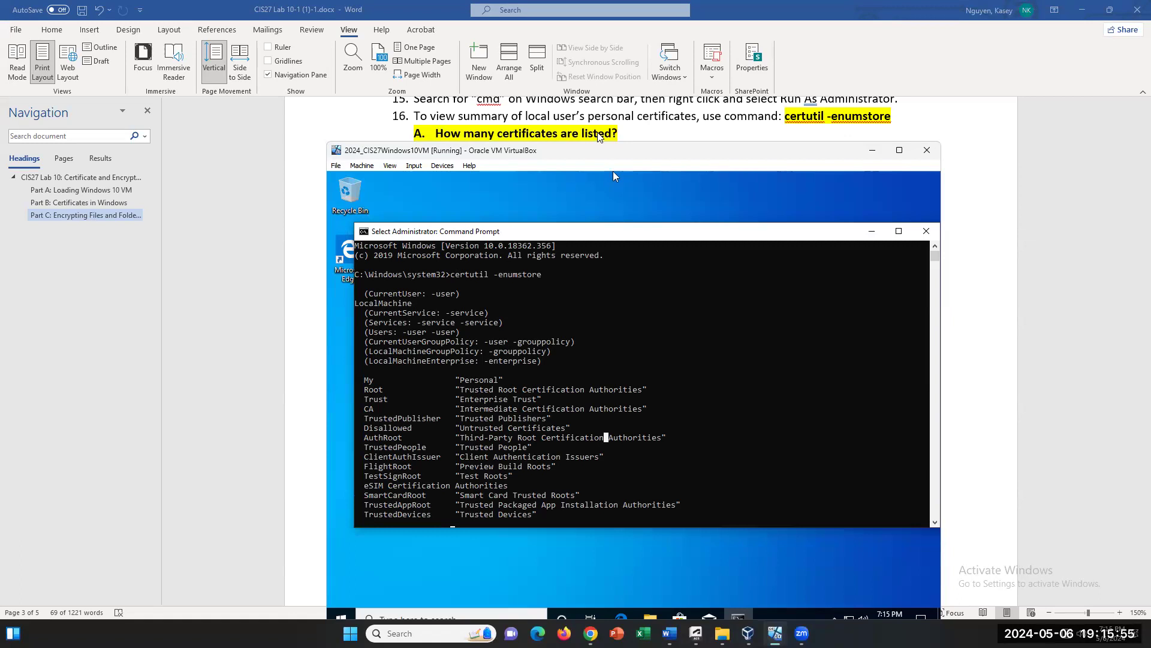
{"action": "scroll", "coordinate": [640, 375], "scroll_direction": "down", "scroll_amount": 3}
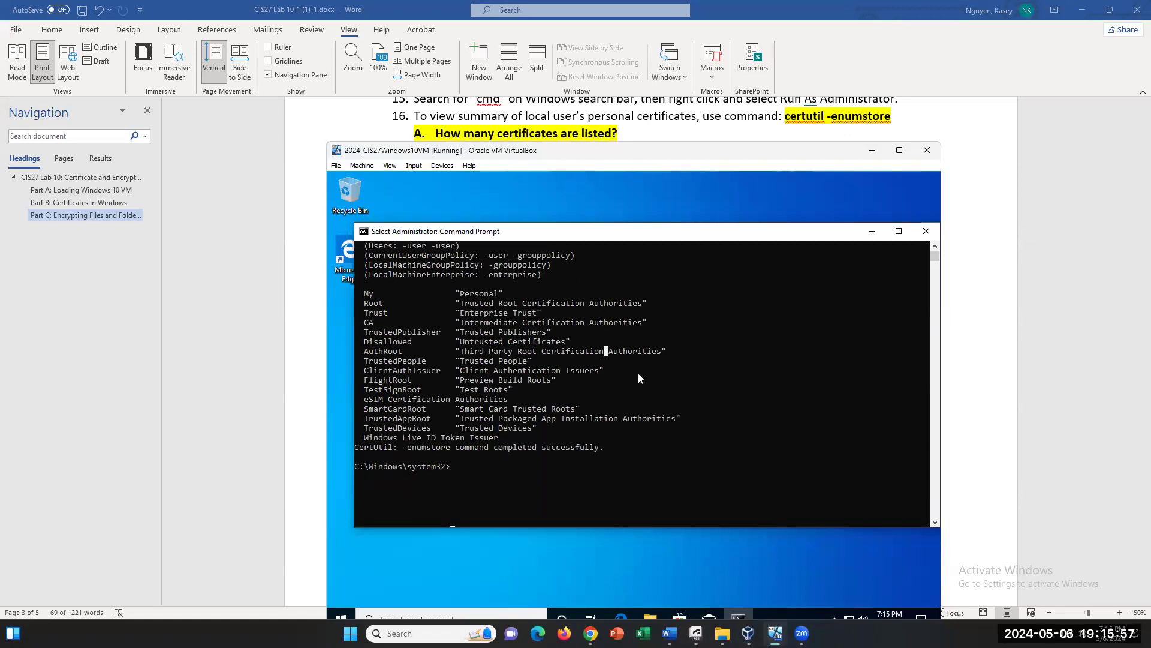
- Examine the certutil -enumstore output against question 16, marking the line for the My "Personal" store in Command Prompt
{"action": "scroll", "coordinate": [639, 377], "scroll_direction": "up", "scroll_amount": 1}
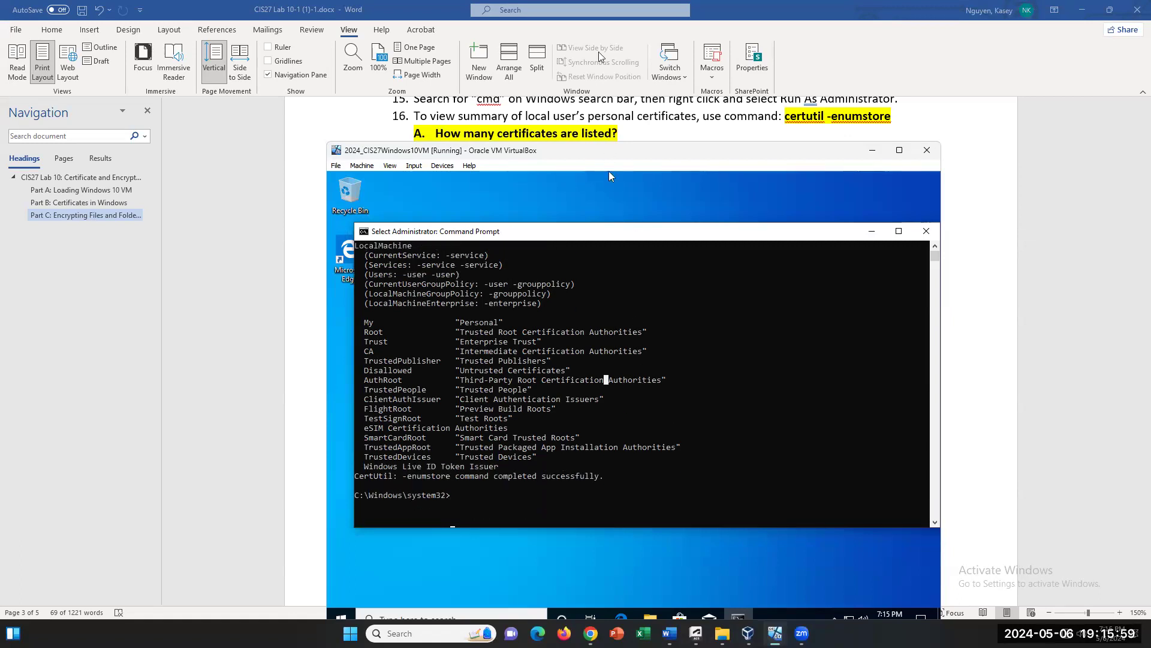
{"action": "scroll", "coordinate": [624, 125], "scroll_direction": "down", "scroll_amount": 1}
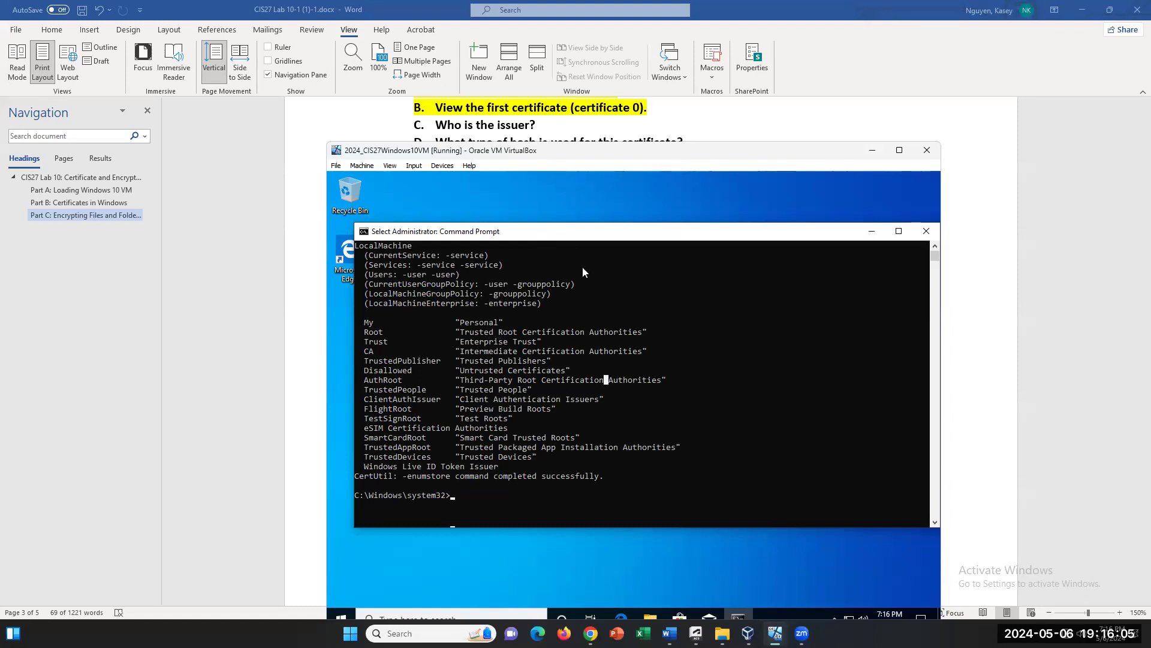
{"action": "scroll", "coordinate": [527, 290], "scroll_direction": "up", "scroll_amount": 2}
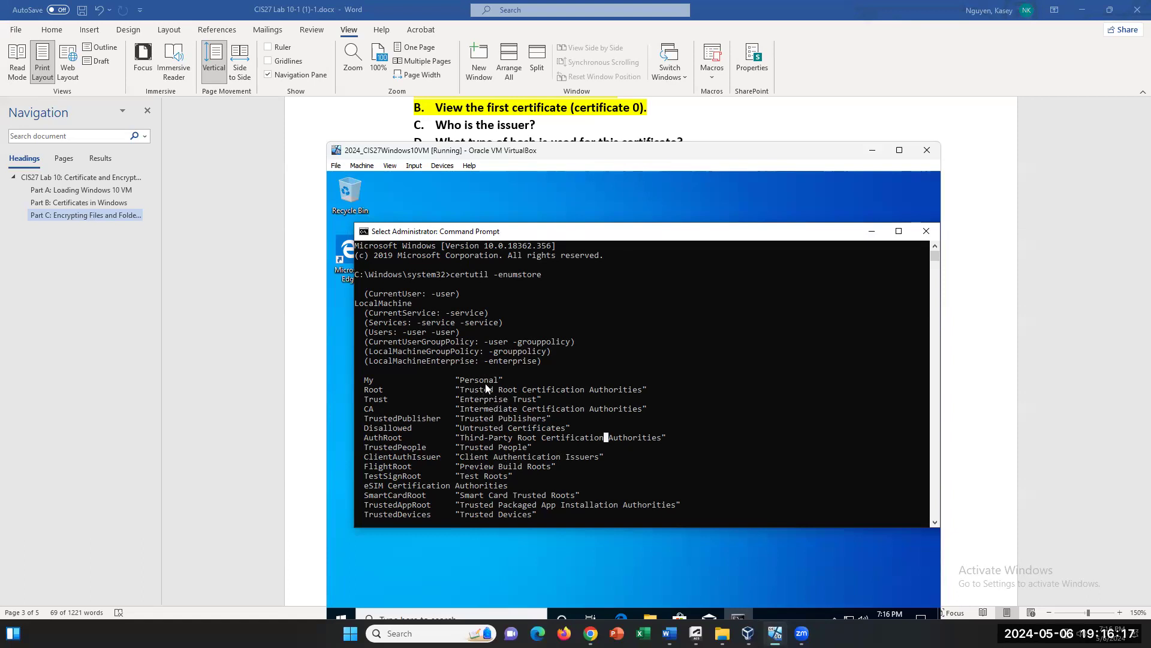
{"action": "left_click_drag", "start_coordinate": [361, 379], "coordinate": [520, 382]}
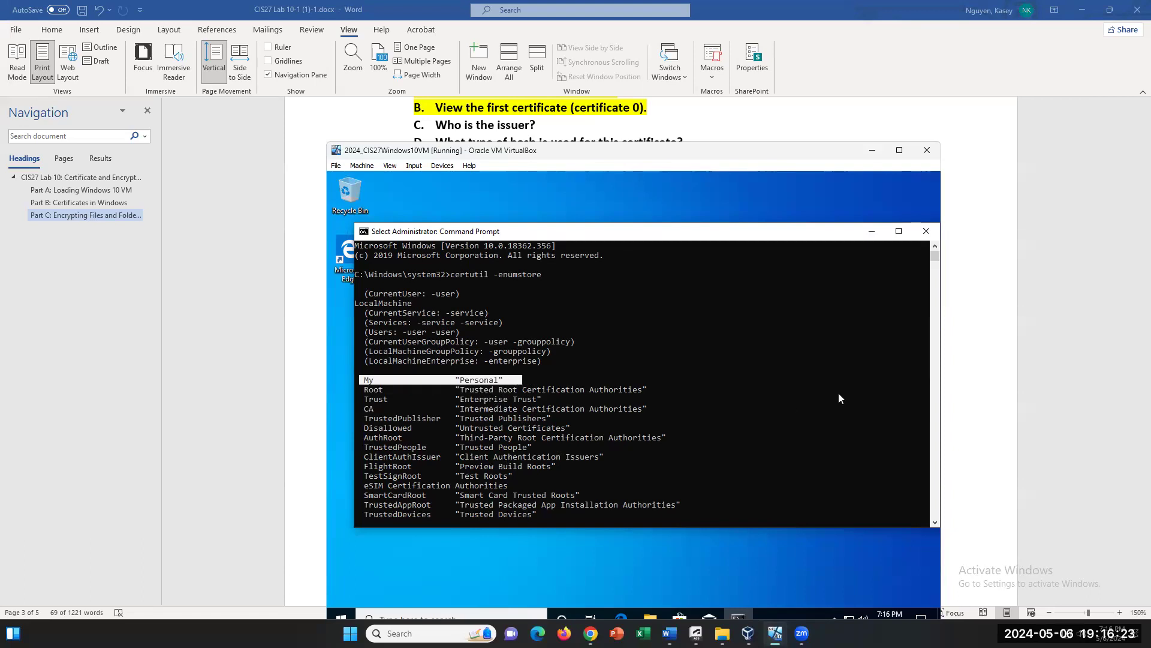
{"action": "scroll", "coordinate": [839, 392], "scroll_direction": "down", "scroll_amount": 1}
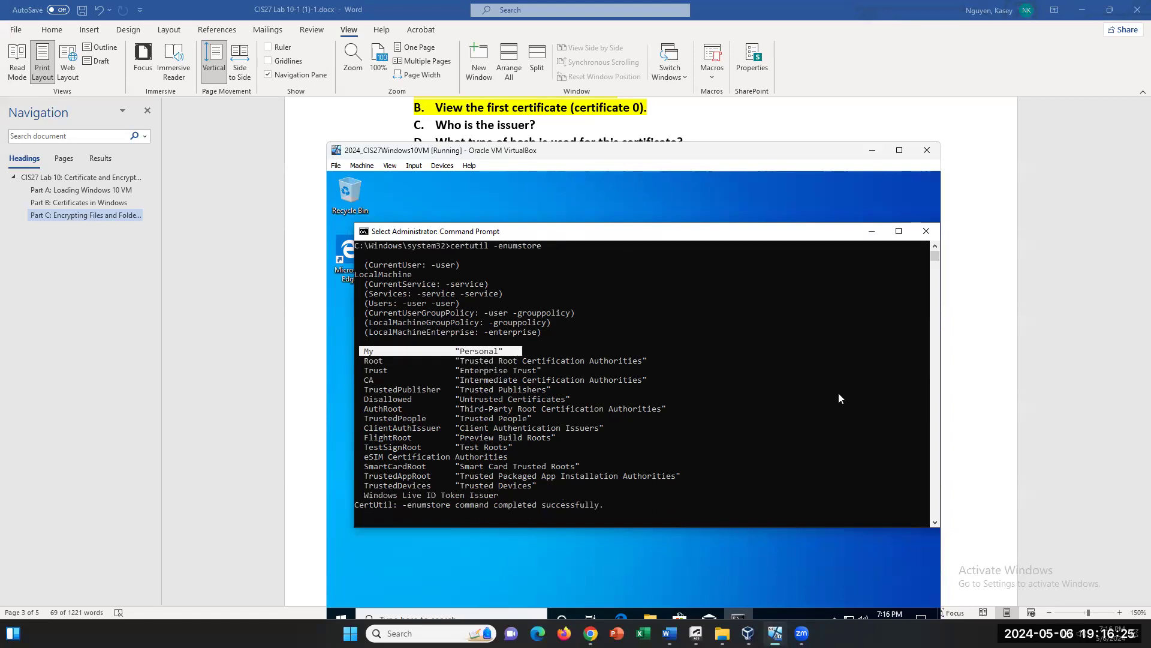
{"action": "scroll", "coordinate": [839, 394], "scroll_direction": "up", "scroll_amount": 1}
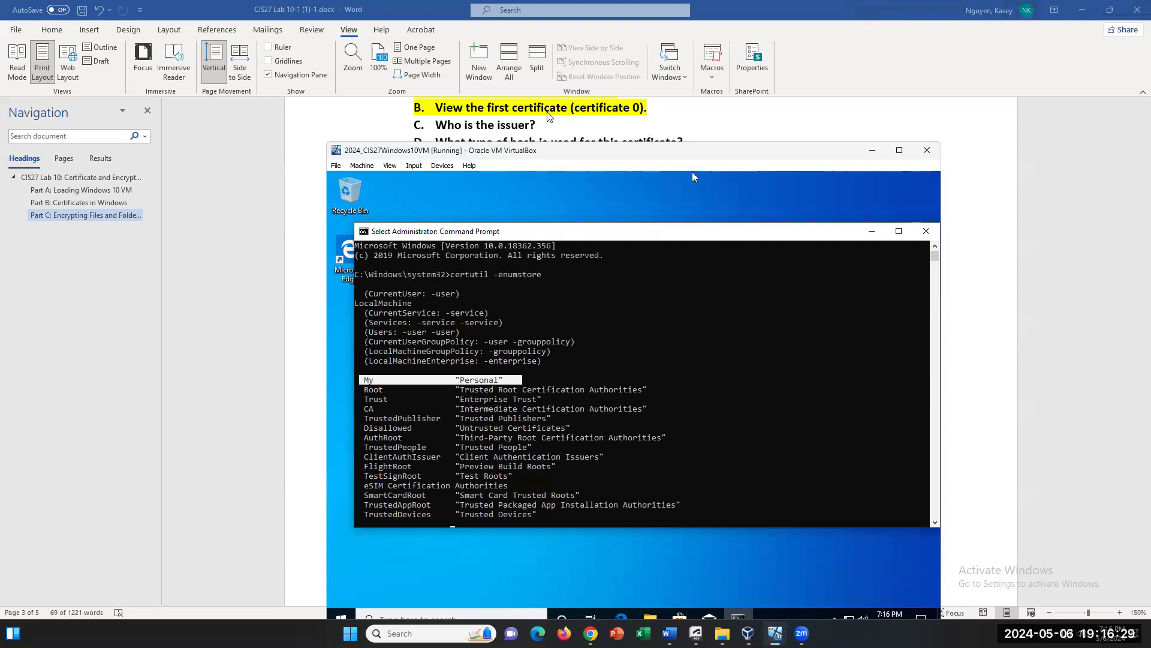
- Bring the Word document forward and highlight parts C to E of question 16 in turquoise
{"action": "left_click_drag", "start_coordinate": [623, 153], "coordinate": [618, 217]}
{"action": "left_click", "coordinate": [661, 150]}
{"action": "left_click_drag", "start_coordinate": [670, 159], "coordinate": [437, 125]}
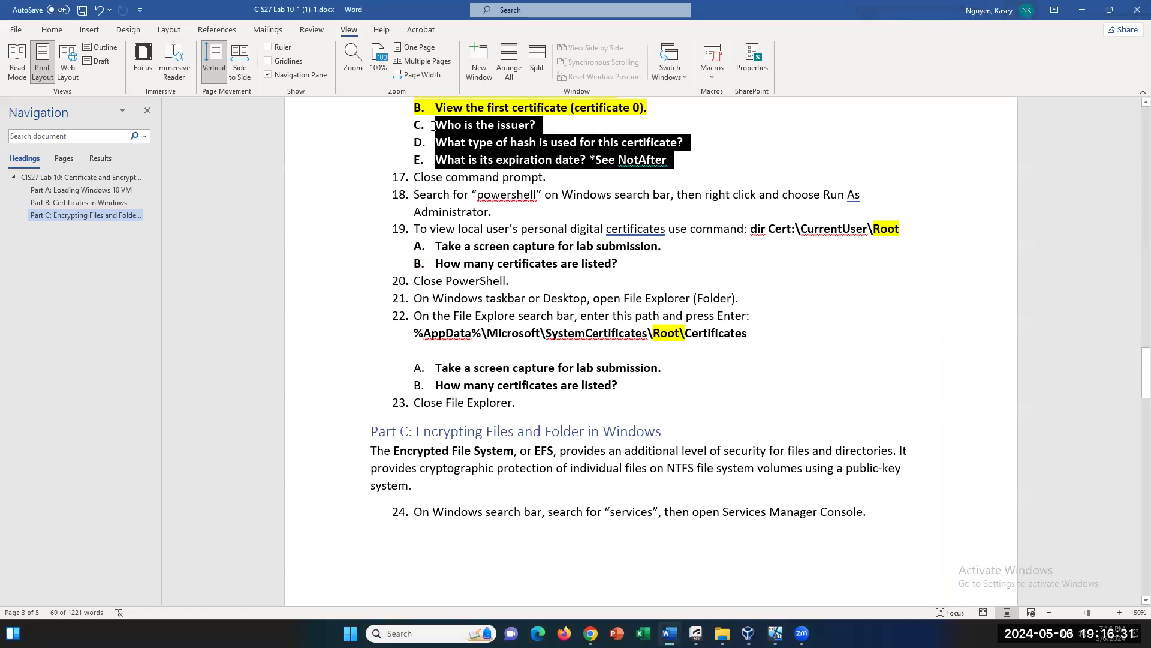
{"action": "left_click", "coordinate": [690, 116]}
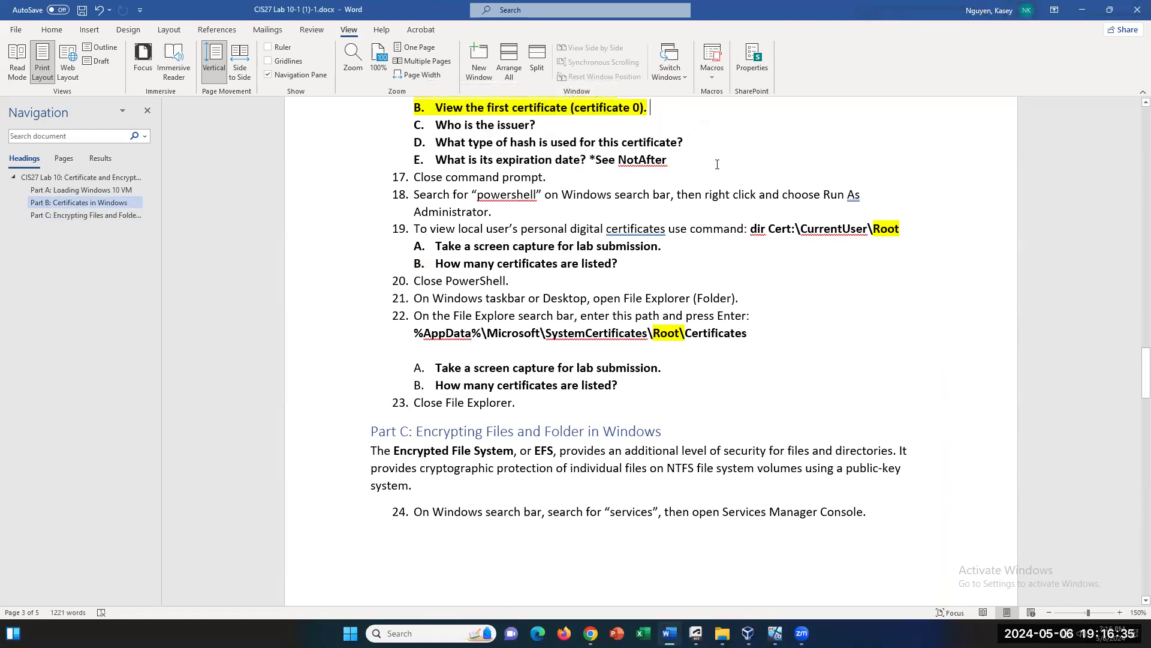
{"action": "left_click_drag", "start_coordinate": [670, 159], "coordinate": [437, 125]}
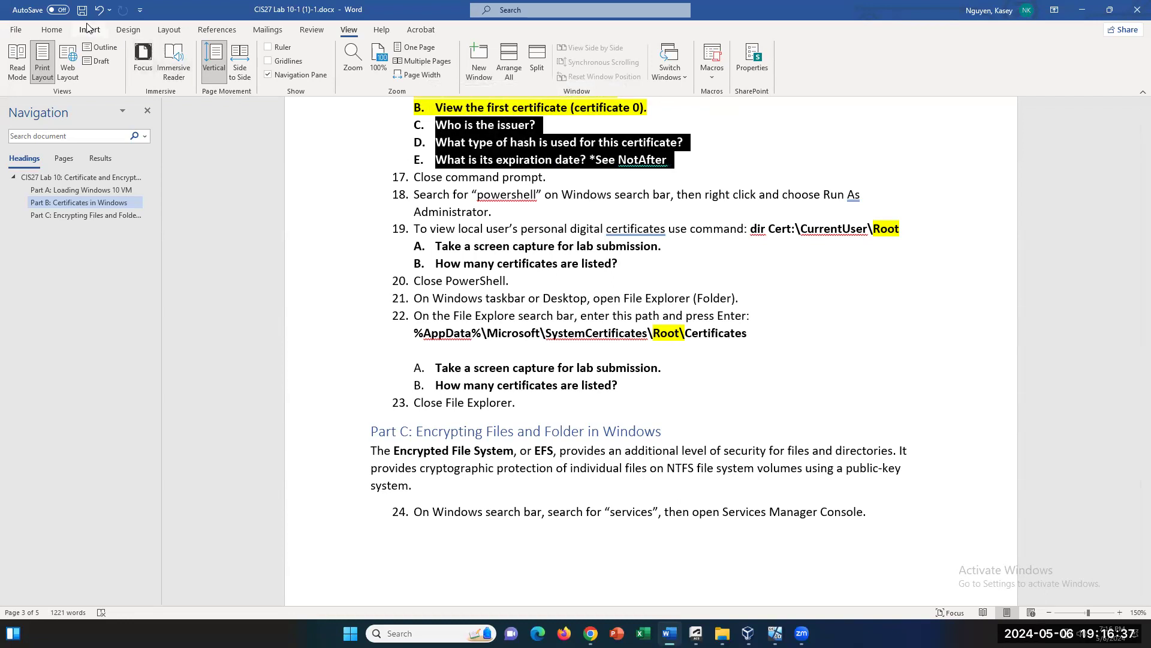
{"action": "left_click", "coordinate": [53, 30]}
{"action": "left_click", "coordinate": [242, 71]}
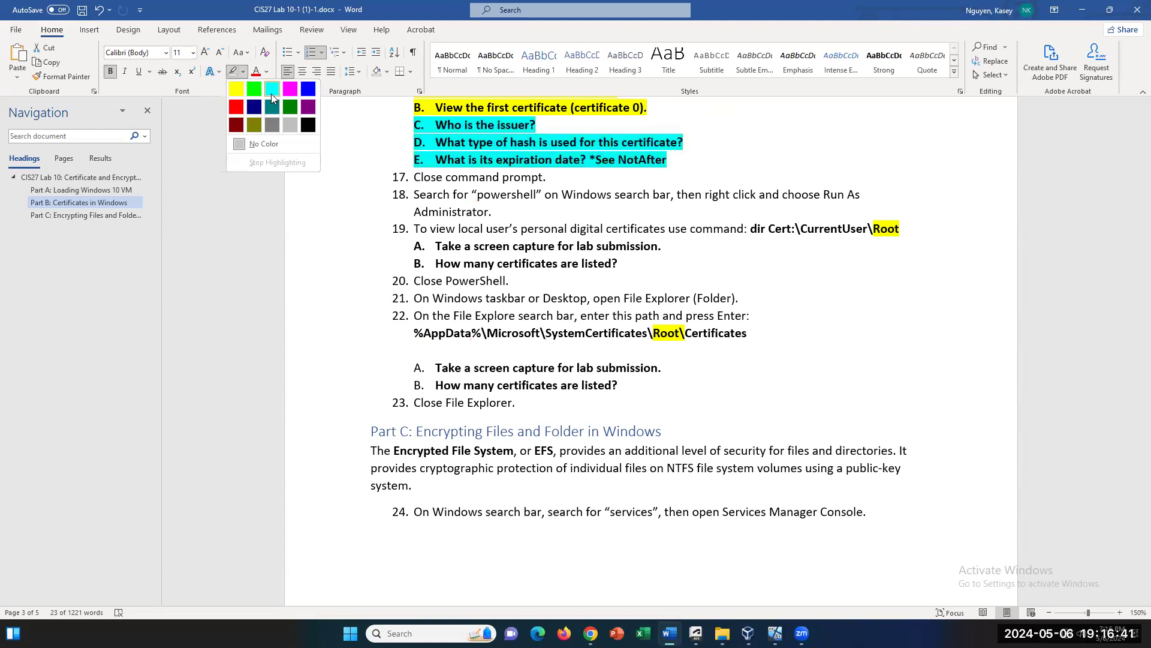
{"action": "left_click", "coordinate": [271, 93]}
- Change the highlight colour of question 16 parts C to E to blue
{"action": "left_click", "coordinate": [243, 72]}
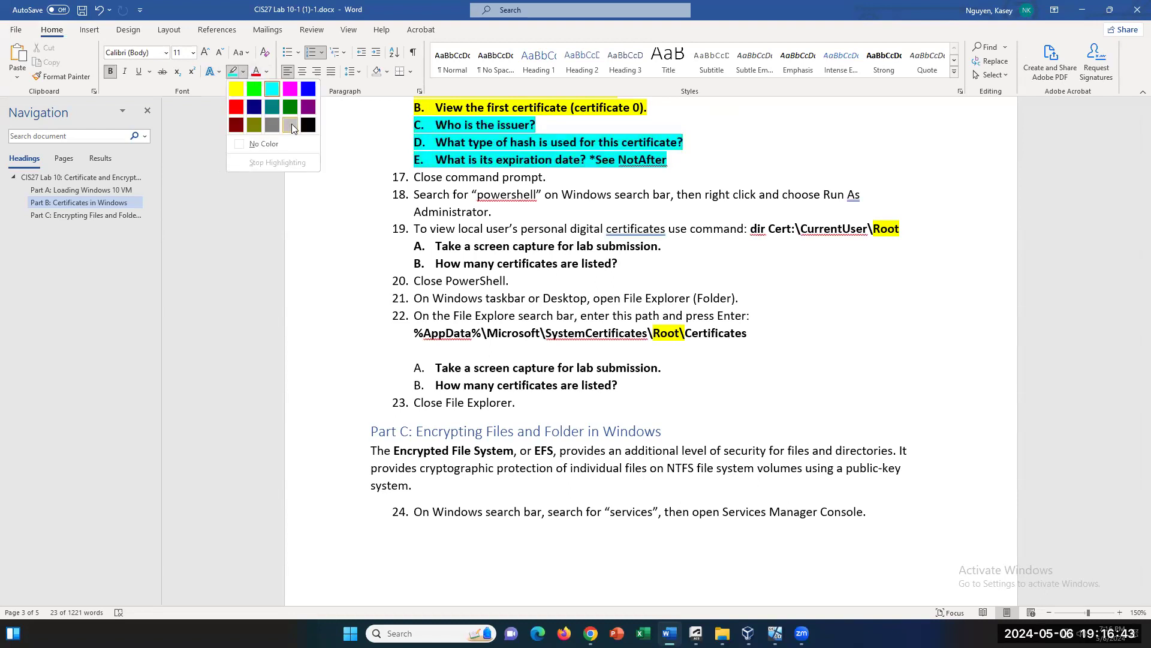
{"action": "left_click", "coordinate": [307, 89]}
{"action": "left_click_drag", "start_coordinate": [674, 161], "coordinate": [418, 114]}
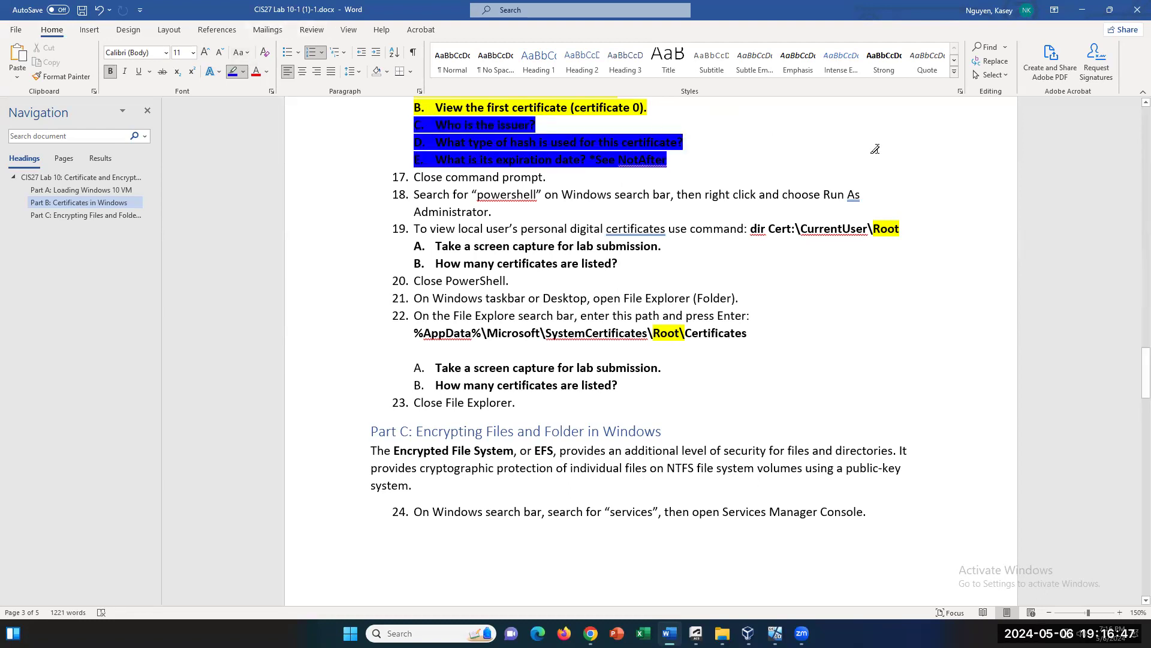
- Return to the Windows 10 virtual machine and close its Command Prompt window
{"action": "scroll", "coordinate": [810, 277], "scroll_direction": "up", "scroll_amount": 2}
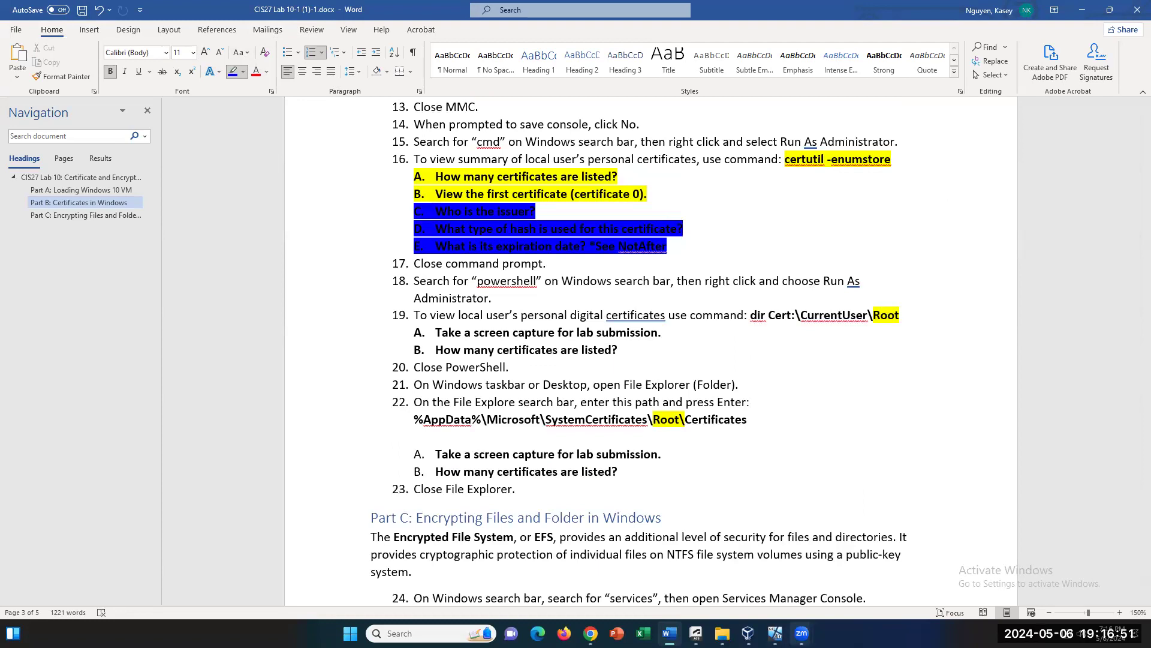
{"action": "mouse_move", "coordinate": [802, 634]}
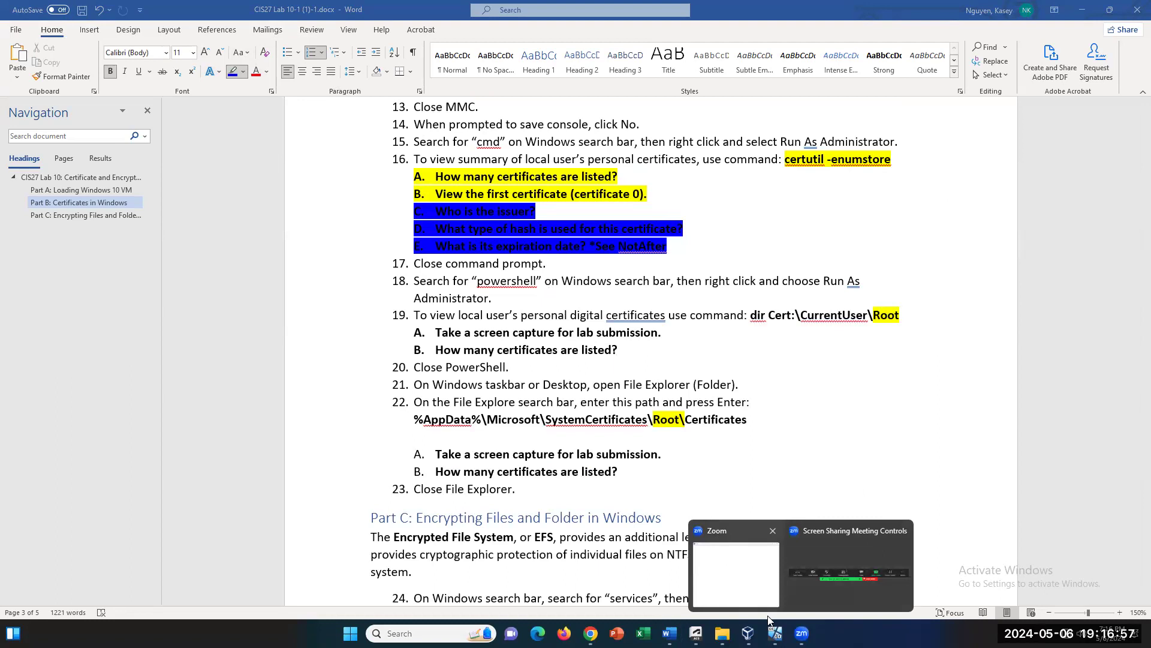
{"action": "left_click", "coordinate": [775, 633]}
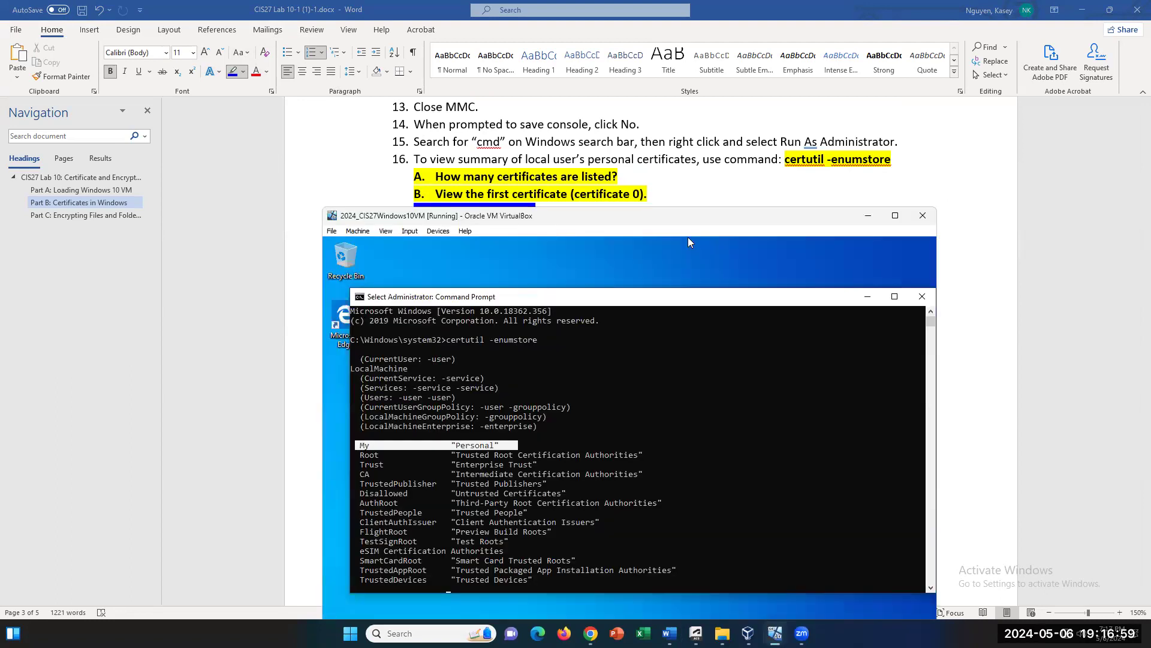
{"action": "left_click_drag", "start_coordinate": [832, 298], "coordinate": [839, 254]}
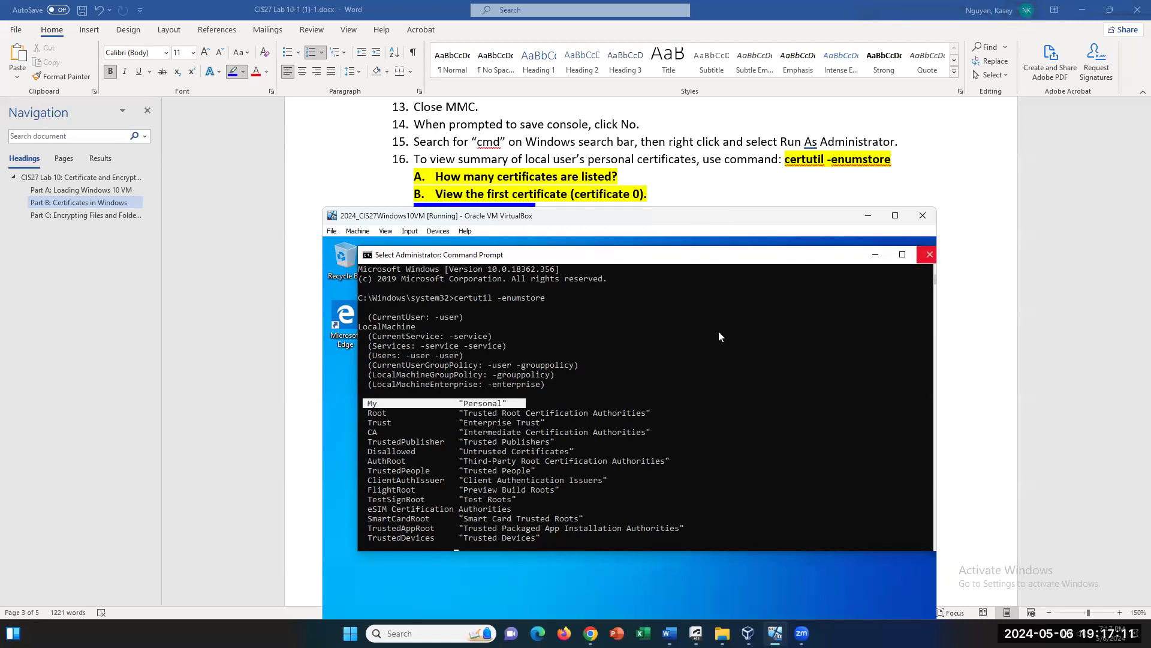
{"action": "left_click", "coordinate": [929, 256]}
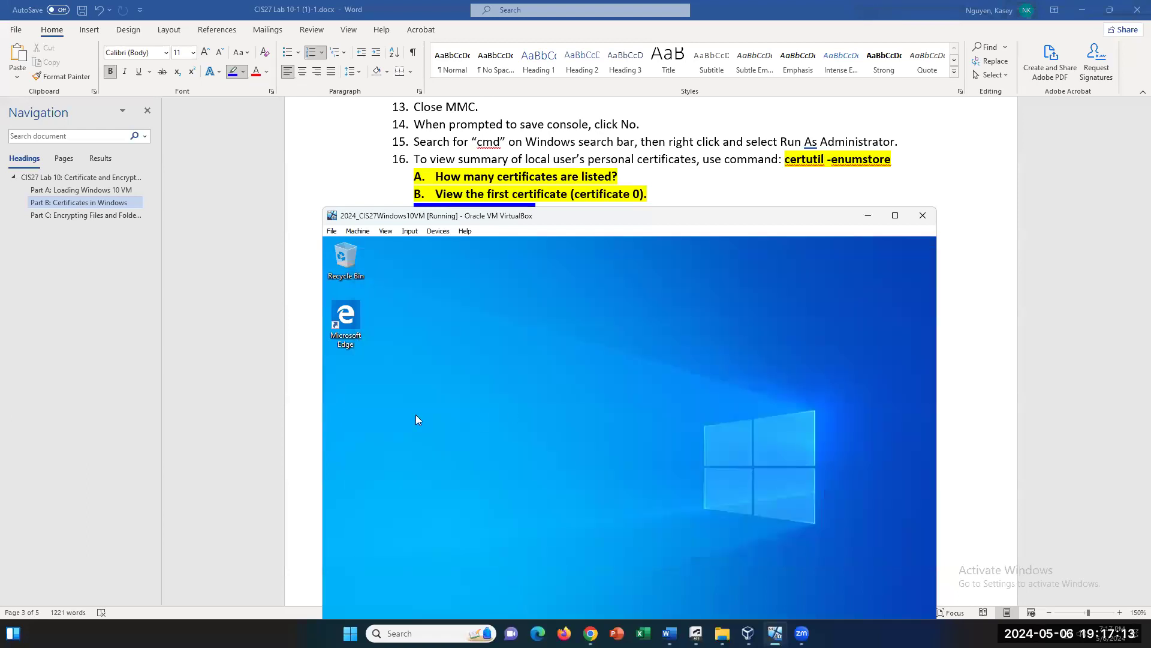
- Search for powershell in the virtual machine and run Windows PowerShell as administrator, allowing it to make changes
{"action": "scroll", "coordinate": [579, 174], "scroll_direction": "down", "scroll_amount": 3}
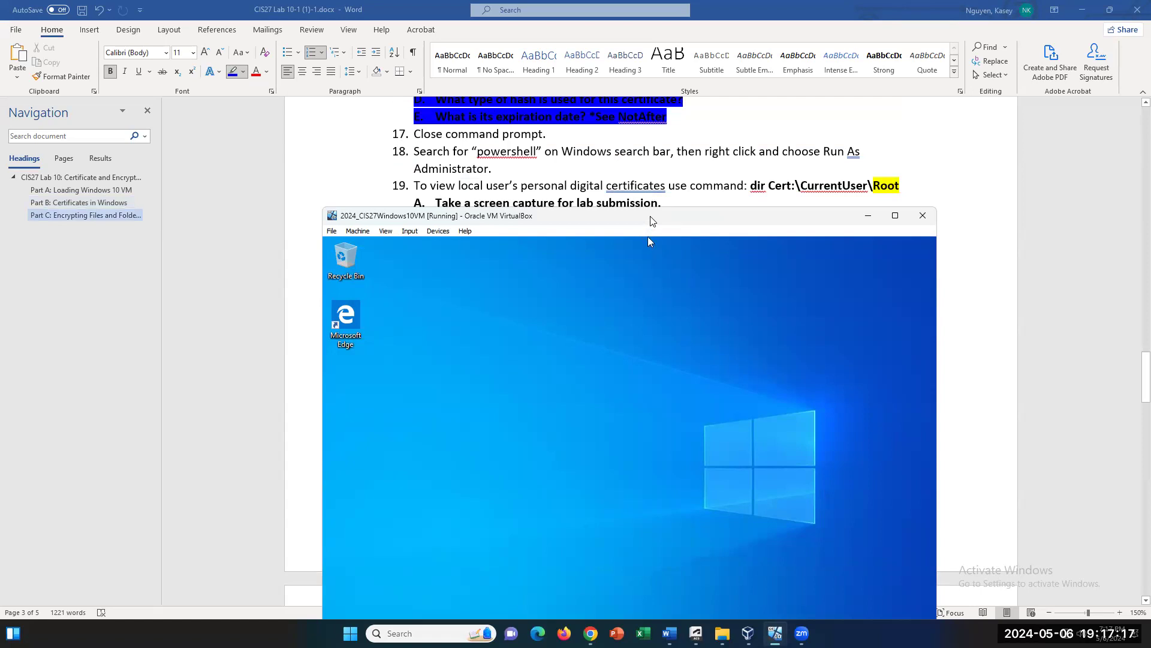
{"action": "left_click_drag", "start_coordinate": [651, 221], "coordinate": [652, 136]}
{"action": "left_click", "coordinate": [414, 601]}
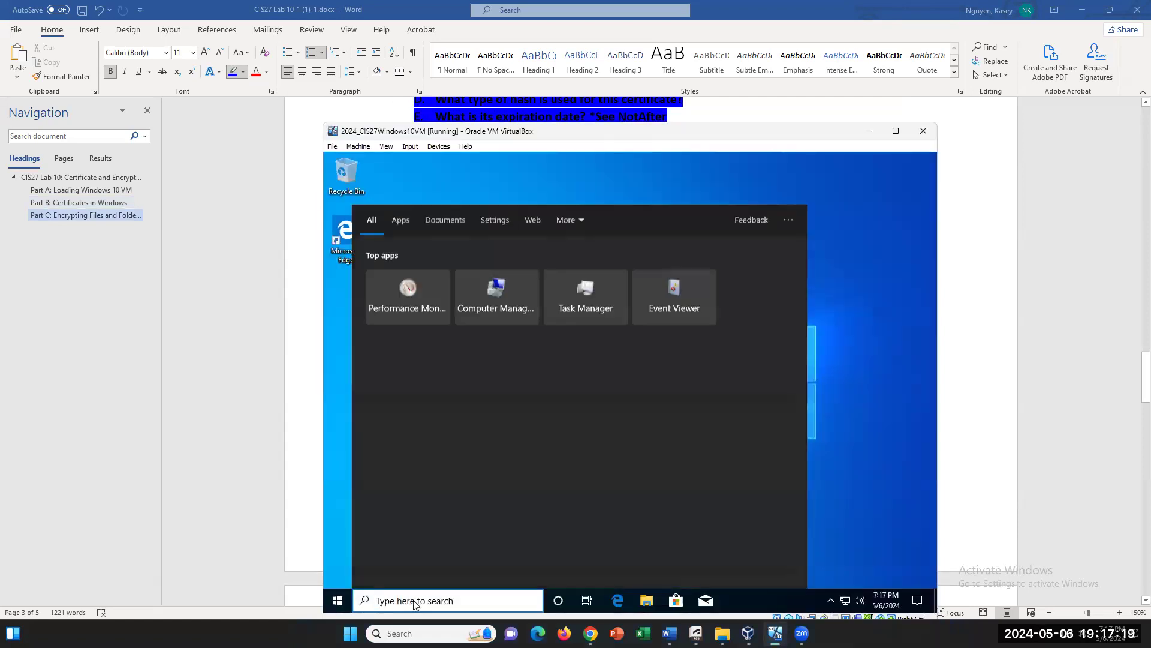
{"action": "type", "text": "power"}
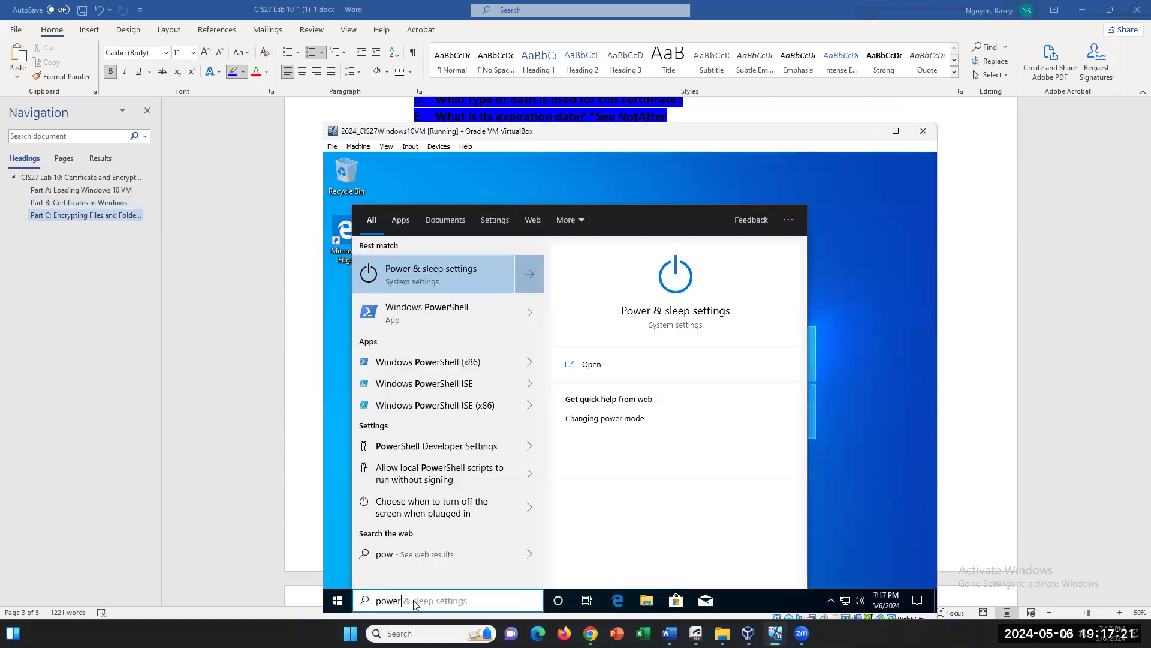
{"action": "type", "text": "shell"}
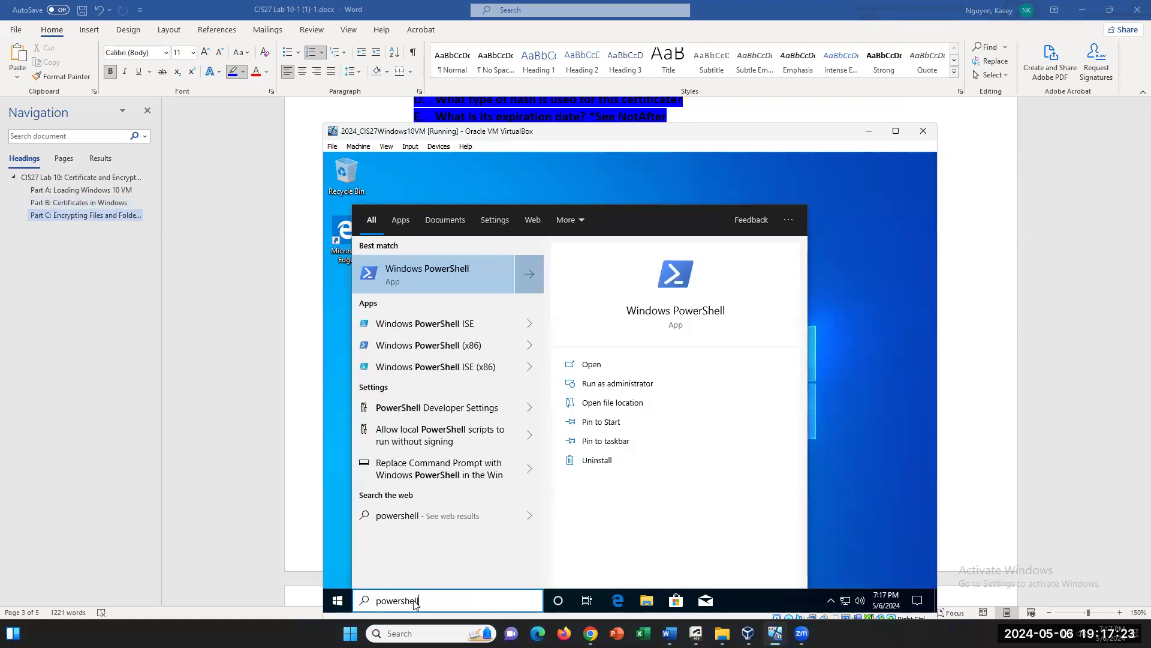
{"action": "left_click", "coordinate": [625, 389]}
{"action": "left_click", "coordinate": [564, 458]}
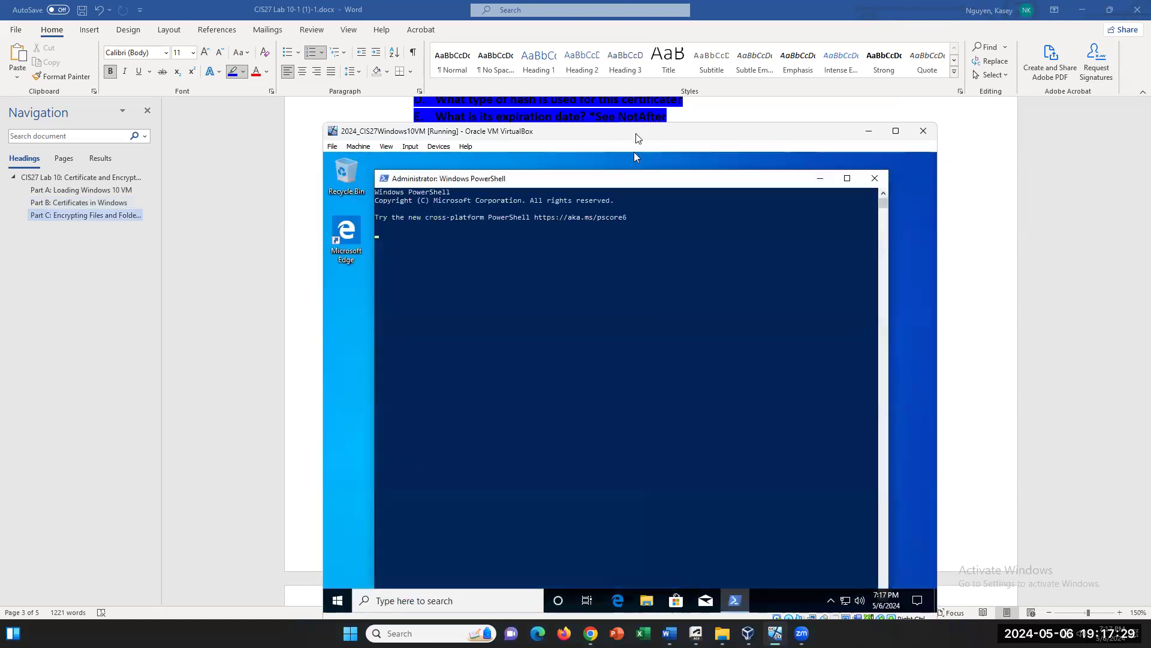
- Run dir Cert:\CurrentUser\Root in PowerShell, keeping question 19 readable above the virtual machine window
{"action": "left_click_drag", "start_coordinate": [637, 138], "coordinate": [631, 255]}
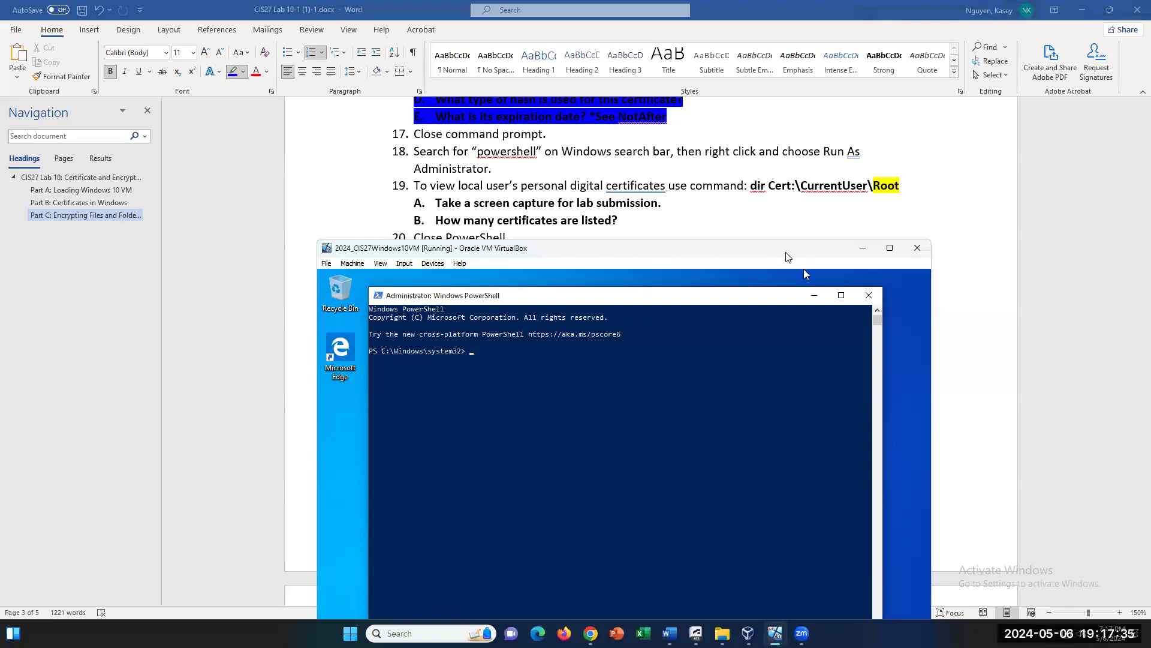
{"action": "type", "text": "Cert:\\"}
{"action": "key", "text": "BackSpace"}
{"action": "type", "text": "\\CurrentUser\\Root"}
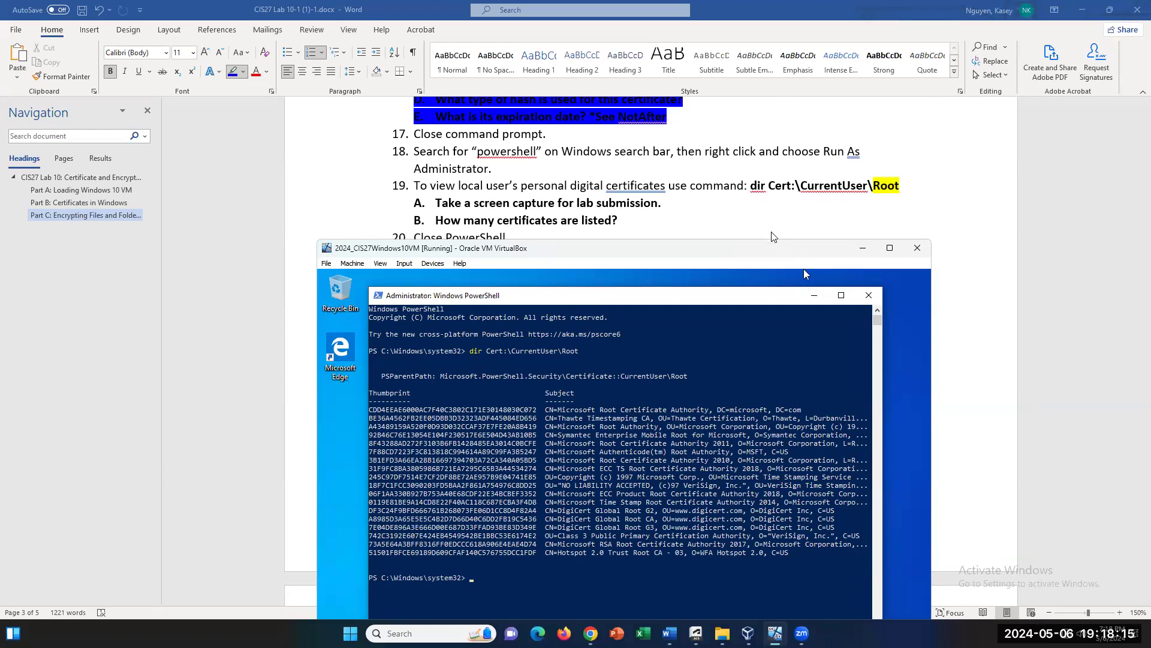
- Reread lab questions 19 to 22 in the Word document and close PowerShell in the virtual machine
{"action": "left_click", "coordinate": [766, 188]}
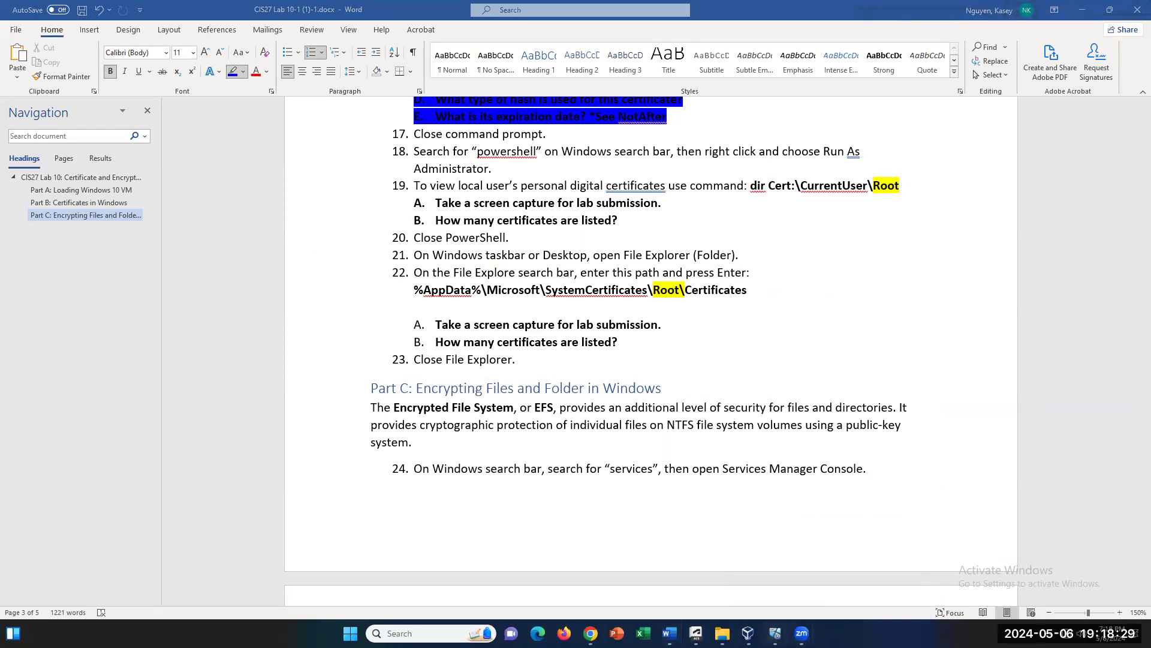
{"action": "left_click", "coordinate": [775, 633]}
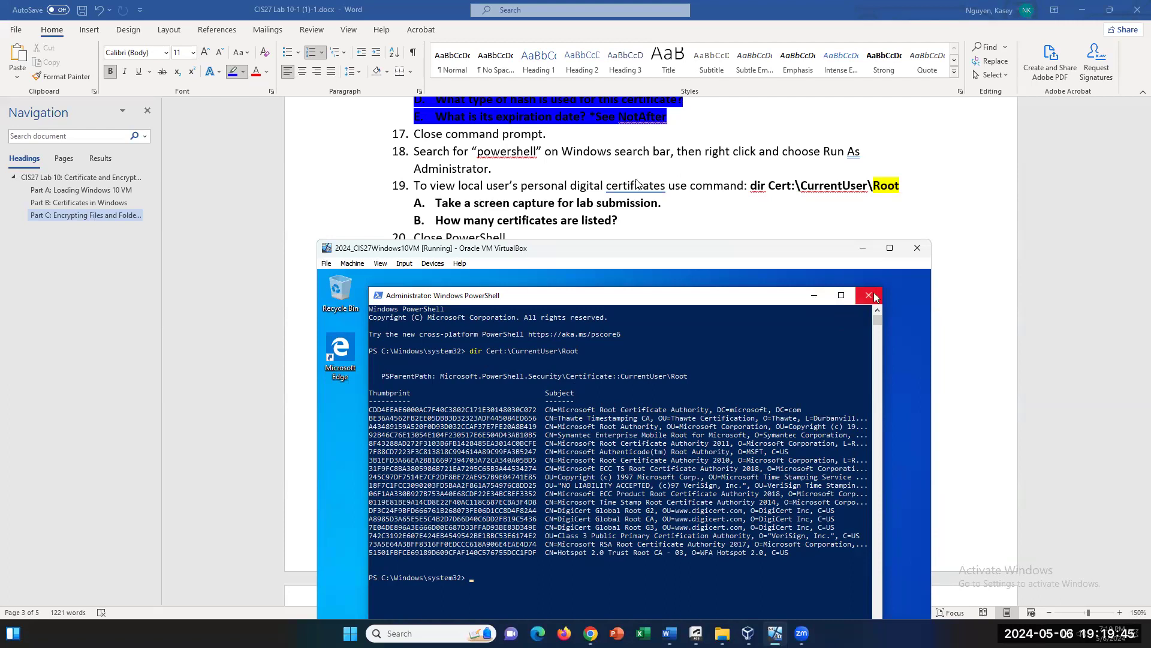
{"action": "scroll", "coordinate": [591, 190], "scroll_direction": "down", "scroll_amount": 3}
{"action": "scroll", "coordinate": [592, 198], "scroll_direction": "up", "scroll_amount": 1}
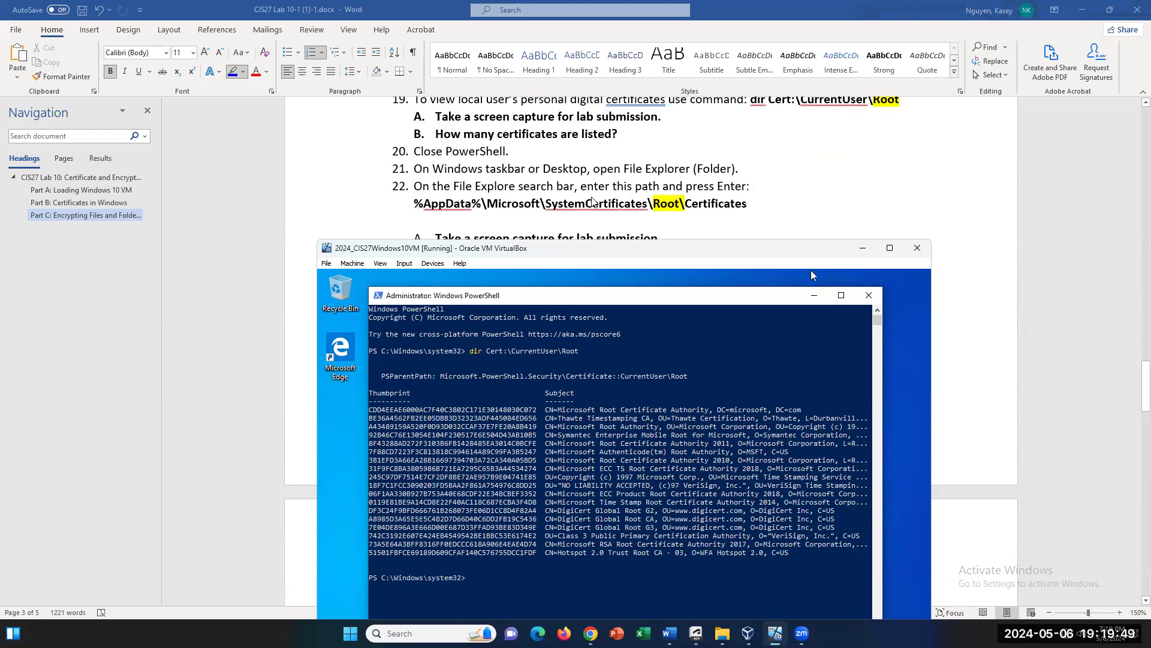
{"action": "left_click", "coordinate": [873, 297]}
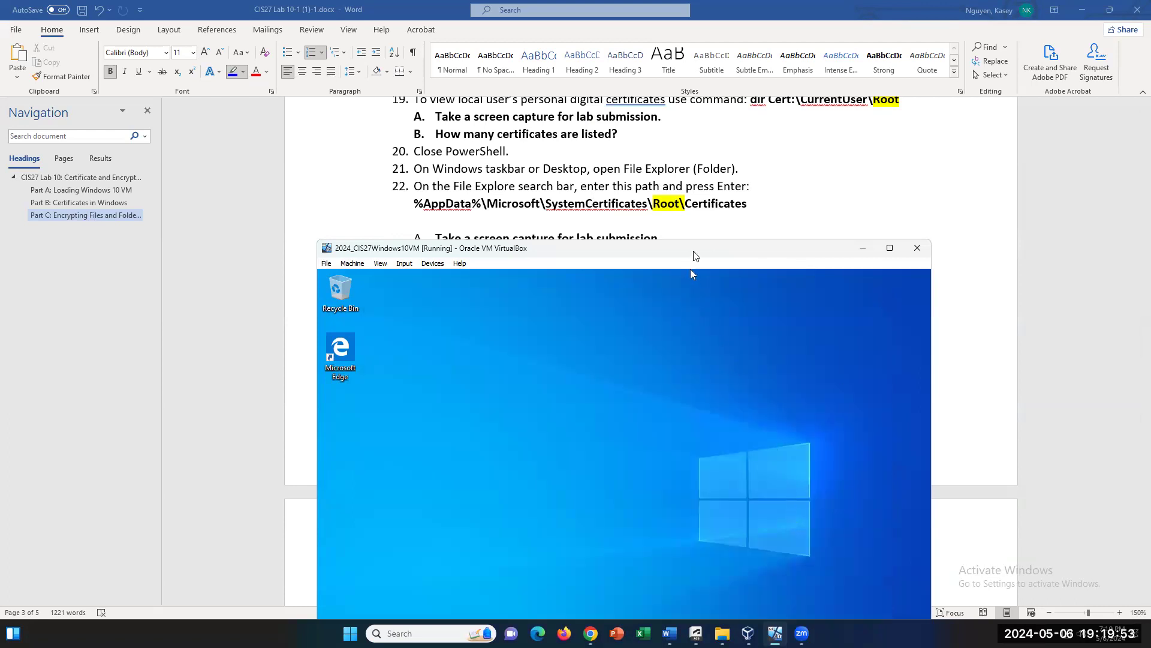
- Reposition the virtual machine window so its taskbar is reachable and open File Explorer in it
{"action": "left_click_drag", "start_coordinate": [694, 254], "coordinate": [734, 236]}
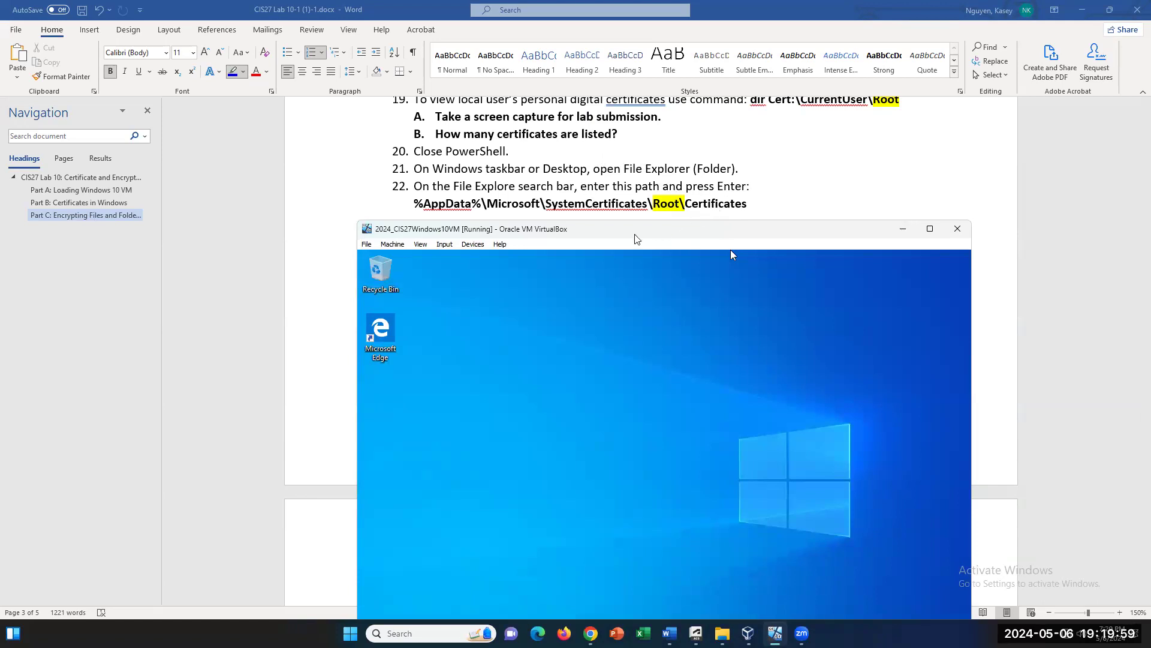
{"action": "left_click_drag", "start_coordinate": [623, 236], "coordinate": [636, 70]}
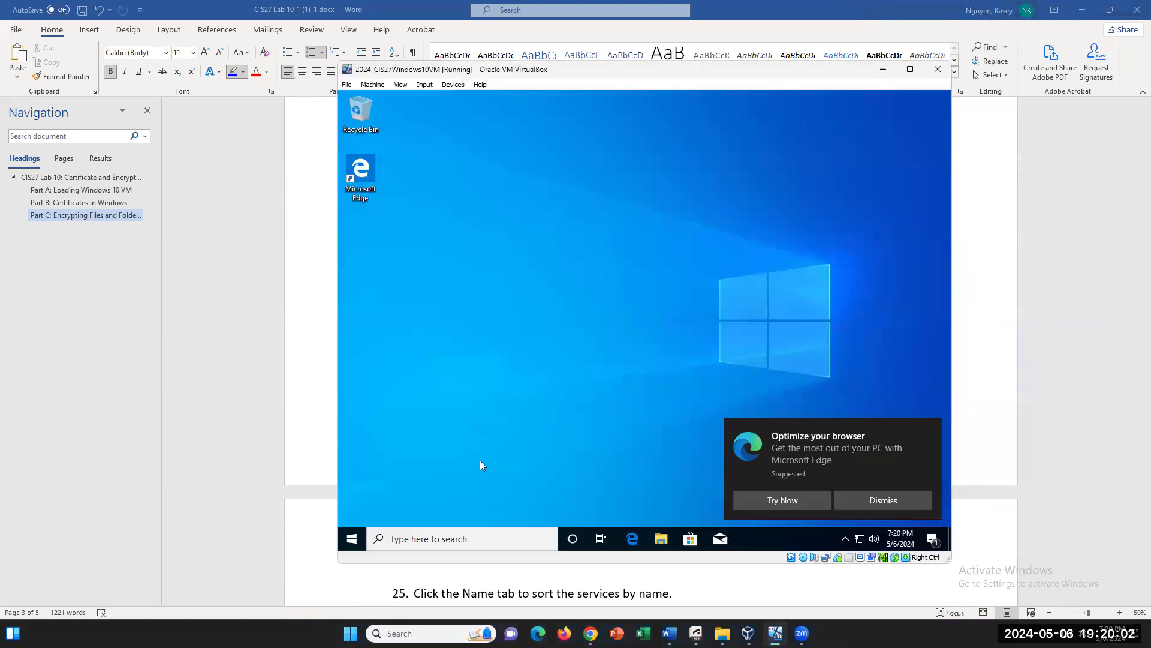
{"action": "left_click", "coordinate": [659, 543]}
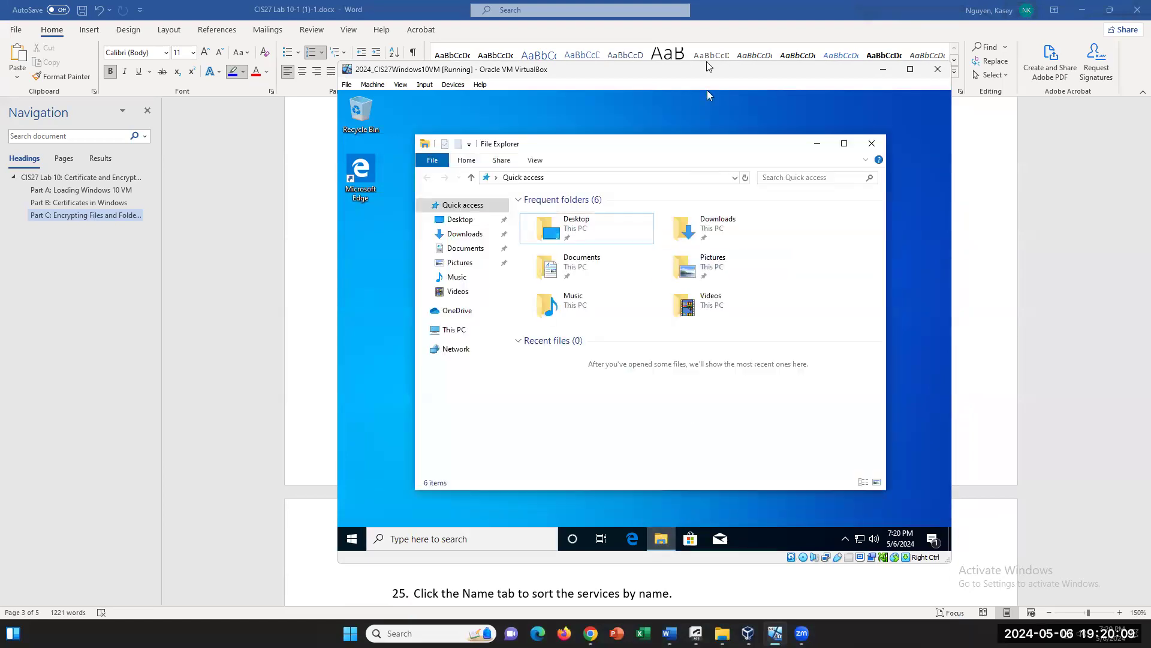
- Keep question 22 readable above the virtual machine and try to open %AppData%/Microsoft\SystemCertificates\Root\Certificates in File Explorer
{"action": "left_click_drag", "start_coordinate": [660, 72], "coordinate": [655, 279]}
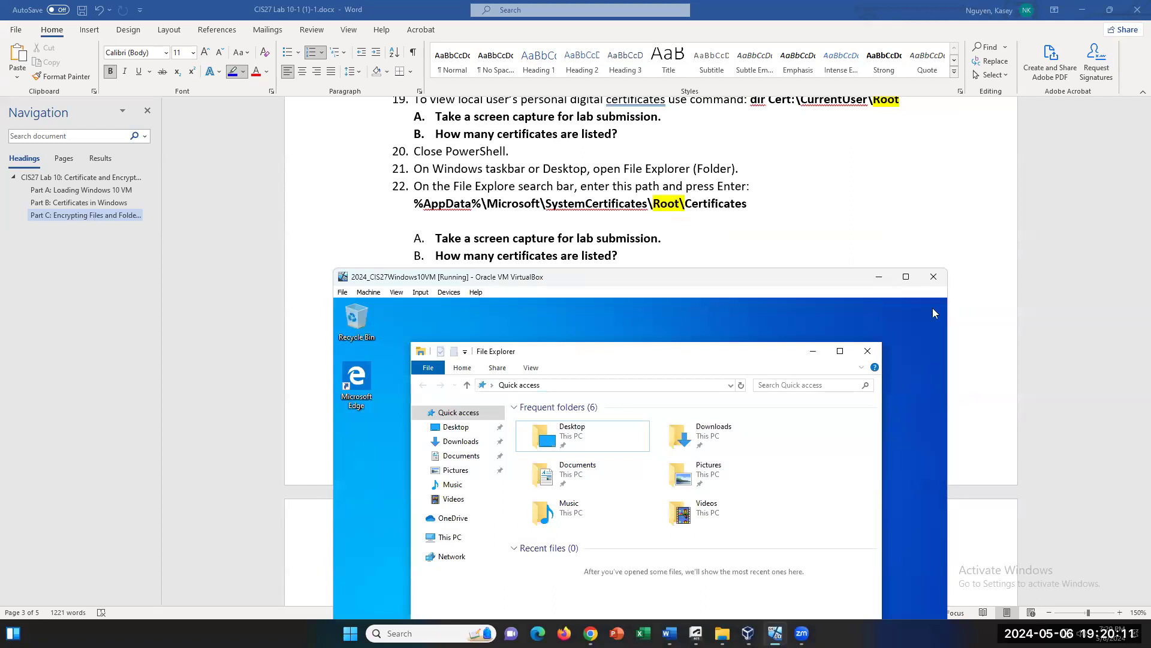
{"action": "left_click", "coordinate": [553, 385]}
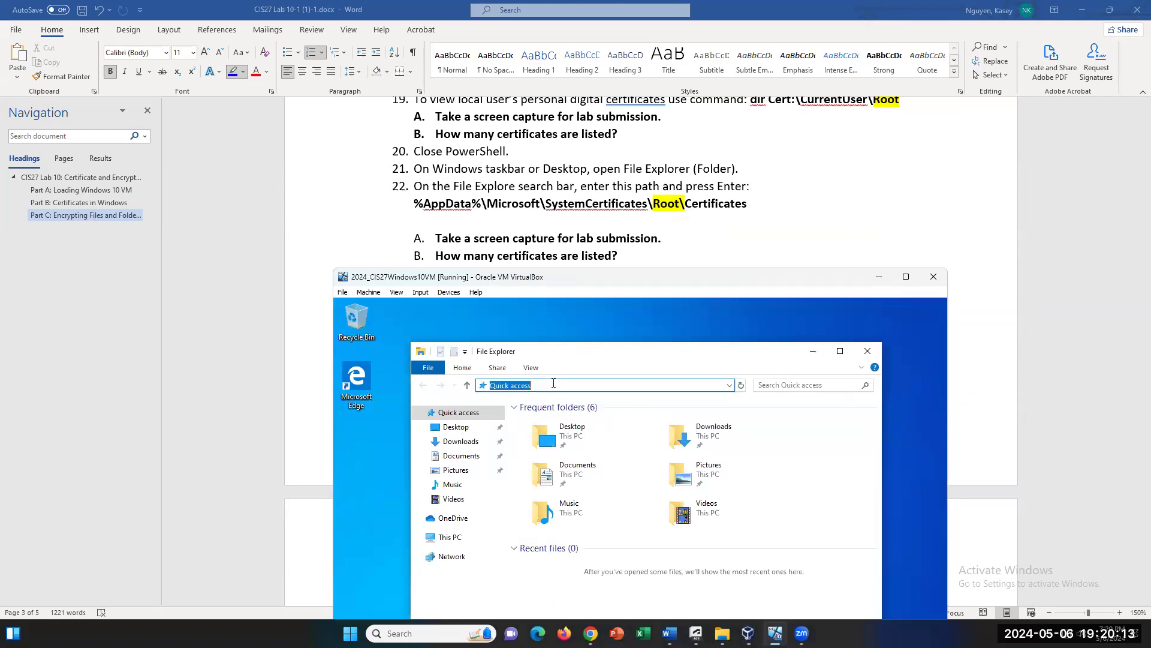
{"action": "type", "text": "%AppData"}
{"action": "type", "text": "%/Microsoft\\"}
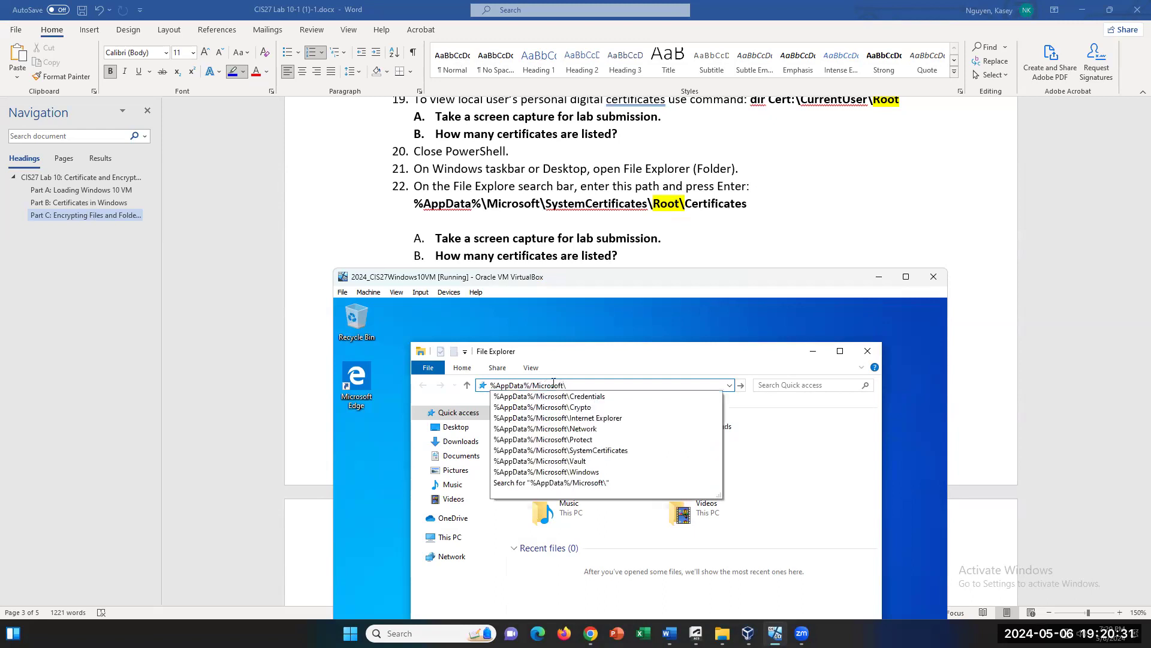
{"action": "type", "text": "System"}
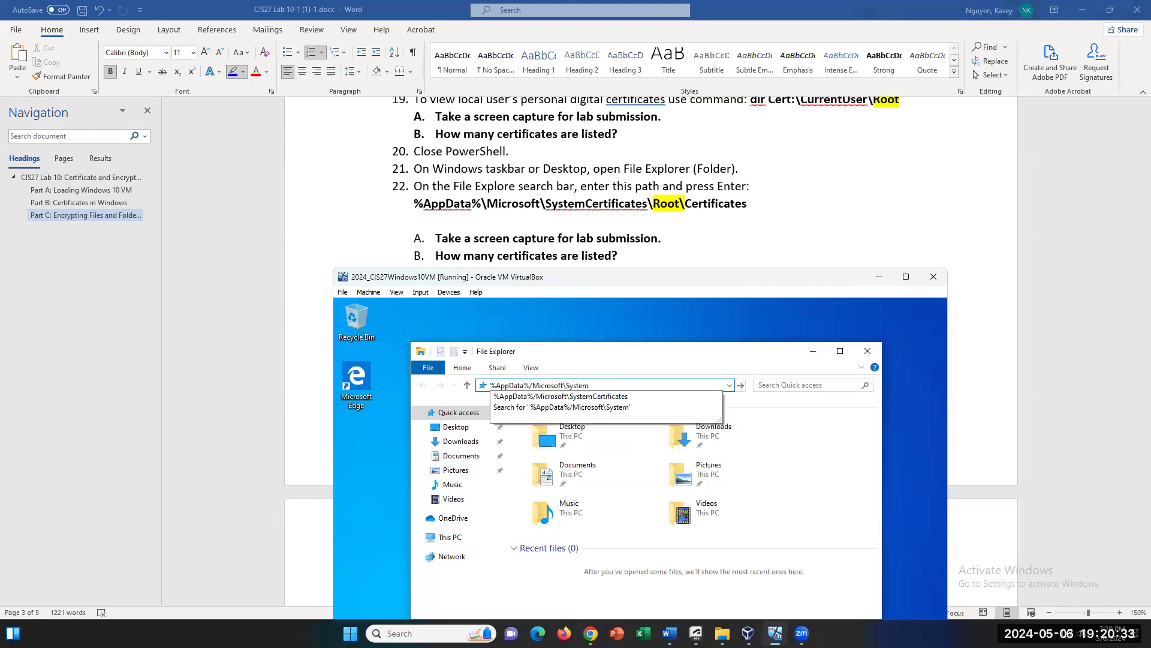
{"action": "type", "text": "Certificates\\Root"}
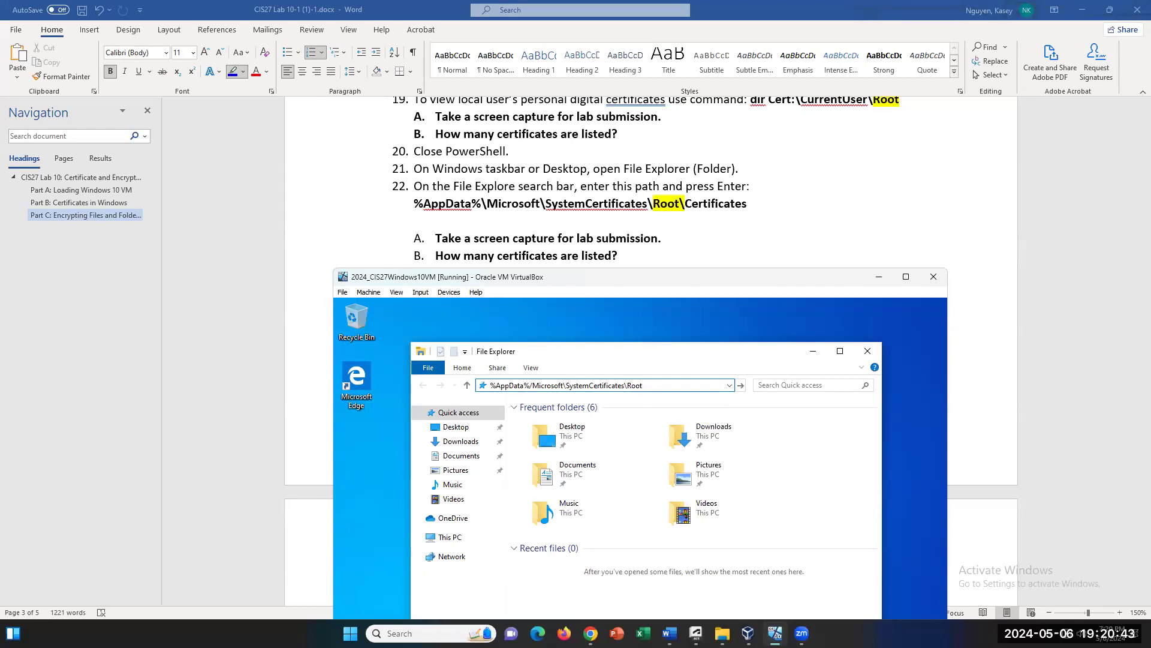
{"action": "key", "text": "BackSpace"}
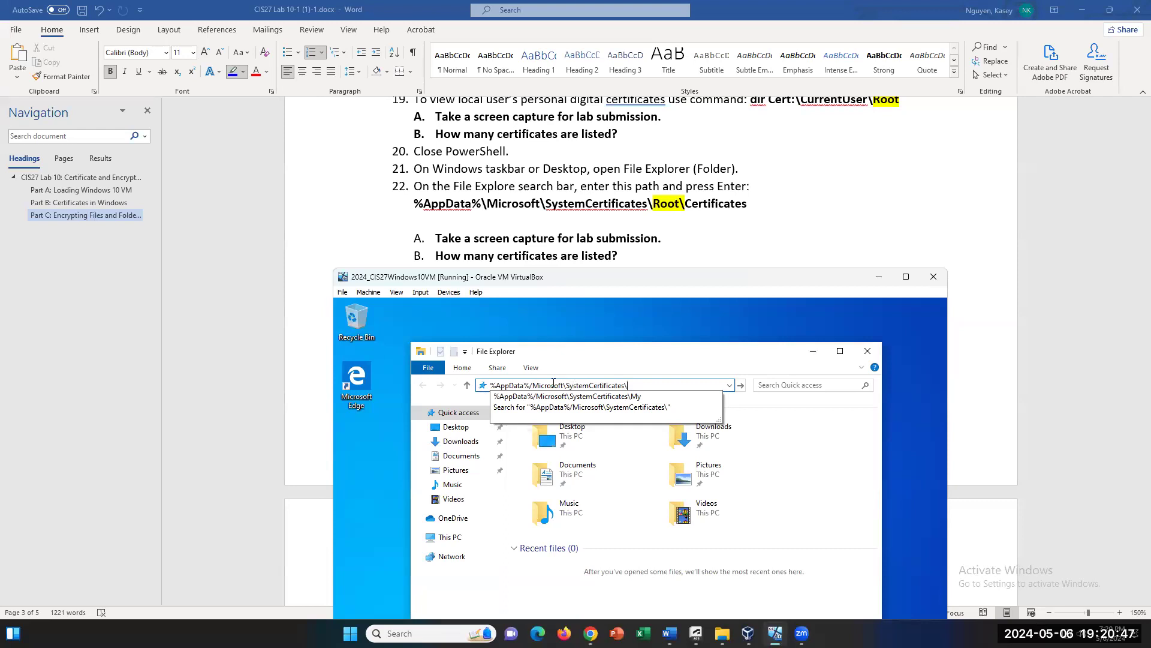
{"action": "type", "text": "Root\\C"}
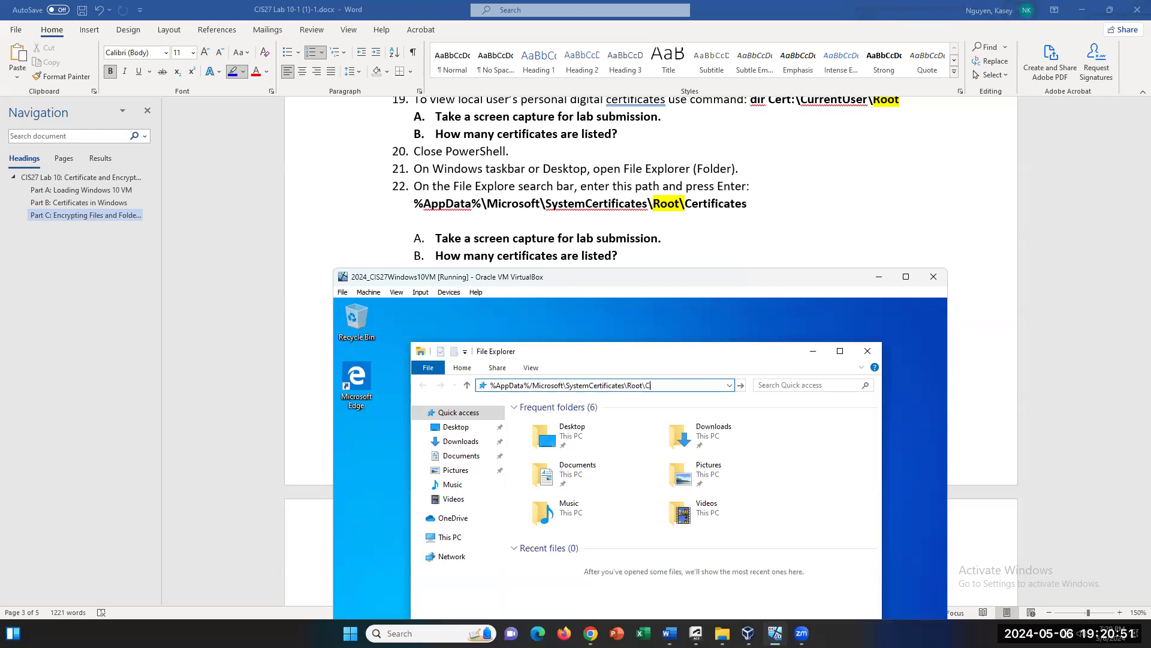
{"action": "type", "text": "erttificatr"}
{"action": "key", "text": "Return"}
{"action": "left_click", "coordinate": [774, 526]}
- Shorten the File Explorer path to %AppData%/Microsoft\SystemCertificates\Root and try to open that folder
{"action": "left_click", "coordinate": [642, 387]}
{"action": "key", "text": "BackSpace"}
{"action": "key", "text": "BackSpace"}
{"action": "key", "text": "BackSpace"}
{"action": "key", "text": "BackSpace"}
{"action": "key", "text": "BackSpace"}
{"action": "key", "text": "BackSpace"}
{"action": "key", "text": "BackSpace"}
{"action": "key", "text": "BackSpace"}
{"action": "key", "text": "BackSpace"}
{"action": "key", "text": "Return"}
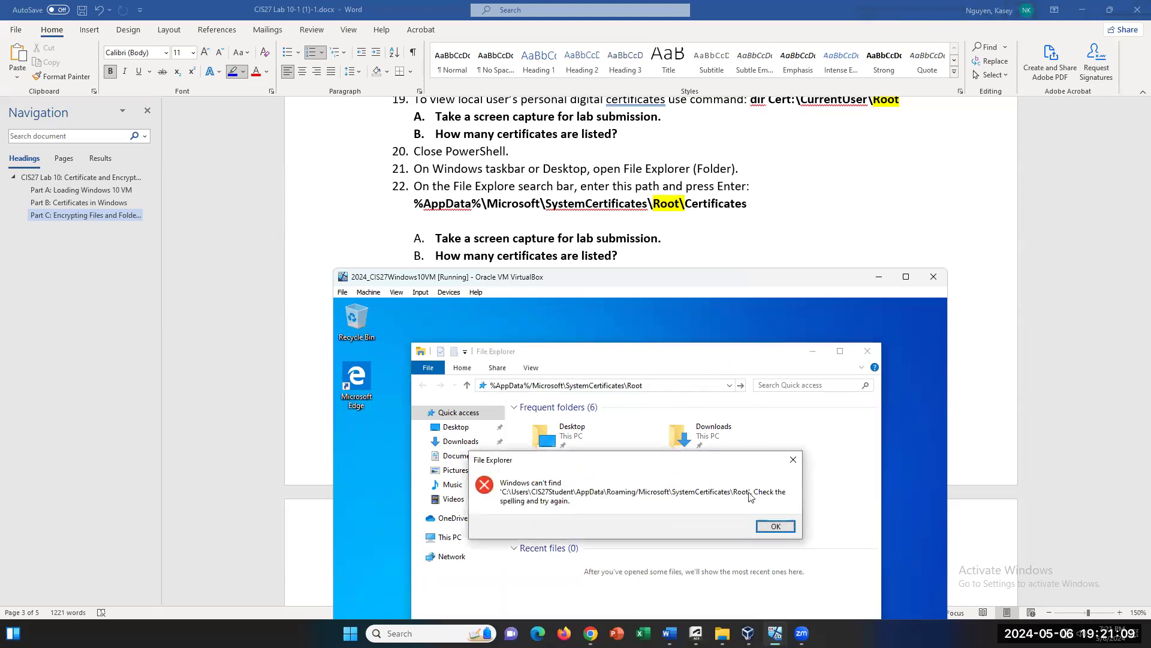
{"action": "left_click", "coordinate": [776, 527]}
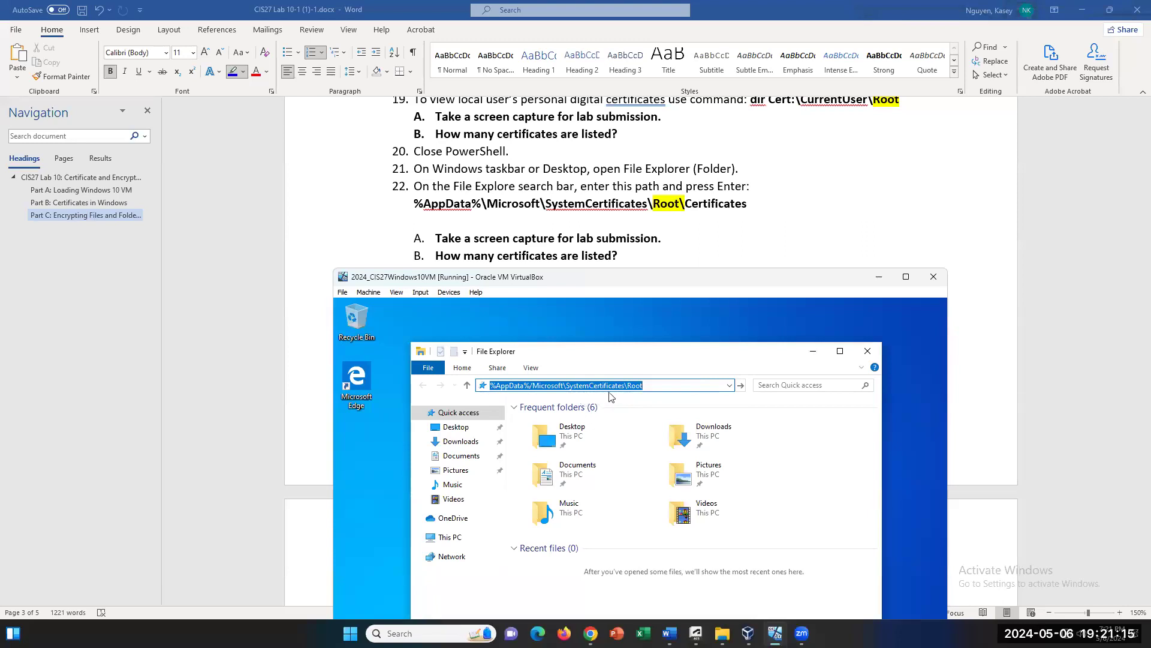
- Remove Root from the path and open the %AppData%/Microsoft\SystemCertificates\ folder
{"action": "left_click", "coordinate": [671, 385]}
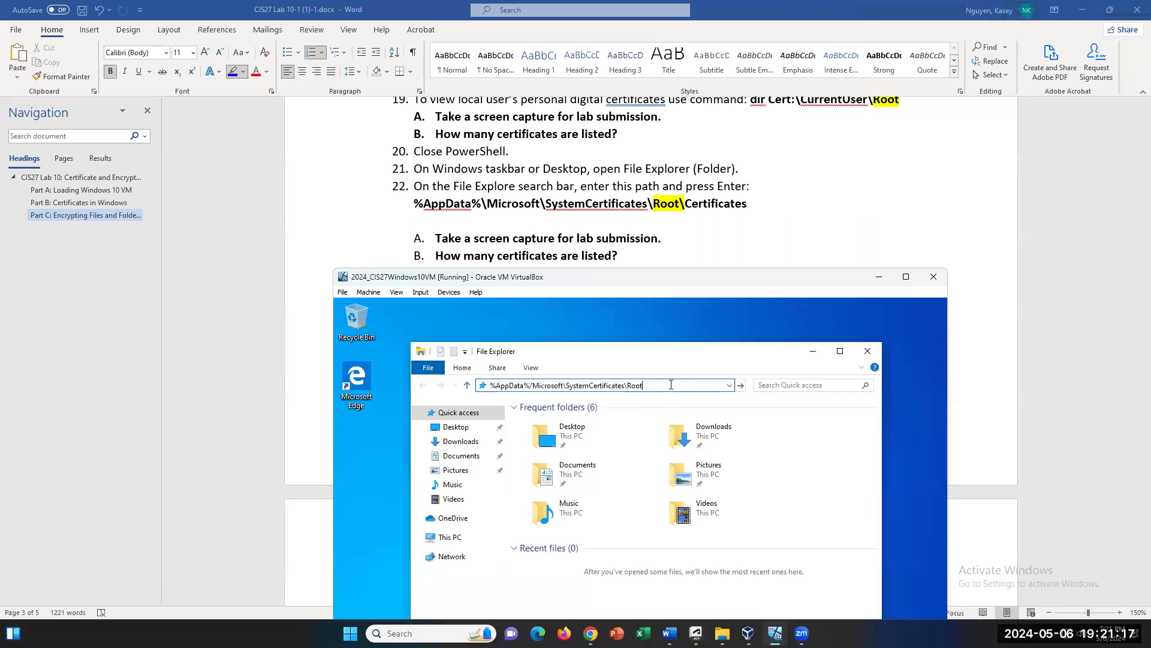
{"action": "key", "text": "BackSpace"}
{"action": "key", "text": "BackSpace"}
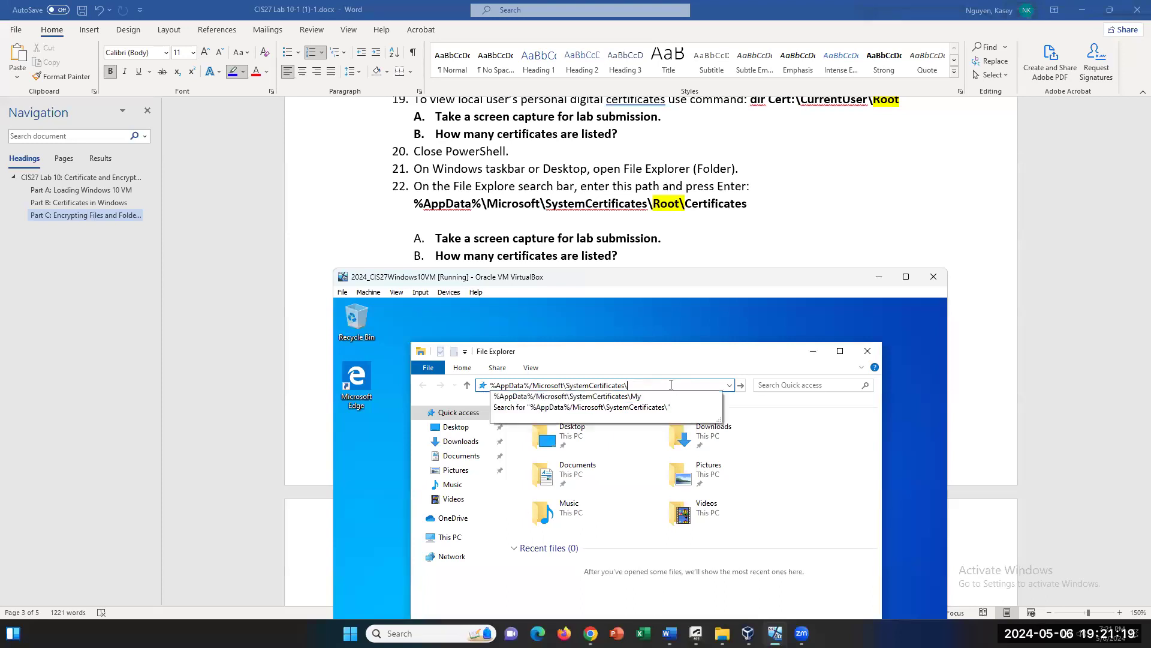
{"action": "key", "text": "Return"}
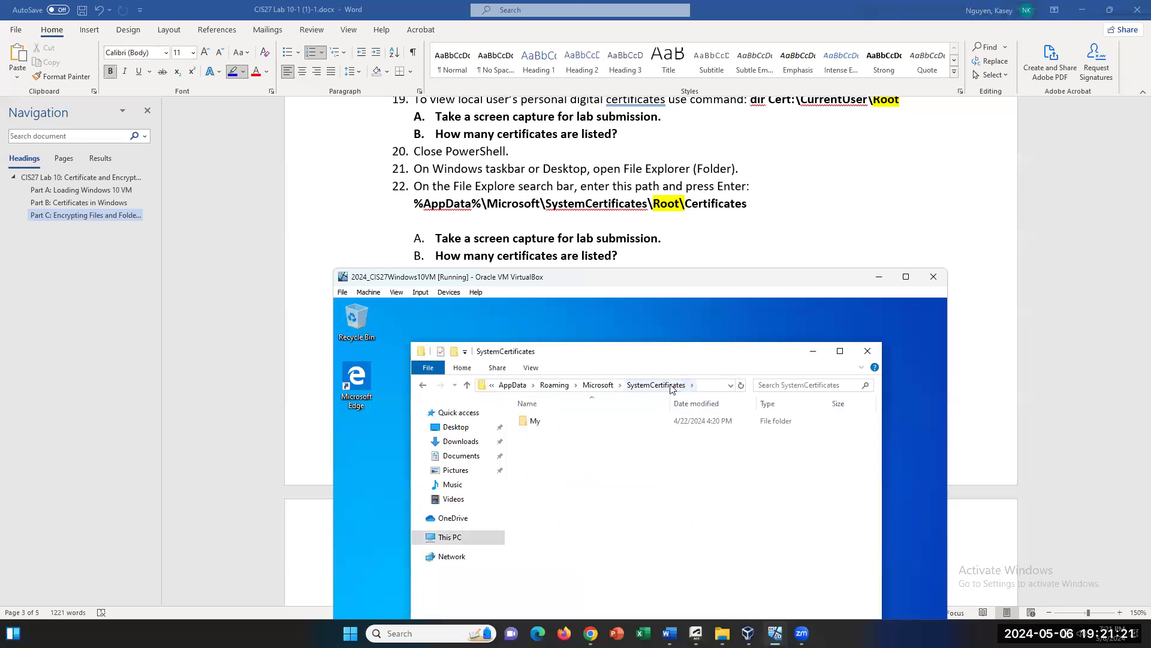
- Highlight Root\Certificates in blue in question 22 of the Word document and switch the highlighter to yellow
{"action": "left_click", "coordinate": [657, 206]}
{"action": "left_click_drag", "start_coordinate": [653, 204], "coordinate": [747, 204]}
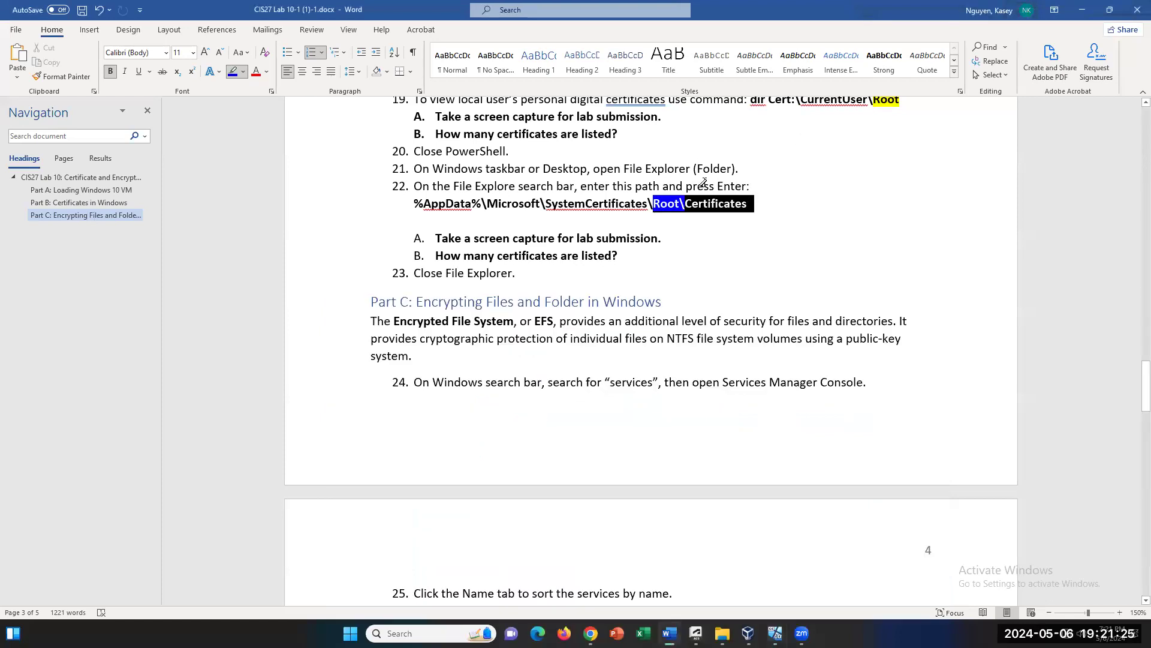
{"action": "left_click", "coordinate": [243, 71]}
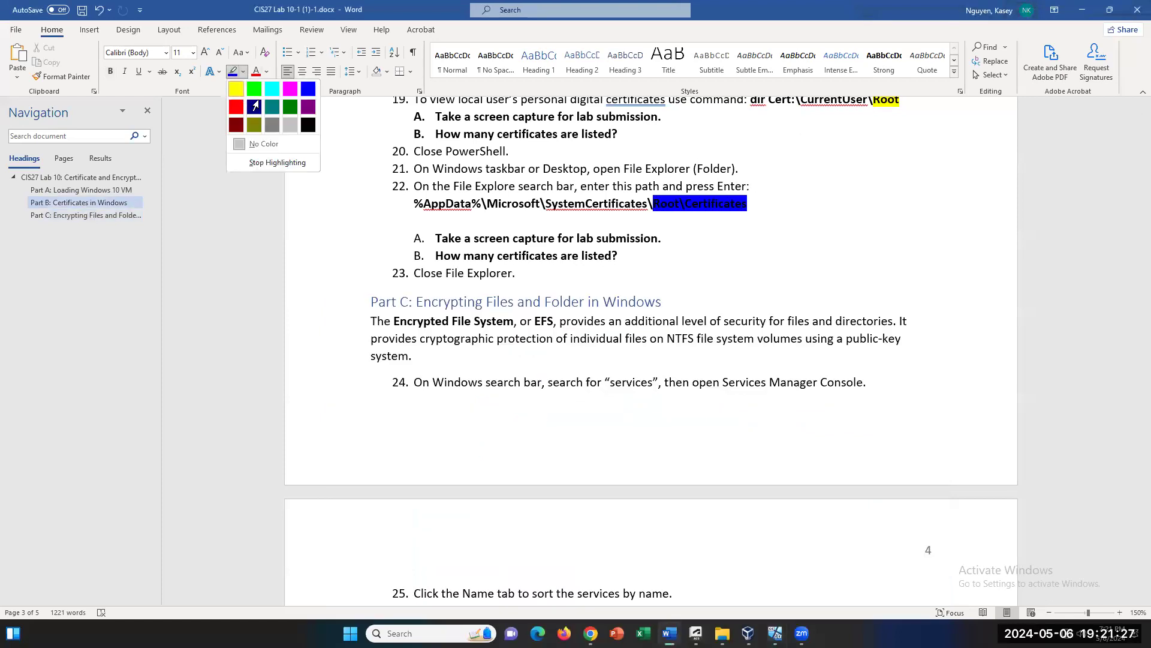
{"action": "left_click", "coordinate": [233, 85]}
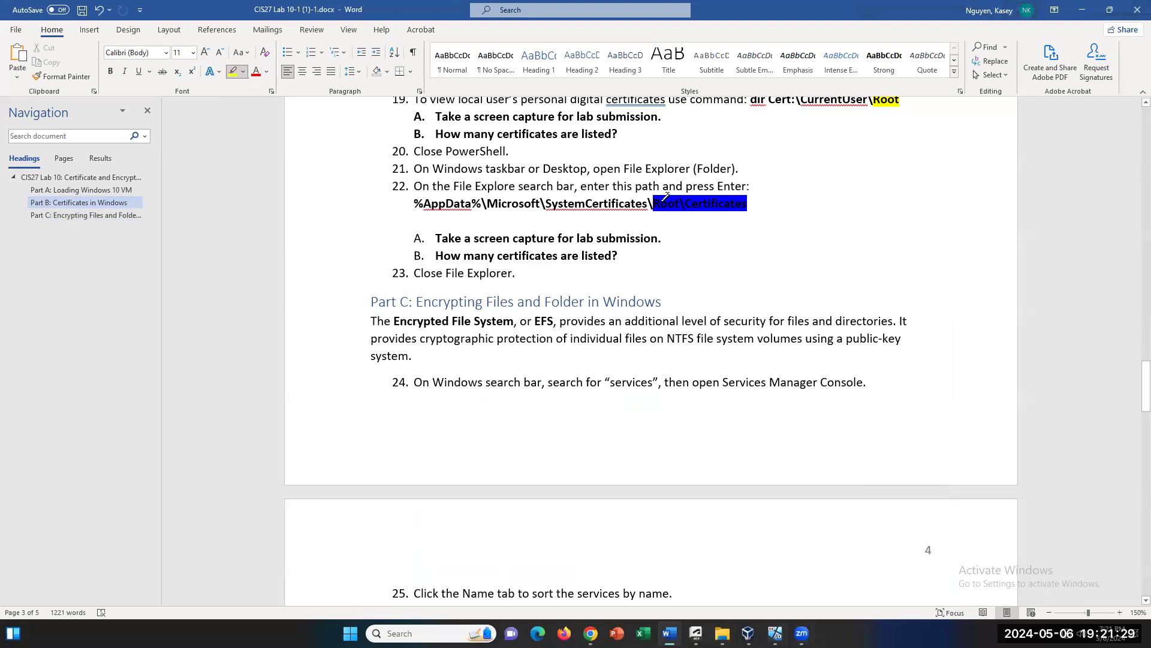
- Return to the virtual machine and open the My folder and its Certificates subfolder
{"action": "left_click", "coordinate": [724, 633]}
{"action": "left_click", "coordinate": [723, 633]}
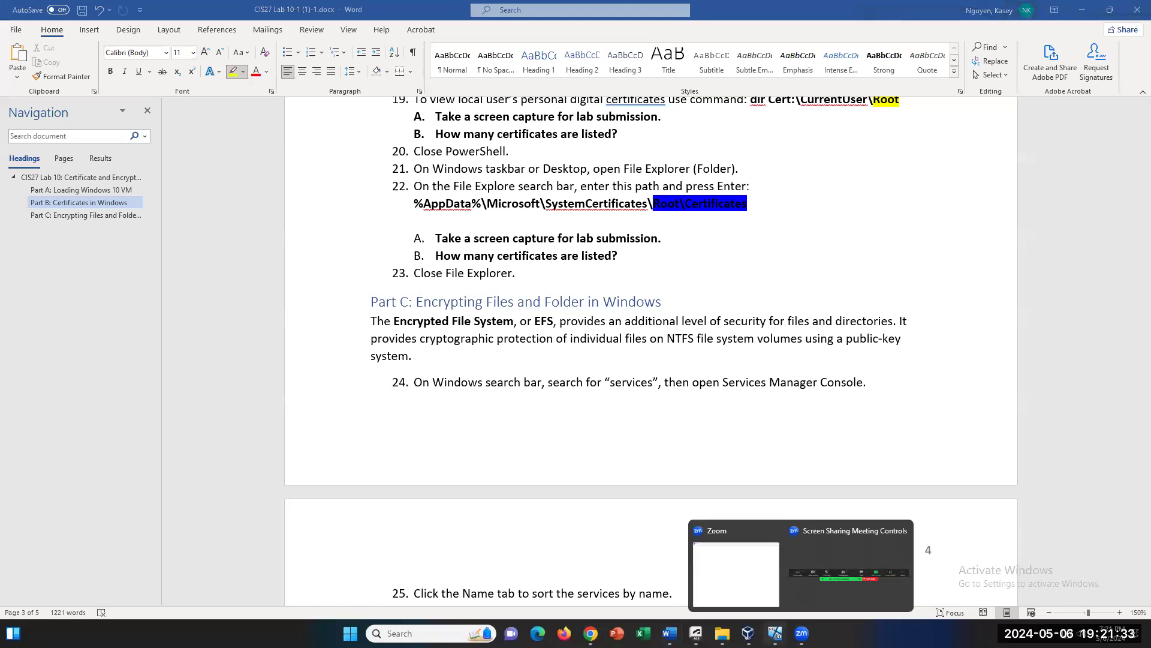
{"action": "left_click", "coordinate": [775, 633]}
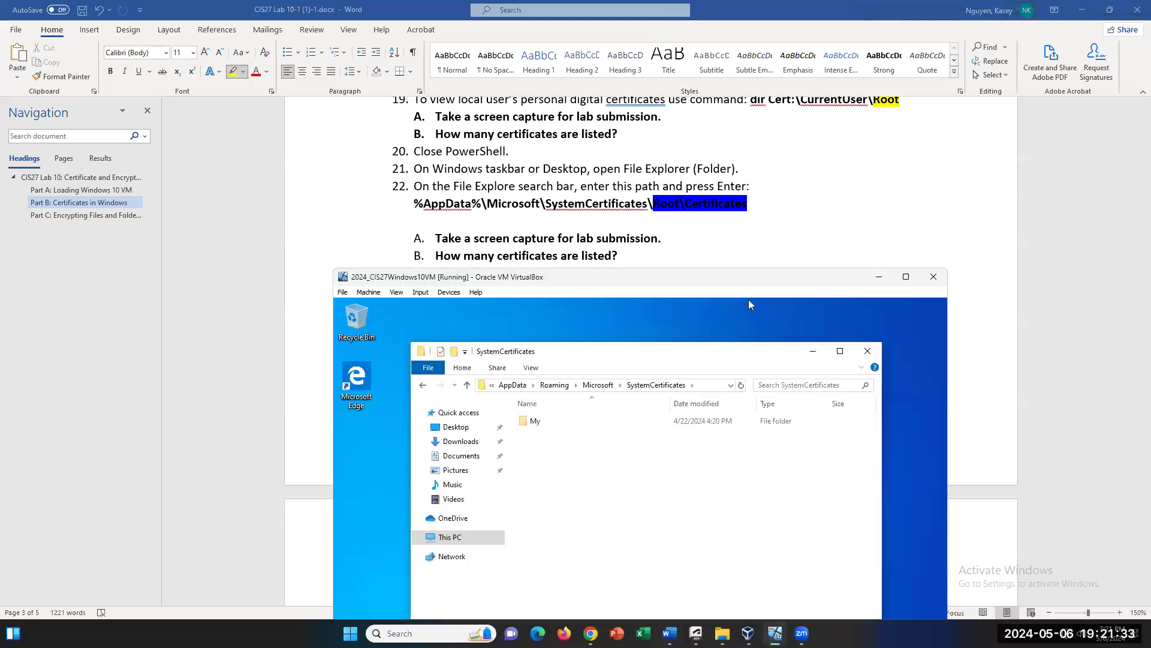
{"action": "double_click", "coordinate": [535, 422]}
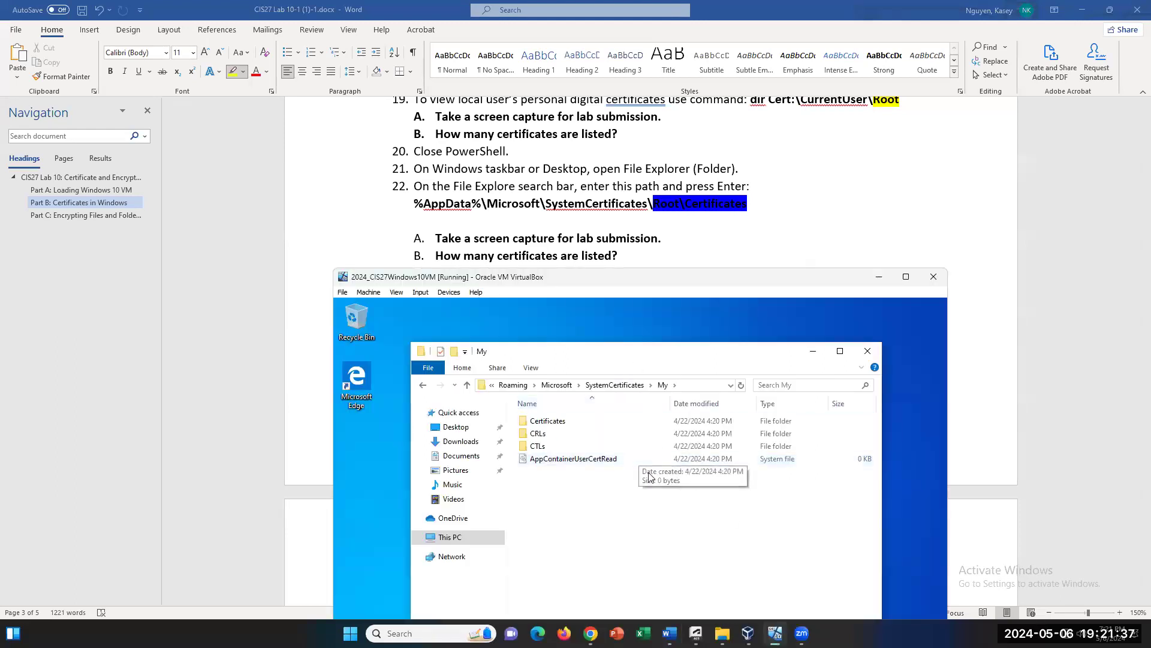
{"action": "double_click", "coordinate": [591, 423]}
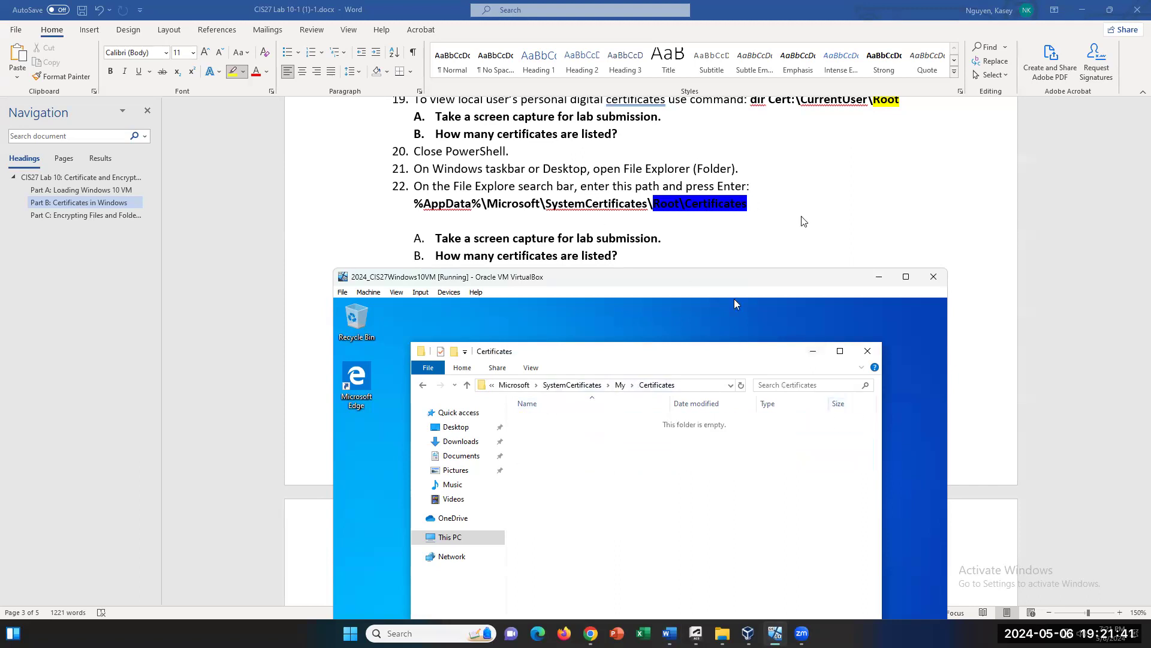
- Undo the latest highlighting changes in the Word document, including the blue highlight on Root\Certificates
{"action": "left_click", "coordinate": [795, 197]}
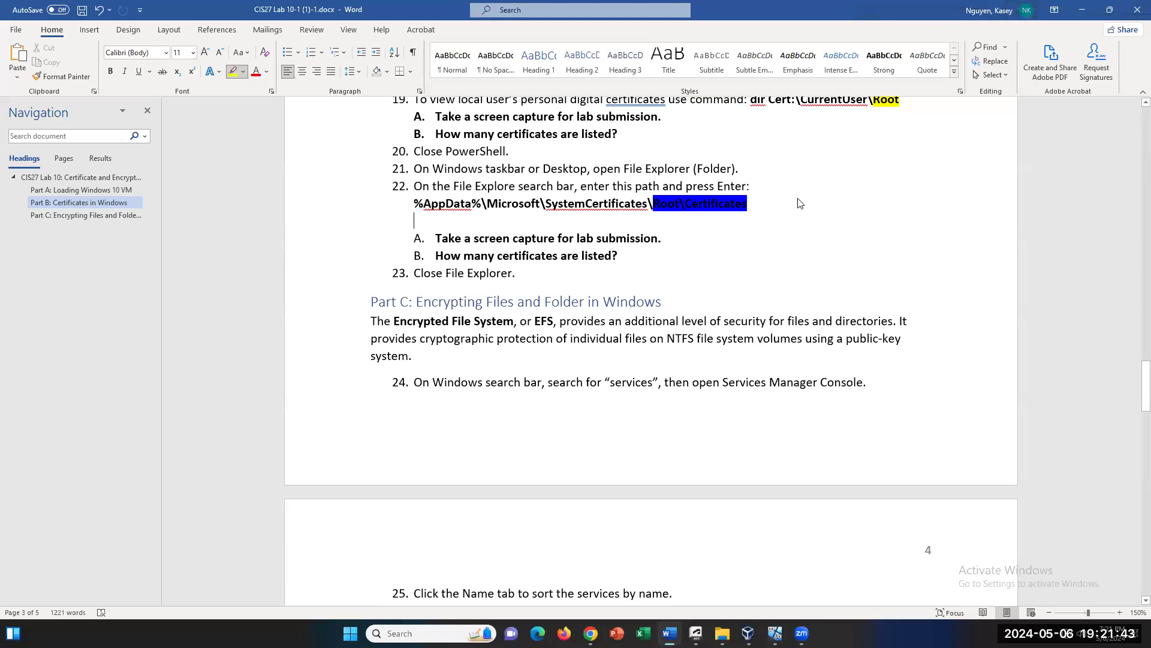
{"action": "key", "text": "ctrl+z"}
{"action": "key", "text": "ctrl+z"}
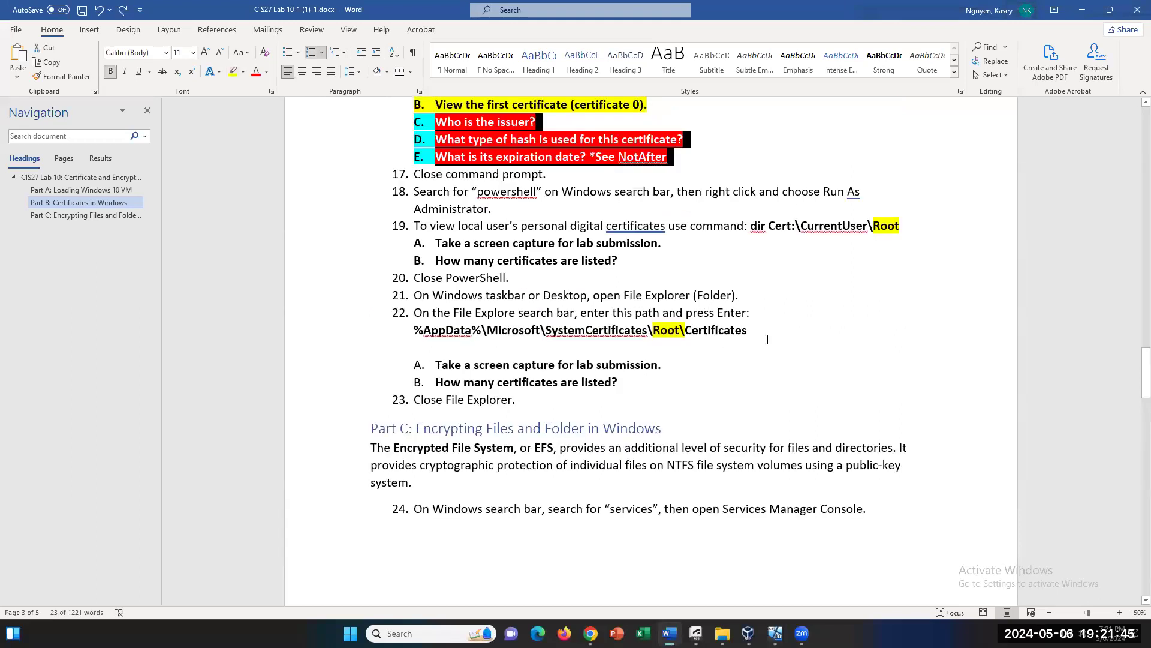
{"action": "key", "text": "ctrl+z"}
- Replace Root with My in question 22, making the path %AppData%\Microsoft\SystemCertificates\My\Certificates
{"action": "left_click", "coordinate": [684, 333]}
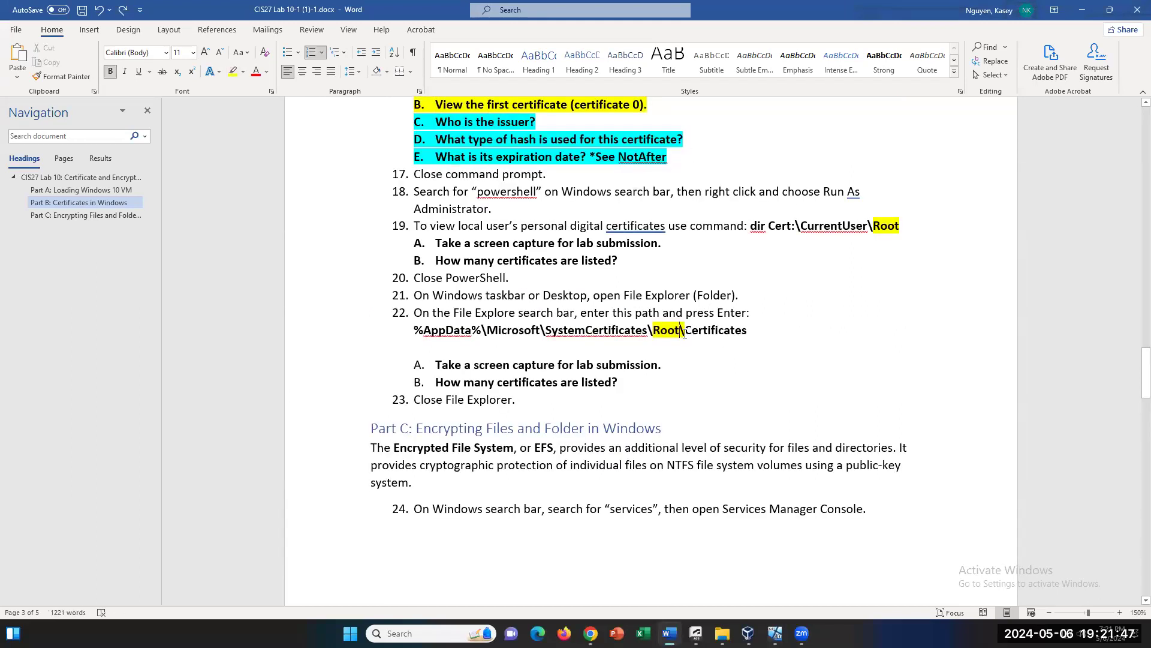
{"action": "key", "text": "BackSpace"}
{"action": "key", "text": "BackSpace"}
{"action": "key", "text": "BackSpace"}
{"action": "key", "text": "BackSpace"}
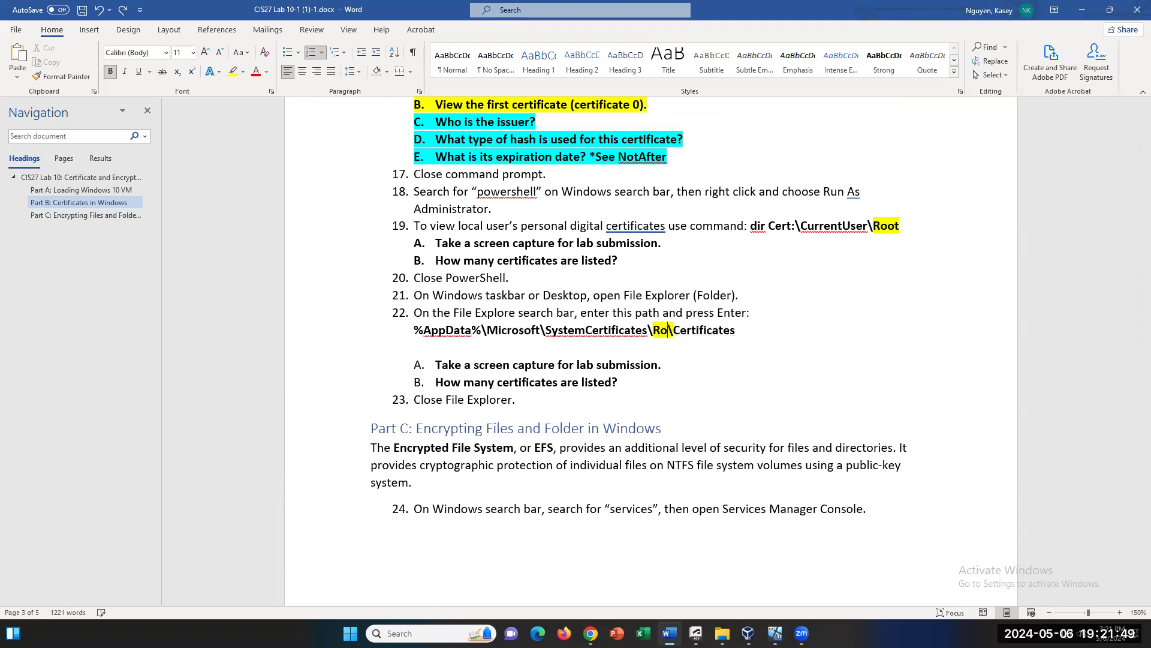
{"action": "type", "text": "My"}
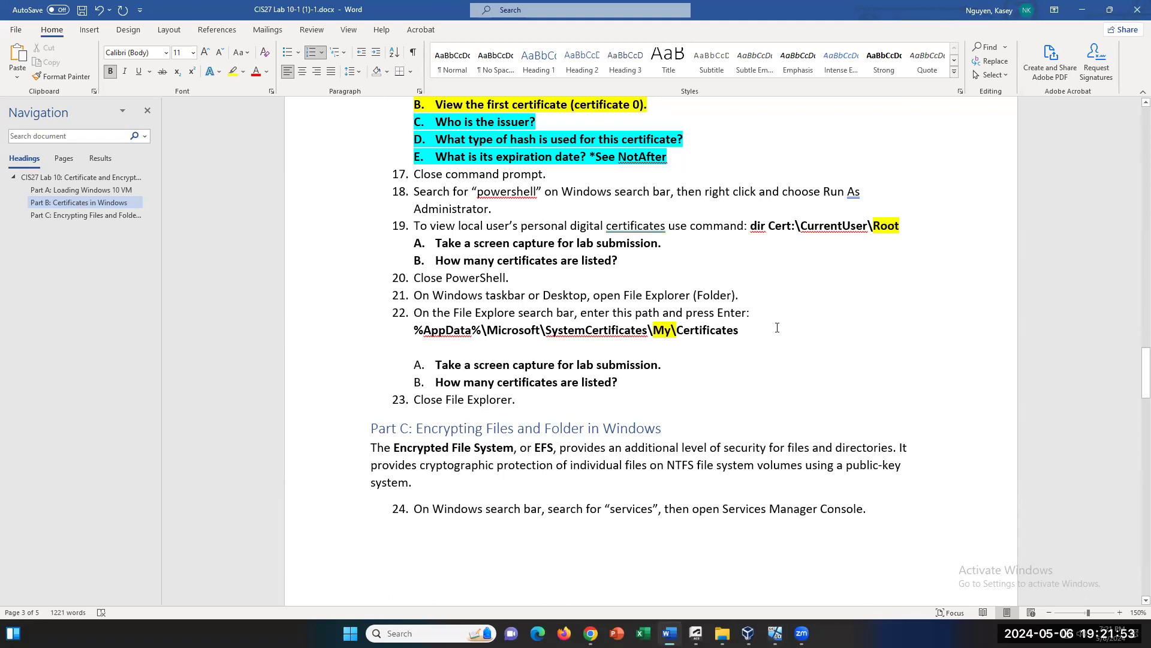
{"action": "key", "text": "BackSpace"}
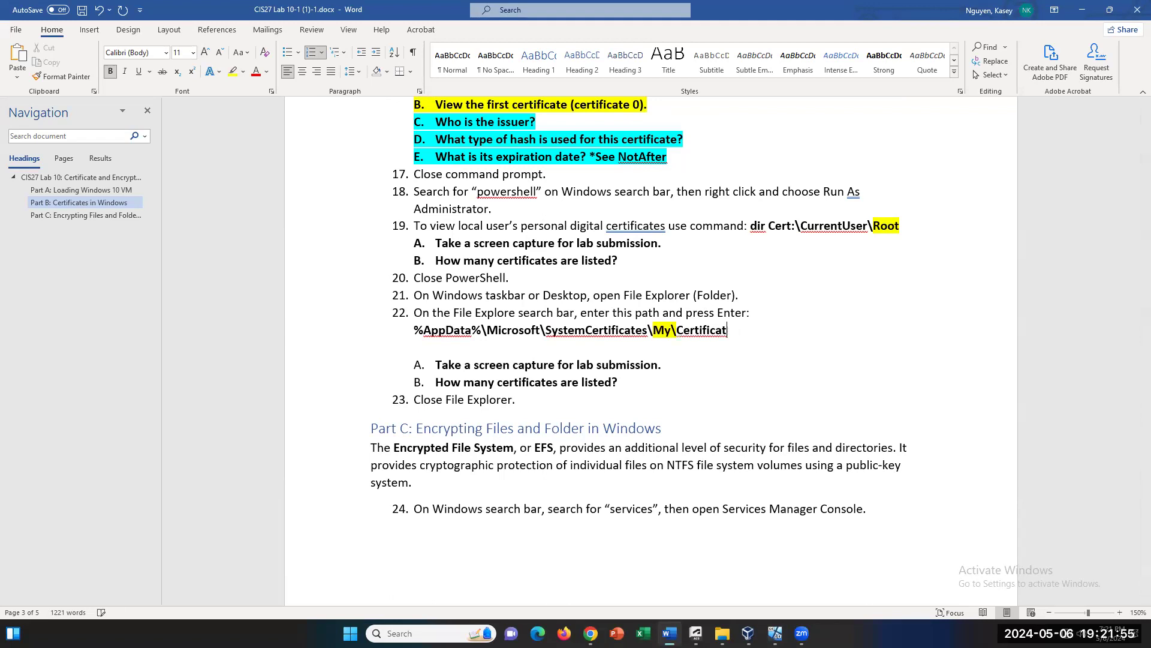
{"action": "type", "text": "s"}
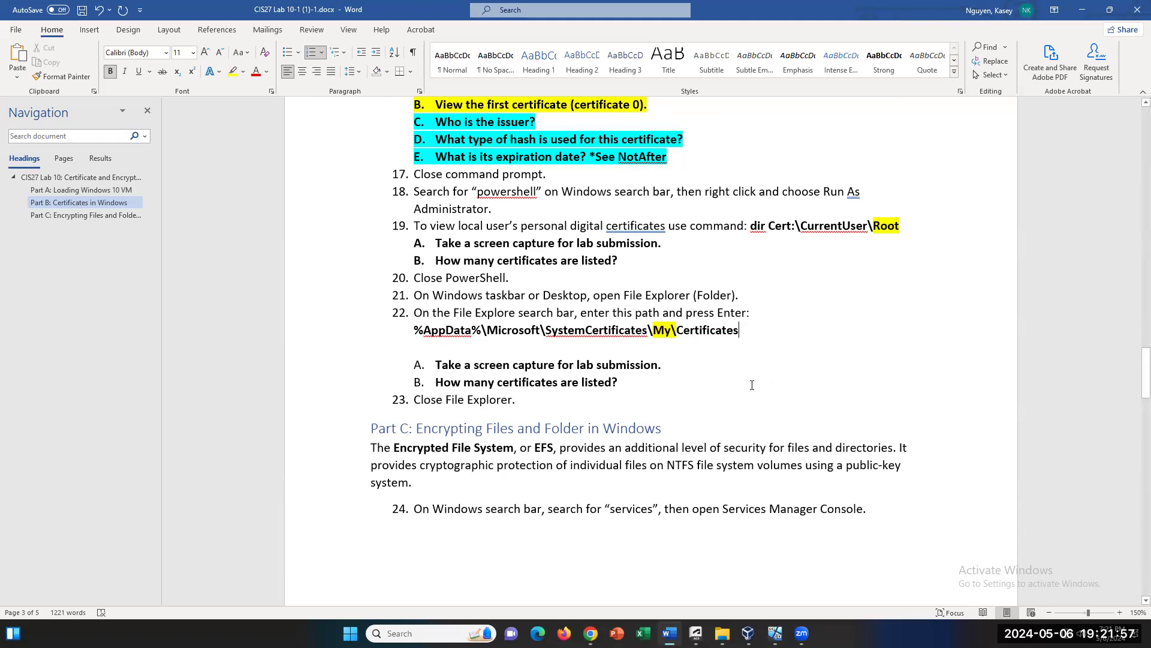
- Go back to the My folder in the virtual machine's File Explorer and look inside its CRLs subfolder
{"action": "left_click", "coordinate": [775, 633]}
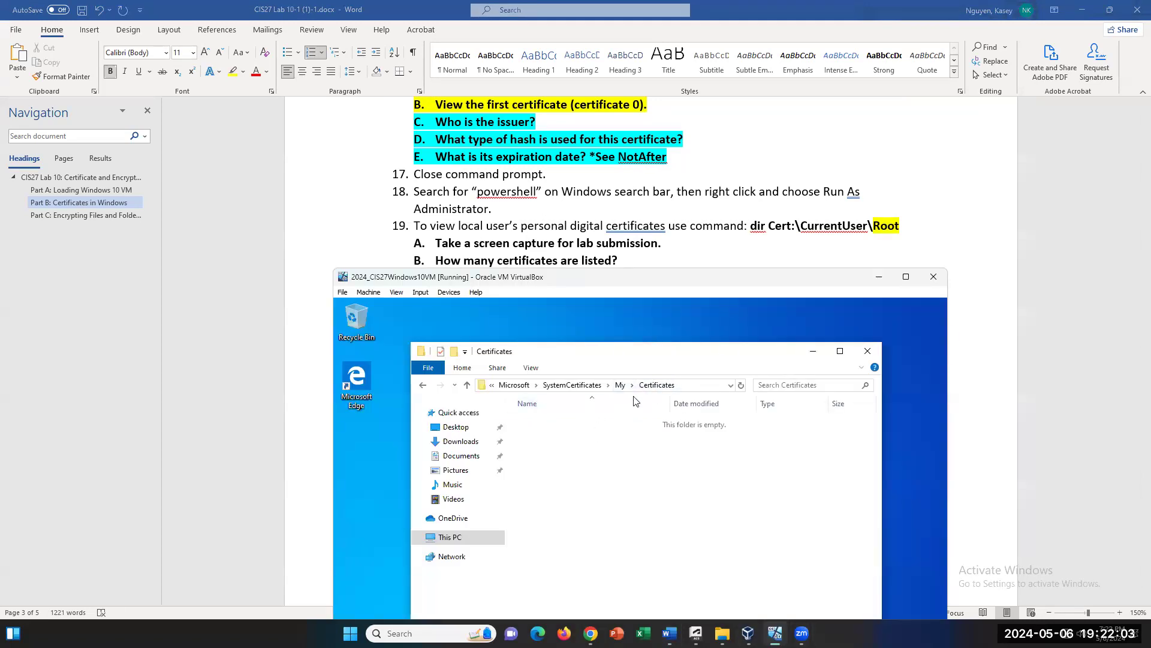
{"action": "left_click", "coordinate": [620, 384]}
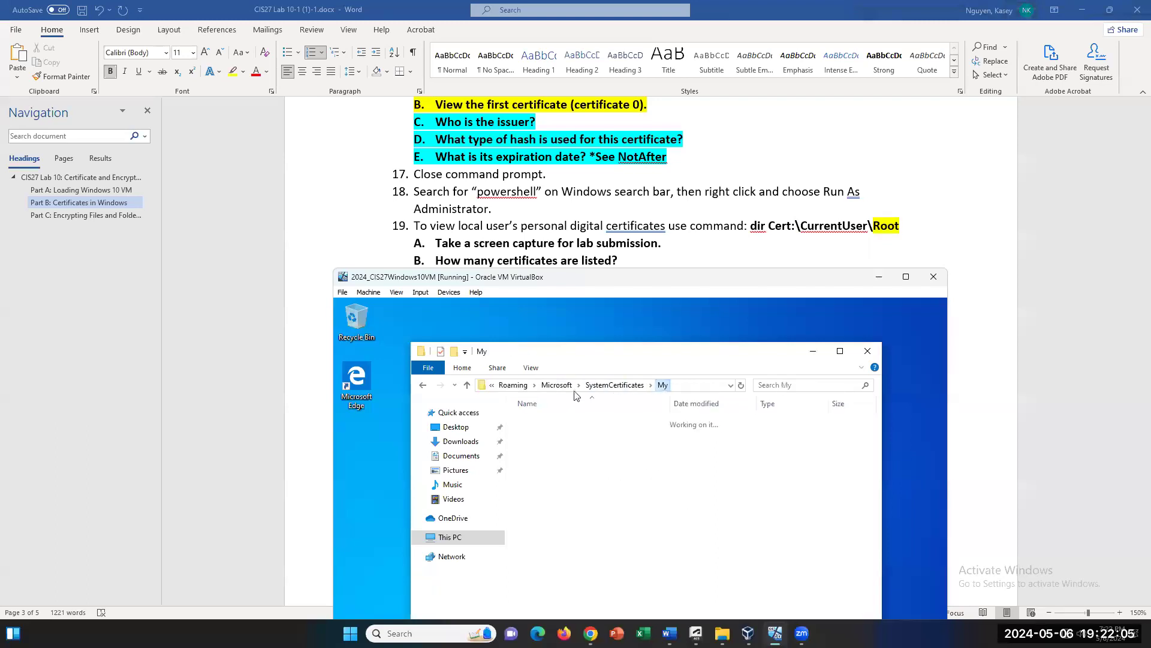
{"action": "left_click", "coordinate": [578, 385]}
{"action": "left_click", "coordinate": [559, 503]}
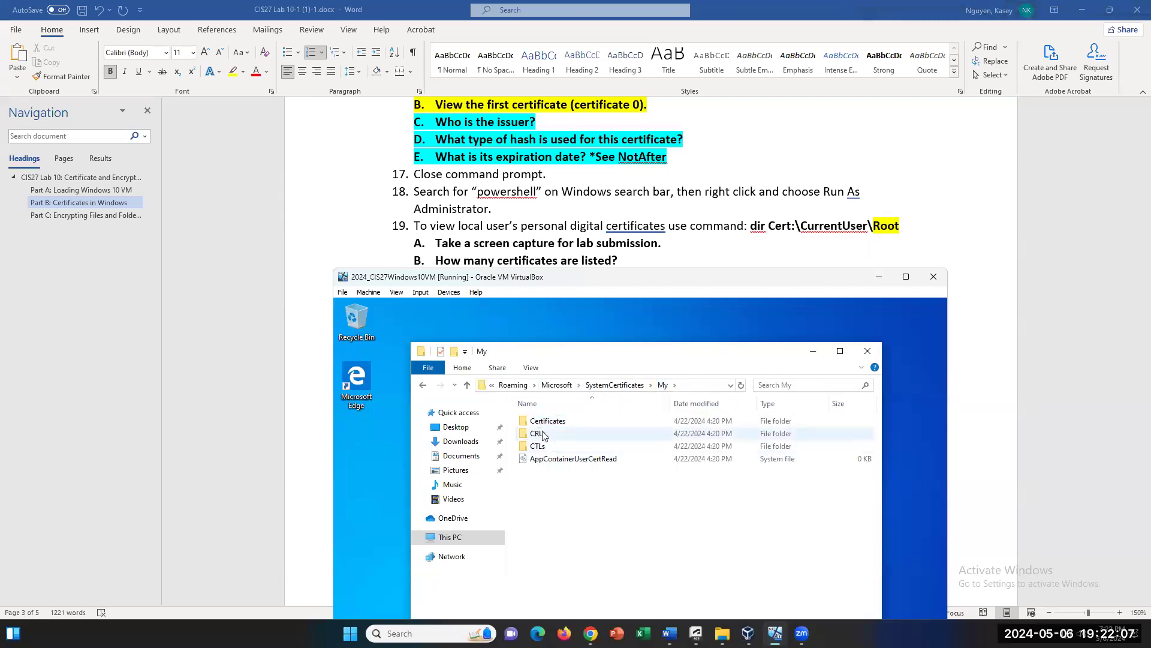
{"action": "double_click", "coordinate": [558, 435]}
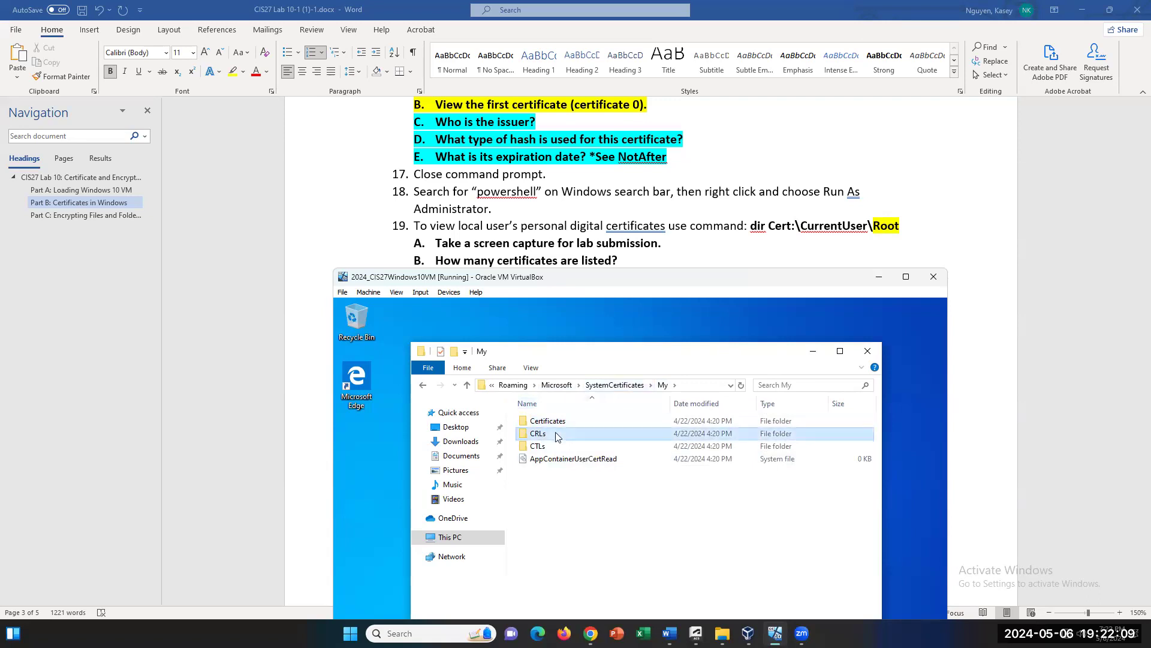
- Go up to the Microsoft folder, reopen SystemCertificates and My, and check them against question 22's path
{"action": "left_click", "coordinate": [607, 385]}
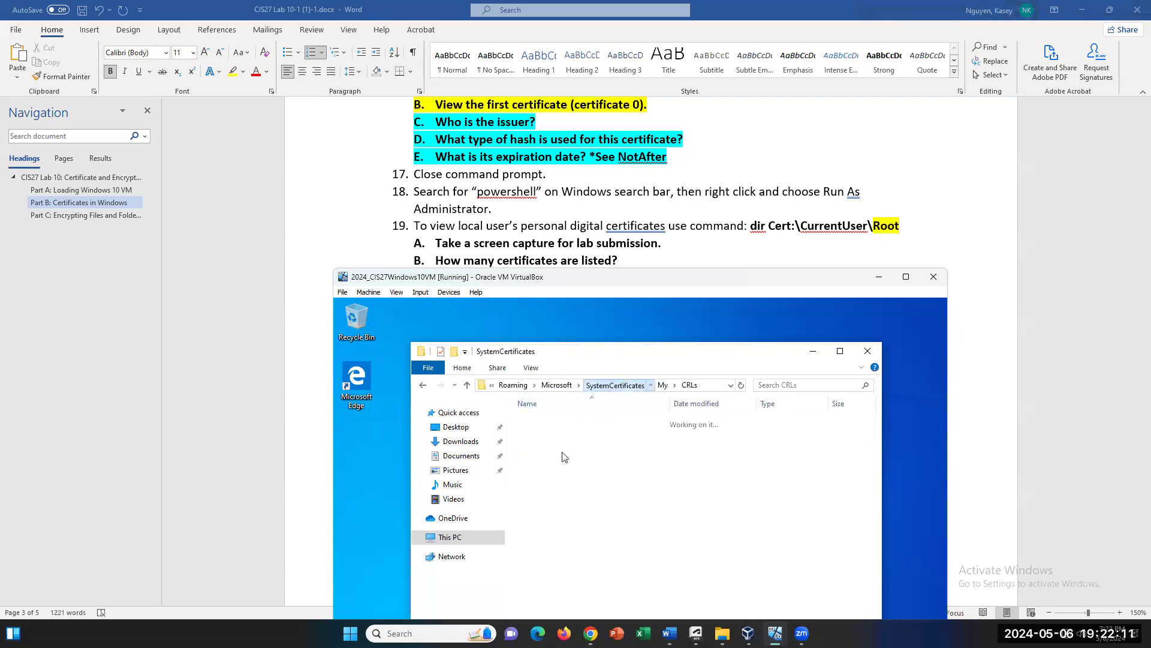
{"action": "left_click", "coordinate": [598, 385]}
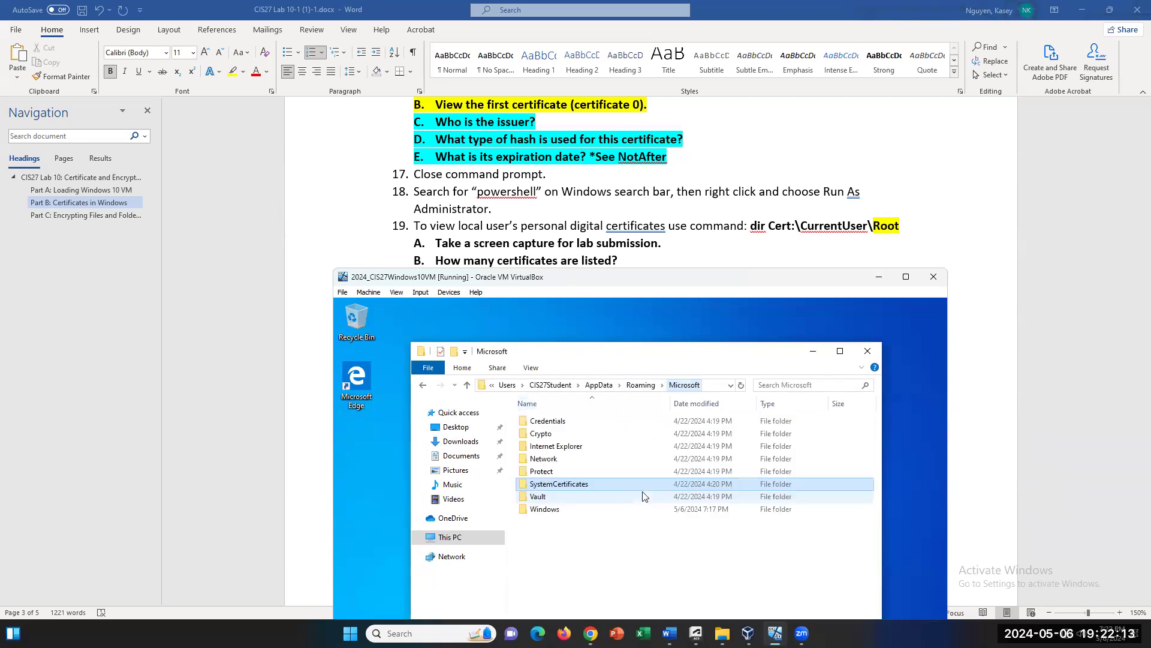
{"action": "double_click", "coordinate": [577, 486]}
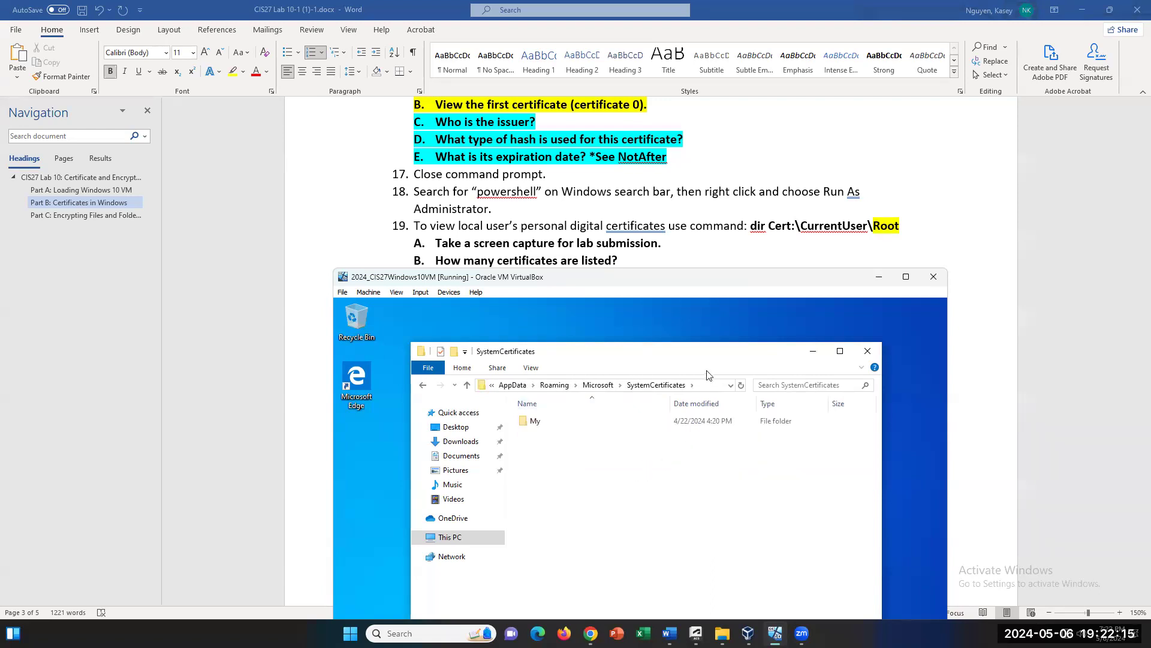
{"action": "double_click", "coordinate": [611, 423]}
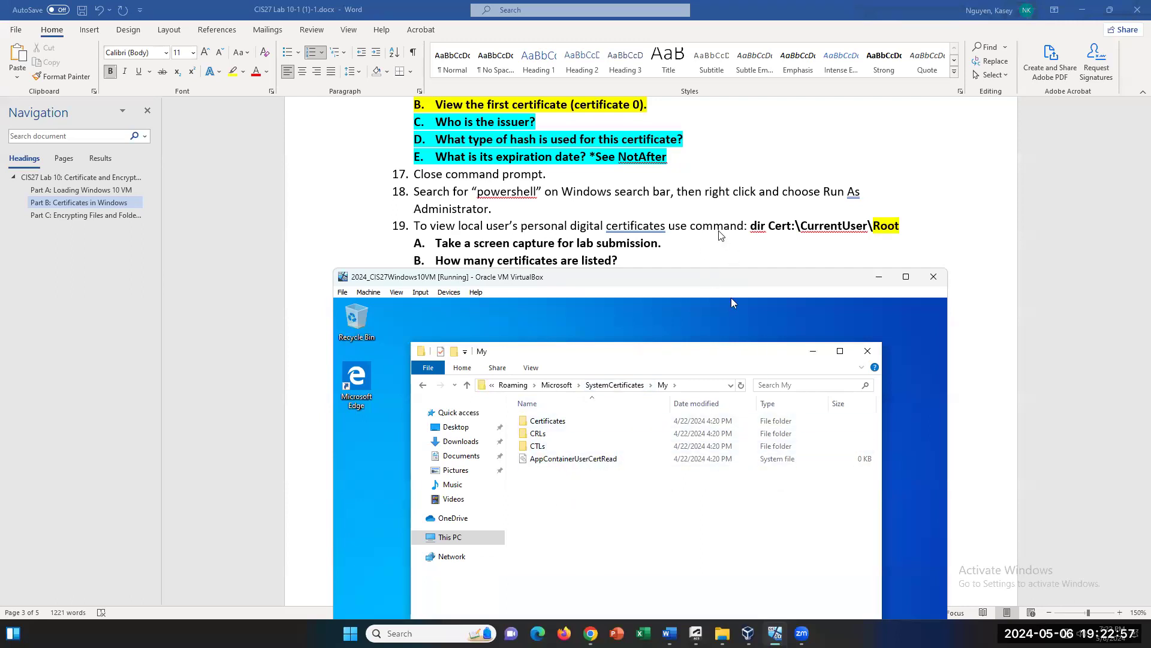
{"action": "scroll", "coordinate": [721, 235], "scroll_direction": "down", "scroll_amount": 2}
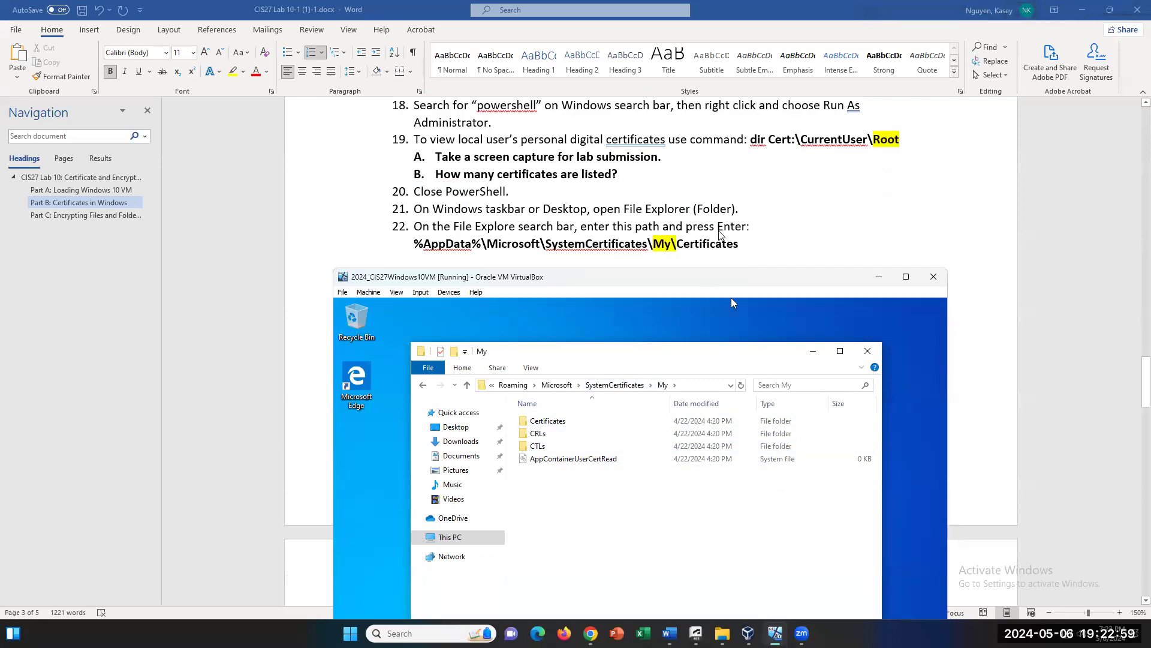
- Select question 22's File Explorer path in the lab document for reference and return to the virtual machine window
{"action": "scroll", "coordinate": [719, 232], "scroll_direction": "down", "scroll_amount": 1}
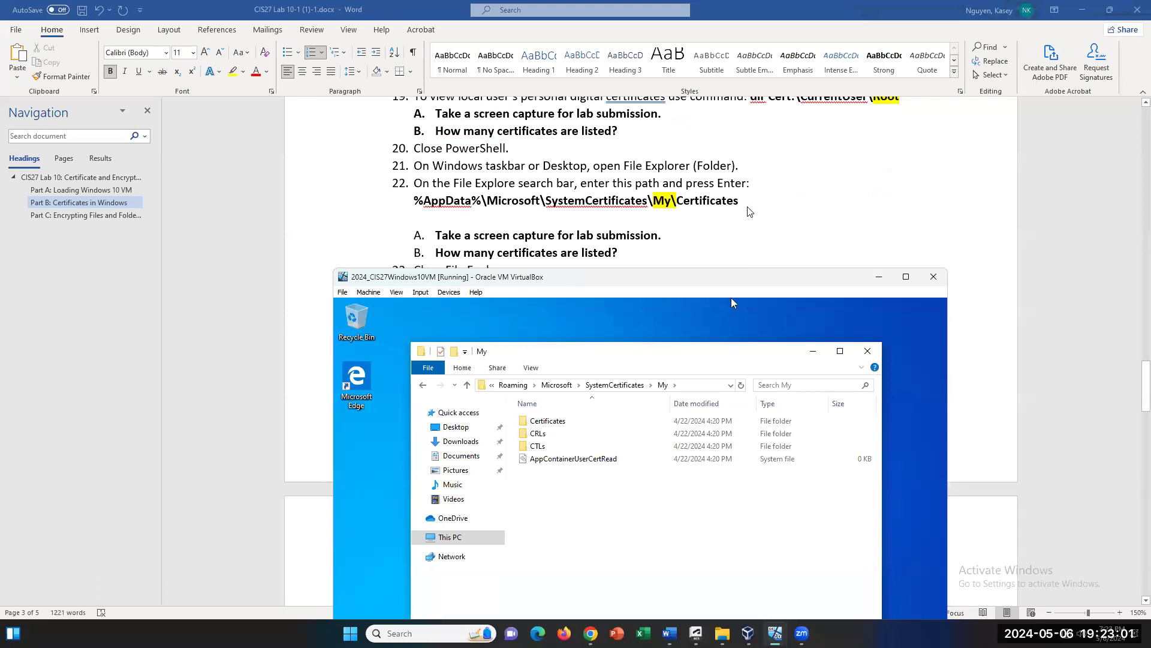
{"action": "left_click", "coordinate": [747, 211]}
{"action": "left_click_drag", "start_coordinate": [401, 200], "coordinate": [747, 204]}
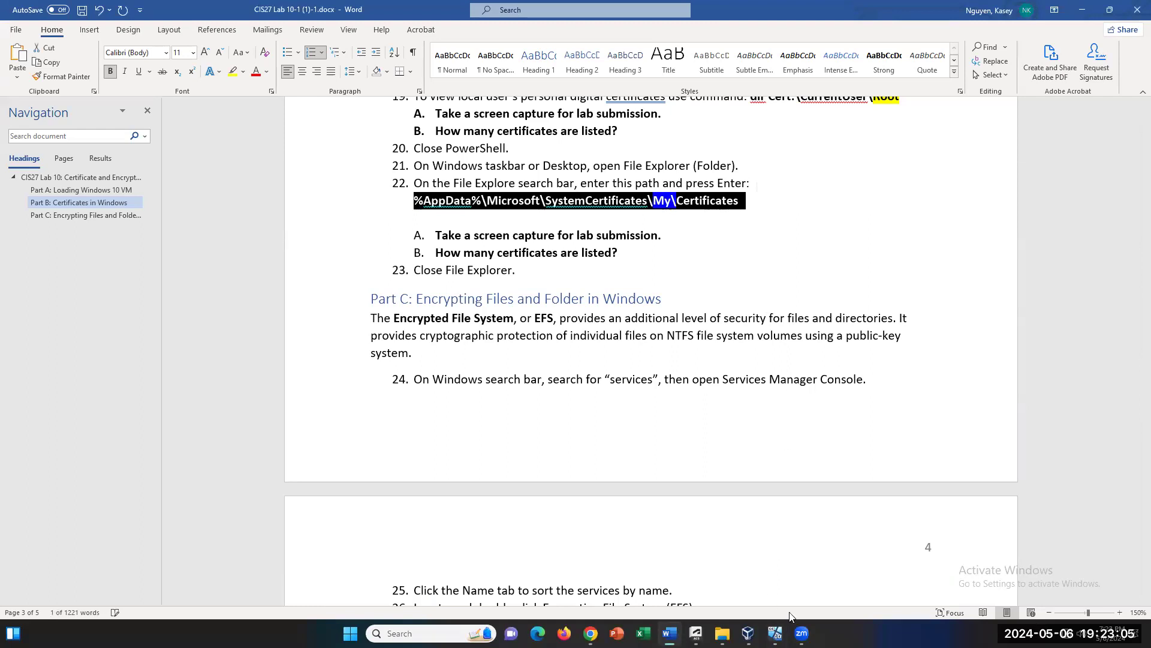
{"action": "left_click", "coordinate": [750, 634]}
{"action": "left_click", "coordinate": [750, 634]}
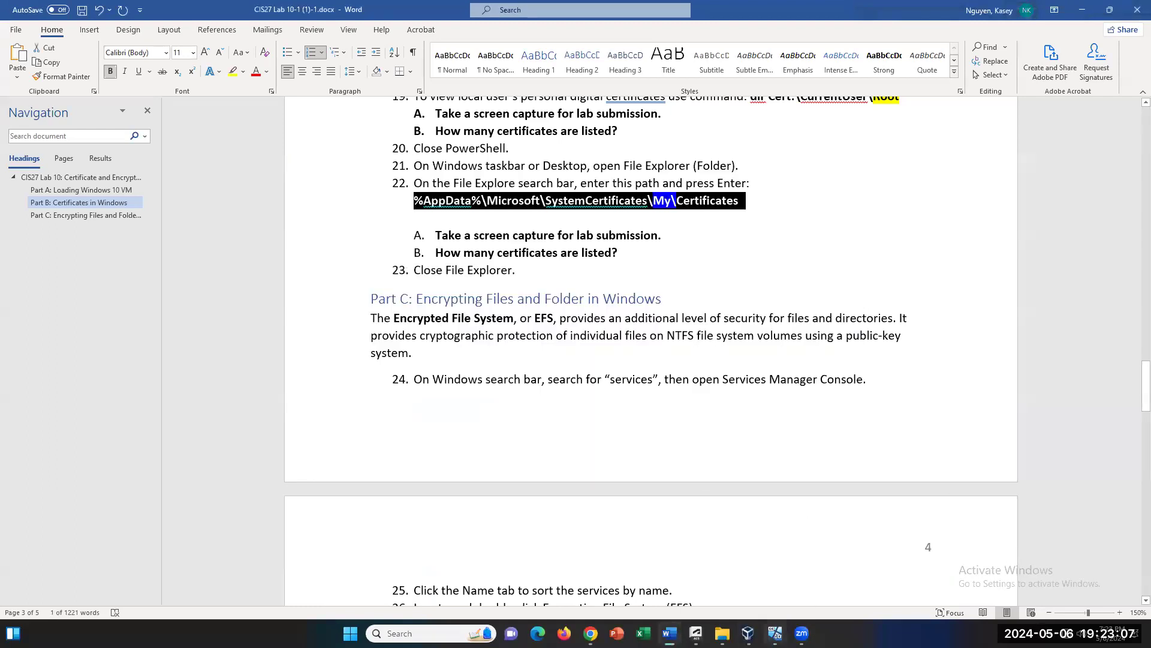
{"action": "left_click", "coordinate": [775, 634]}
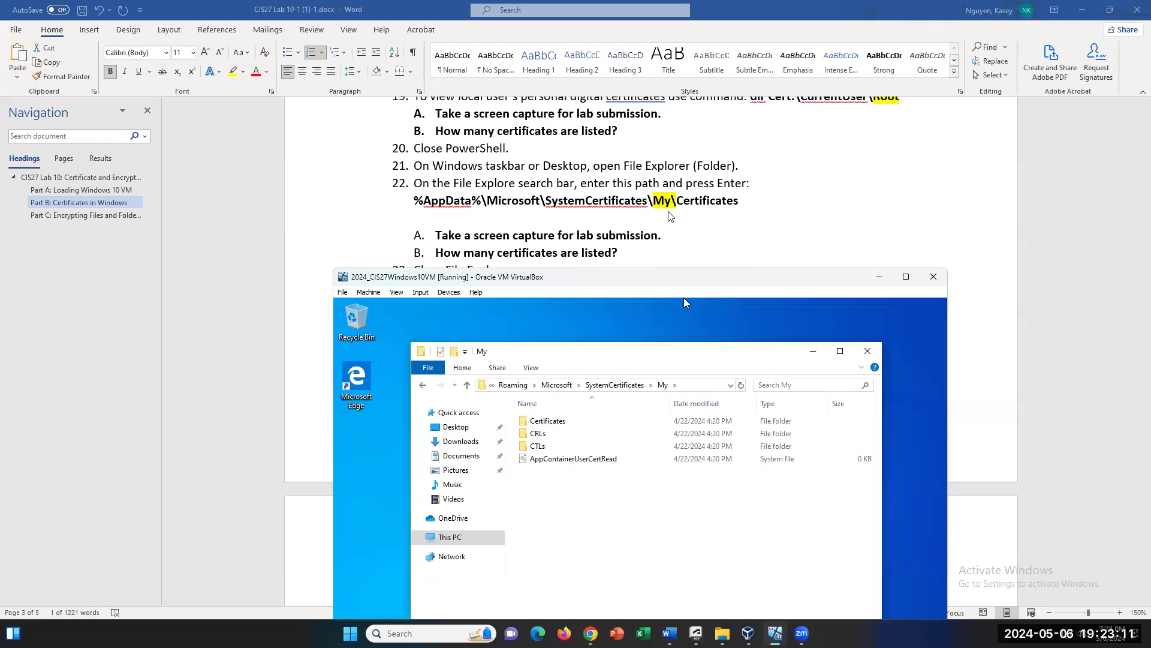
- Look inside the Certificates folder under My in the virtual machine and go back up to the Roaming folder
{"action": "double_click", "coordinate": [584, 421]}
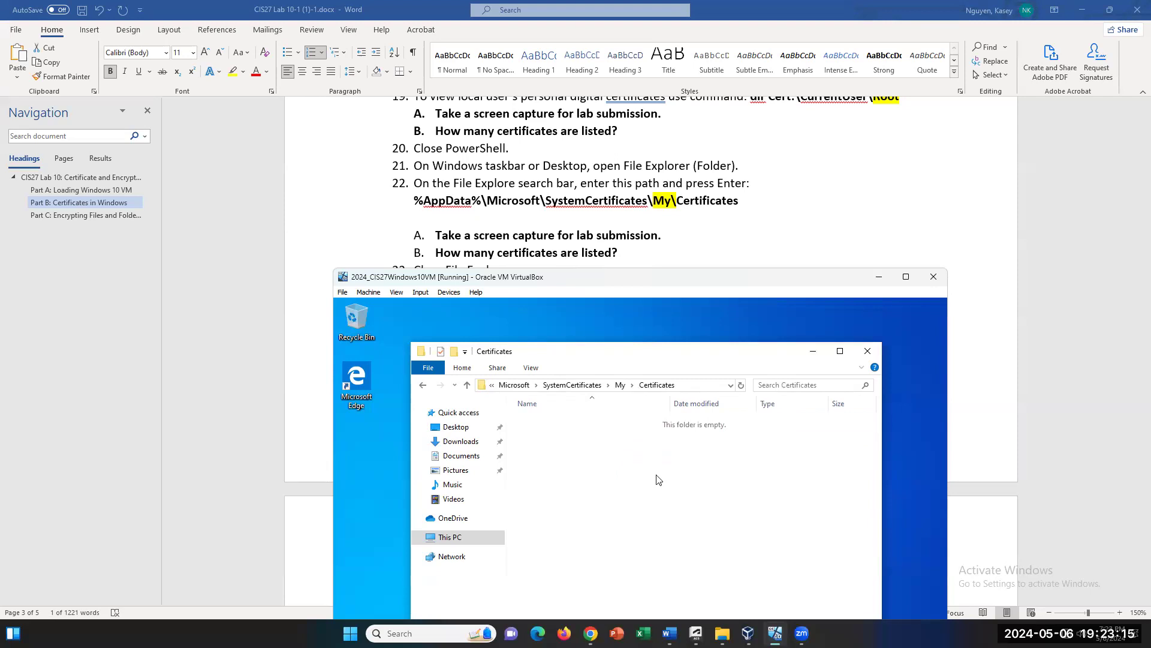
{"action": "left_click", "coordinate": [622, 385]}
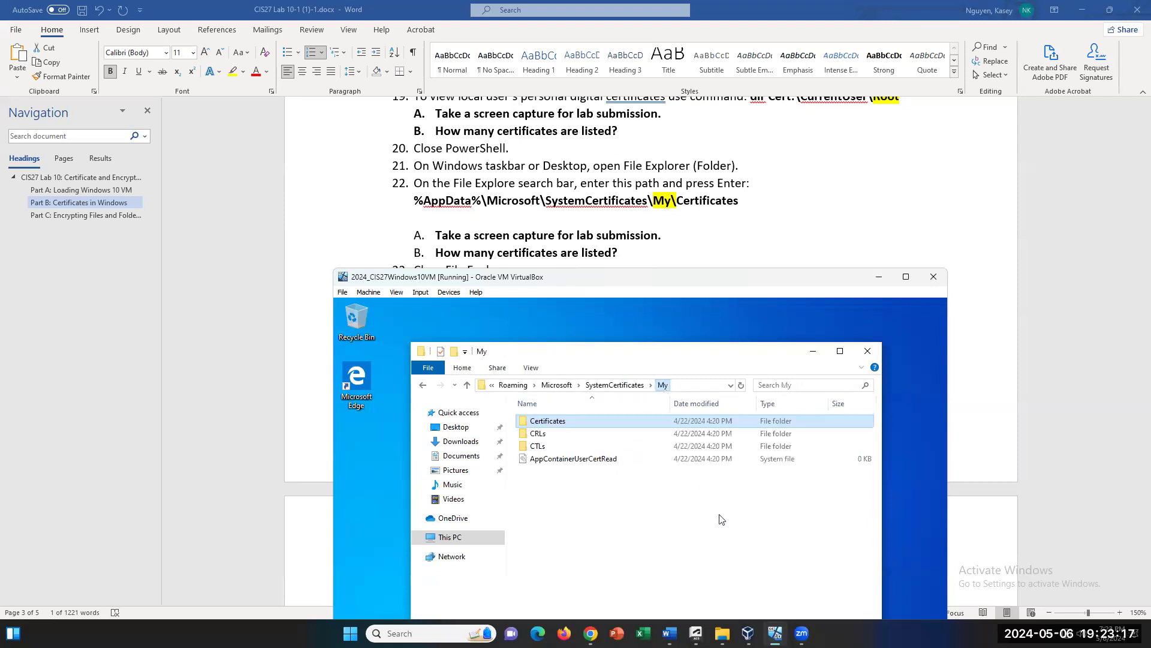
{"action": "left_click", "coordinate": [598, 385]}
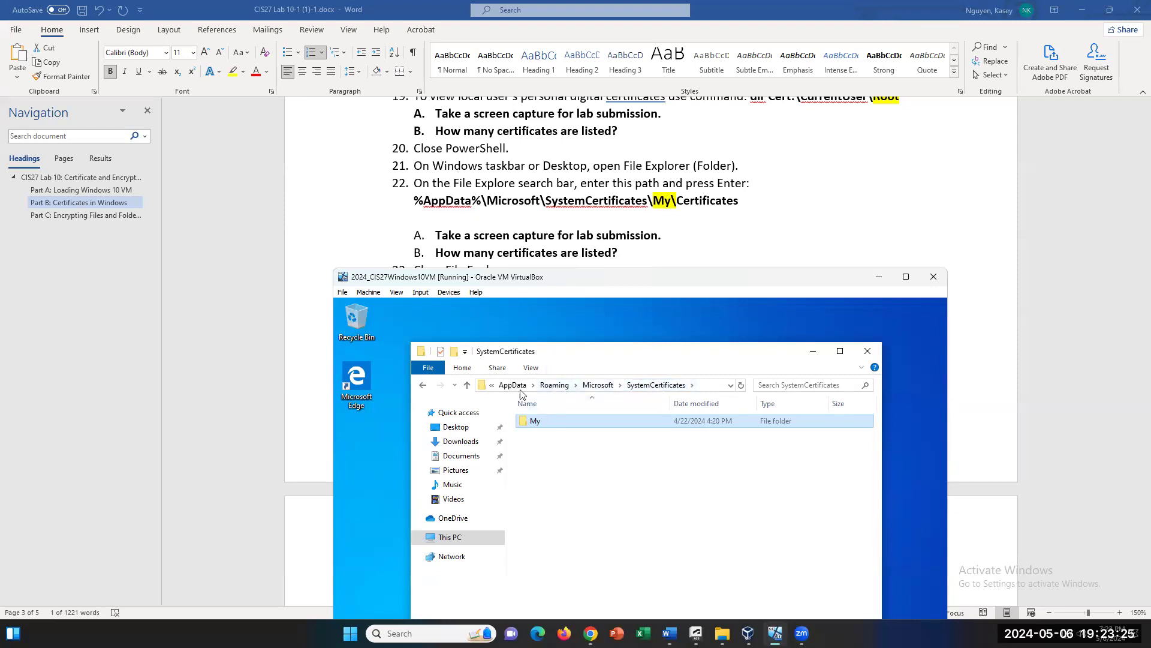
{"action": "left_click", "coordinate": [554, 387]}
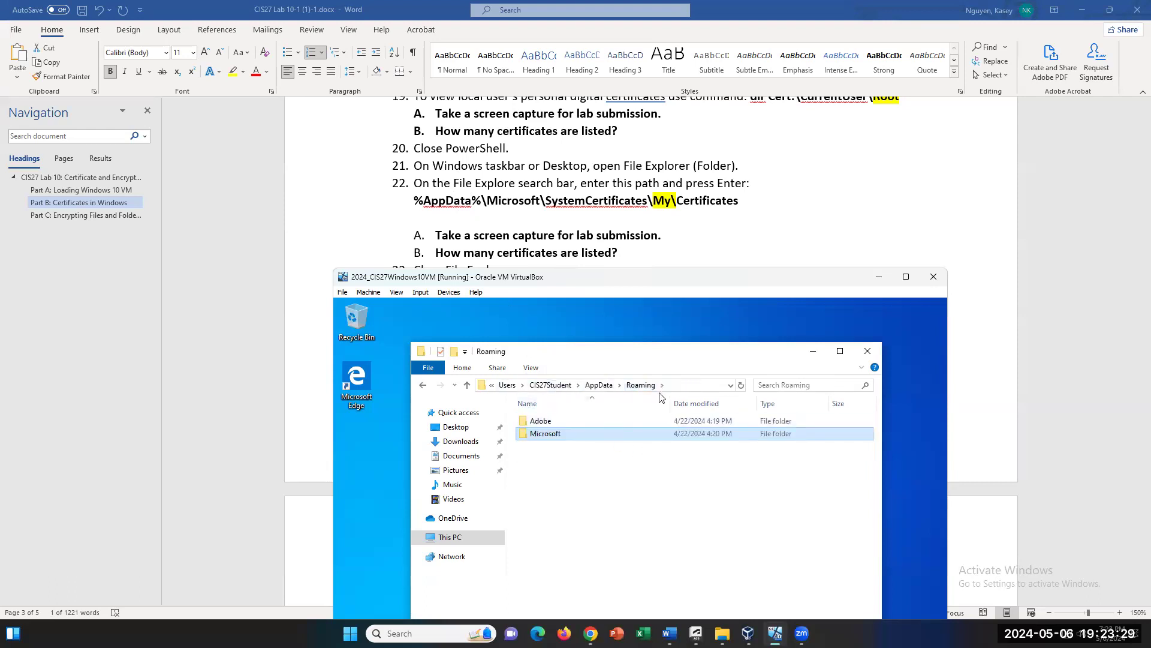
- Reopen Microsoft, SystemCertificates and My from the Roaming folder to trace question 22's path
{"action": "left_click", "coordinate": [589, 445]}
{"action": "double_click", "coordinate": [613, 433]}
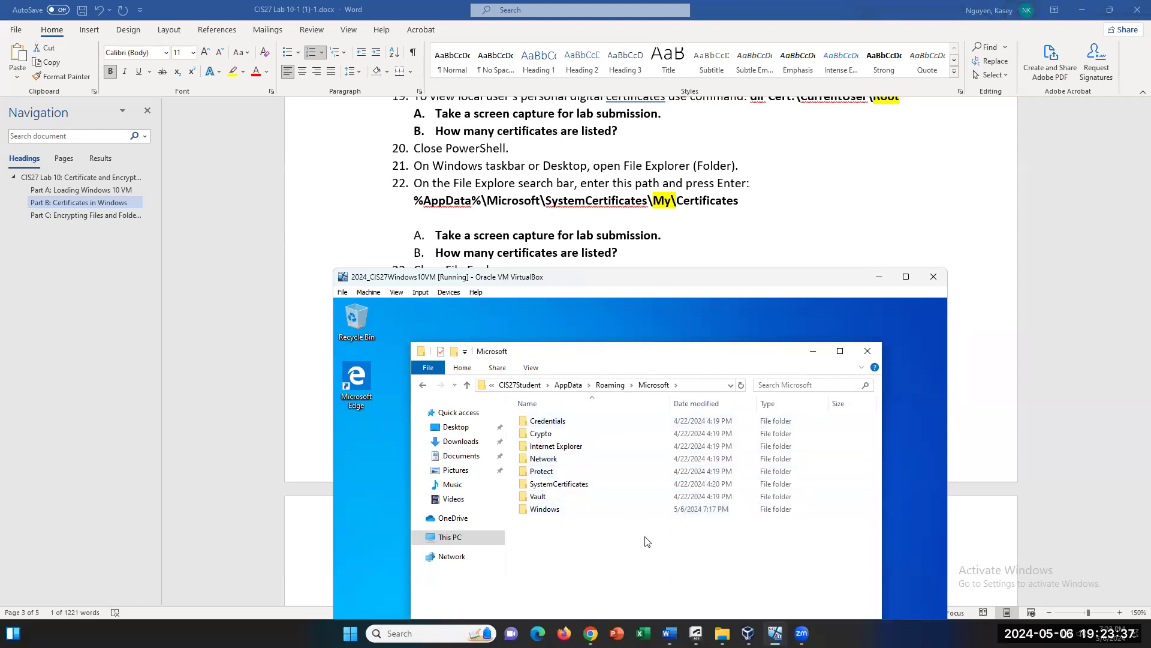
{"action": "double_click", "coordinate": [563, 484]}
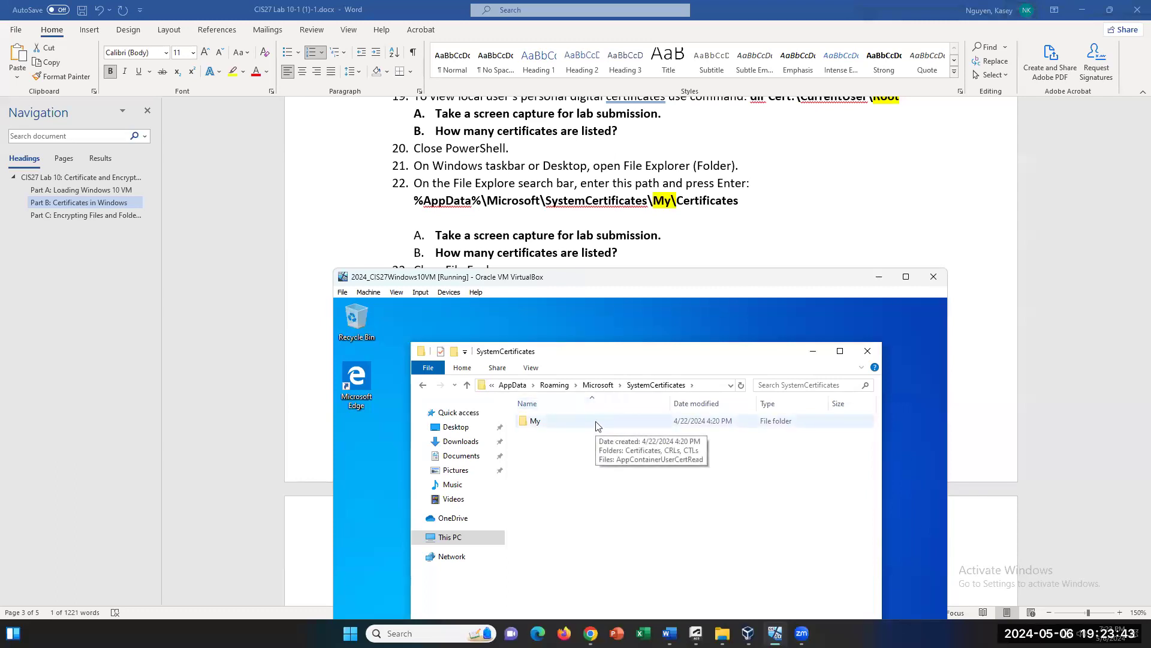
{"action": "double_click", "coordinate": [596, 423]}
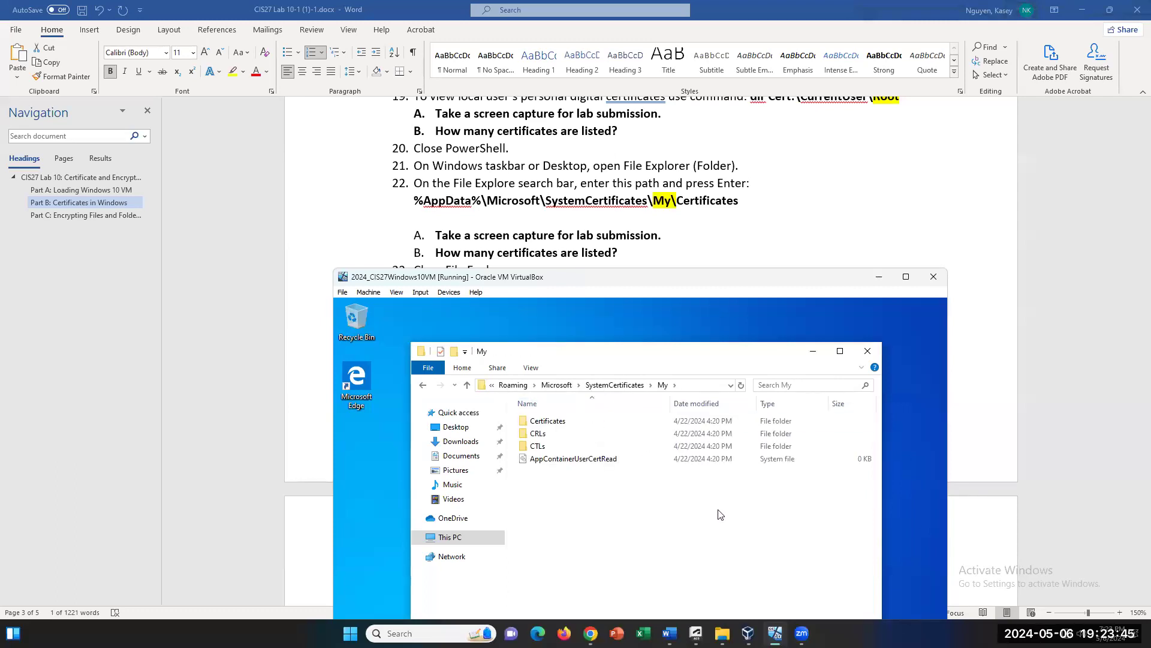
- Go up to the AppData folder, look inside its Local subfolder, and return to AppData
{"action": "left_click", "coordinate": [493, 385]}
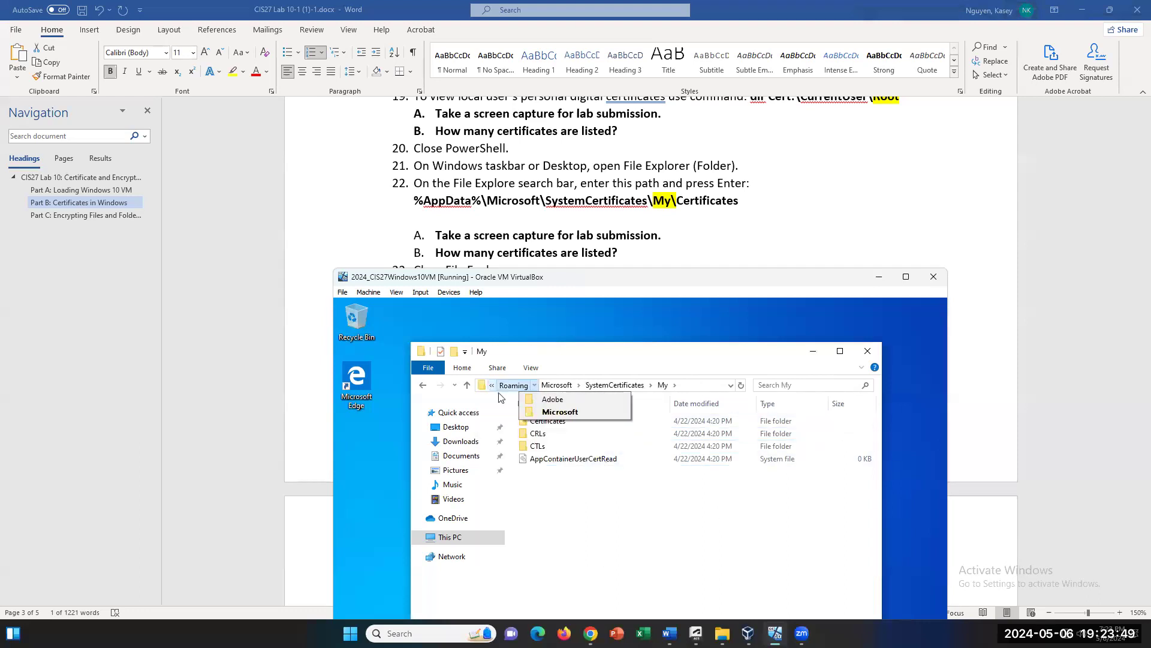
{"action": "left_click", "coordinate": [513, 399]}
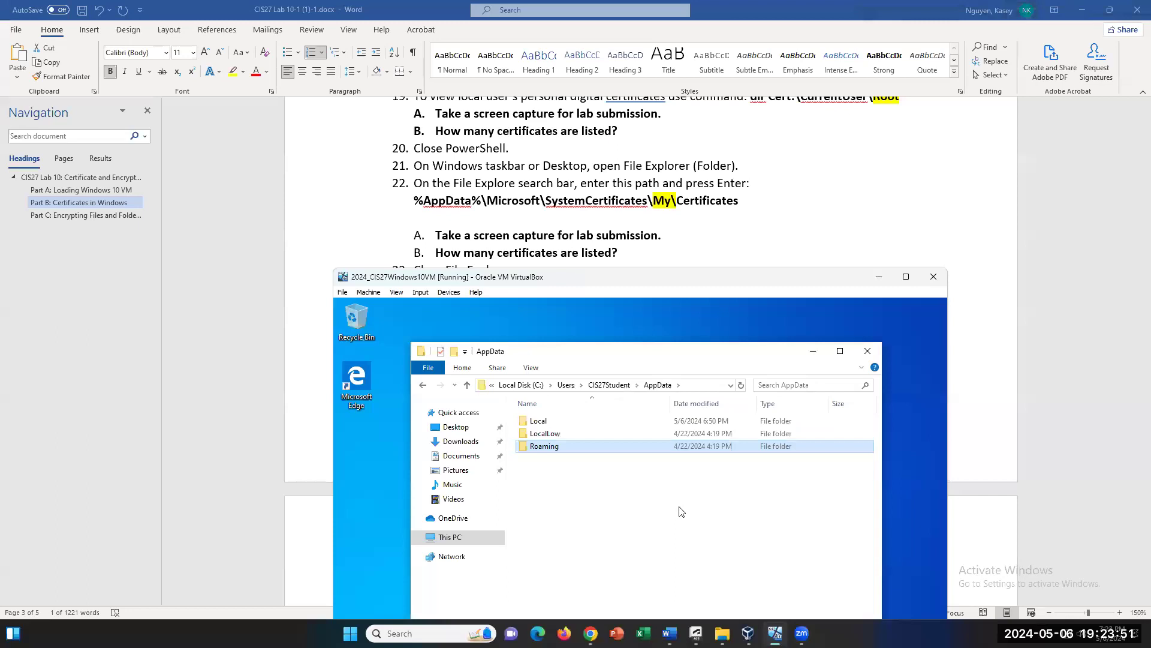
{"action": "double_click", "coordinate": [566, 420]}
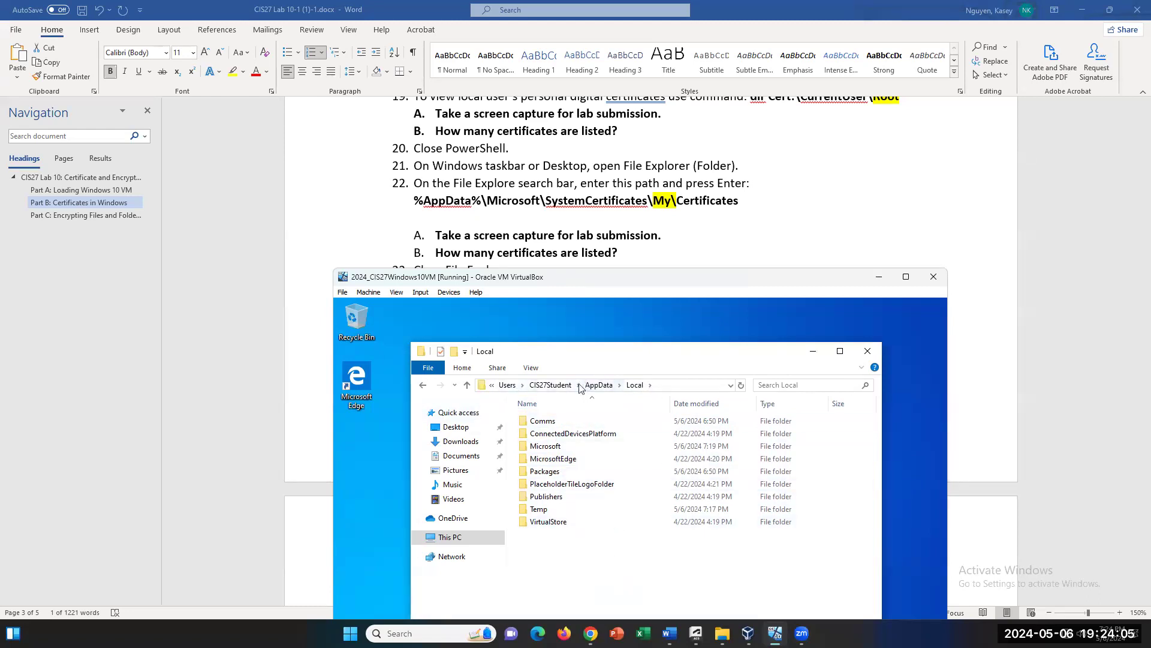
{"action": "left_click", "coordinate": [599, 384]}
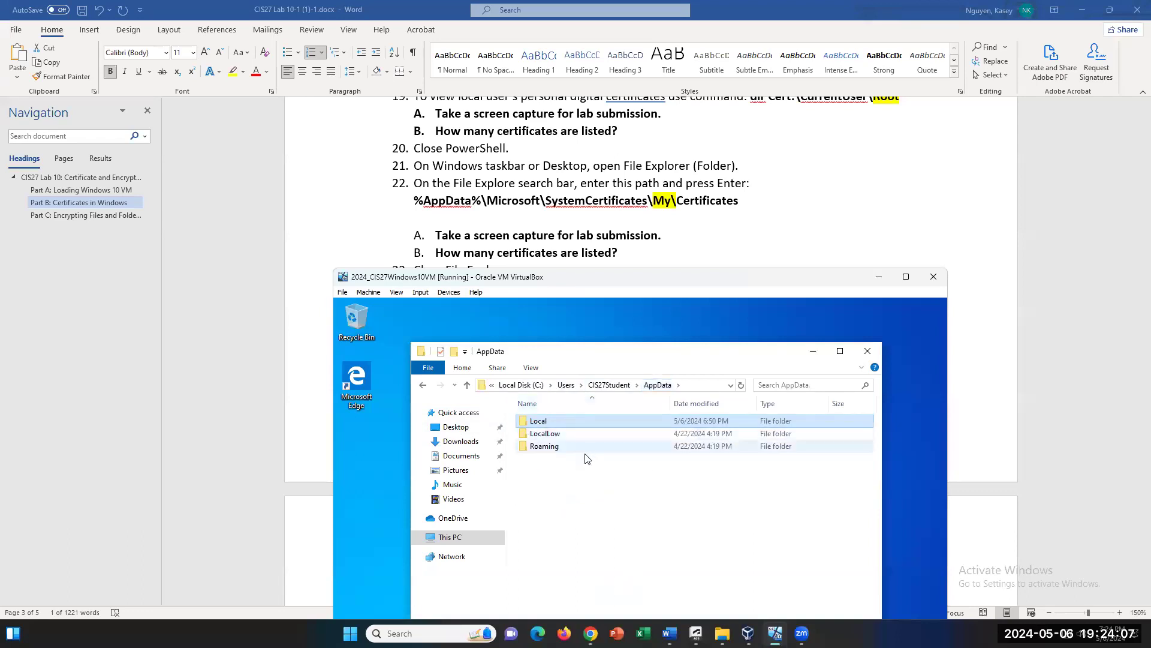
- Open Roaming, Microsoft and SystemCertificates from AppData to examine the folder named in question 22's path
{"action": "double_click", "coordinate": [565, 448]}
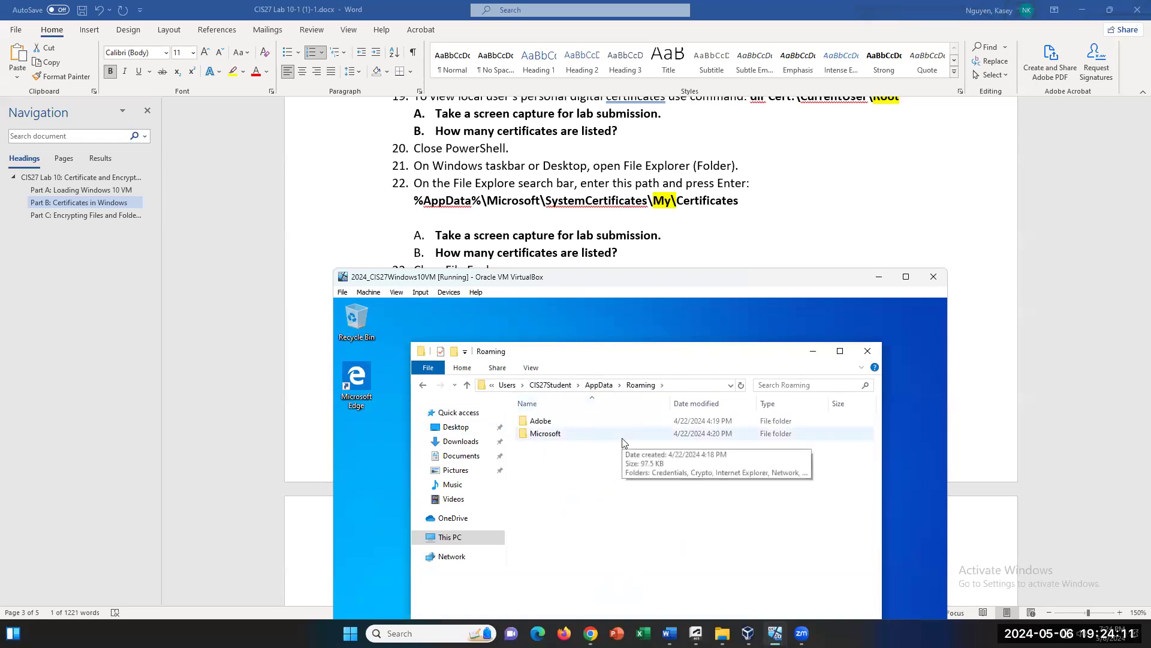
{"action": "double_click", "coordinate": [572, 434]}
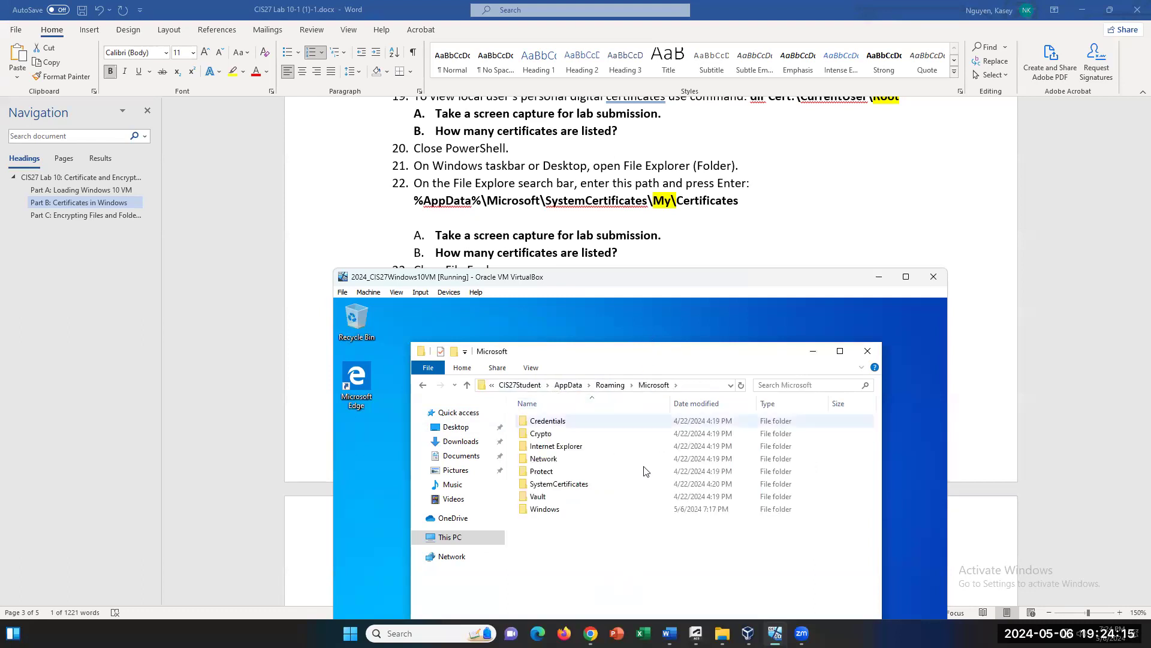
{"action": "double_click", "coordinate": [564, 484]}
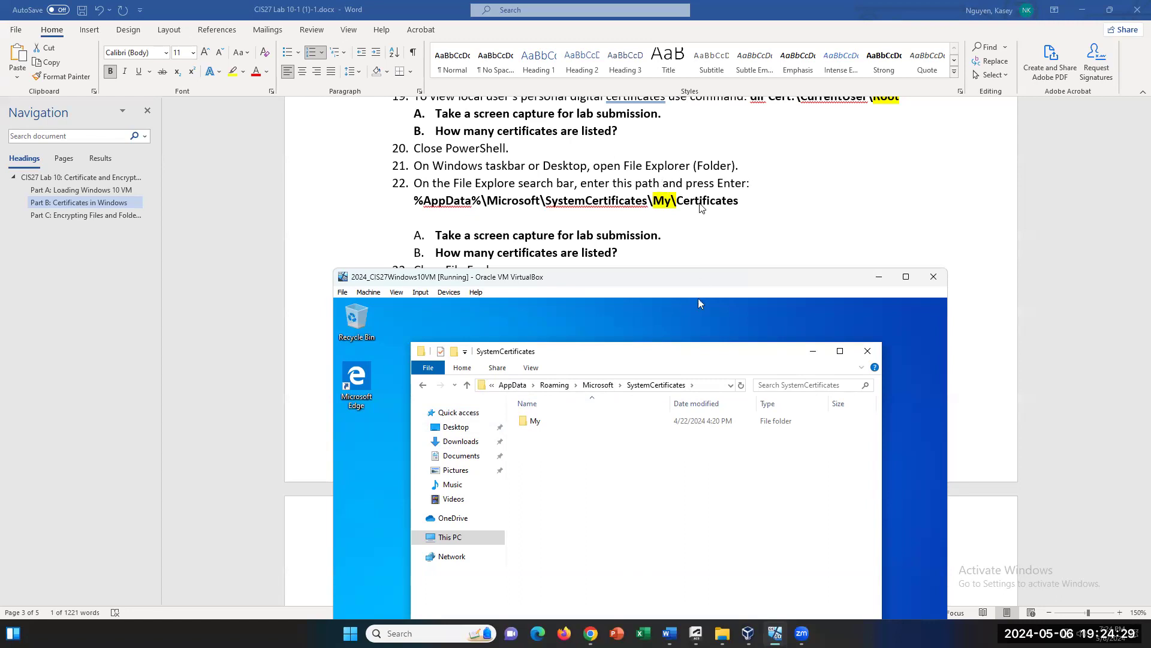
- Read the lab document from question 22 through step 24 of Part C, moving the virtual machine window up
{"action": "scroll", "coordinate": [700, 206], "scroll_direction": "down", "scroll_amount": 1}
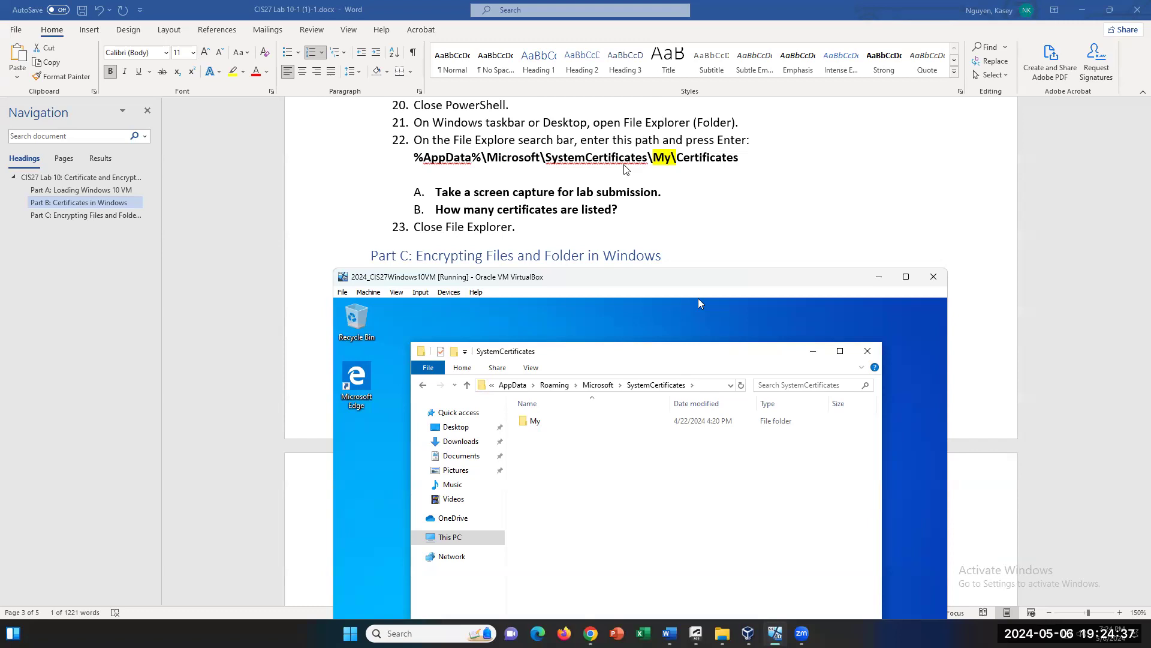
{"action": "scroll", "coordinate": [625, 170], "scroll_direction": "down", "scroll_amount": 1}
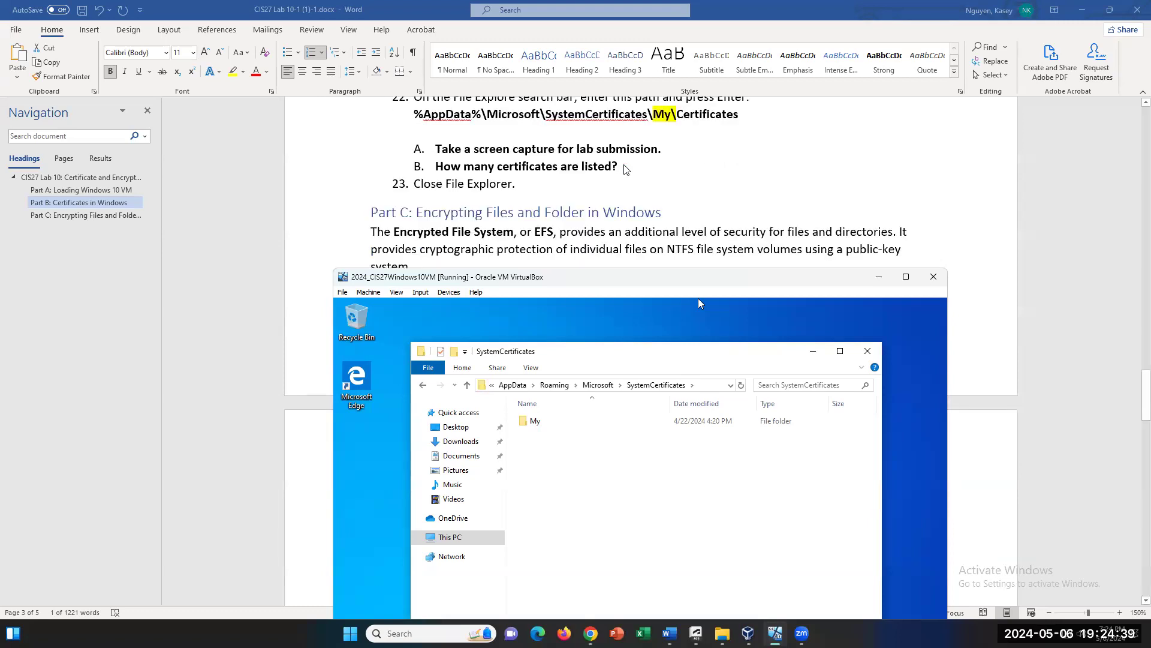
{"action": "scroll", "coordinate": [625, 170], "scroll_direction": "down", "scroll_amount": 2}
{"action": "scroll", "coordinate": [625, 169], "scroll_direction": "up", "scroll_amount": 1}
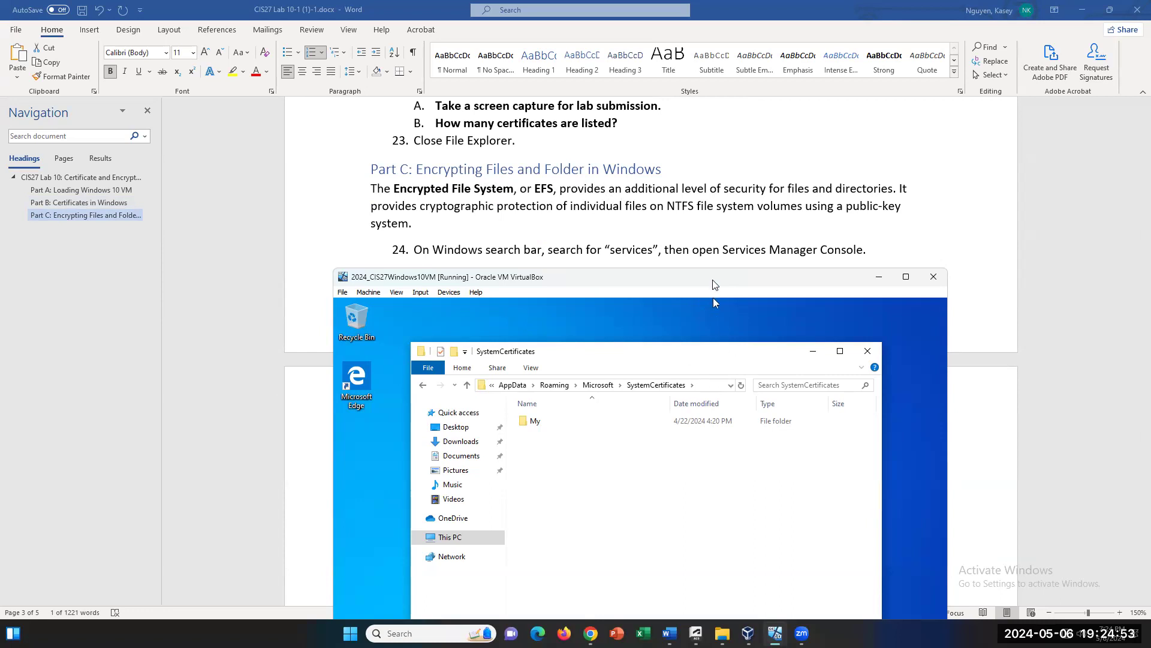
{"action": "left_click_drag", "start_coordinate": [715, 279], "coordinate": [713, 228]}
{"action": "scroll", "coordinate": [749, 163], "scroll_direction": "down", "scroll_amount": 2}
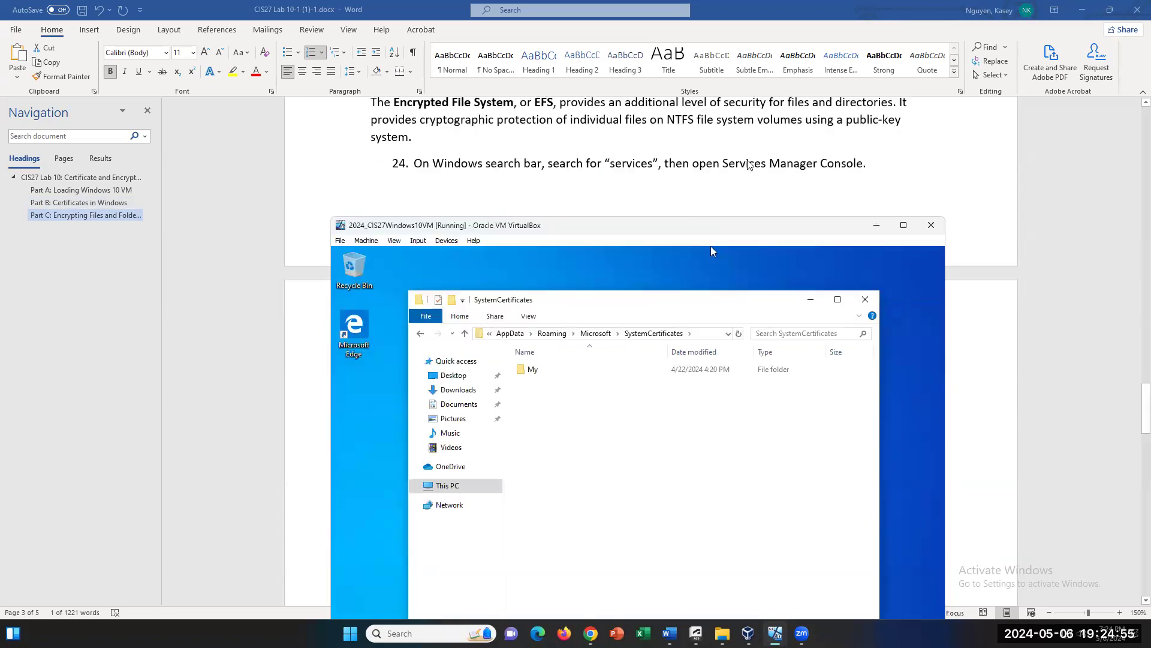
{"action": "scroll", "coordinate": [748, 164], "scroll_direction": "down", "scroll_amount": 3}
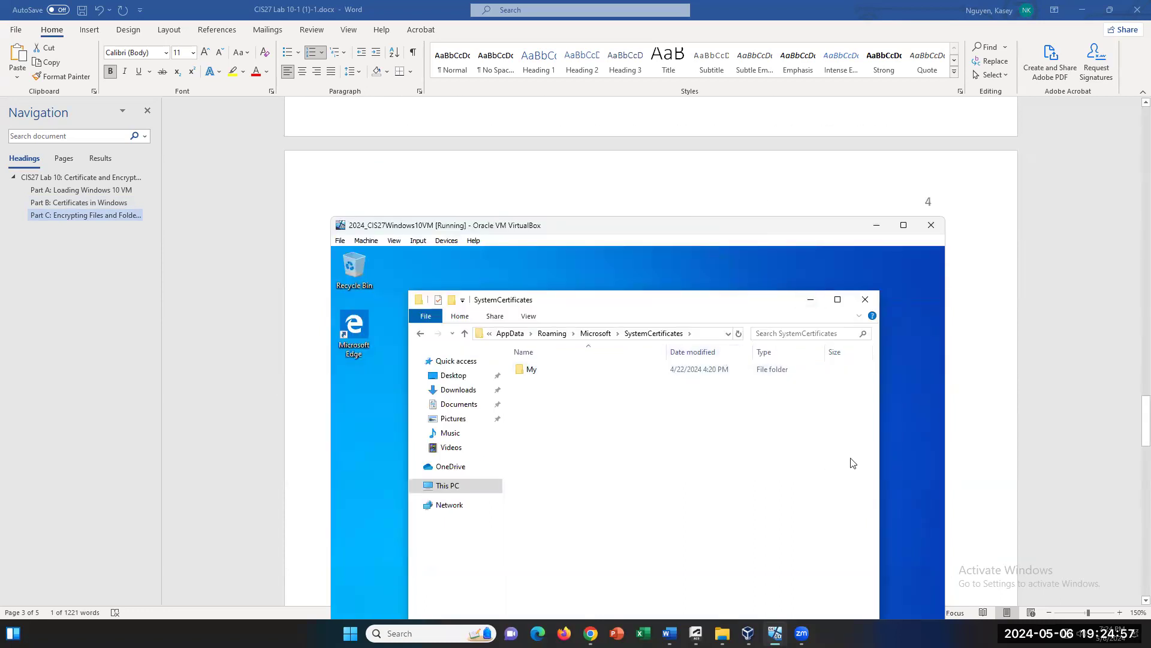
- Close File Explorer in the virtual machine and open the Services console by searching Windows for "services"
{"action": "left_click", "coordinate": [866, 300]}
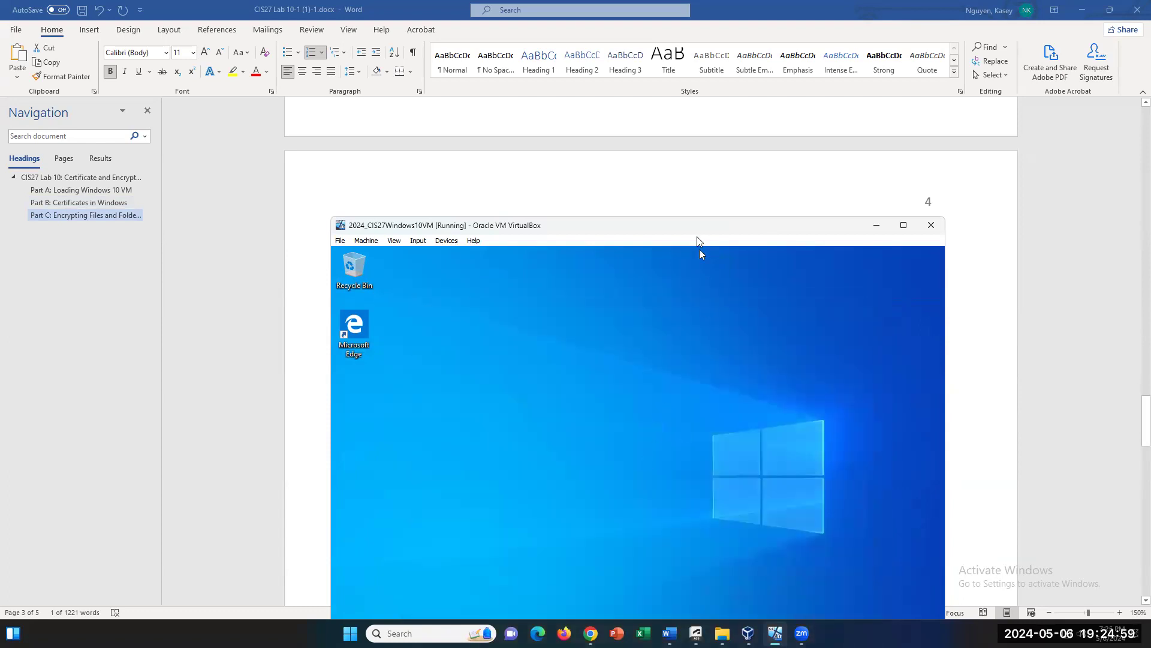
{"action": "left_click_drag", "start_coordinate": [696, 226], "coordinate": [701, 149]}
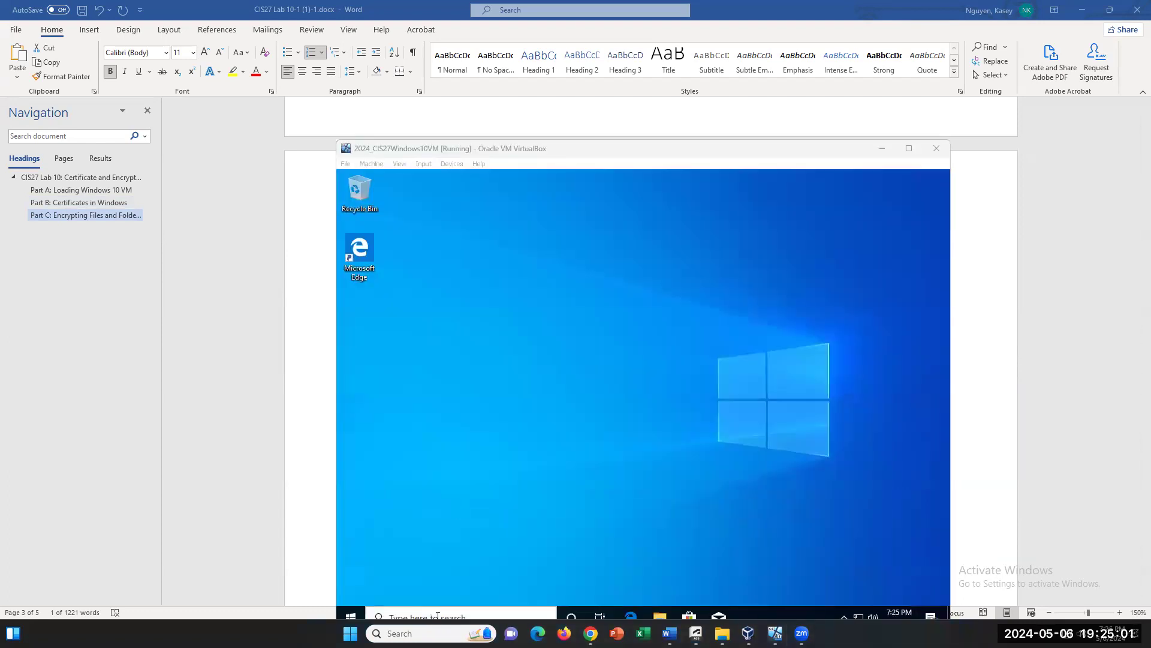
{"action": "left_click", "coordinate": [428, 611]}
{"action": "type", "text": "ser"}
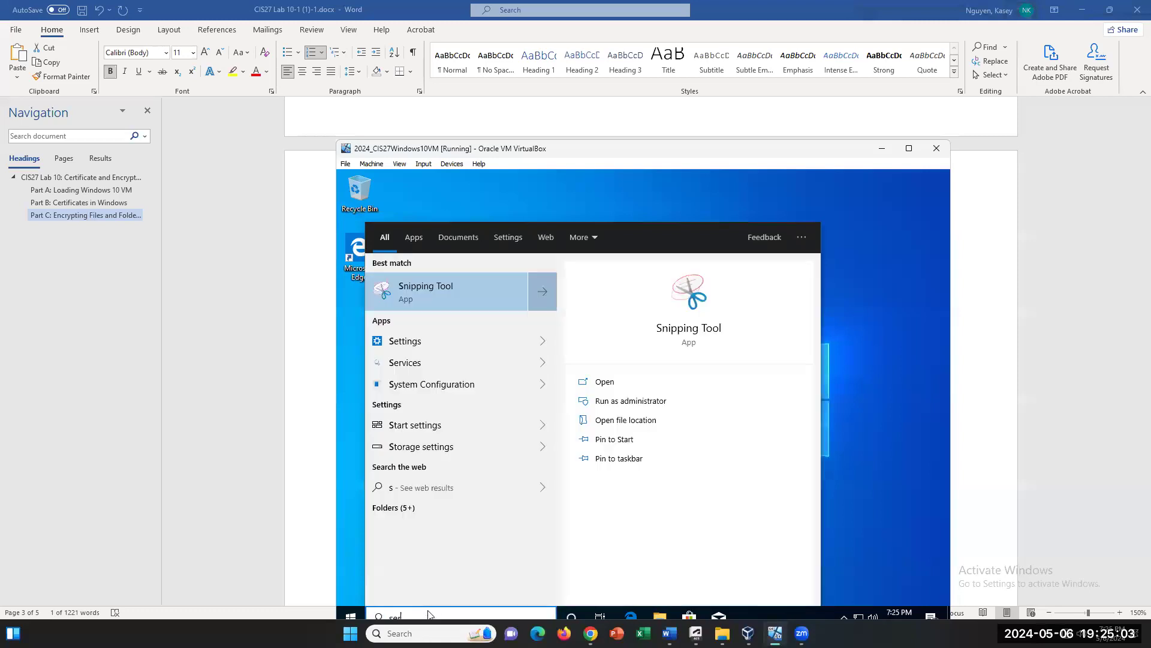
{"action": "type", "text": "vices"}
{"action": "key", "text": "Return"}
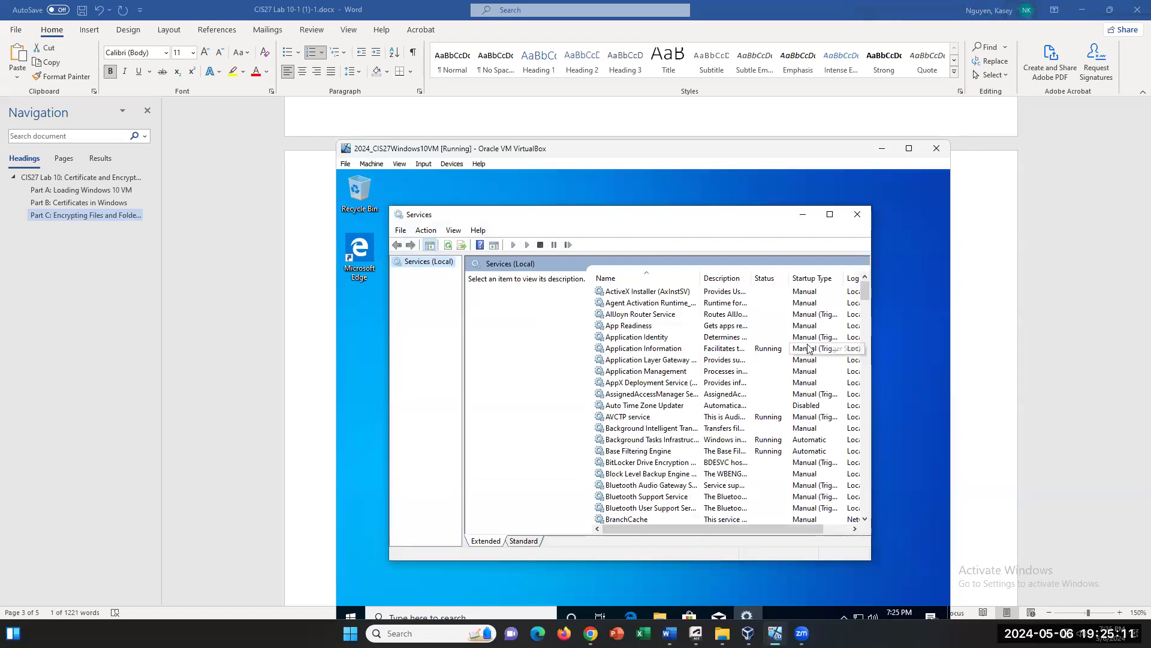
- Review steps 24 to 27 in the lab document and return to the virtual machine's Services console
{"action": "left_click", "coordinate": [991, 372]}
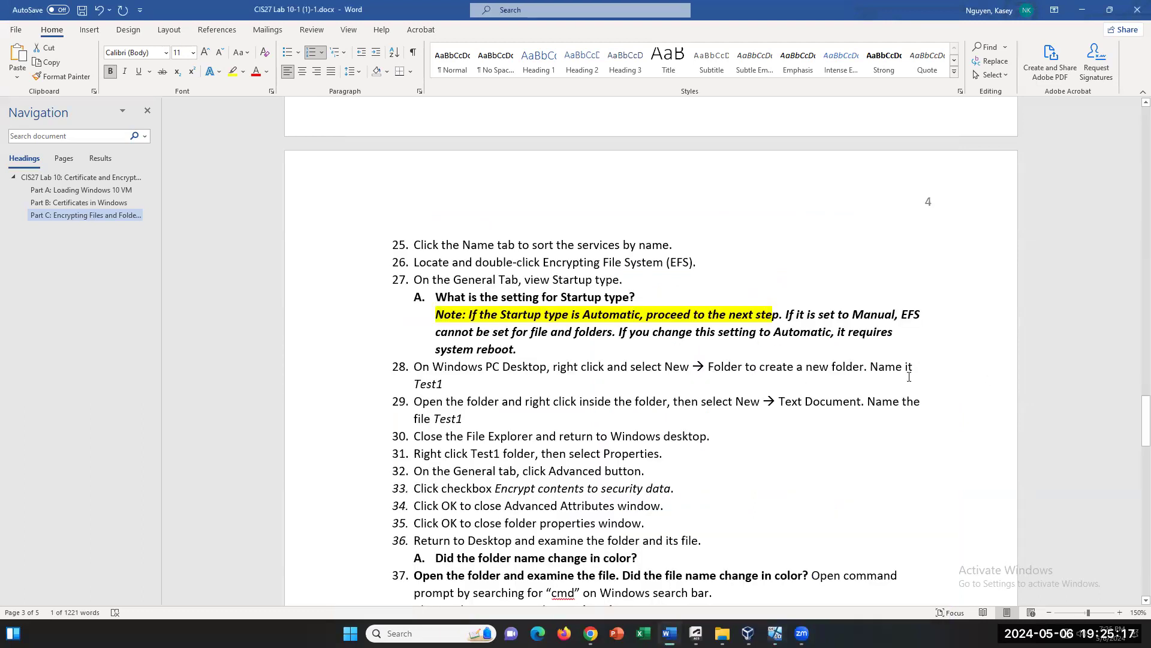
{"action": "scroll", "coordinate": [909, 378], "scroll_direction": "up", "scroll_amount": 2}
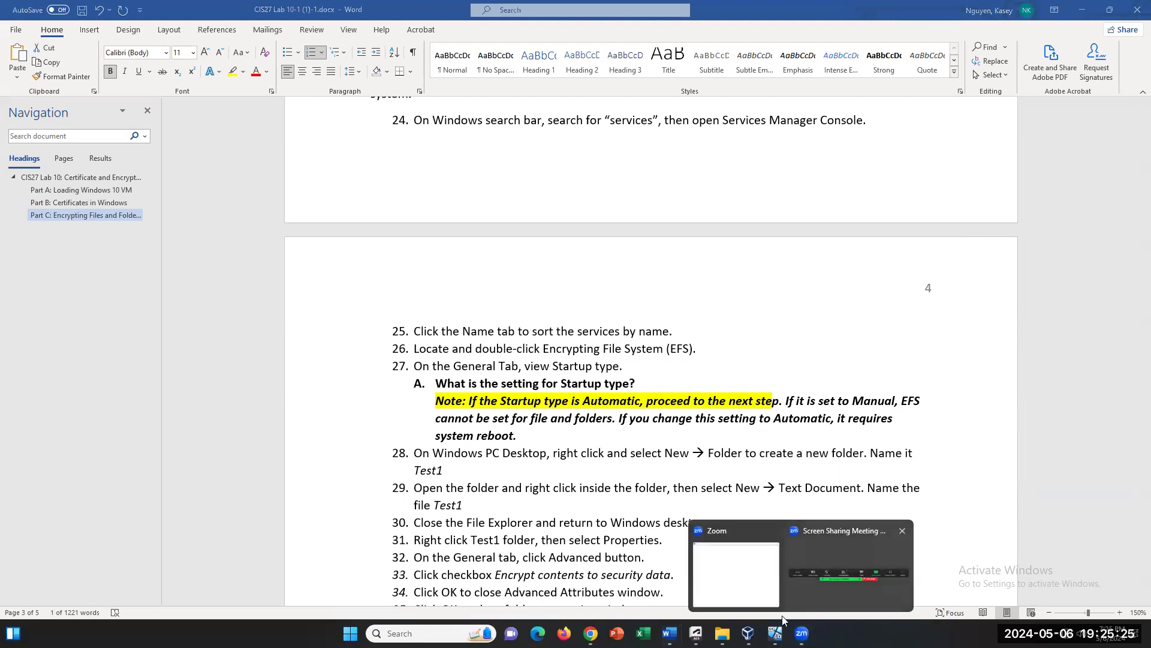
{"action": "left_click", "coordinate": [725, 568]}
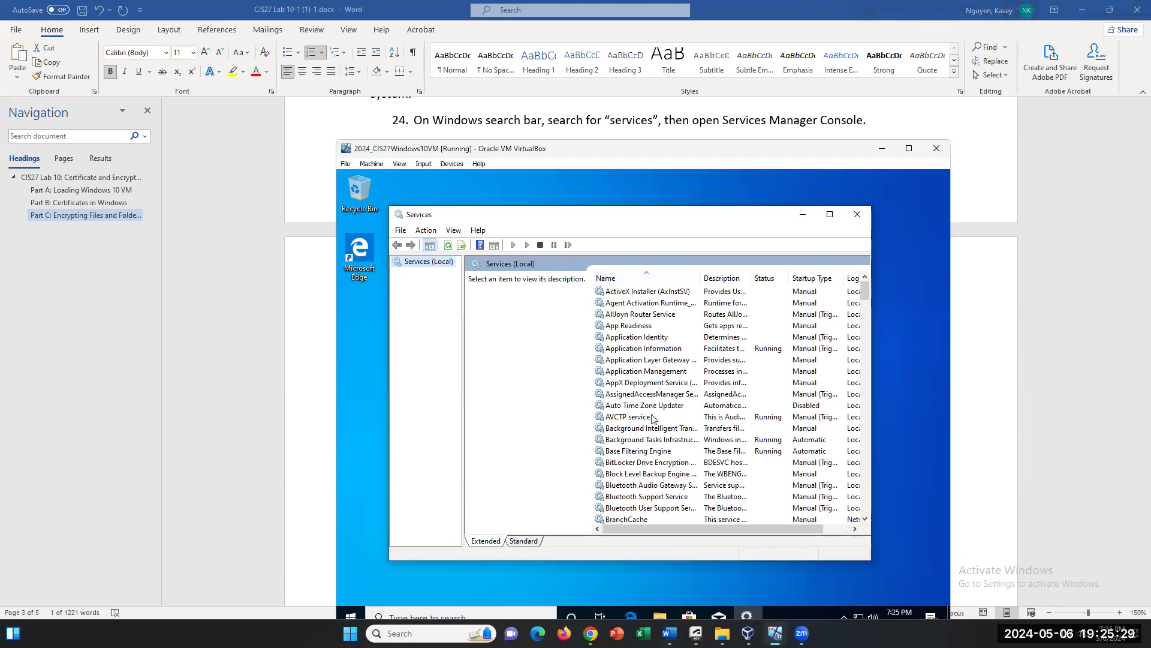
- Locate and select Encrypting File System (EFS) in the services list and examine its startup type
{"action": "scroll", "coordinate": [652, 434], "scroll_direction": "down", "scroll_amount": 4}
{"action": "scroll", "coordinate": [654, 433], "scroll_direction": "down", "scroll_amount": 11}
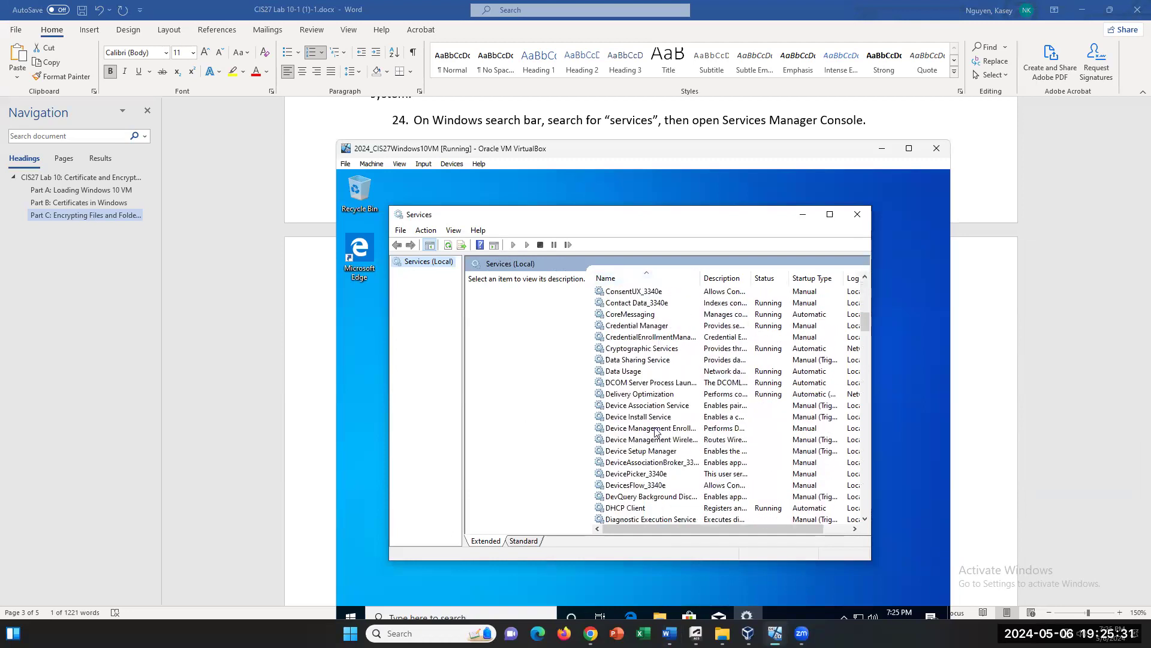
{"action": "scroll", "coordinate": [658, 431], "scroll_direction": "down", "scroll_amount": 2}
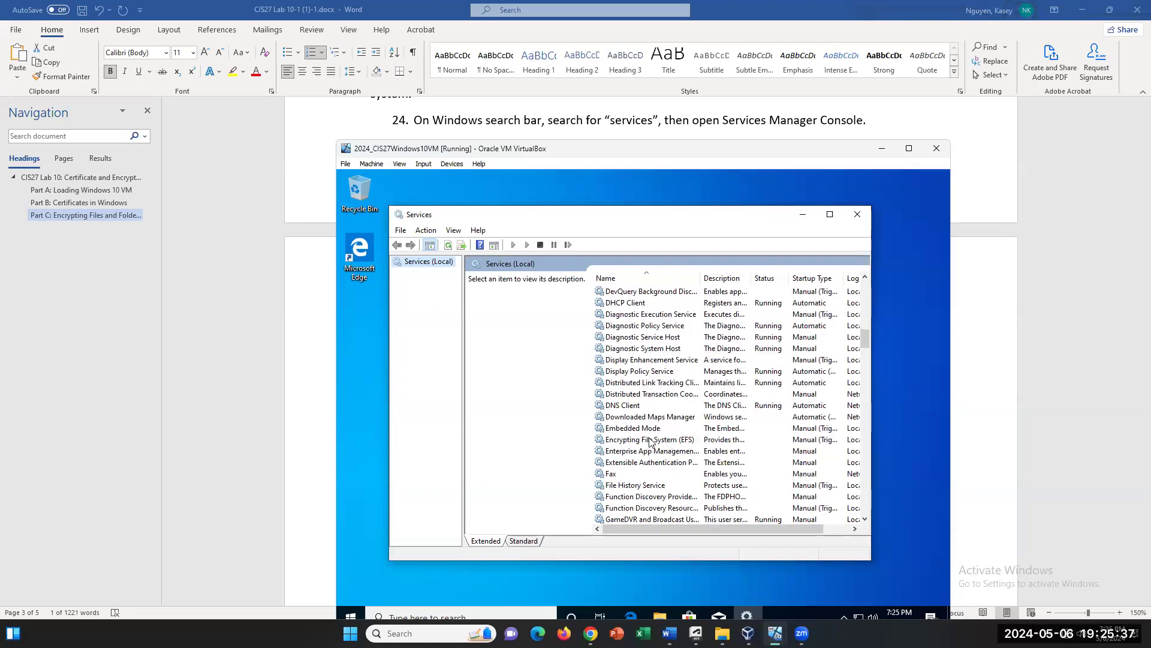
{"action": "left_click", "coordinate": [650, 442]}
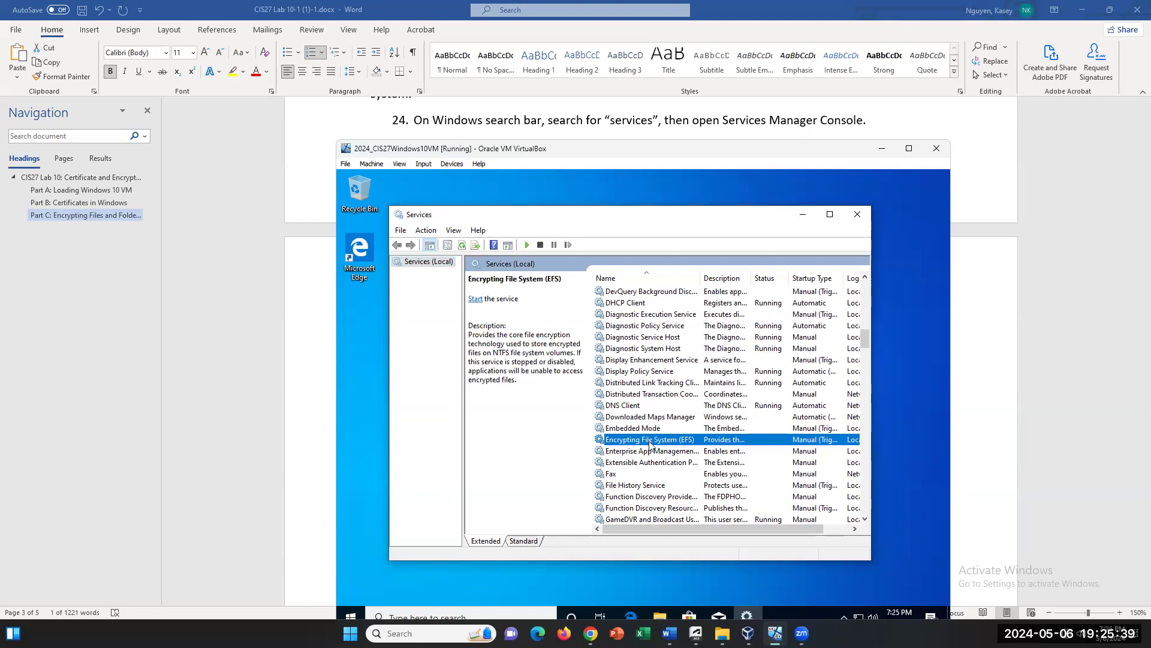
{"action": "left_click_drag", "start_coordinate": [696, 529], "coordinate": [721, 531]}
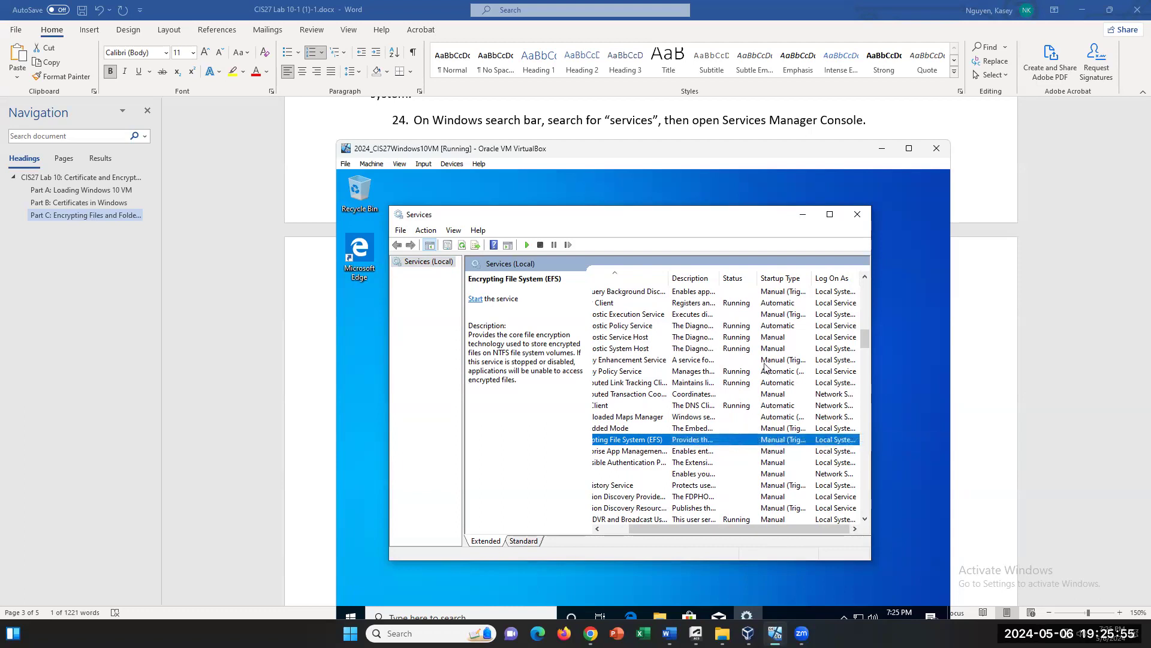
{"action": "left_click_drag", "start_coordinate": [742, 534], "coordinate": [685, 532]}
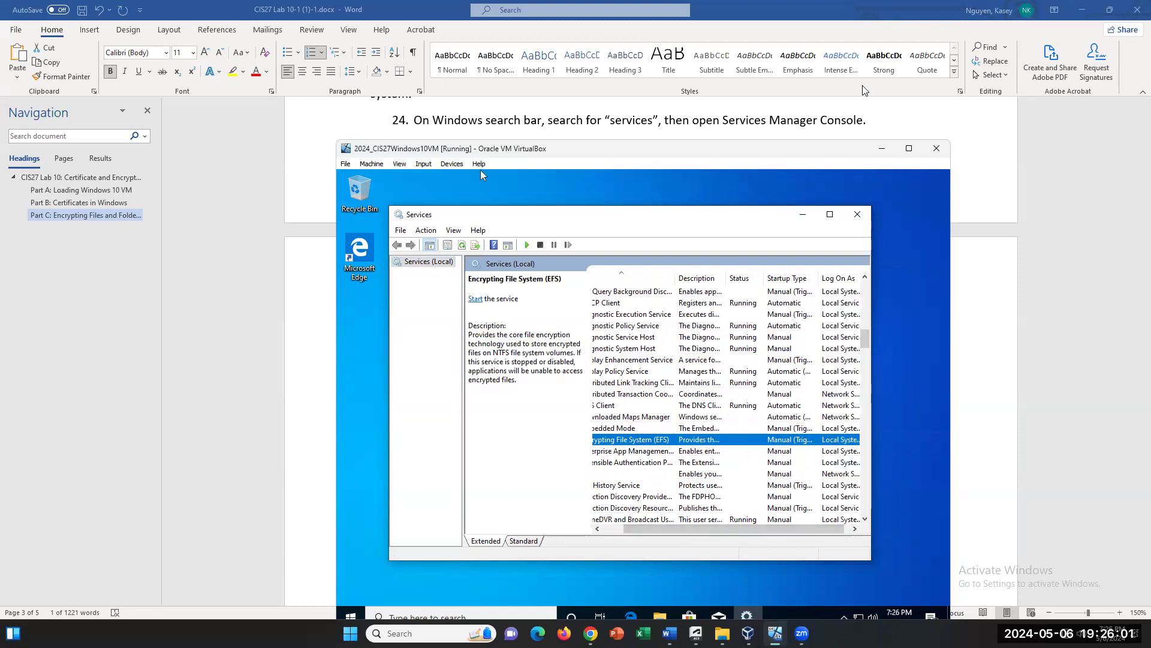
- Review steps 25 to 29 in the lab document and open the Encrypting File System (EFS) service's properties to check its startup type
{"action": "scroll", "coordinate": [870, 113], "scroll_direction": "down", "scroll_amount": 1}
{"action": "scroll", "coordinate": [871, 113], "scroll_direction": "up", "scroll_amount": 2}
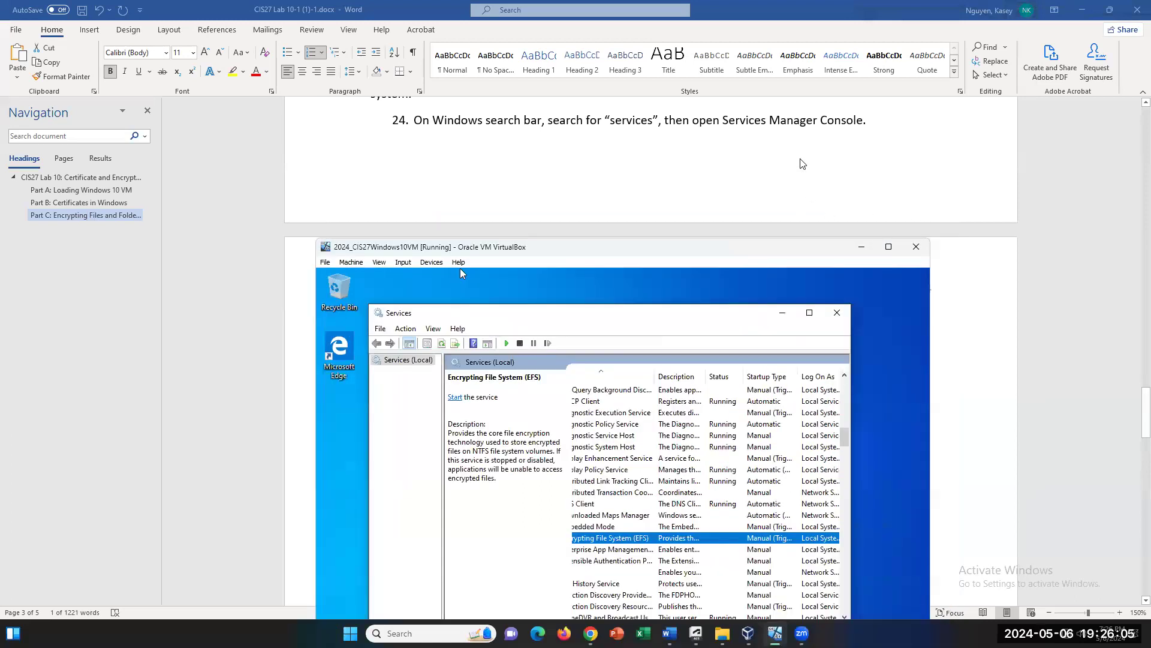
{"action": "scroll", "coordinate": [802, 163], "scroll_direction": "down", "scroll_amount": 3}
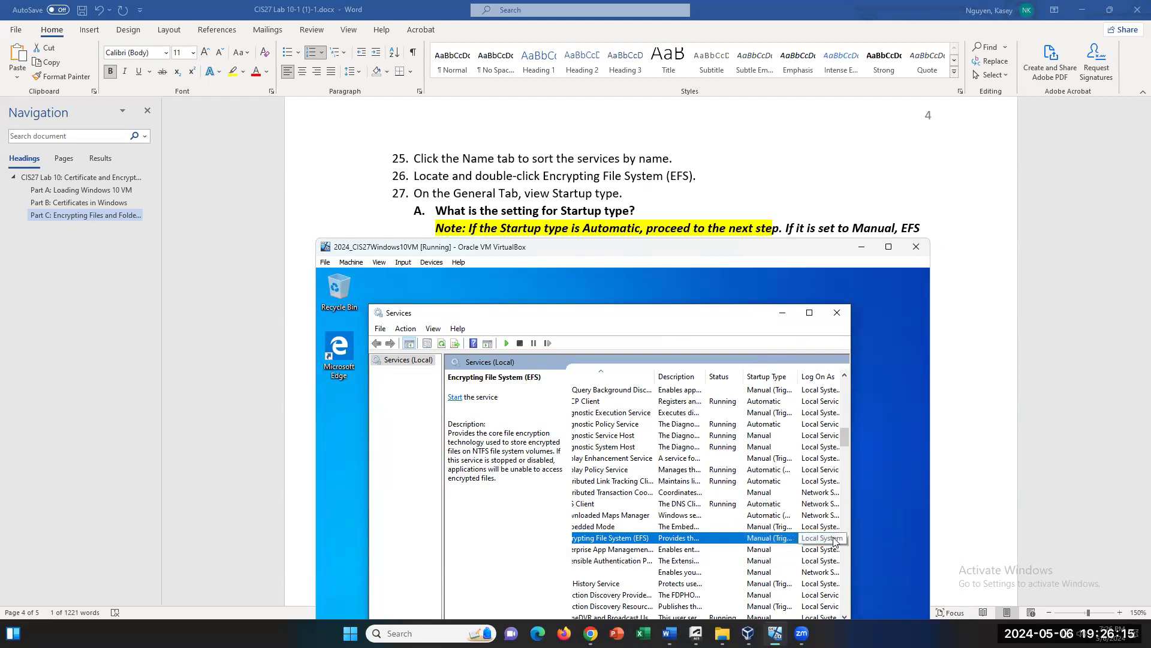
{"action": "scroll", "coordinate": [761, 194], "scroll_direction": "down", "scroll_amount": 2}
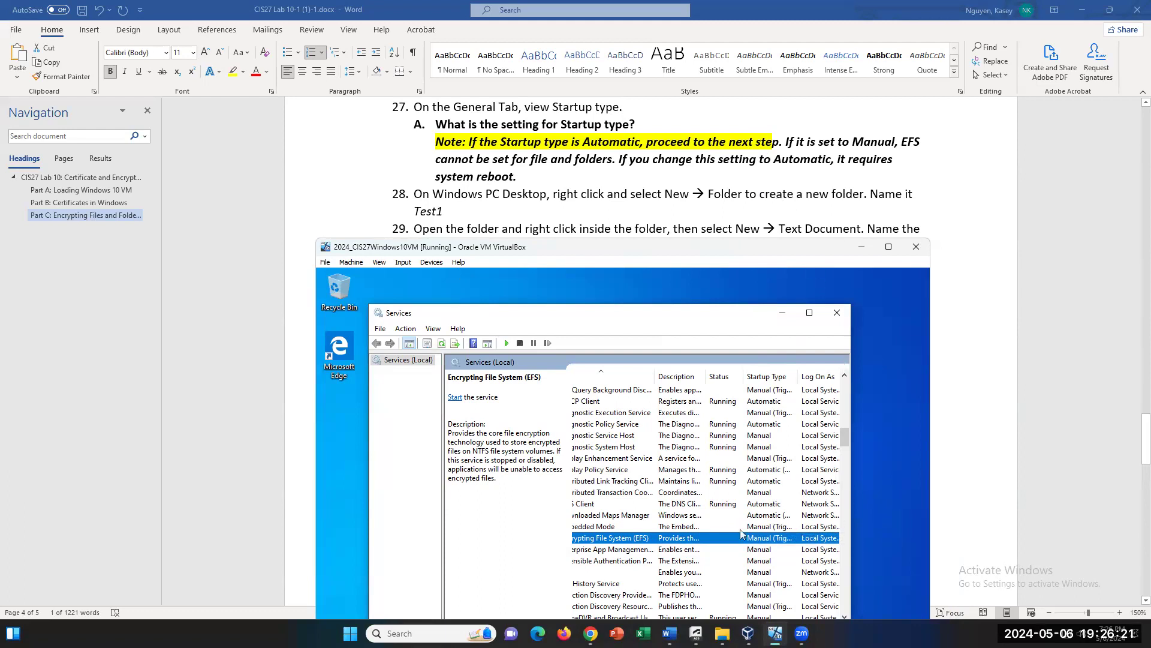
{"action": "right_click", "coordinate": [704, 538]}
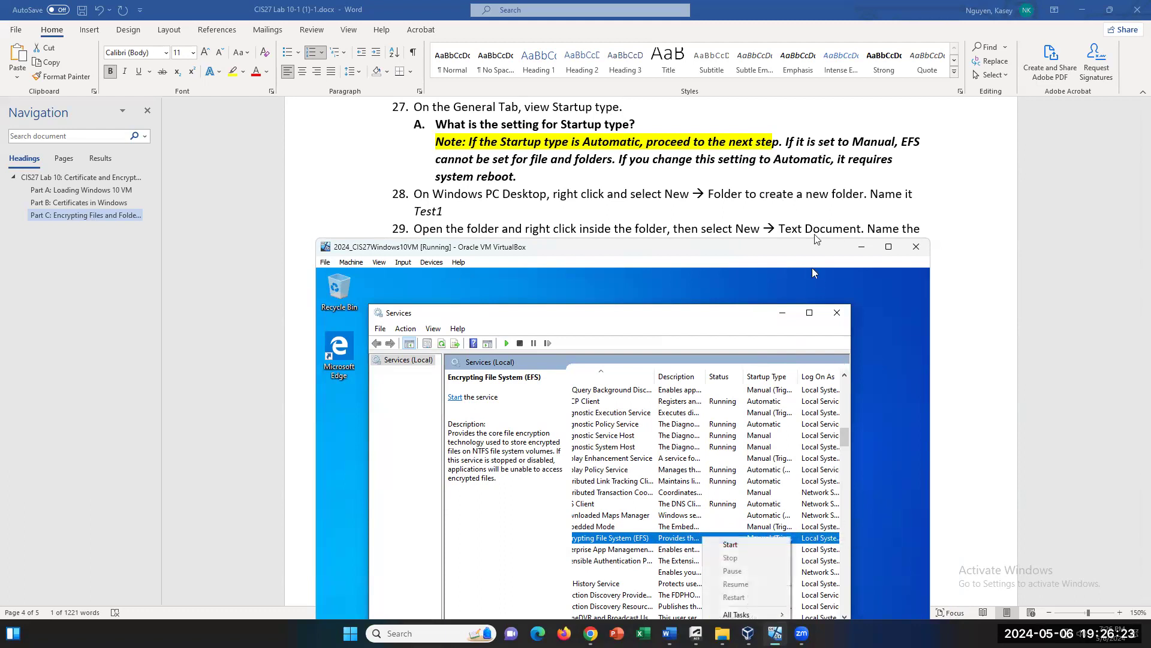
{"action": "double_click", "coordinate": [746, 312]}
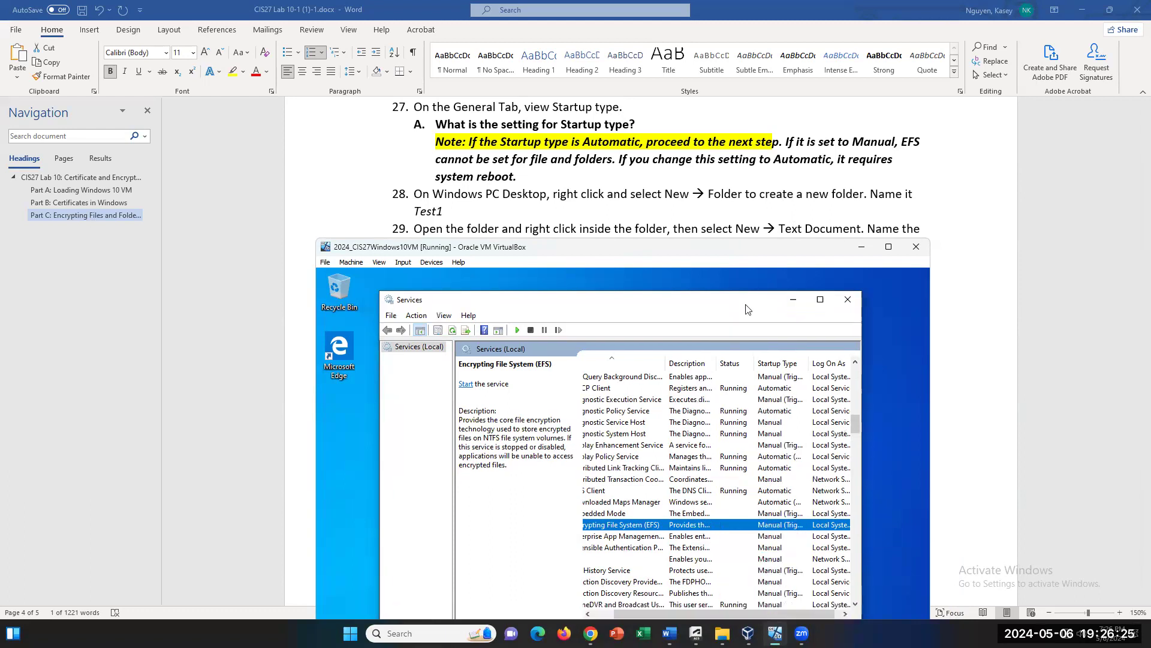
{"action": "right_click", "coordinate": [688, 503]}
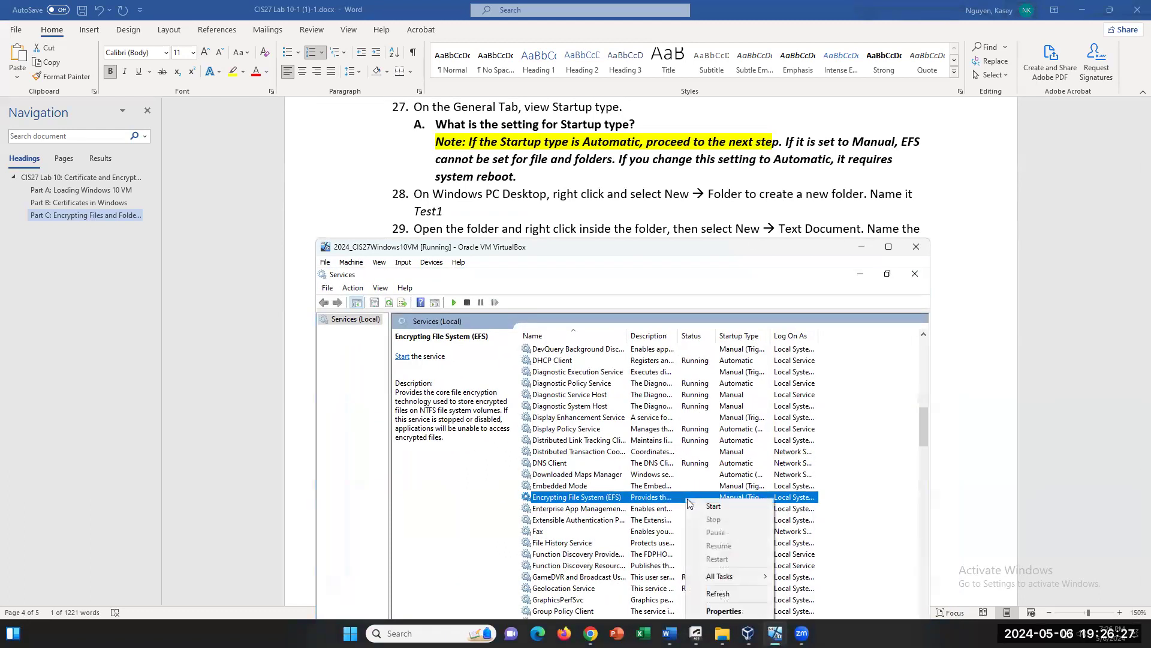
{"action": "left_click", "coordinate": [743, 611]}
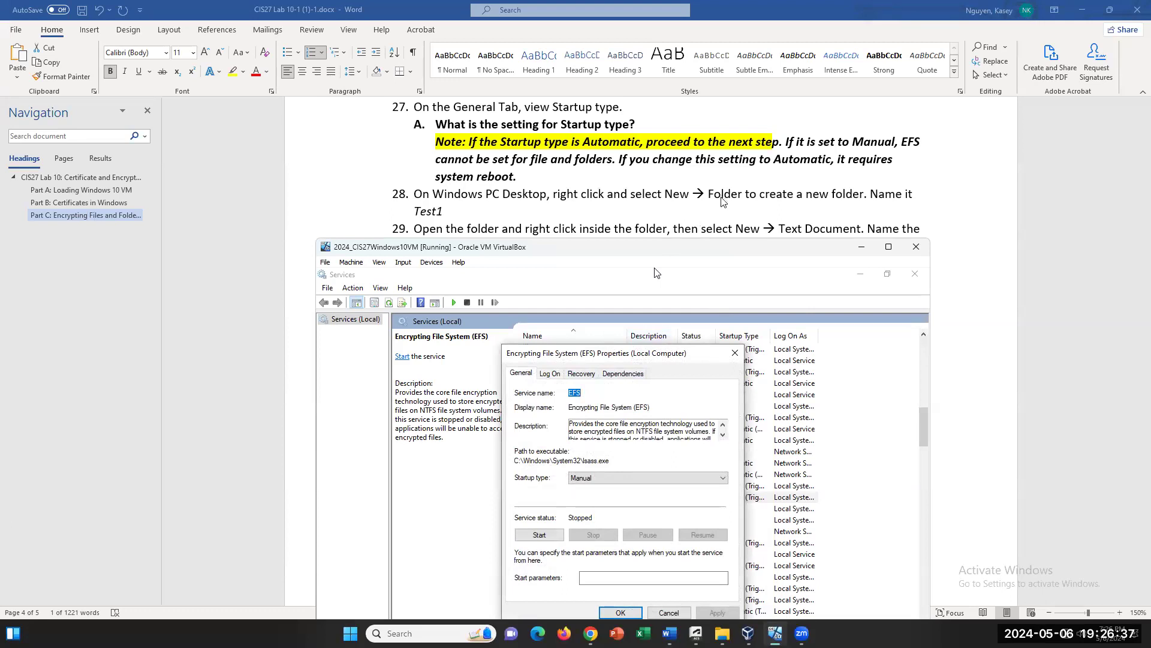
- Close the Encrypting File System (EFS) properties and the Services console in the virtual machine
{"action": "left_click", "coordinate": [735, 352]}
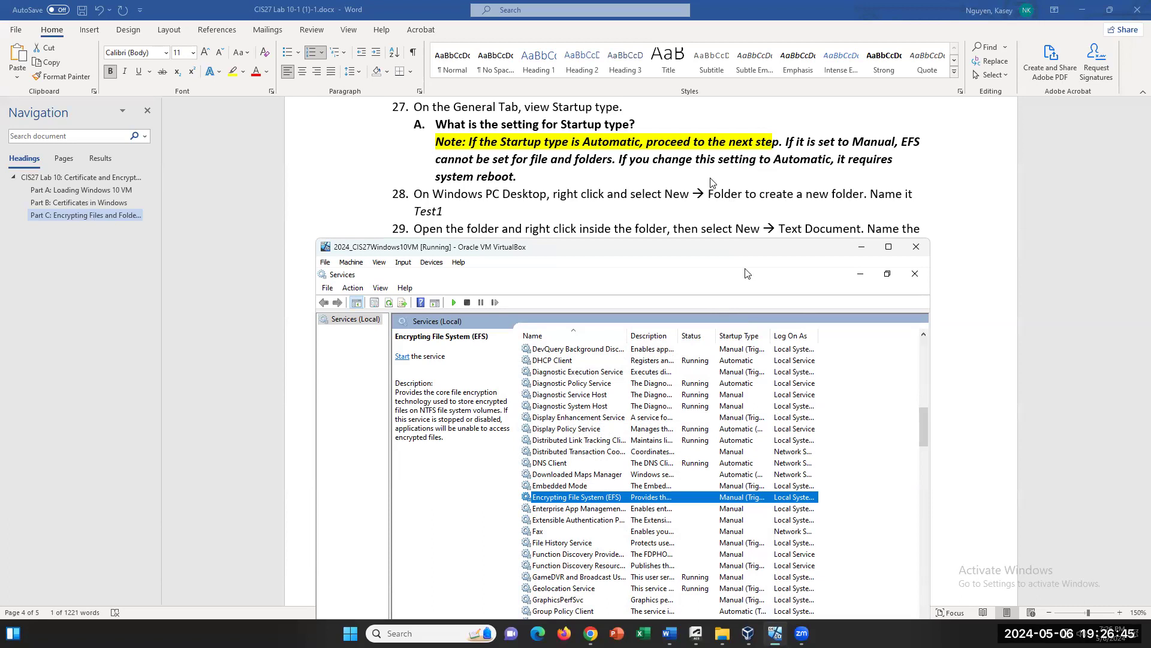
{"action": "double_click", "coordinate": [731, 274]}
{"action": "double_click", "coordinate": [684, 273]}
{"action": "left_click", "coordinate": [914, 276]}
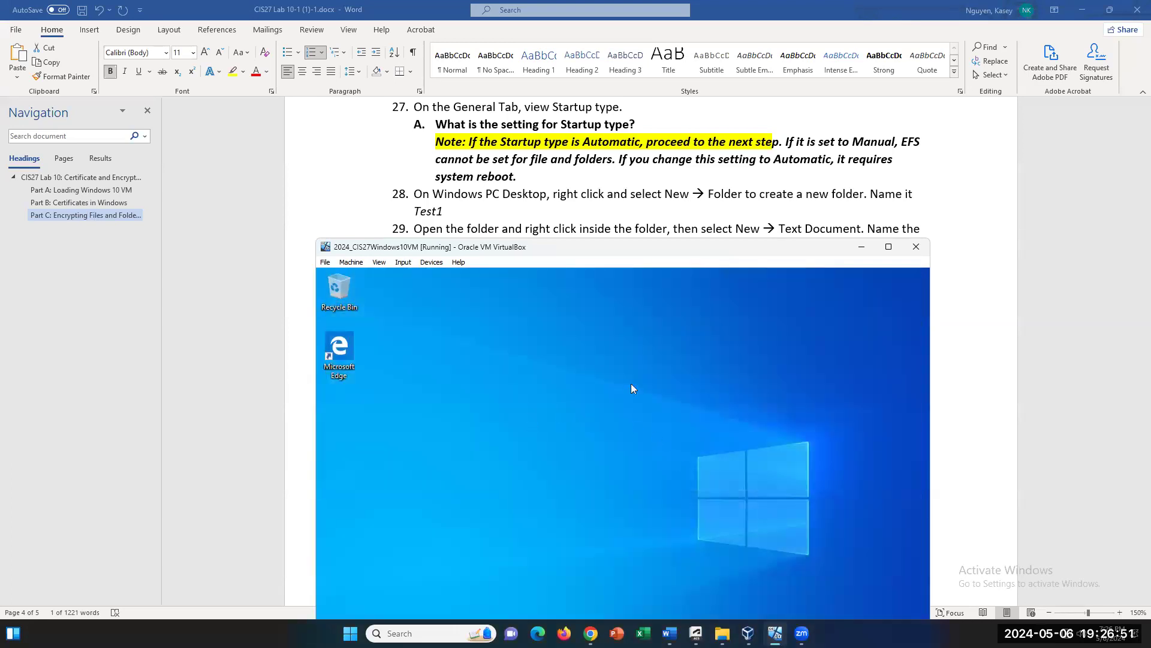
- Create a new folder named Test1 on the virtual machine's desktop and open it
{"action": "right_click", "coordinate": [511, 393]}
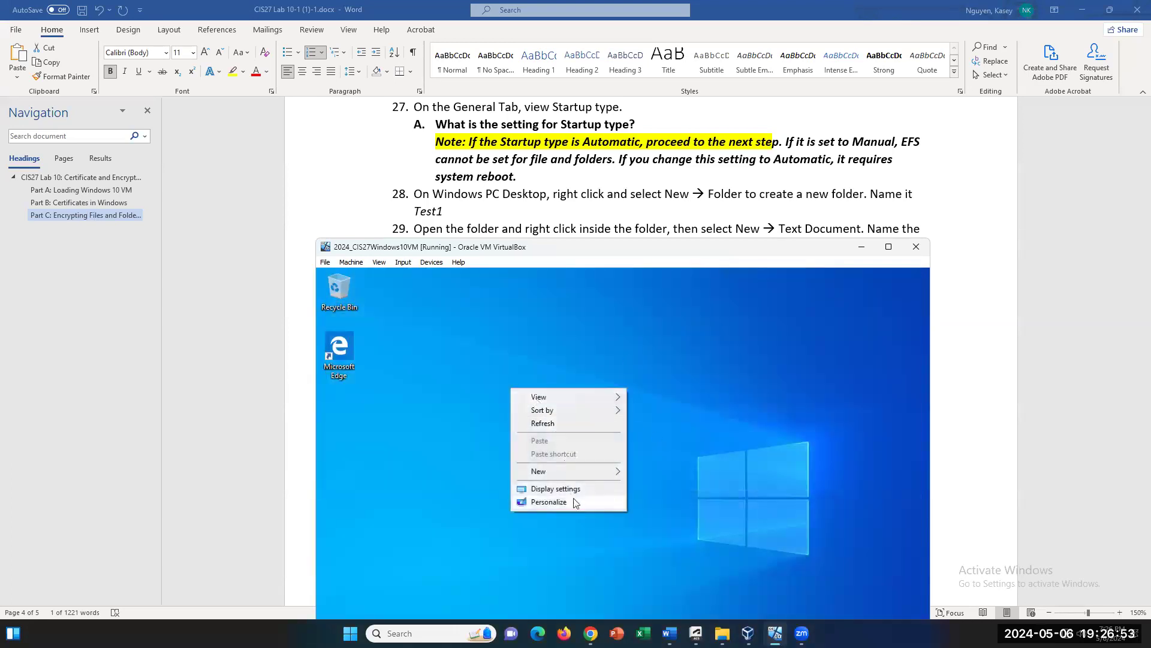
{"action": "mouse_move", "coordinate": [587, 474]}
{"action": "left_click", "coordinate": [651, 473]}
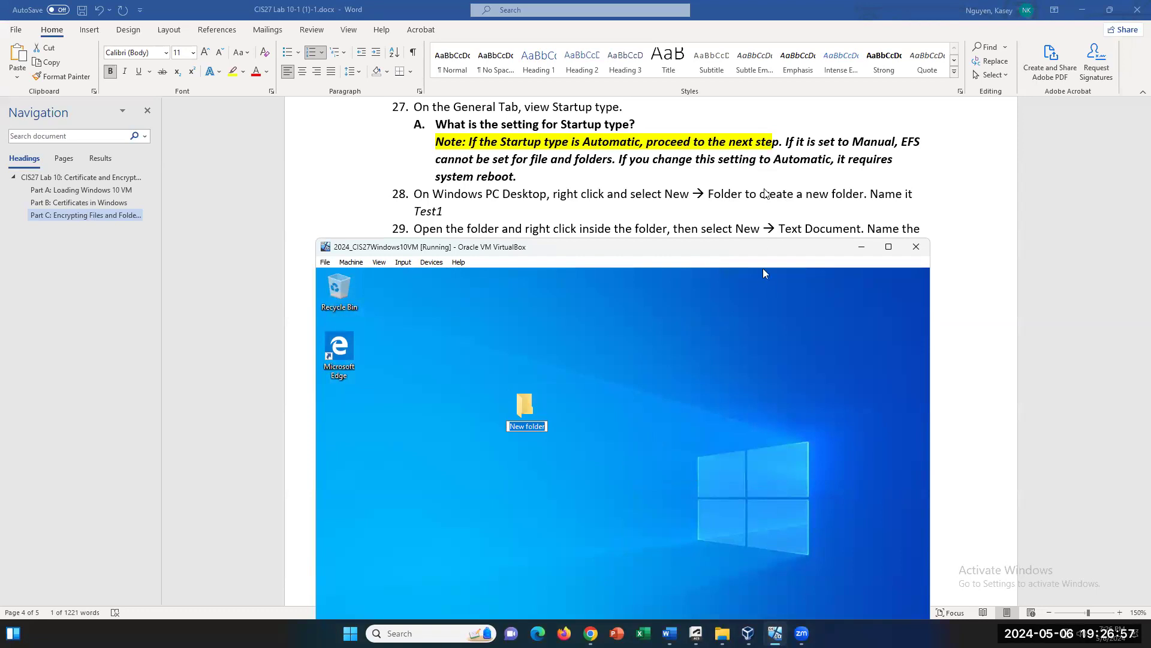
{"action": "type", "text": "Test1"}
{"action": "key", "text": "Return"}
{"action": "left_click", "coordinate": [801, 435]}
{"action": "right_click", "coordinate": [572, 438]}
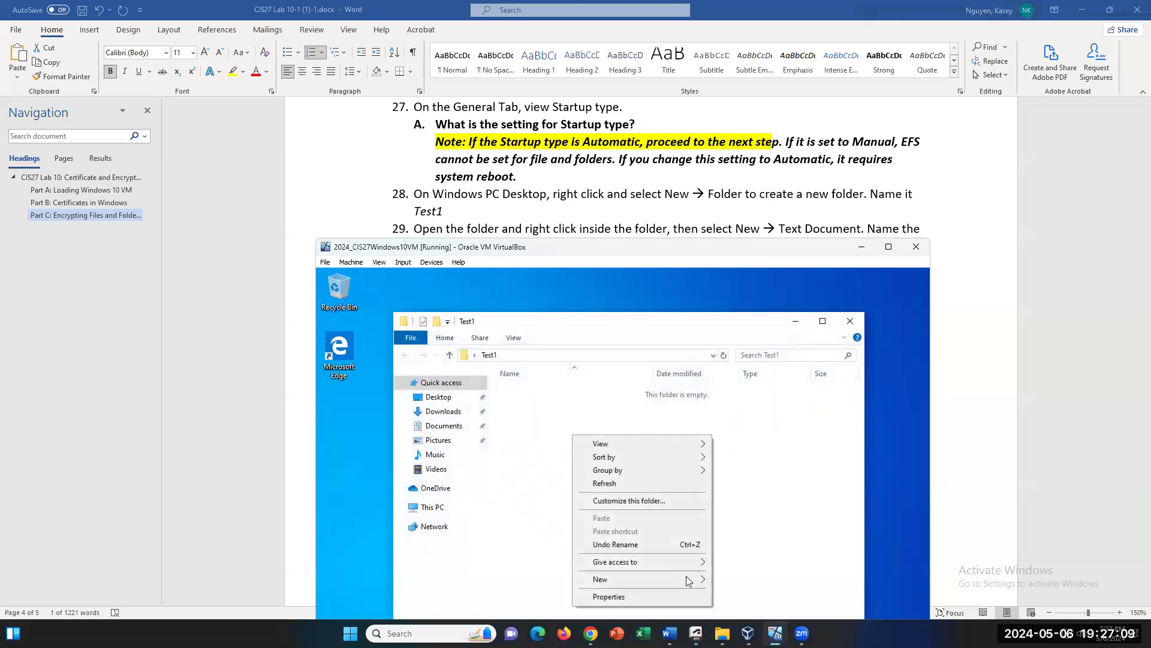
{"action": "mouse_move", "coordinate": [688, 579]}
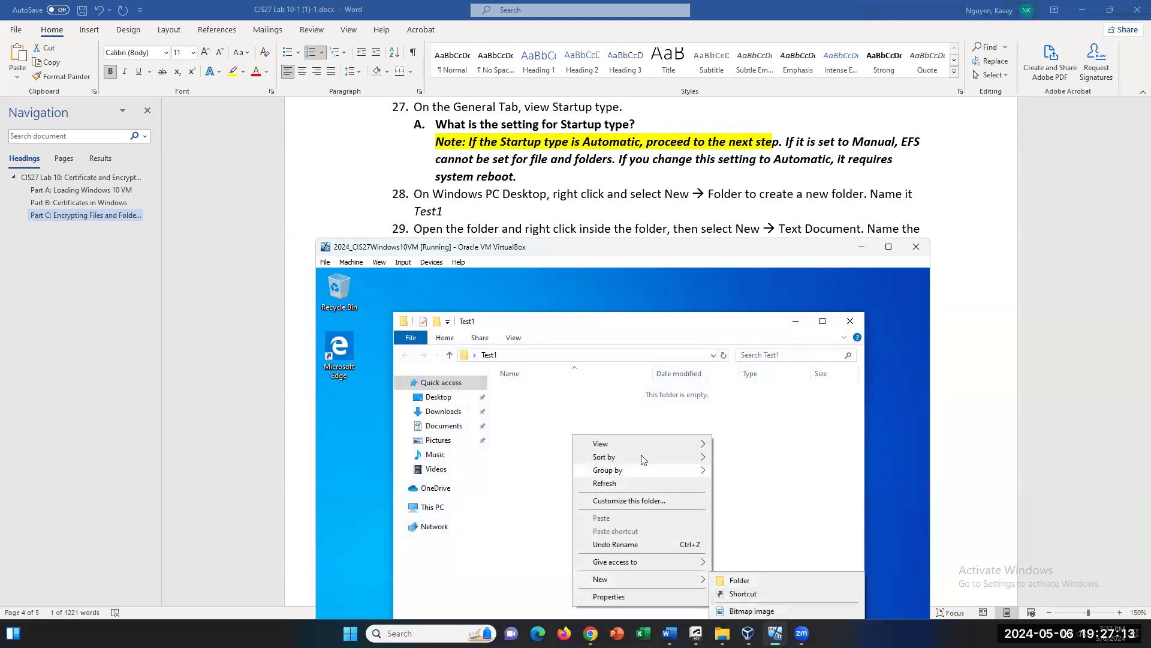
{"action": "left_click", "coordinate": [834, 432]}
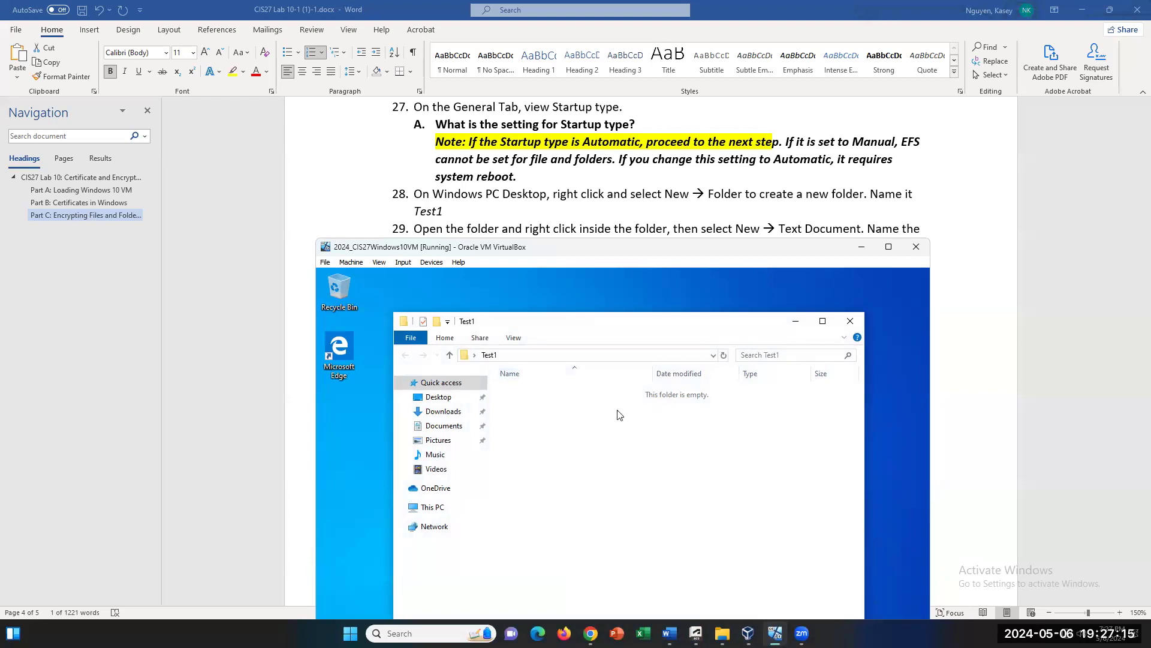
{"action": "left_click", "coordinate": [418, 339]}
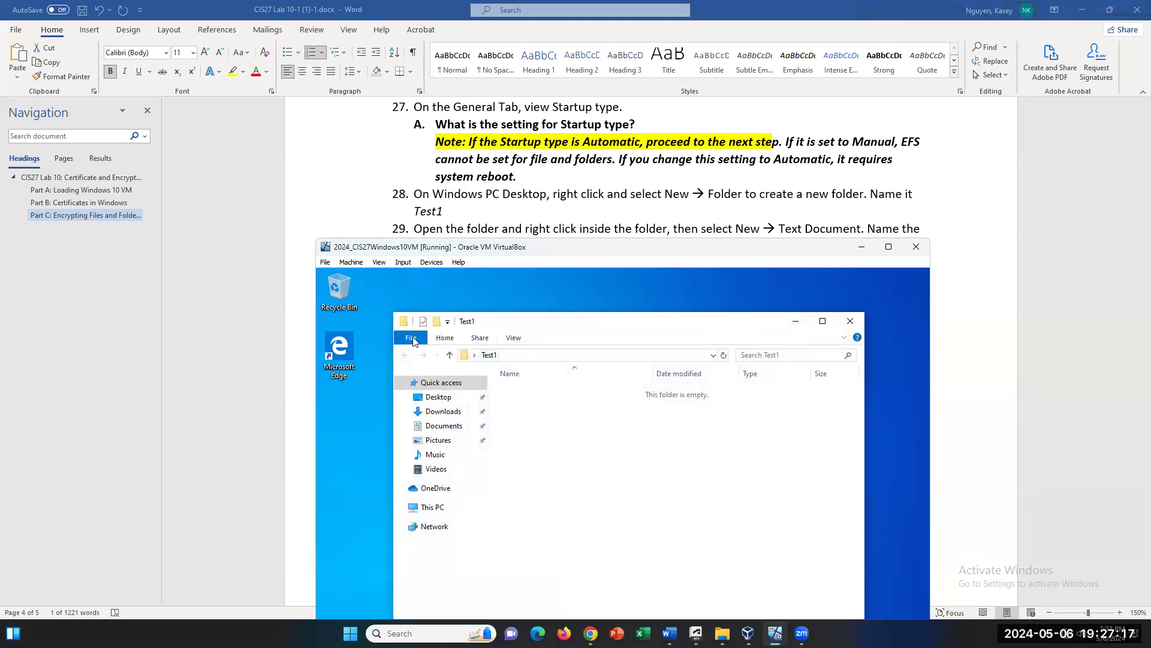
{"action": "left_click", "coordinate": [606, 588]}
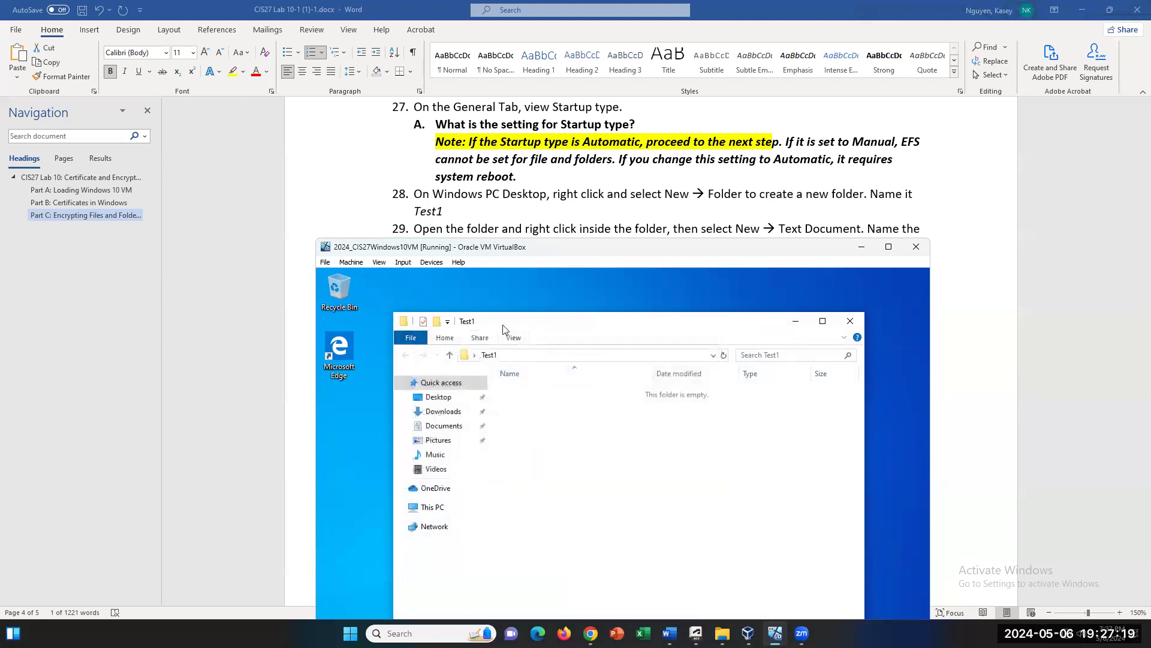
{"action": "left_click", "coordinate": [415, 339]}
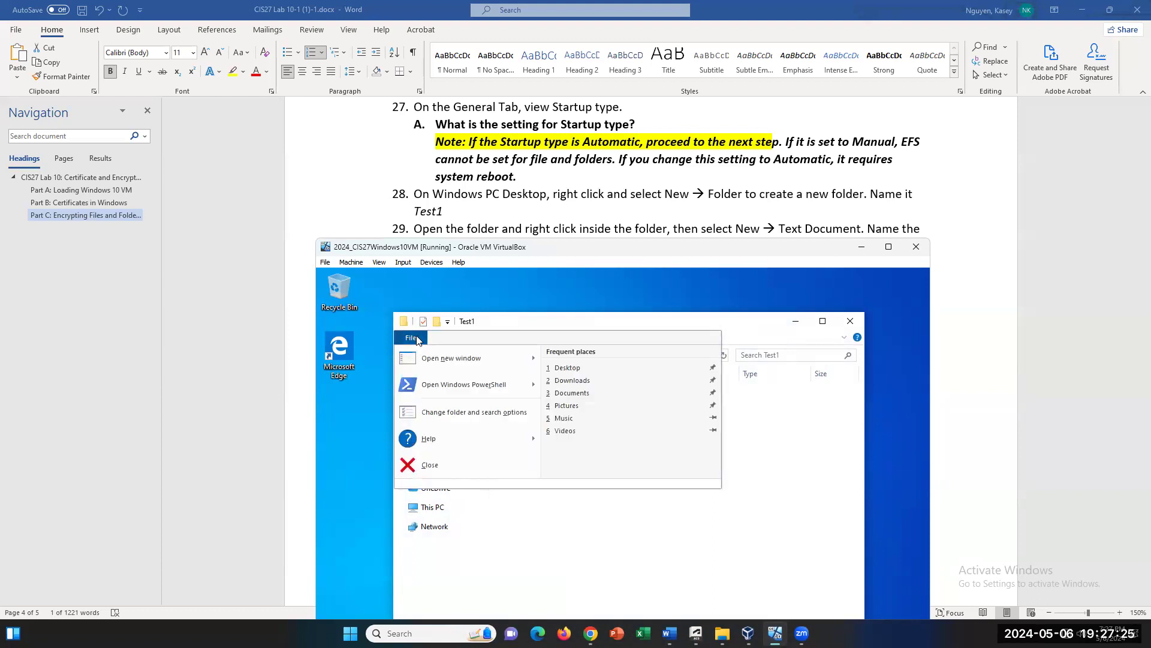
{"action": "left_click", "coordinate": [557, 558]}
- Create a text document named Test1 inside the Test1 folder and close File Explorer
{"action": "right_click", "coordinate": [554, 425]}
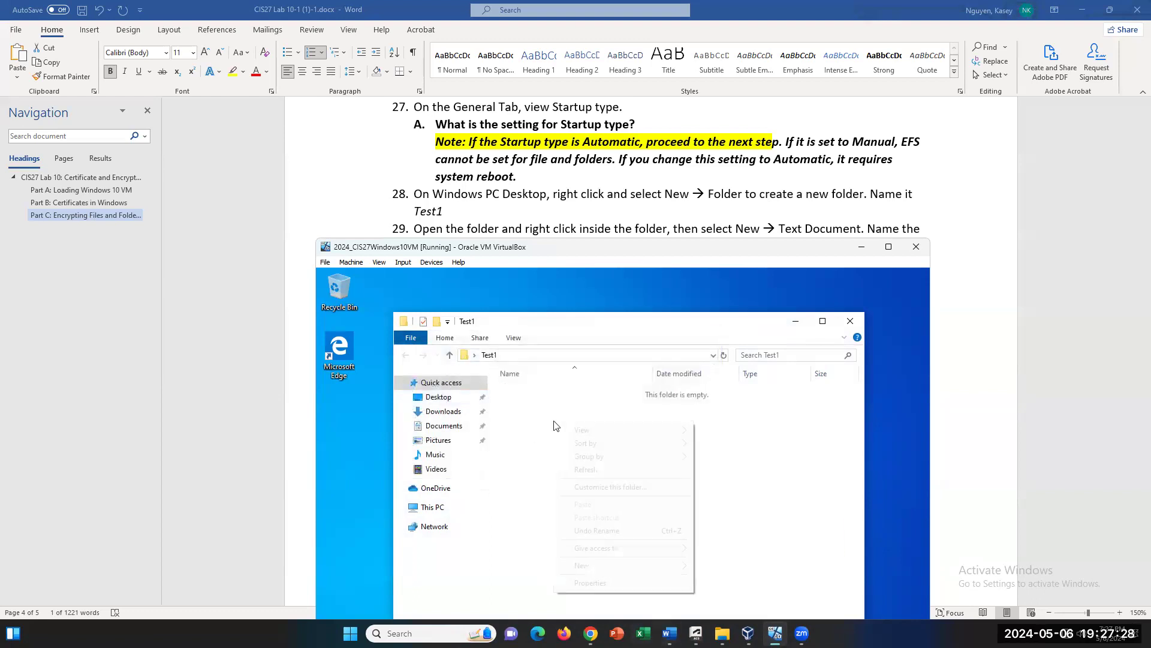
{"action": "right_click", "coordinate": [549, 385]}
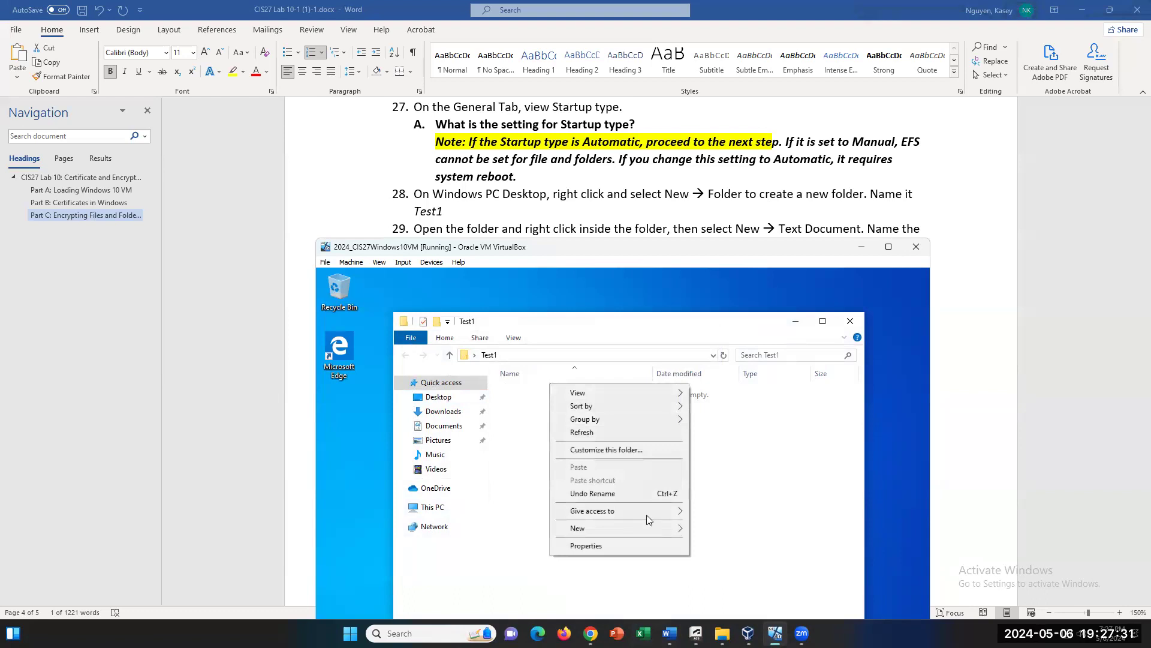
{"action": "left_click", "coordinate": [622, 528]}
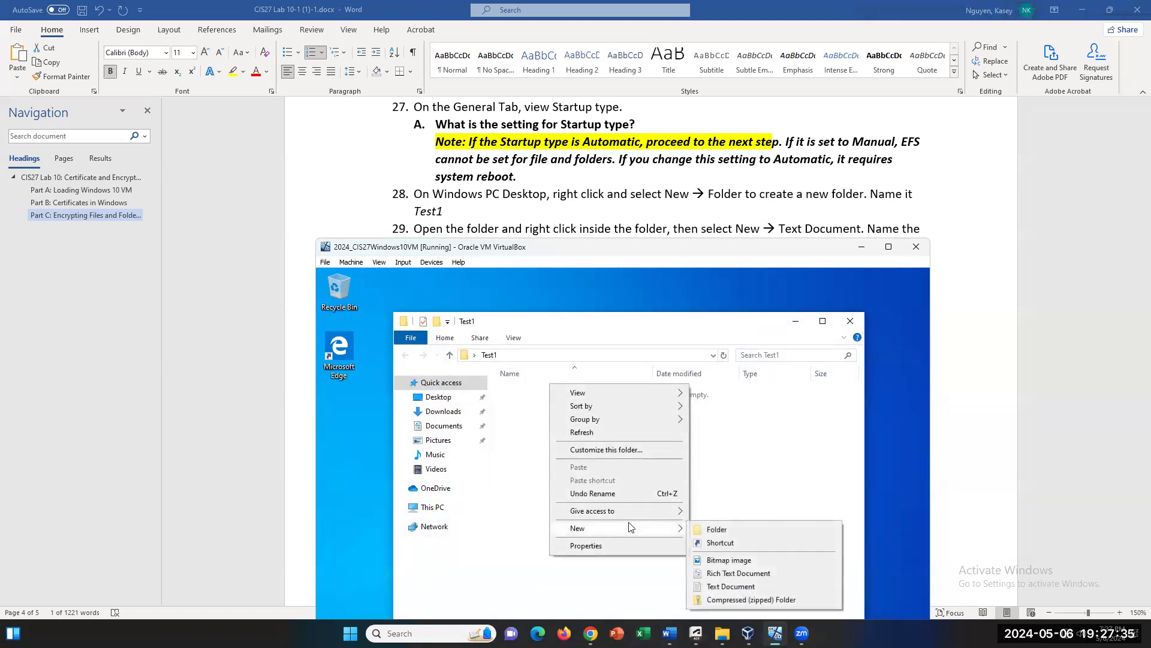
{"action": "left_click", "coordinate": [746, 588]}
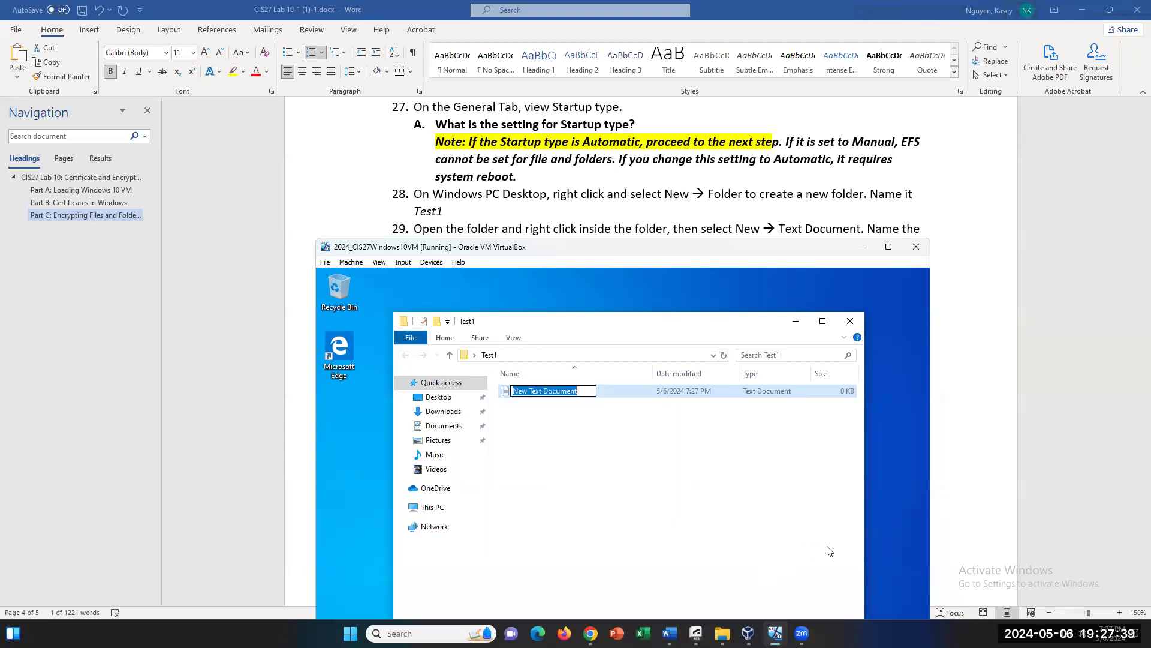
{"action": "scroll", "coordinate": [702, 187], "scroll_direction": "down", "scroll_amount": 1}
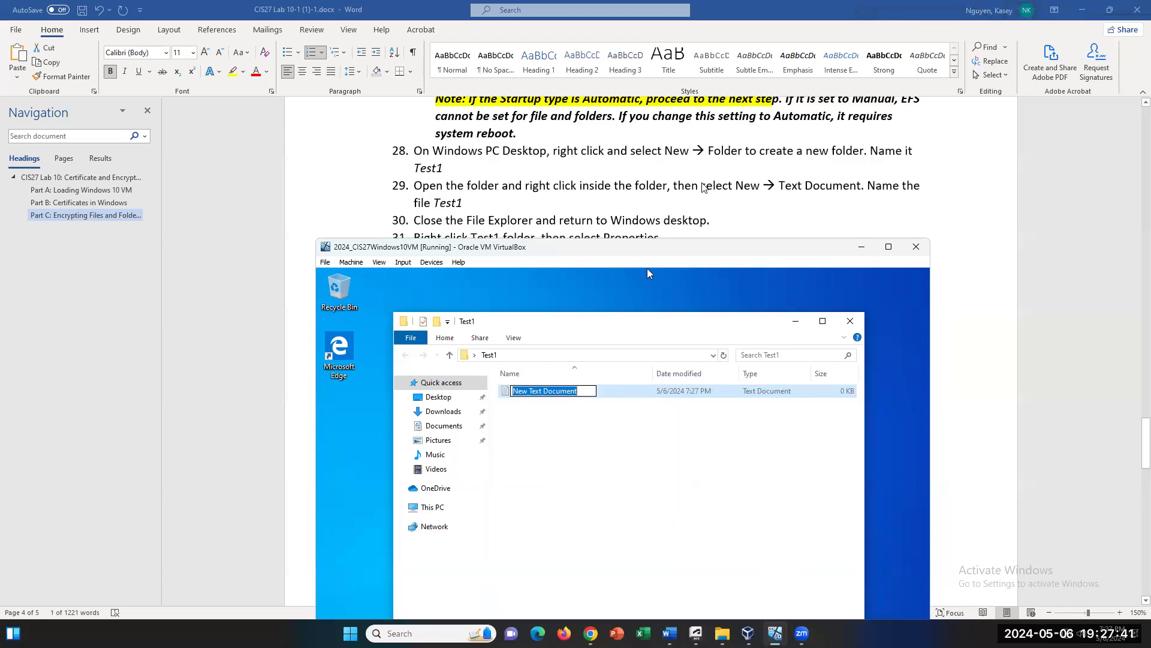
{"action": "type", "text": "Te"}
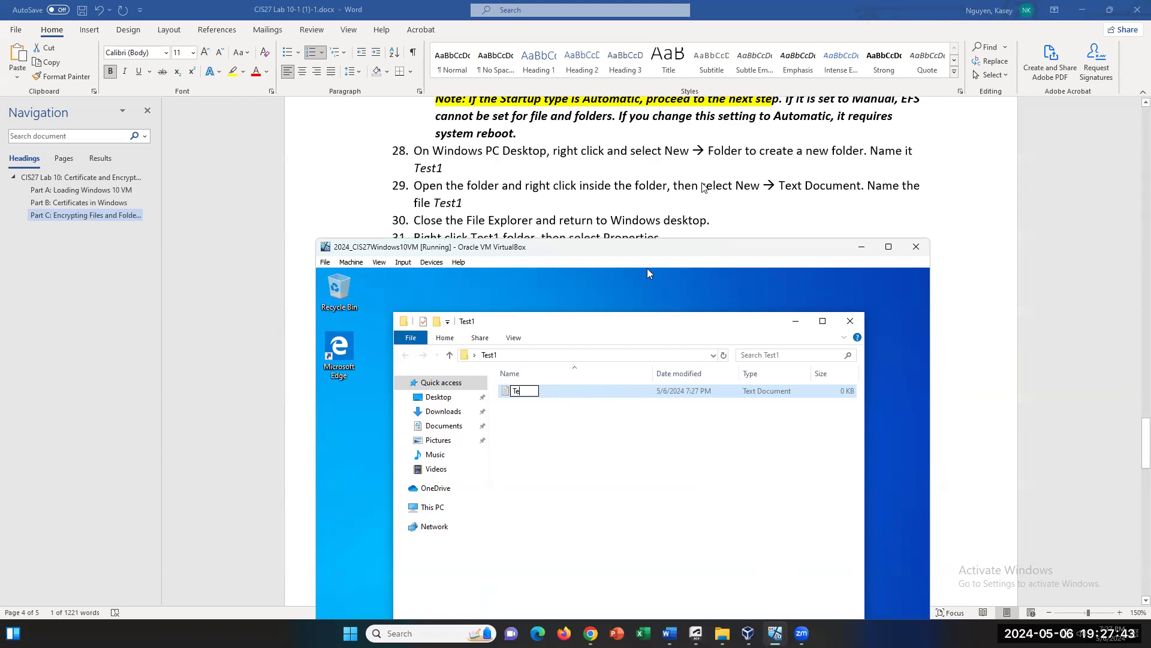
{"action": "type", "text": "st1"}
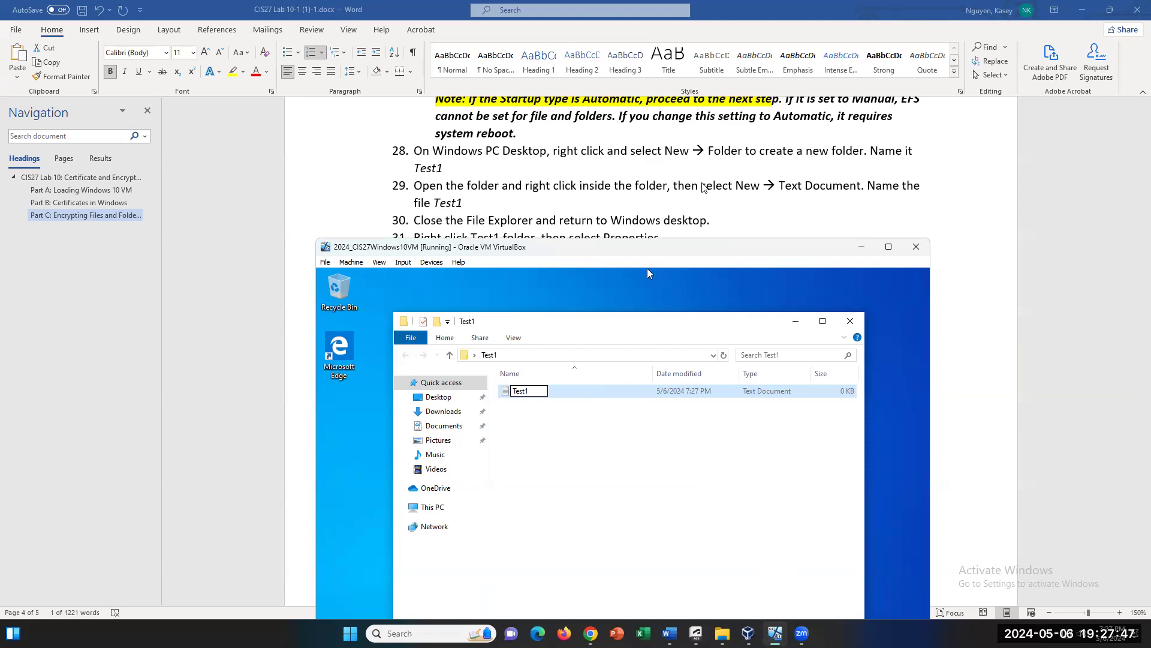
{"action": "left_click", "coordinate": [815, 421]}
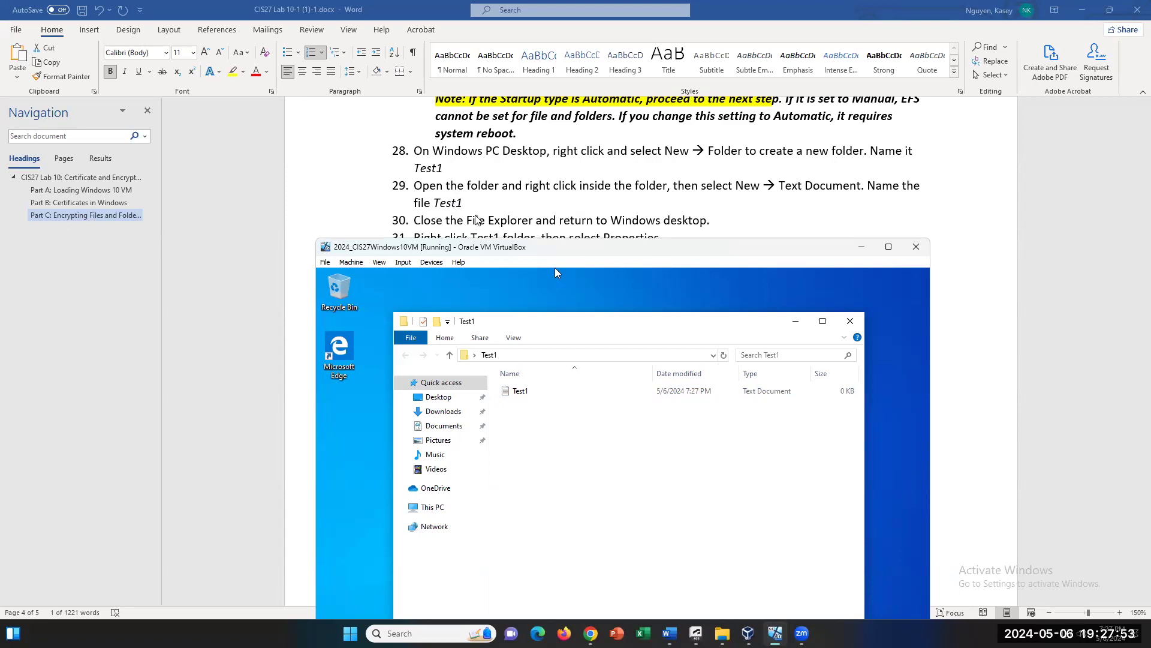
{"action": "left_click", "coordinate": [849, 319]}
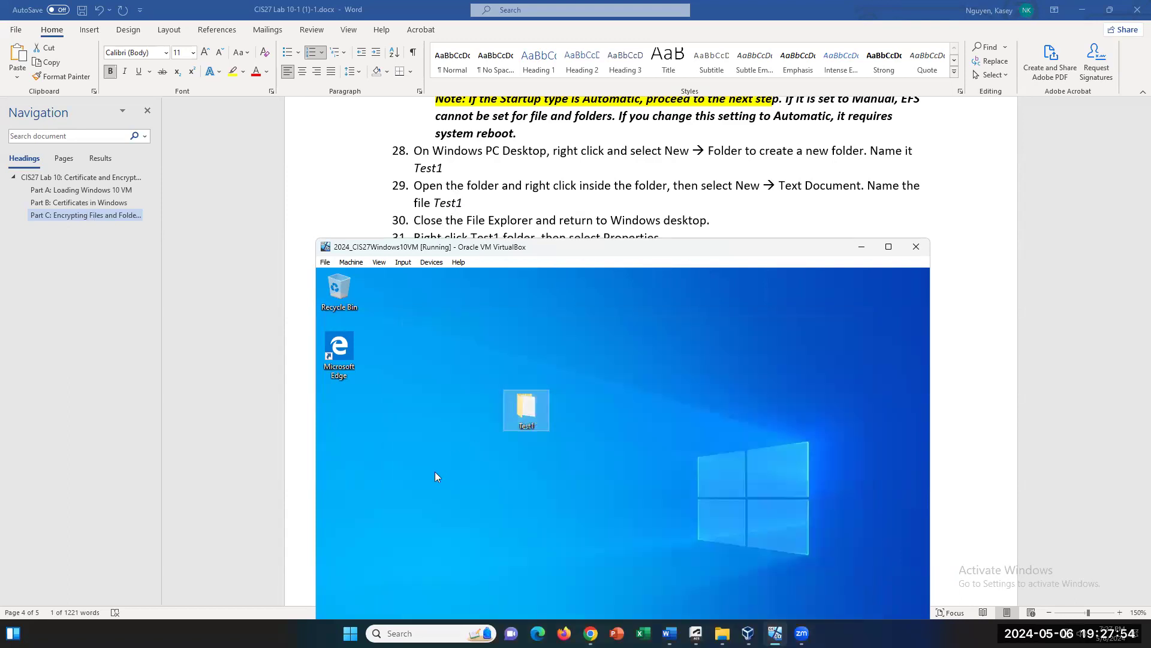
{"action": "right_click", "coordinate": [522, 404]}
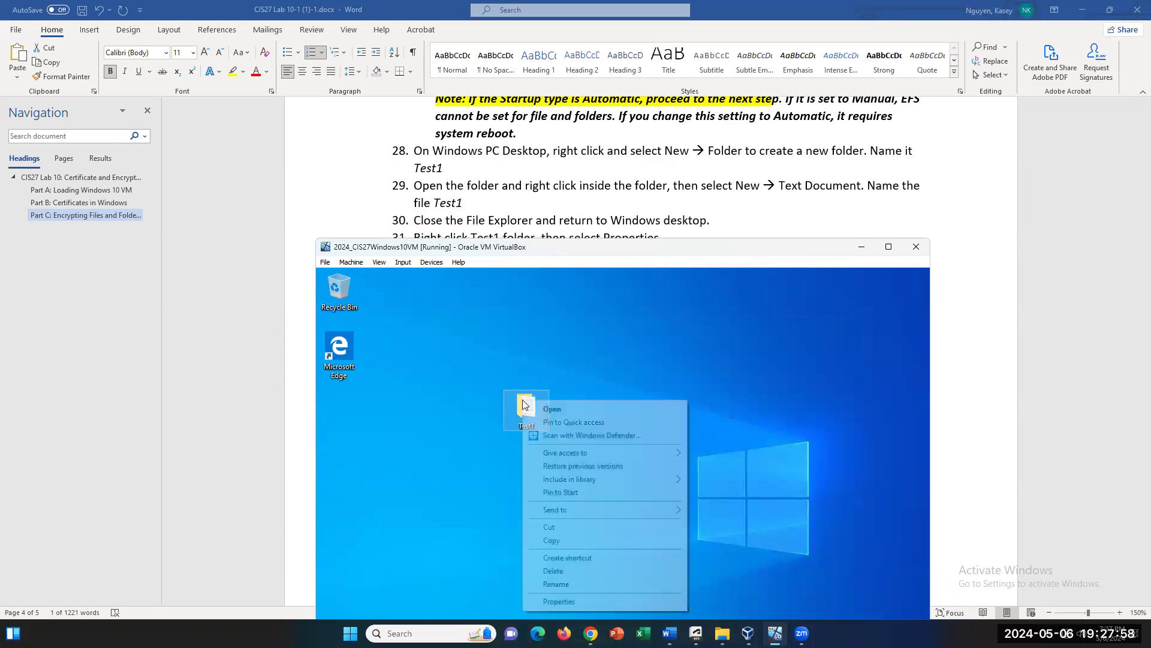
{"action": "left_click", "coordinate": [600, 600]}
{"action": "left_click_drag", "start_coordinate": [642, 406], "coordinate": [708, 312]}
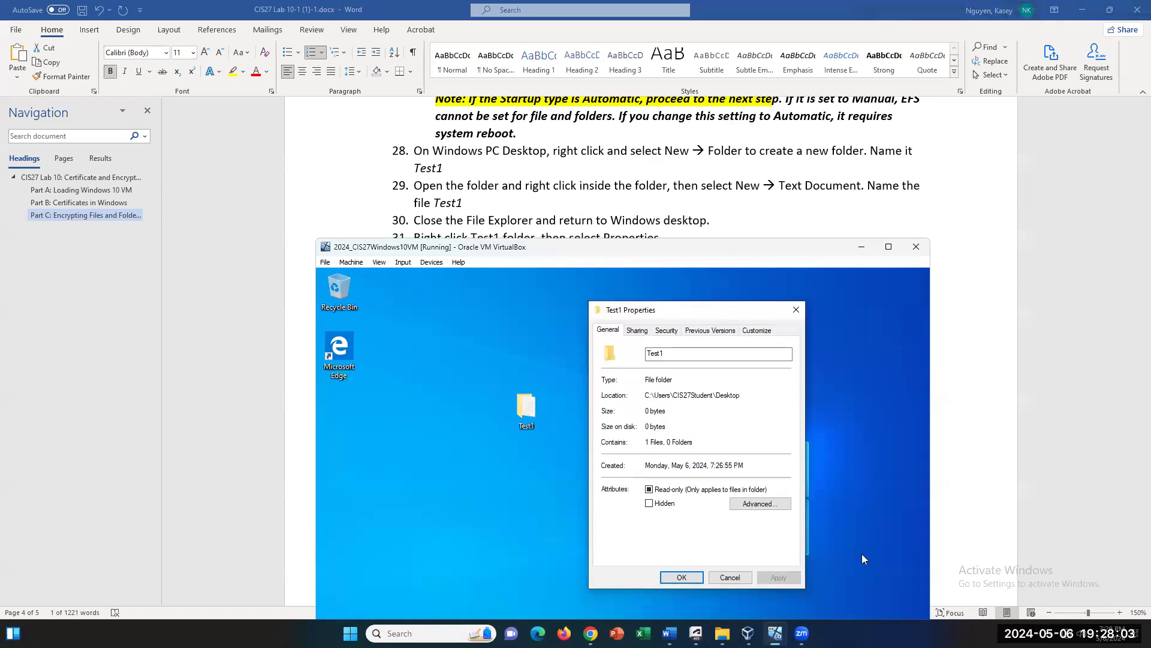
{"action": "left_click", "coordinate": [778, 508]}
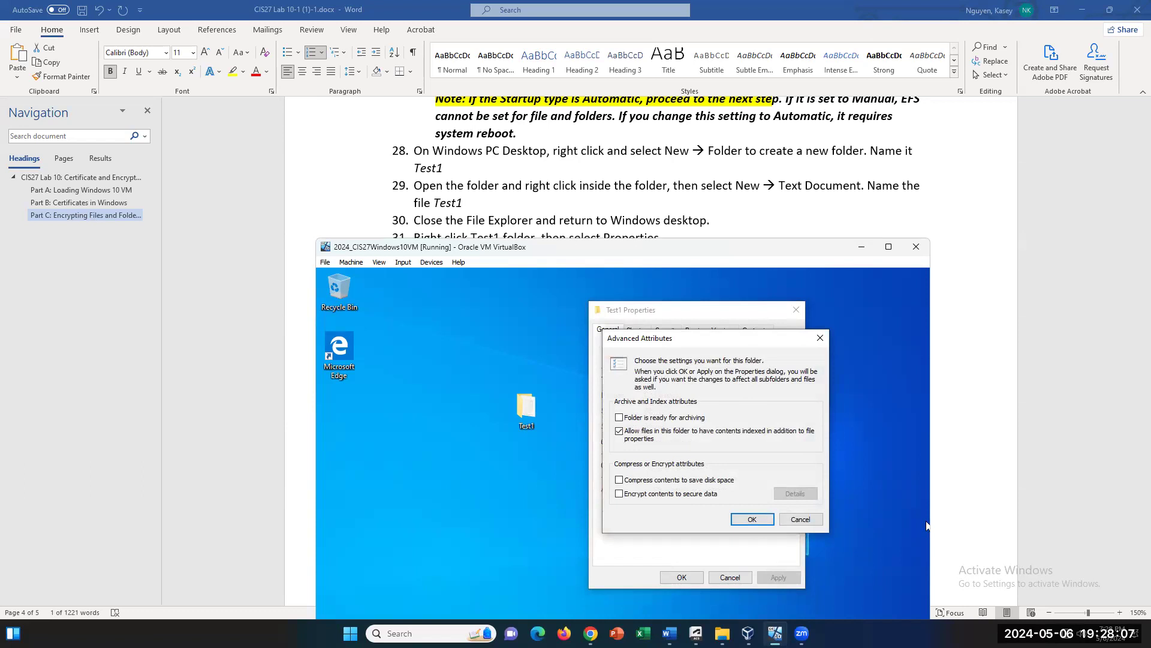
{"action": "left_click", "coordinate": [820, 338]}
{"action": "left_click", "coordinate": [796, 311]}
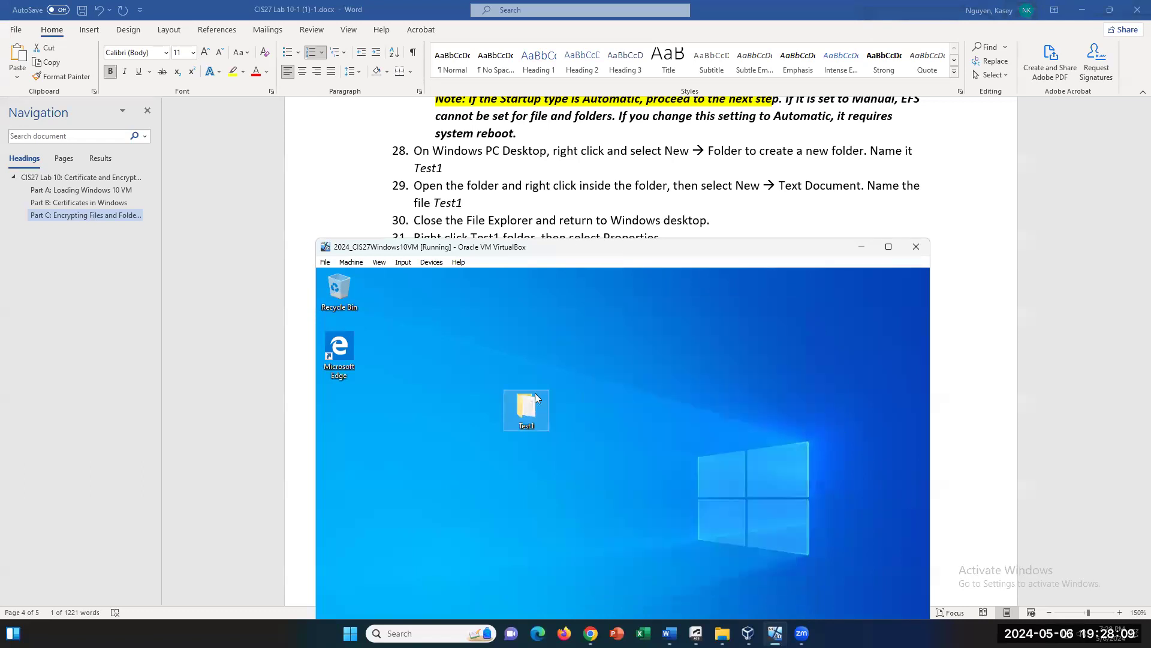
- Encrypt the desktop folder Test1 through its advanced attributes, applying the change to the folder, subfolders and files
{"action": "right_click", "coordinate": [526, 405]}
{"action": "left_click", "coordinate": [588, 597]}
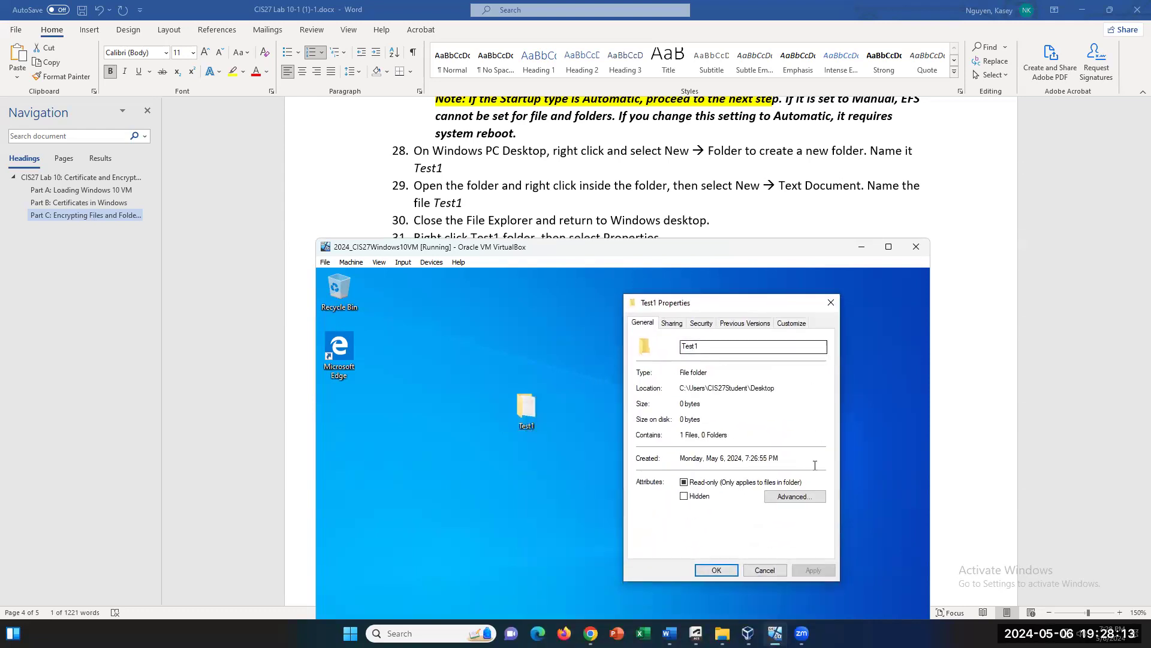
{"action": "left_click", "coordinate": [804, 499]}
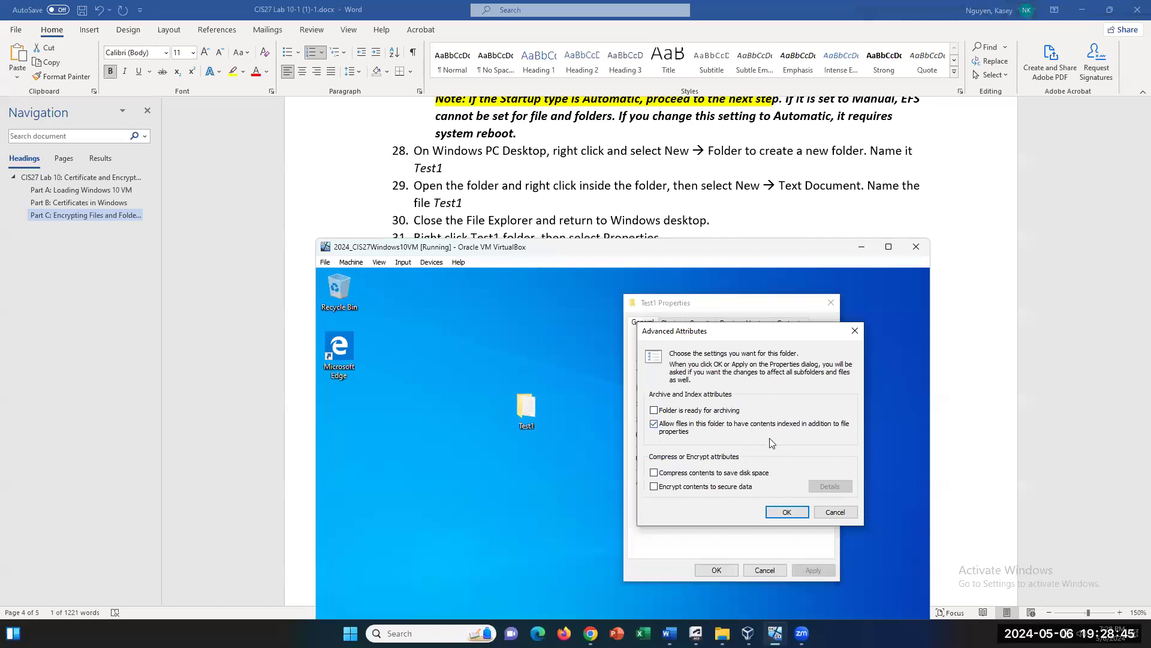
{"action": "left_click", "coordinate": [653, 487]}
{"action": "left_click", "coordinate": [786, 513]}
{"action": "left_click", "coordinate": [812, 570]}
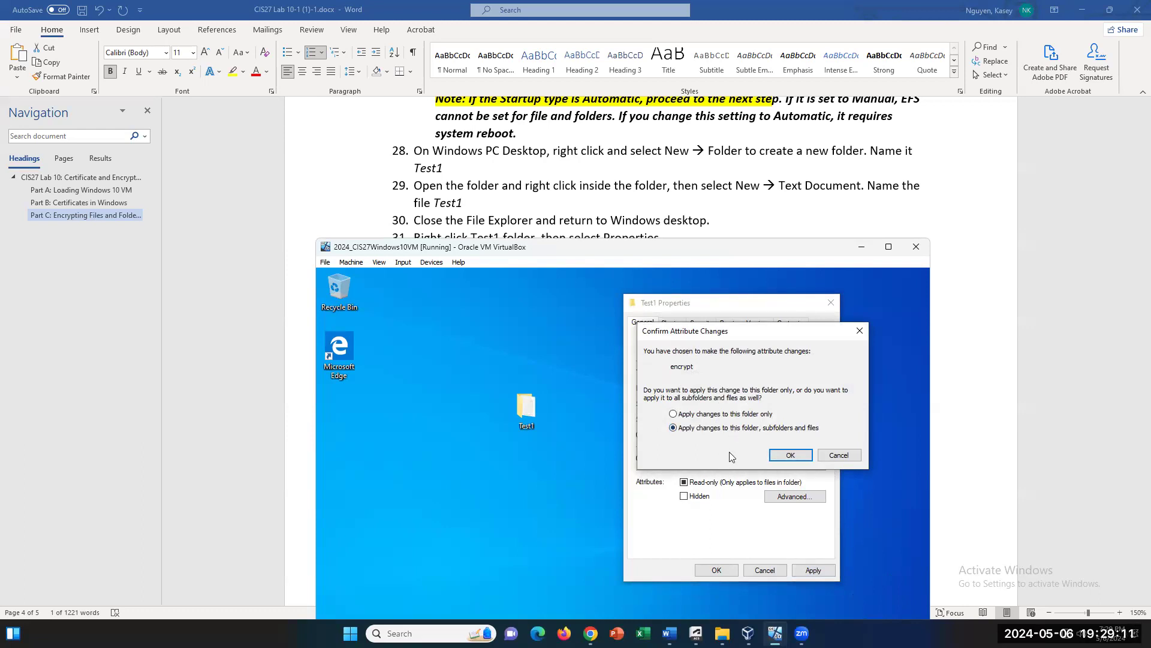
{"action": "left_click", "coordinate": [789, 456]}
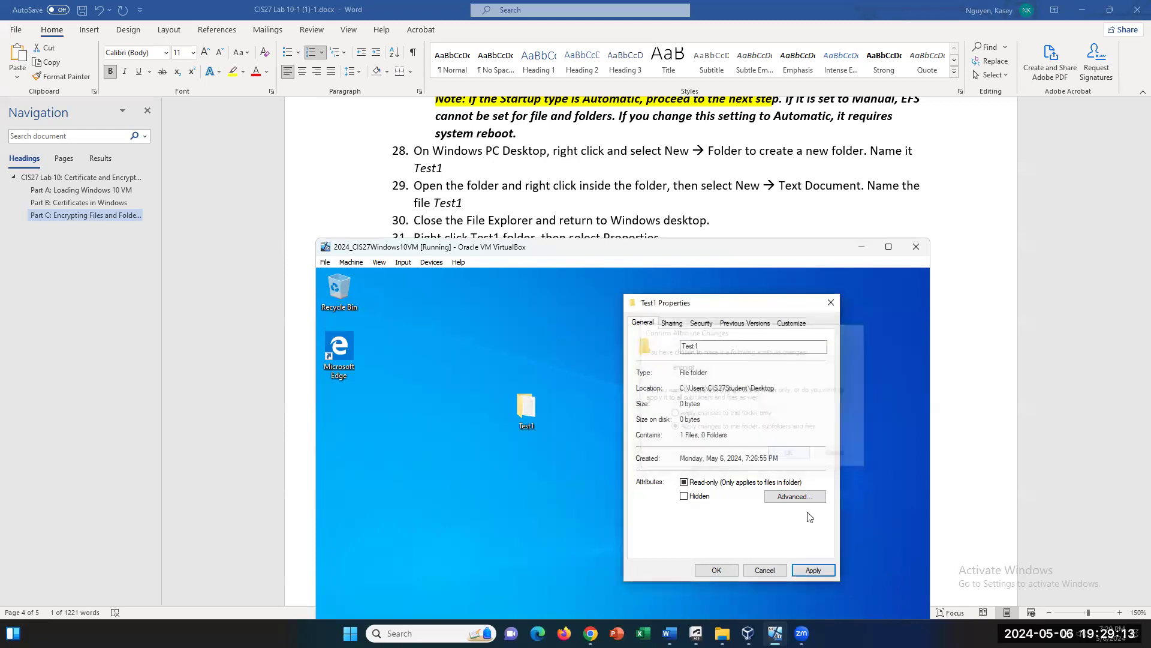
{"action": "left_click", "coordinate": [722, 572]}
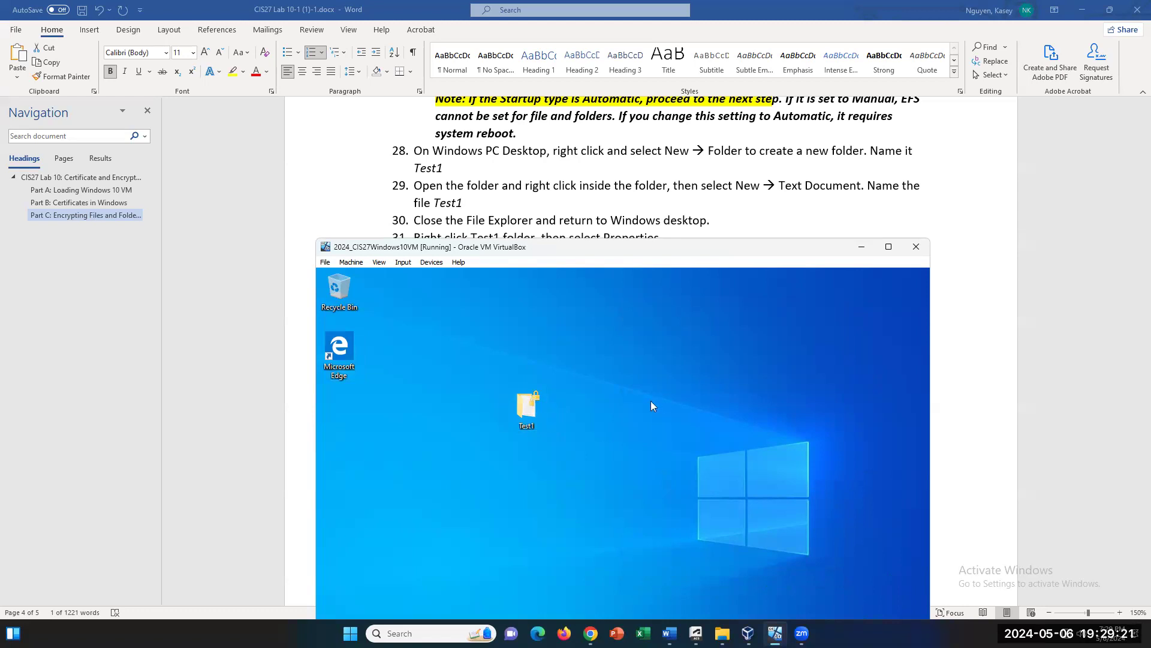
- Review the lab instructions from step 28 through step 40, covering the folder encryption checks and the first Command Prompt commands
{"action": "left_click", "coordinate": [526, 407]}
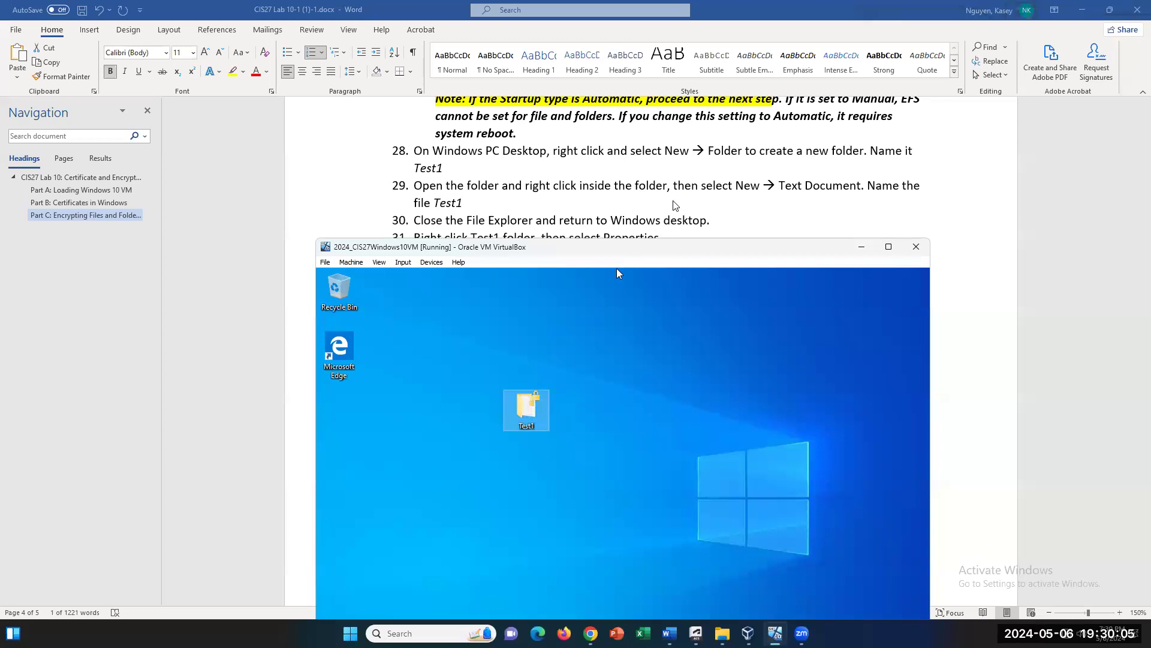
{"action": "scroll", "coordinate": [674, 205], "scroll_direction": "up", "scroll_amount": 3}
{"action": "scroll", "coordinate": [674, 205], "scroll_direction": "down", "scroll_amount": 3}
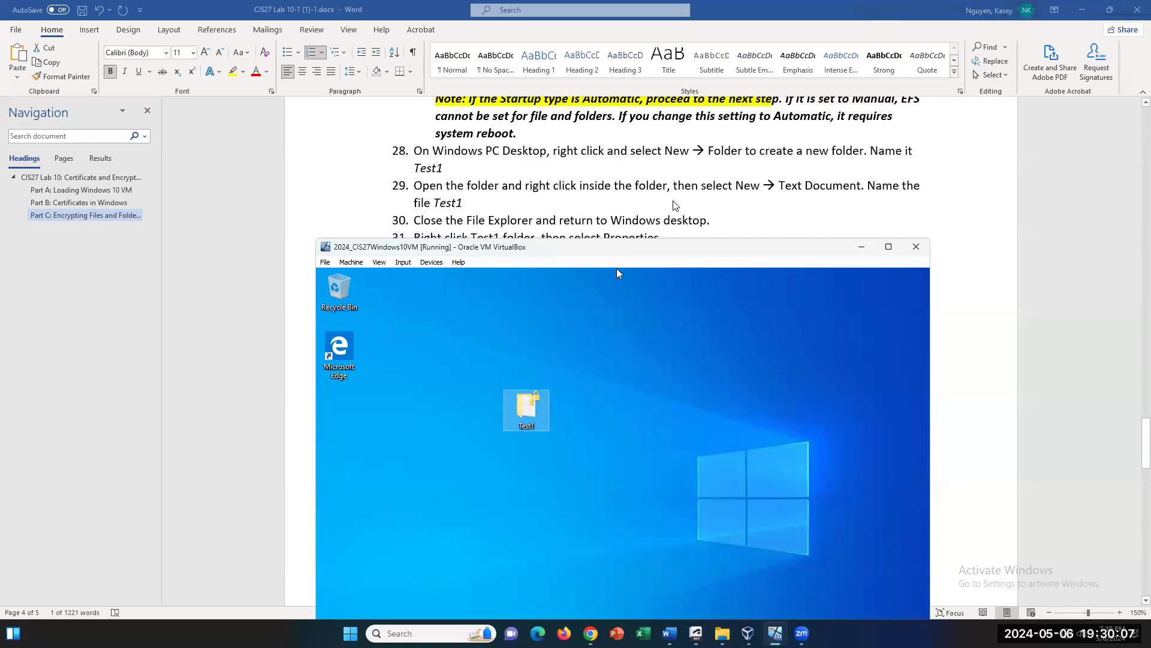
{"action": "scroll", "coordinate": [712, 188], "scroll_direction": "down", "scroll_amount": 2}
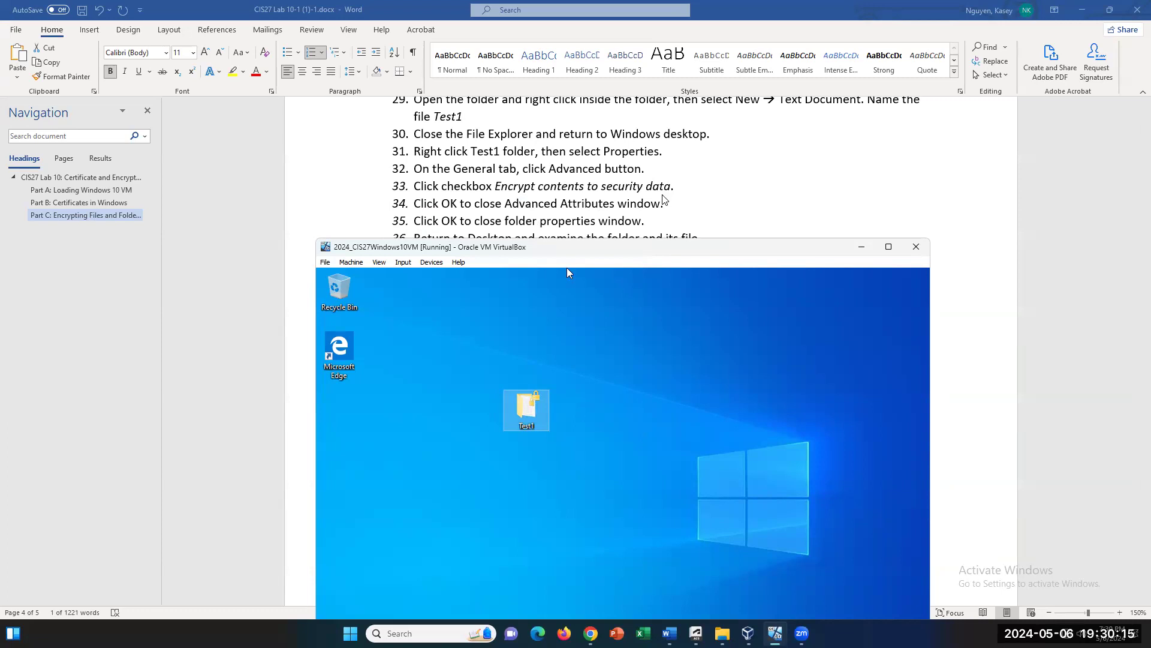
{"action": "scroll", "coordinate": [694, 193], "scroll_direction": "down", "scroll_amount": 1}
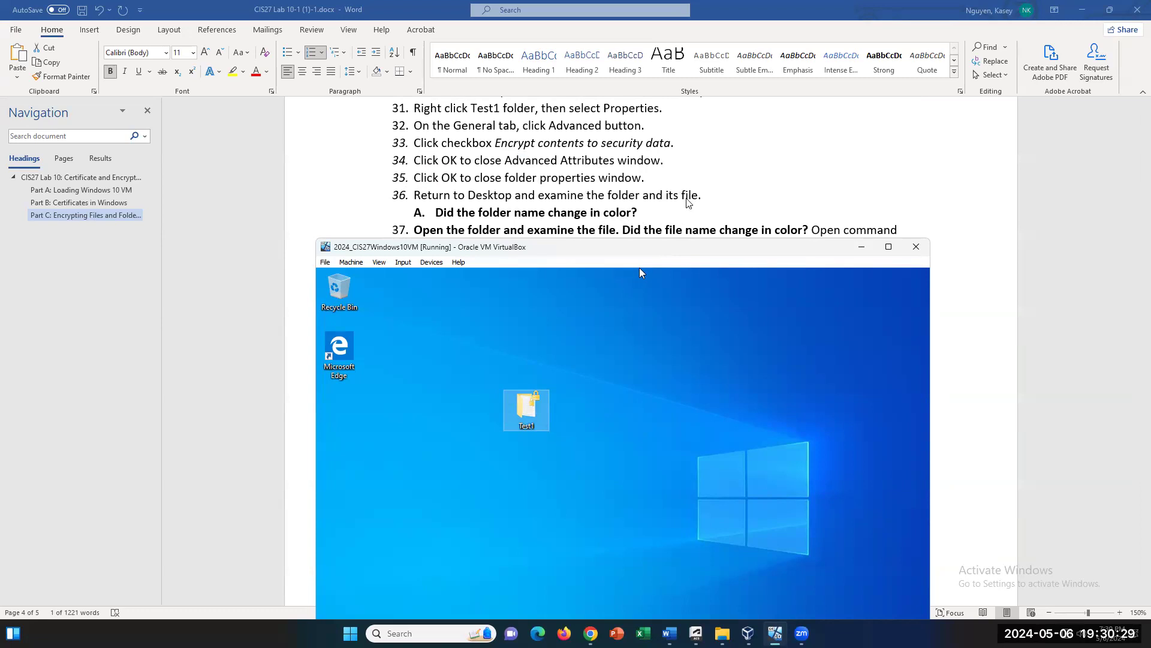
{"action": "scroll", "coordinate": [686, 195], "scroll_direction": "down", "scroll_amount": 2}
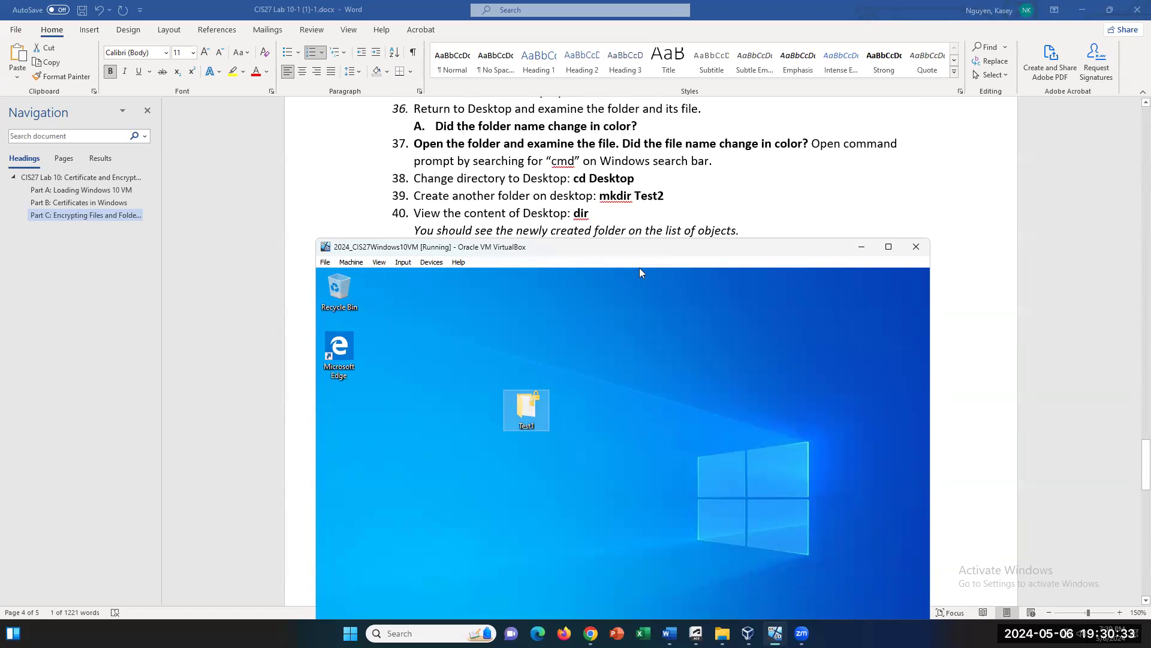
- Move the virtual machine window up to reach its search bar, search for cmd and open Command Prompt as administrator
{"action": "left_click_drag", "start_coordinate": [659, 246], "coordinate": [656, 130]}
{"action": "left_click", "coordinate": [486, 589]}
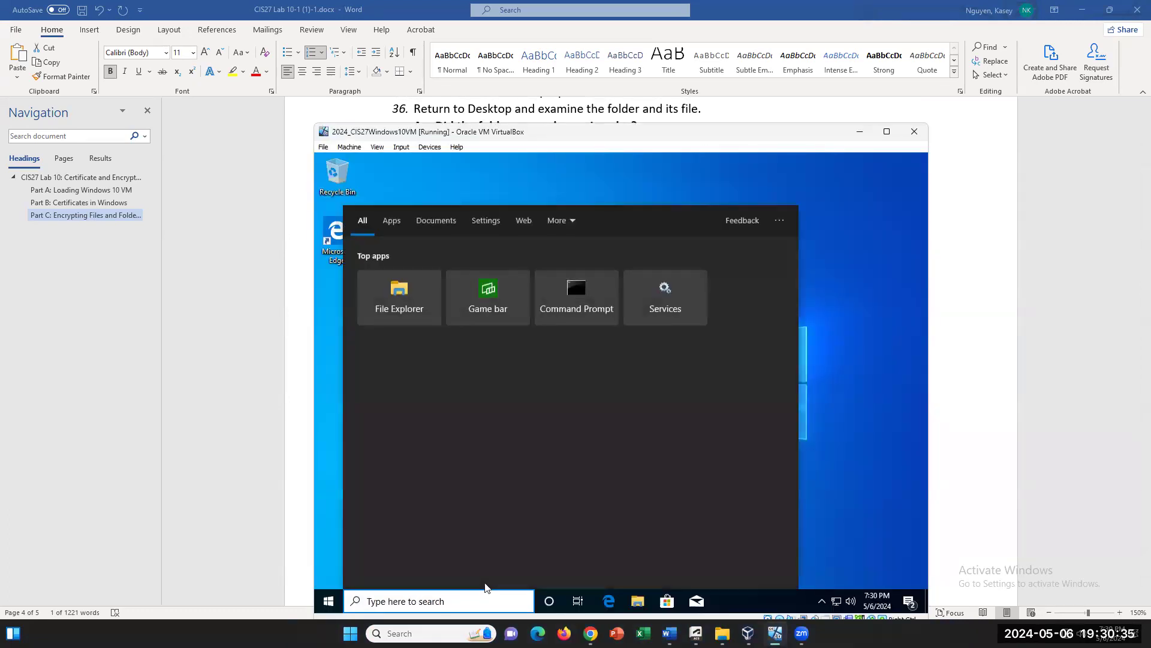
{"action": "type", "text": "cmd"}
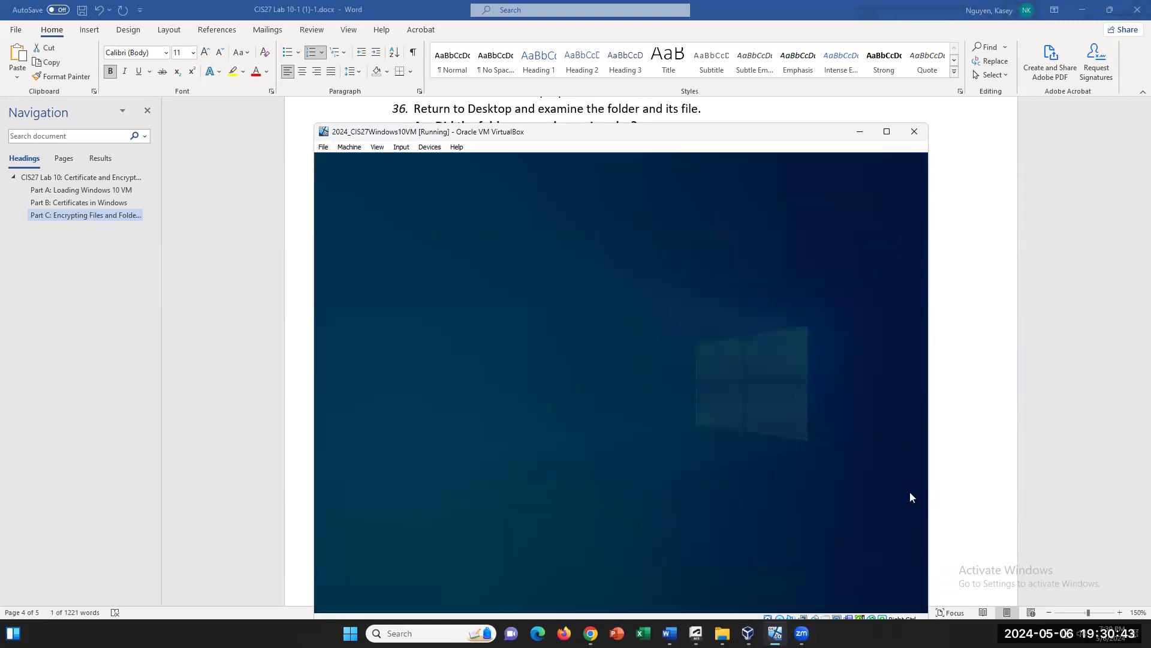
{"action": "left_click", "coordinate": [578, 449]}
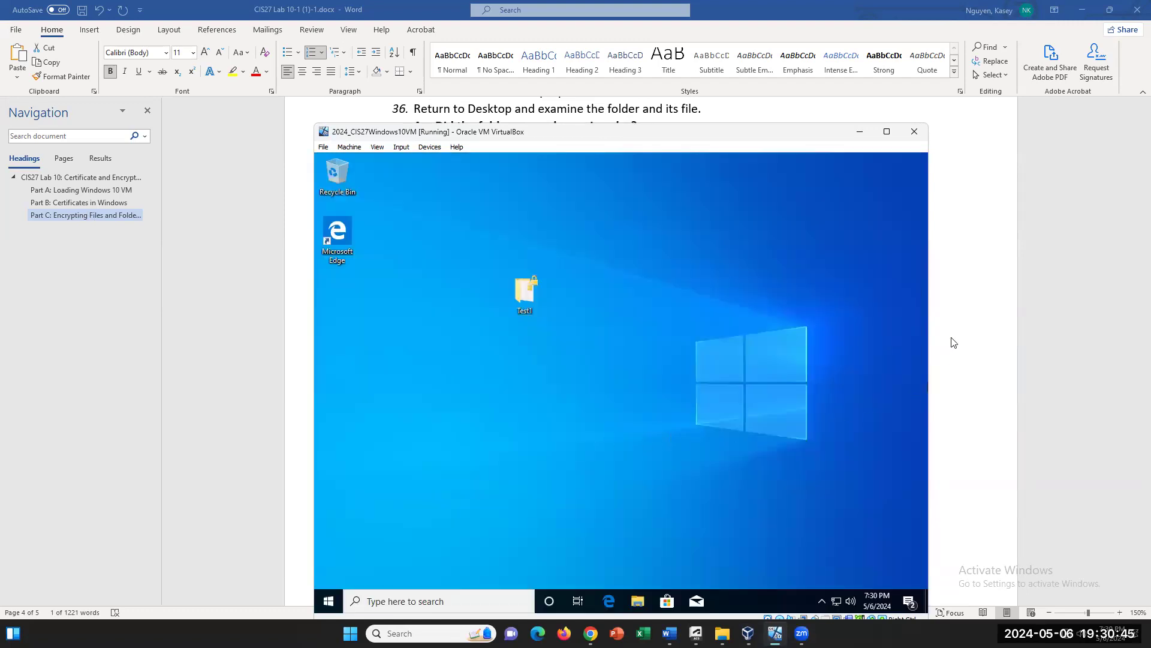
- Check lab step 38, try to switch the administrator Command Prompt to the desktop with cd Desktop, and close the prompt
{"action": "left_click", "coordinate": [999, 258]}
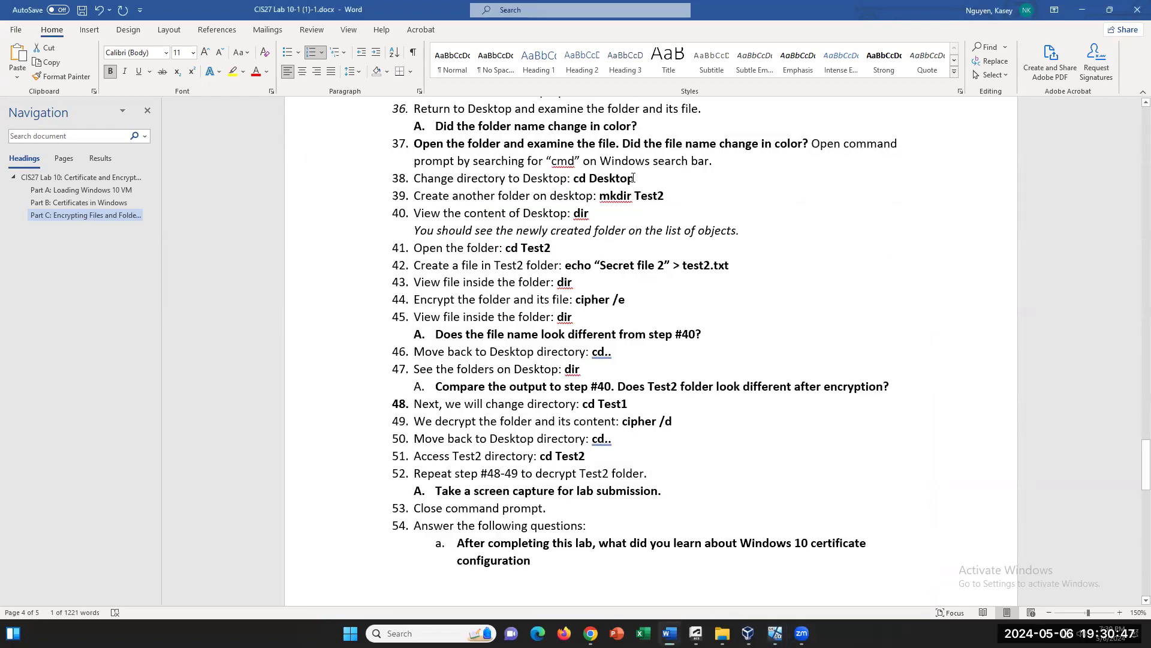
{"action": "left_click_drag", "start_coordinate": [634, 178], "coordinate": [574, 178]}
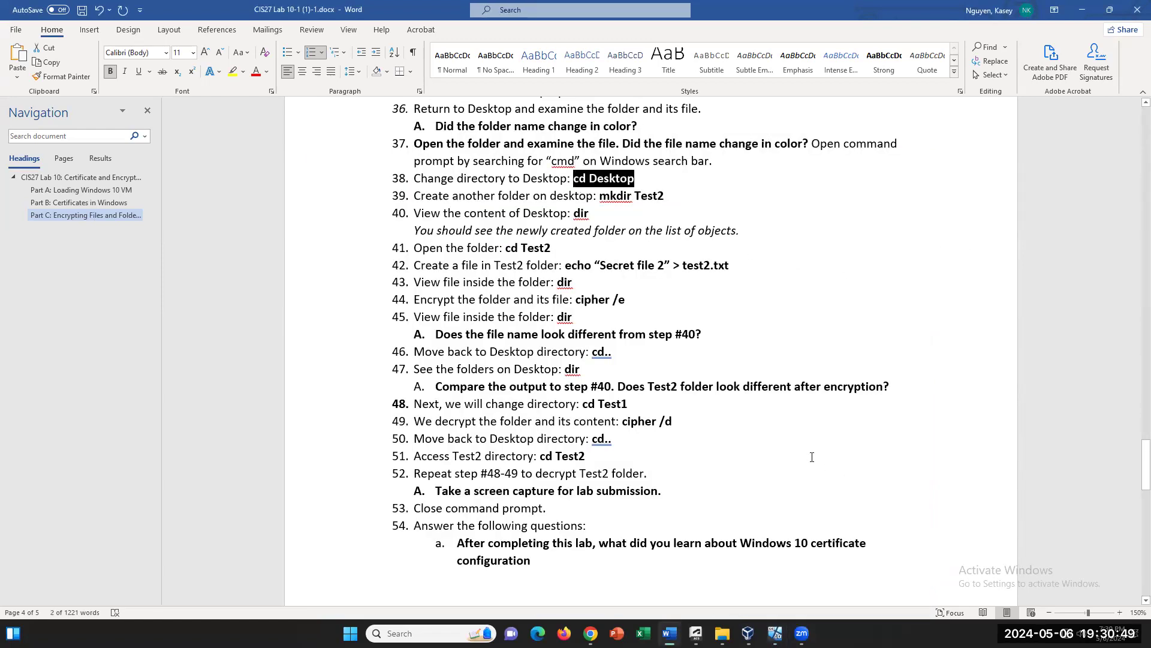
{"action": "left_click", "coordinate": [667, 195]}
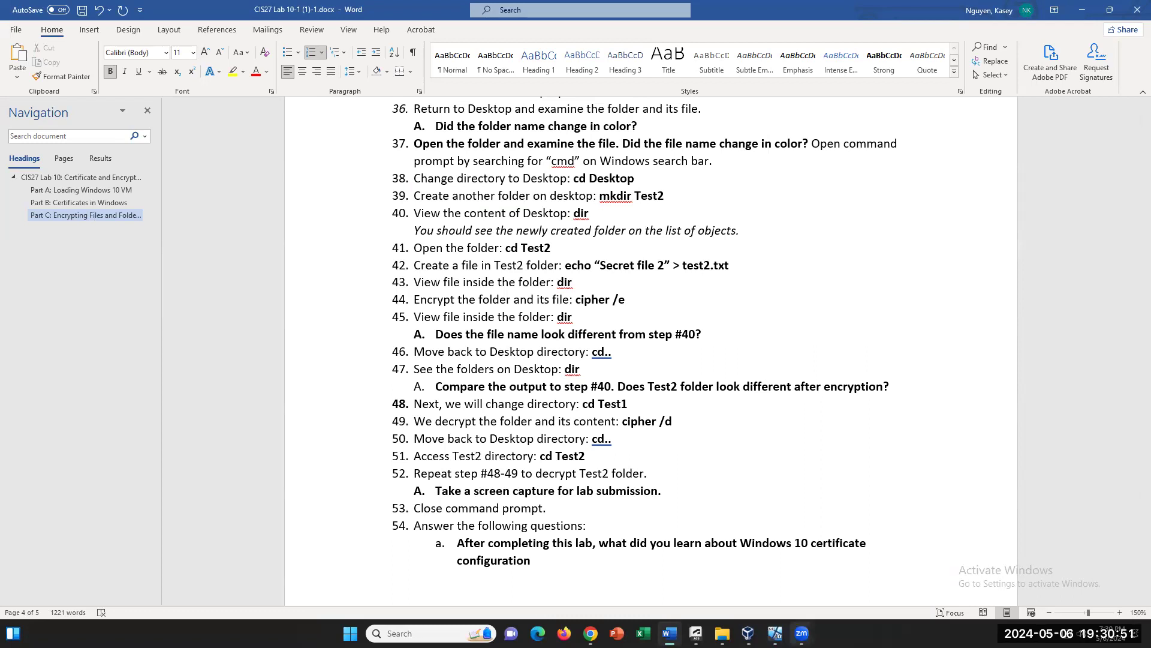
{"action": "left_click", "coordinate": [775, 632]}
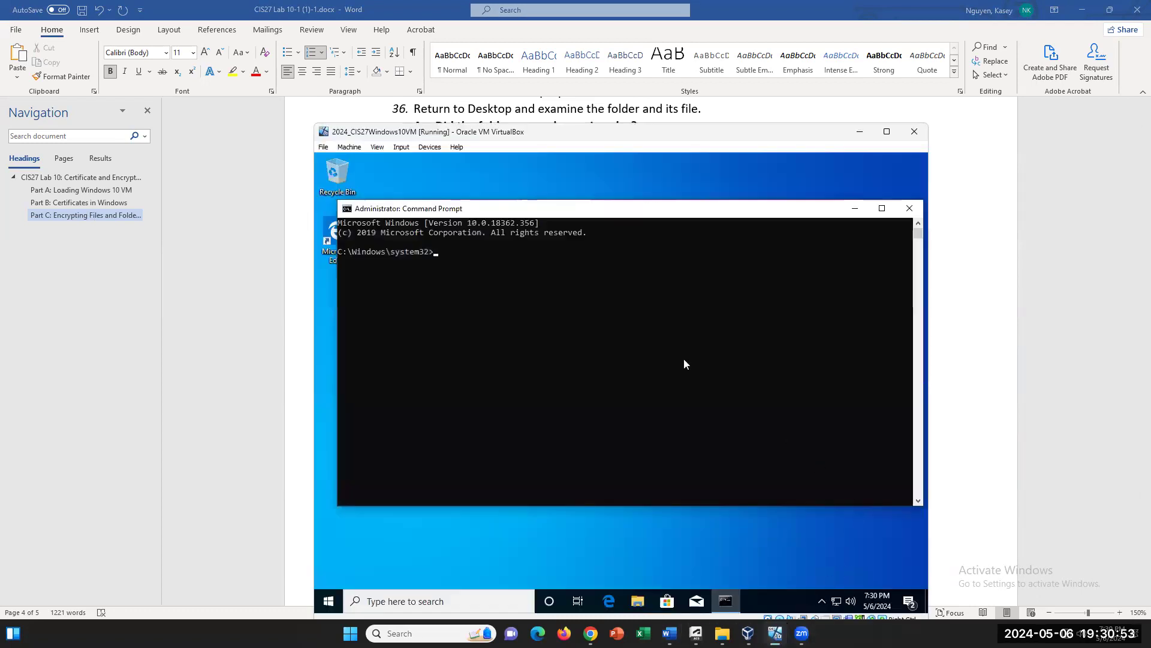
{"action": "left_click_drag", "start_coordinate": [633, 213], "coordinate": [631, 292]}
{"action": "type", "text": "cd Desktop"}
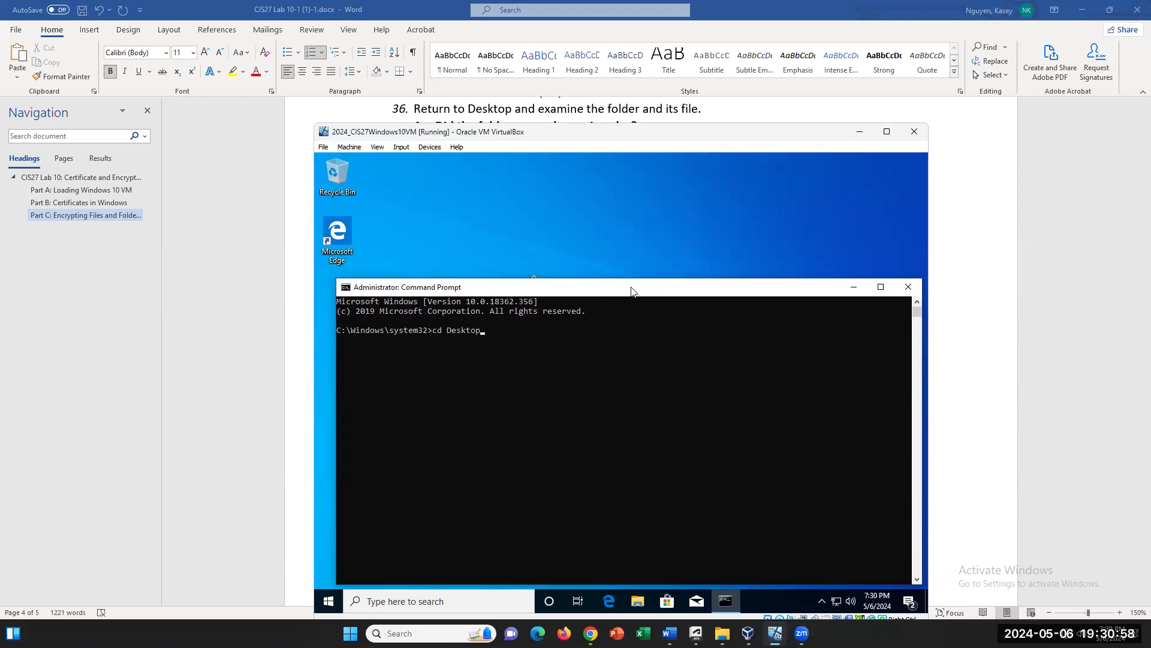
{"action": "key", "text": "Return"}
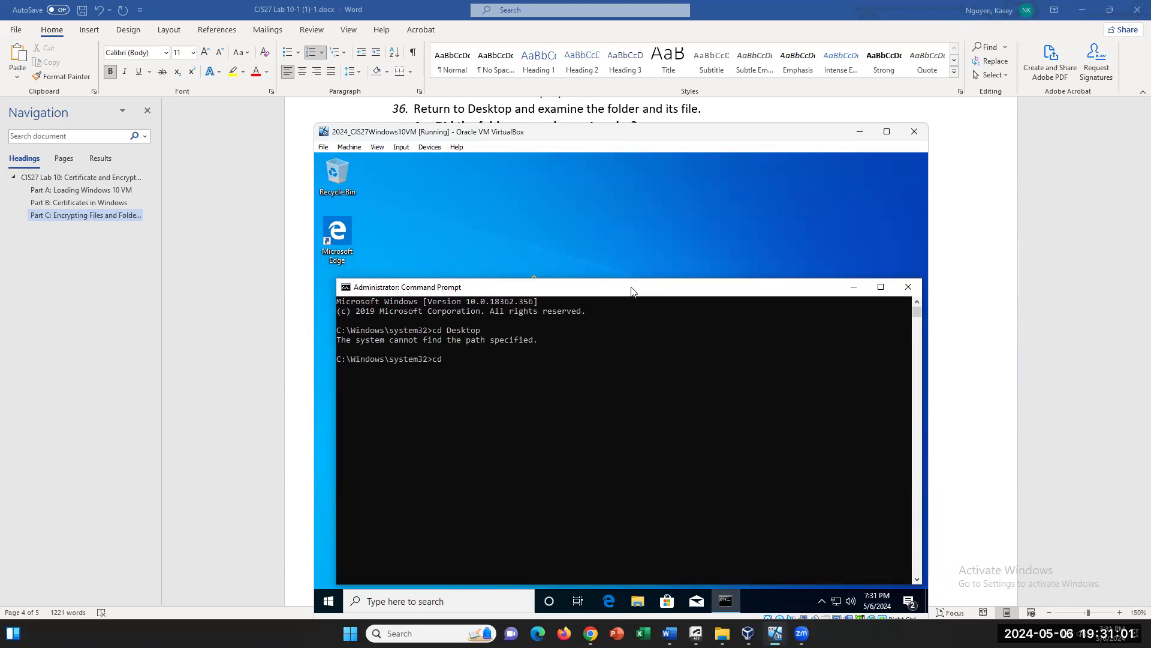
{"action": "type", "text": "d"}
{"action": "key", "text": "BackSpace"}
{"action": "type", "text": "cd desktop"}
{"action": "key", "text": "Return"}
{"action": "key", "text": "BackSpace"}
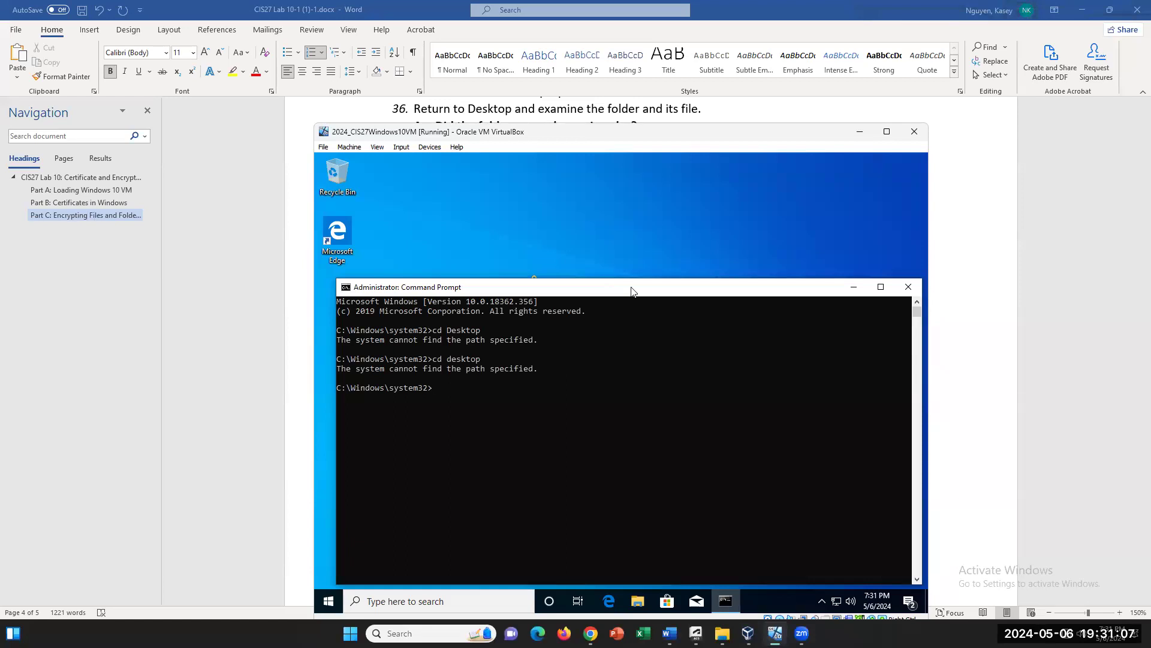
{"action": "left_click", "coordinate": [912, 292]}
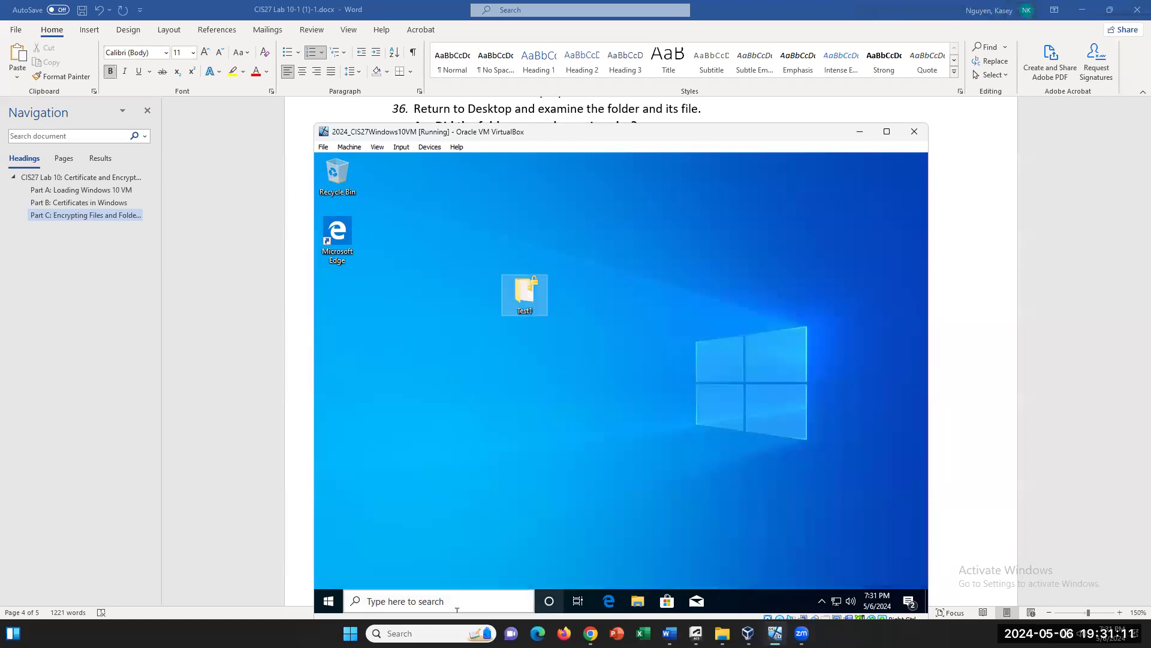
- Open a standard Command Prompt in the virtual machine and change to the desktop directory with cd desktop
{"action": "left_click", "coordinate": [478, 602]}
{"action": "type", "text": "cdm"}
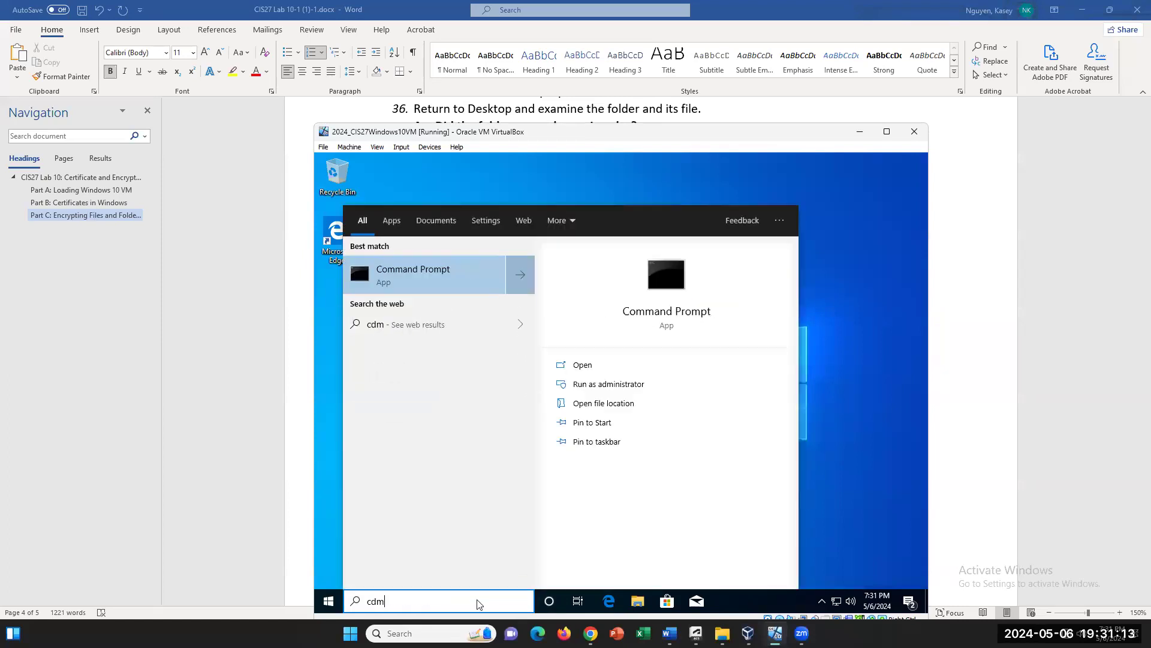
{"action": "left_click", "coordinate": [447, 275]}
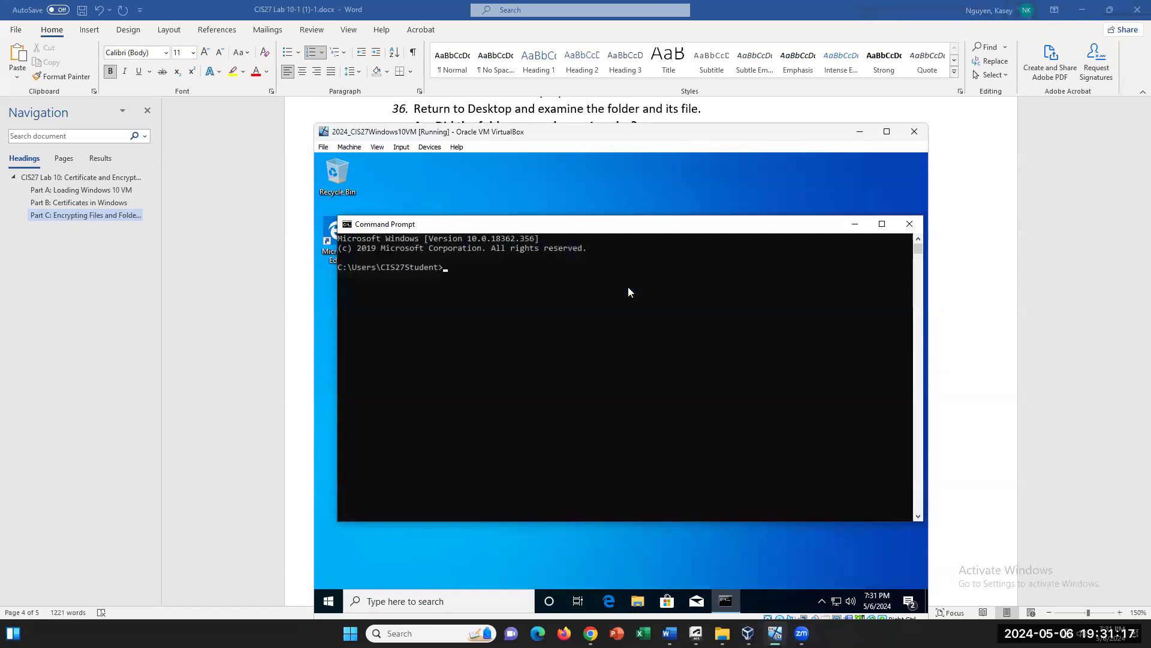
{"action": "type", "text": "cd desktop"}
{"action": "key", "text": "Return"}
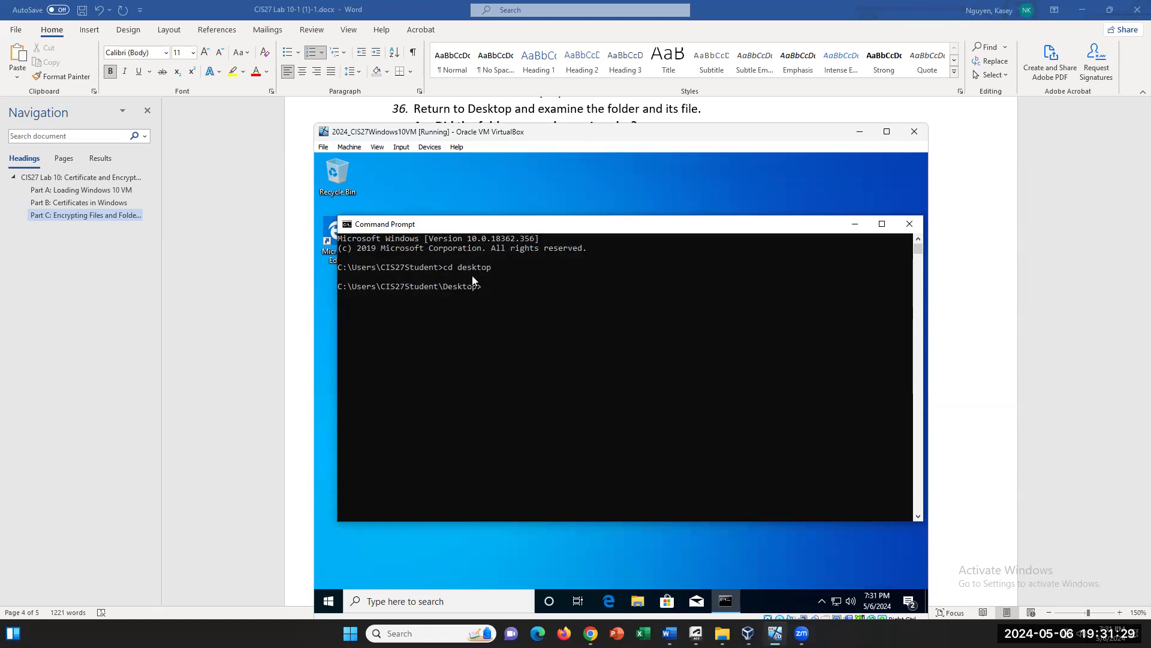
- Create a folder on the desktop with mkdir Test2 and enter it with cd Test2, following the lab instructions
{"action": "left_click", "coordinate": [670, 633]}
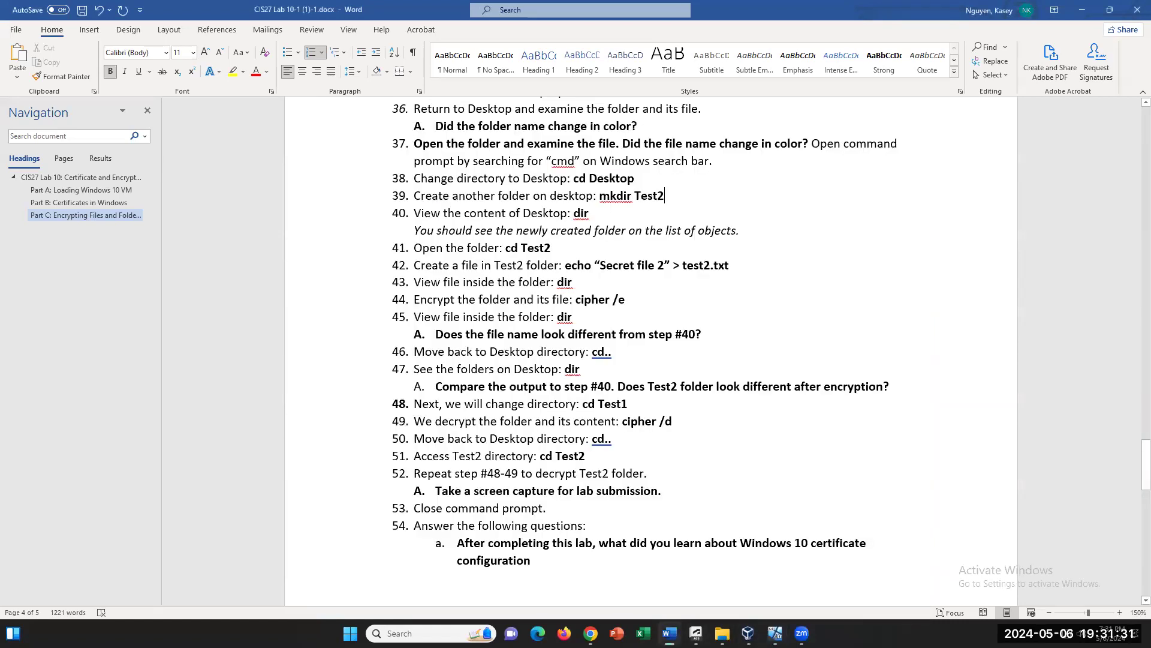
{"action": "left_click", "coordinate": [669, 633]}
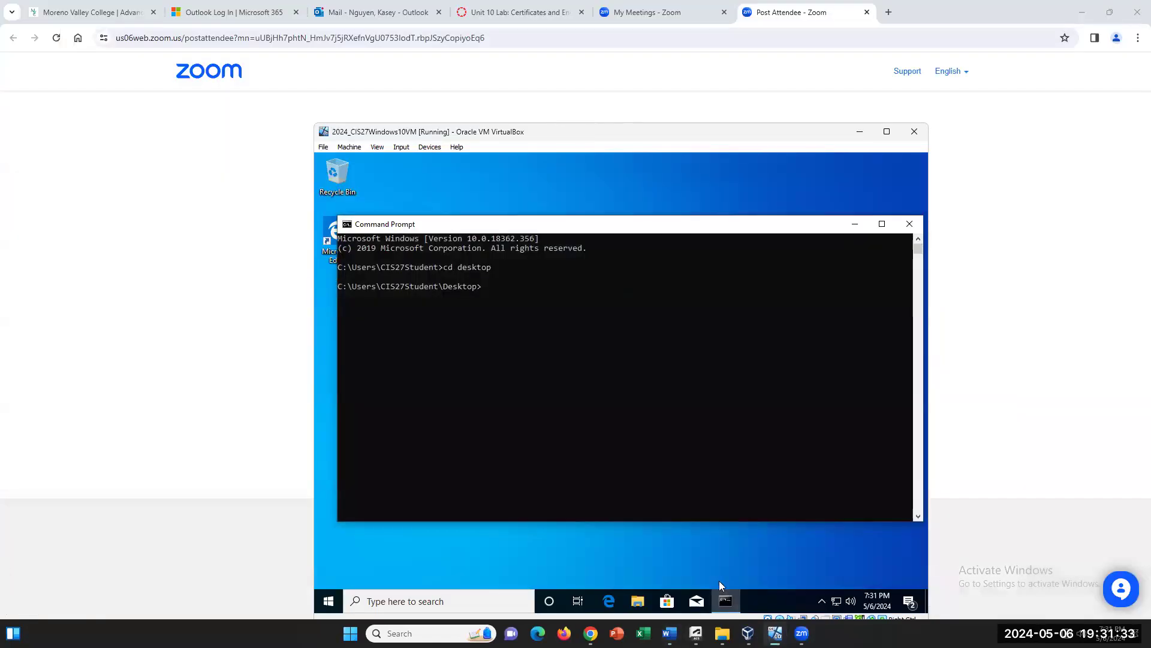
{"action": "type", "text": "mkdir Test2"}
{"action": "key", "text": "Return"}
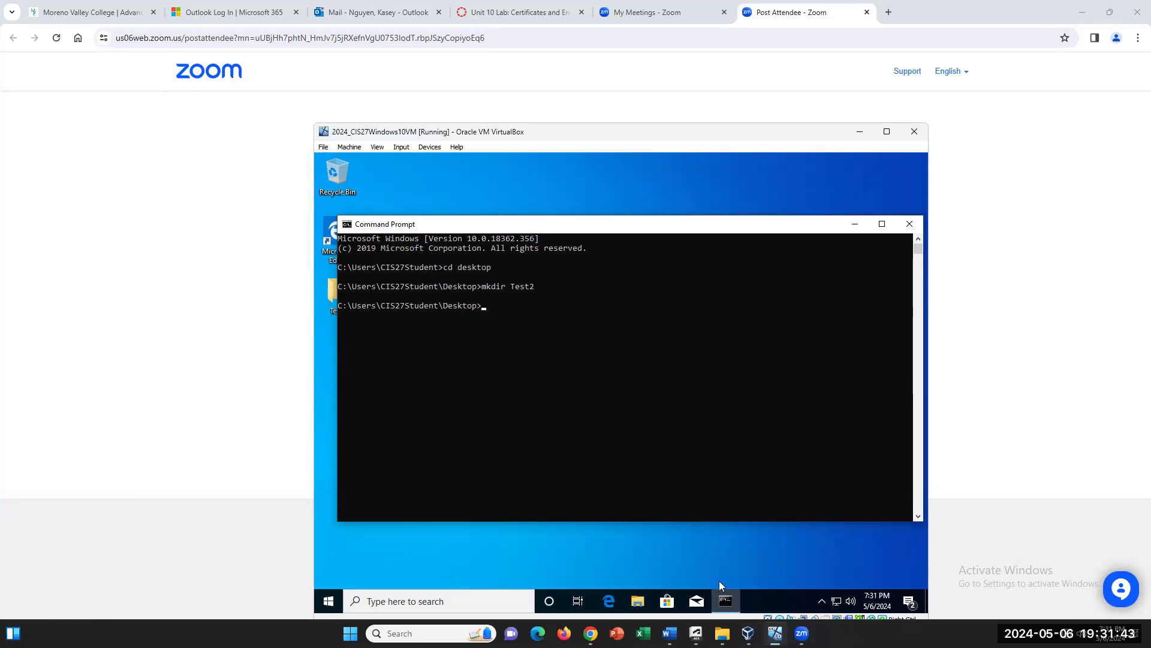
{"action": "type", "text": "cd Test2"}
{"action": "key", "text": "Return"}
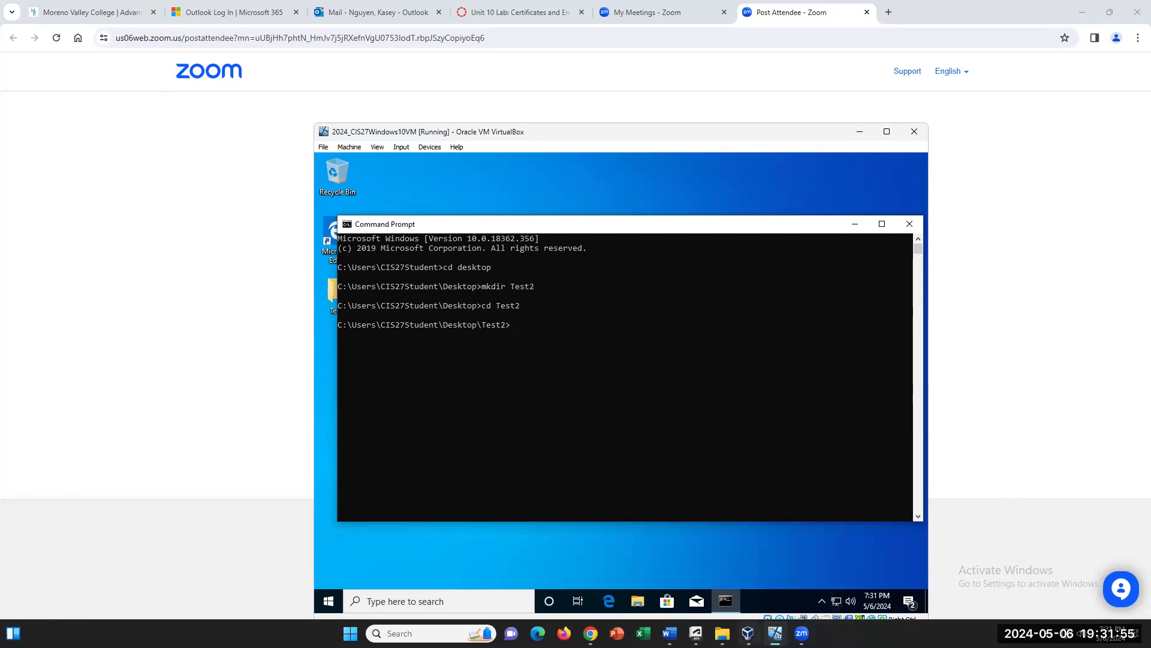
- Following lab step 42, create a file in the Test2 folder by running echo "This is secret2 file" > test2.txt
{"action": "mouse_move", "coordinate": [670, 633]}
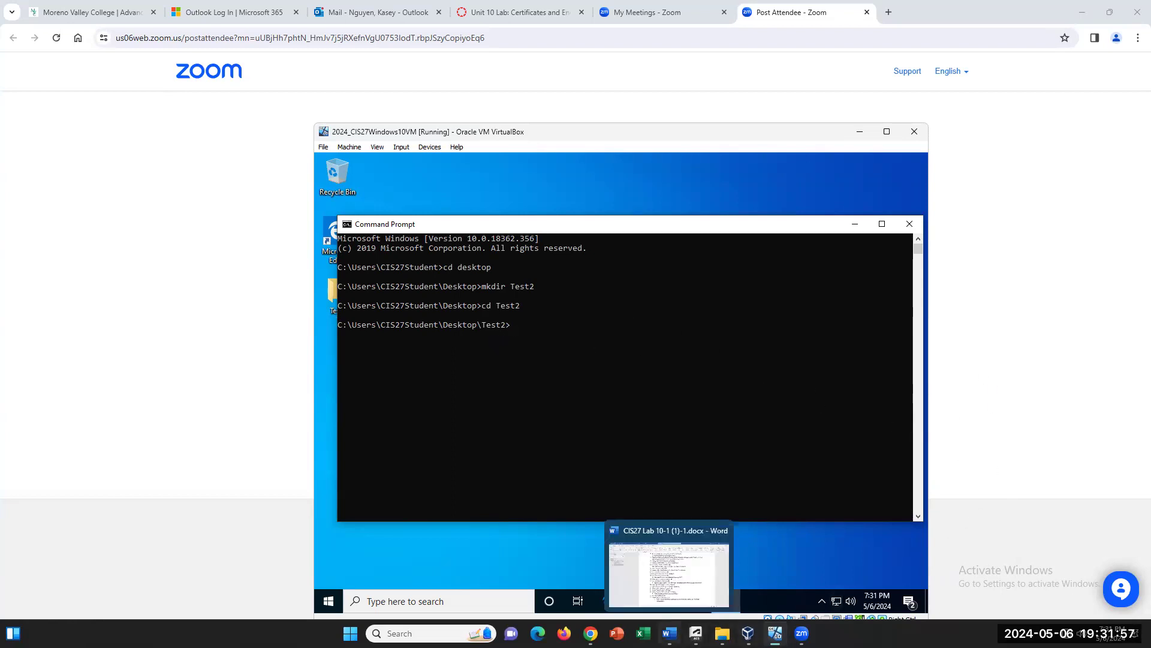
{"action": "left_click", "coordinate": [670, 633]}
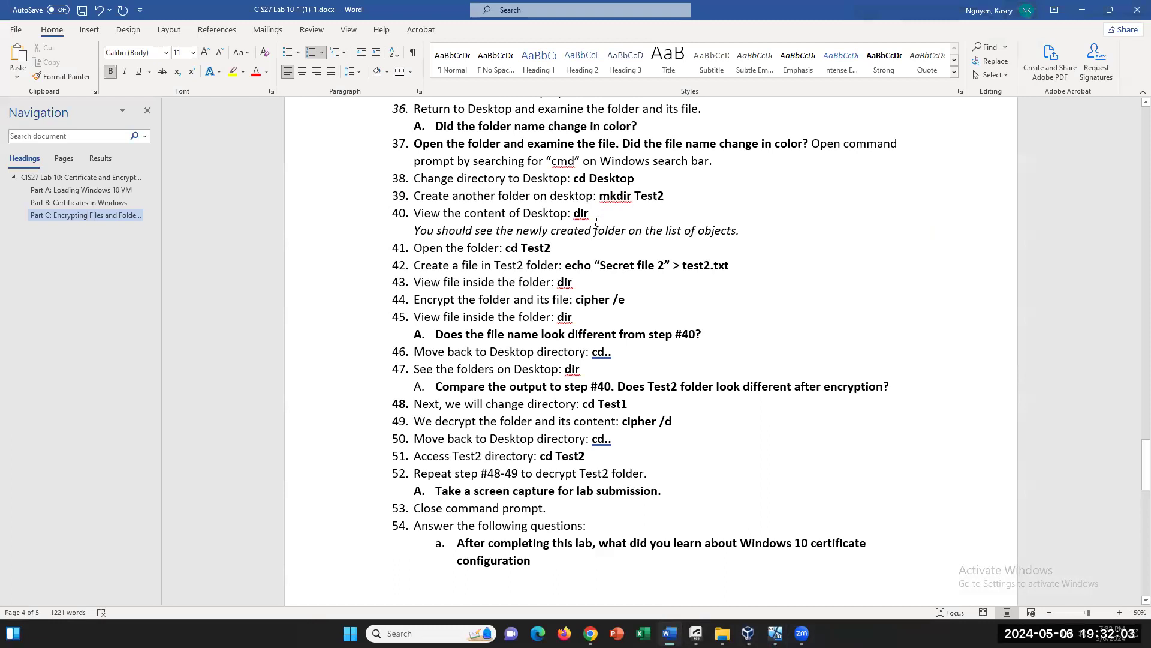
{"action": "left_click_drag", "start_coordinate": [588, 262], "coordinate": [729, 265]}
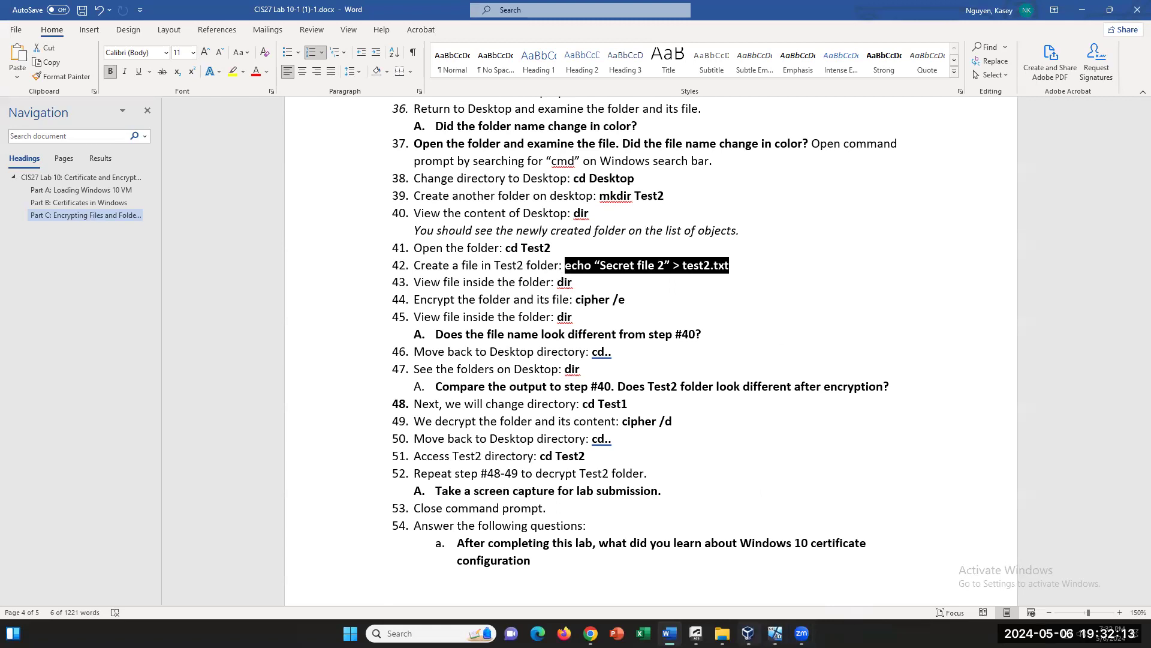
{"action": "mouse_move", "coordinate": [747, 633]}
{"action": "left_click", "coordinate": [803, 564]}
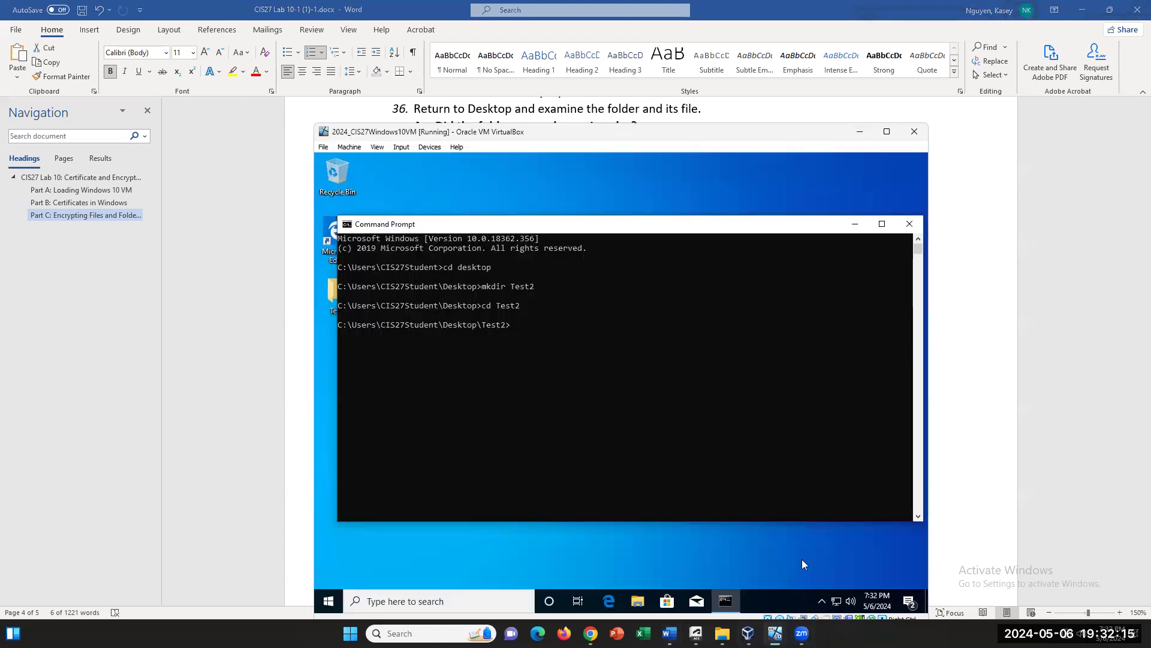
{"action": "type", "text": "ech \"This is secret2 file\" >"}
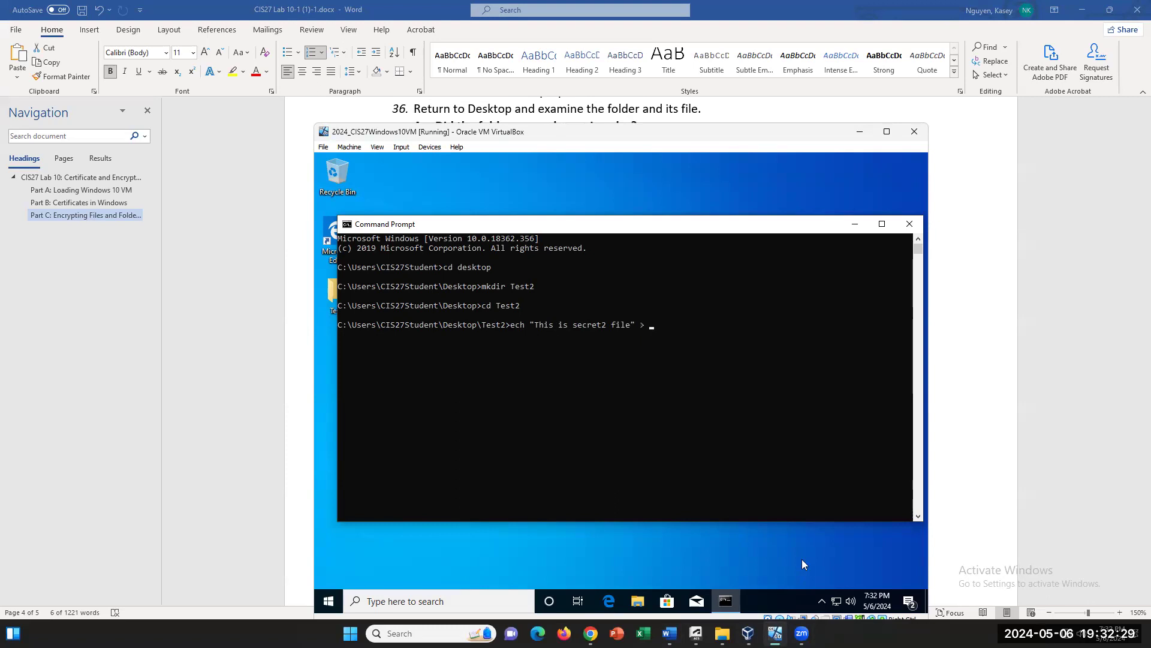
{"action": "type", "text": "est2.txt"}
{"action": "left_click", "coordinate": [946, 363]}
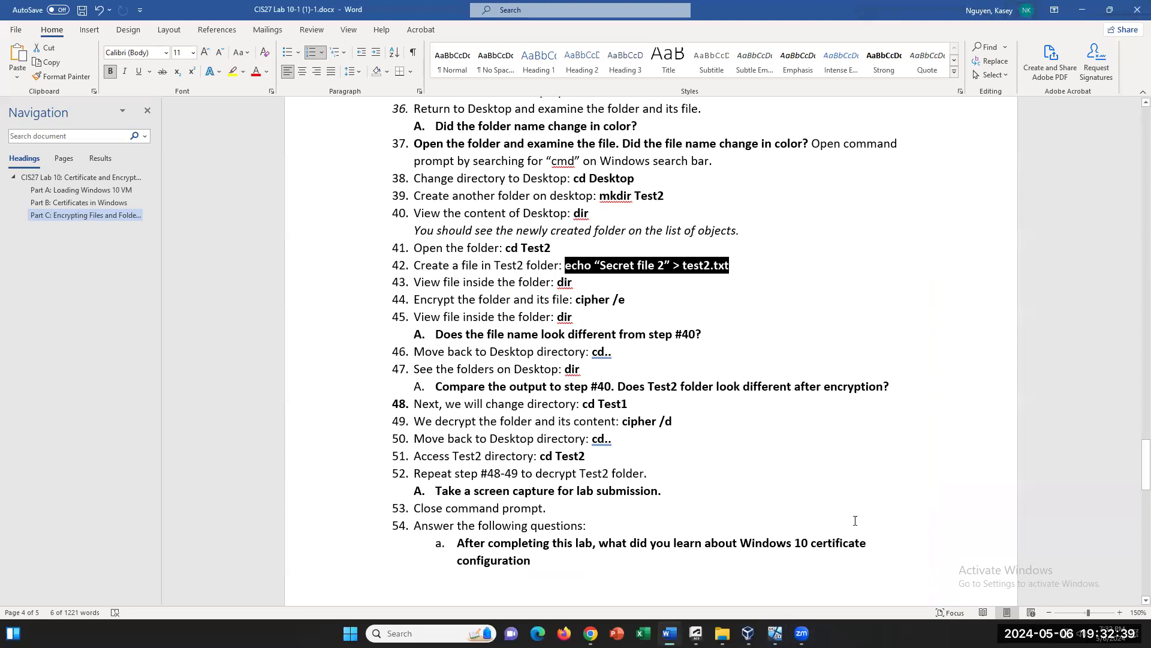
{"action": "left_click", "coordinate": [774, 634]}
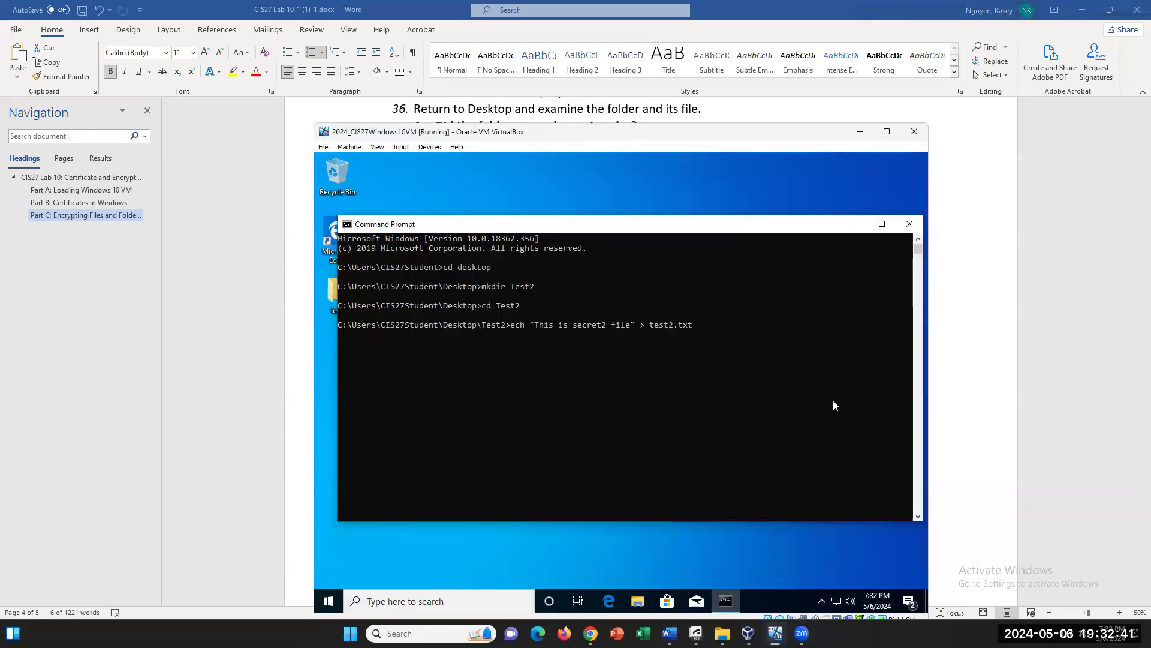
{"action": "key", "text": "Return"}
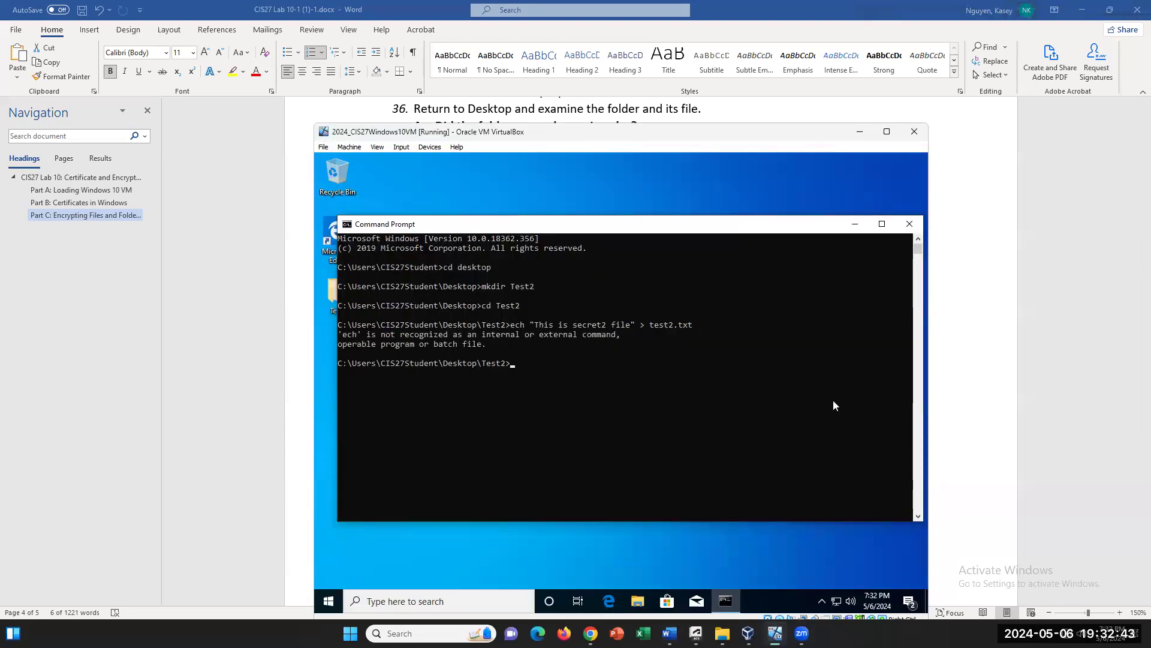
{"action": "key", "text": "Up"}
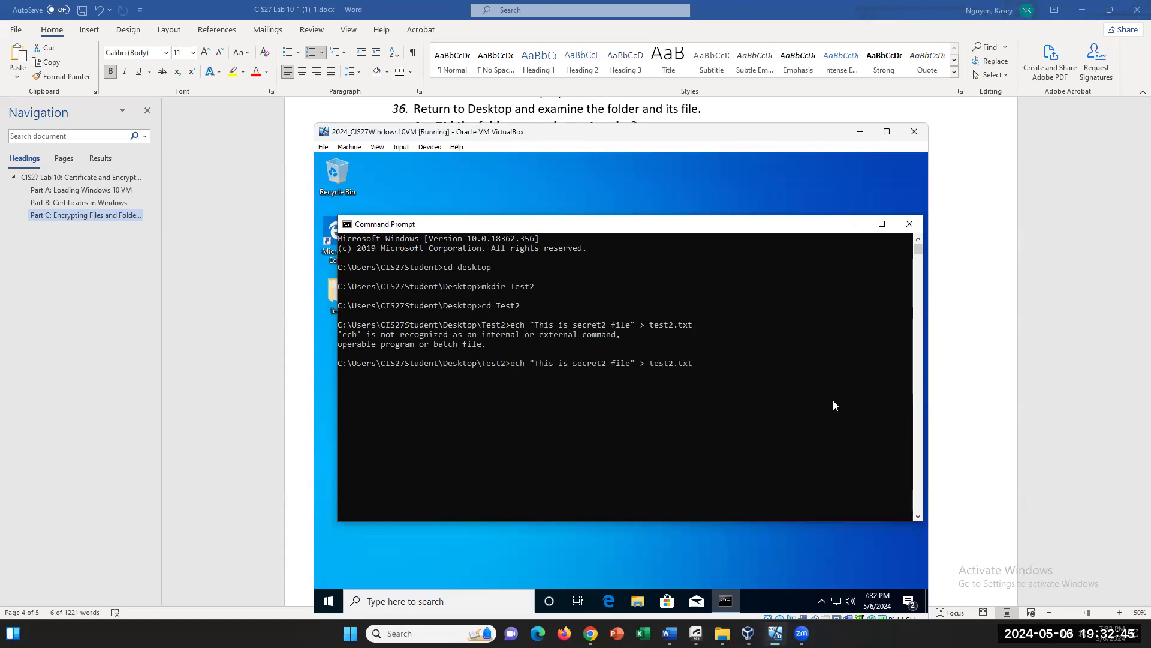
{"action": "type", "text": "o"}
{"action": "key", "text": "Return"}
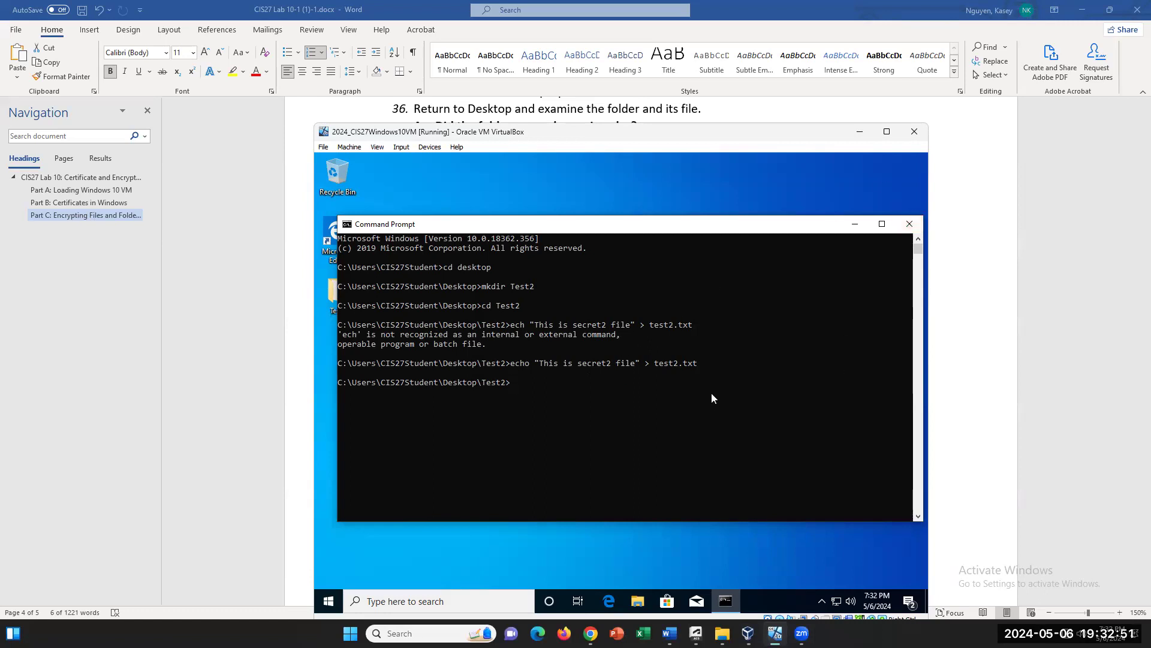
- Return to the Word lab document and highlight the echo command in step 42
{"action": "left_click", "coordinate": [963, 307]}
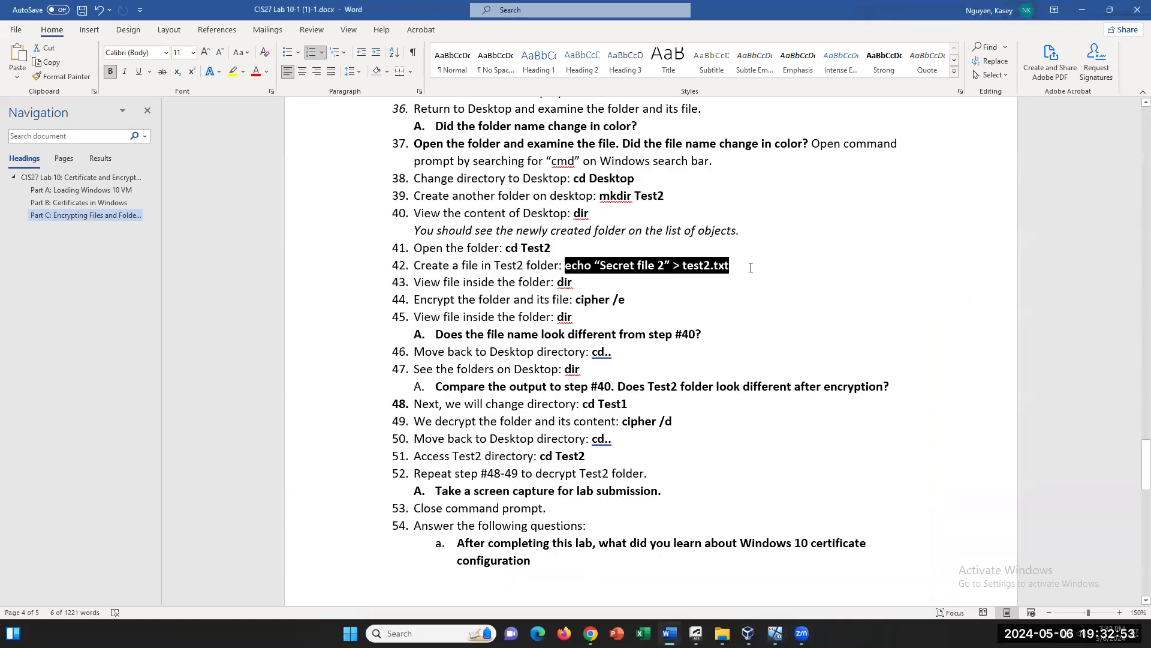
{"action": "left_click_drag", "start_coordinate": [596, 264], "coordinate": [558, 265]}
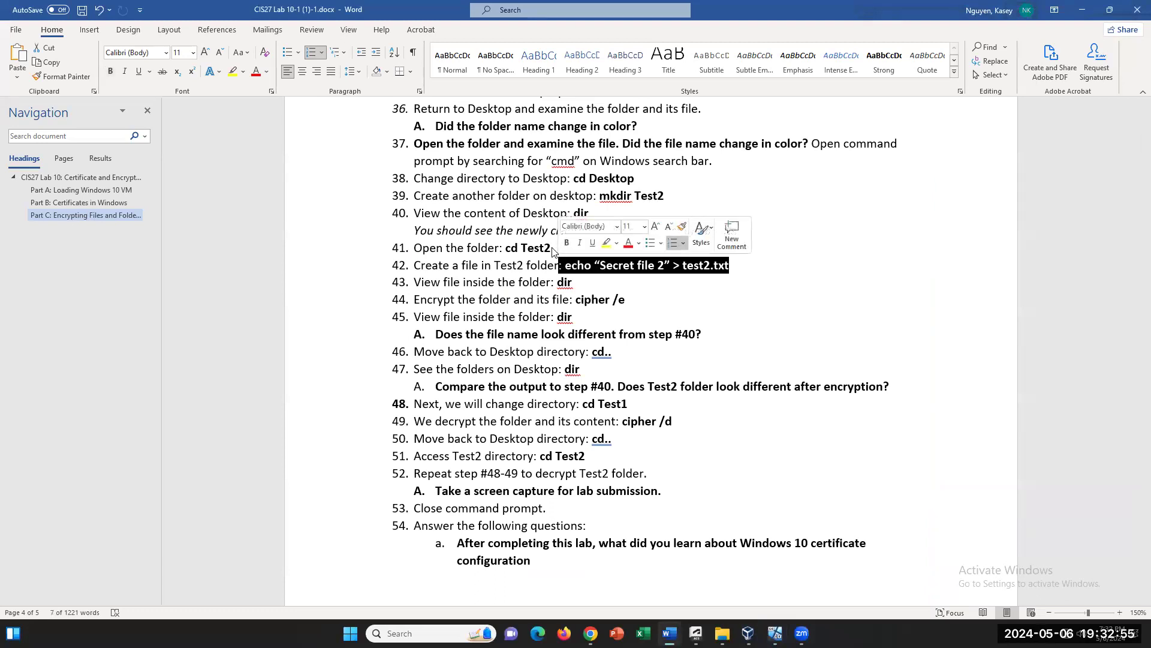
- Review step 44 in the lab document by highlighting its cipher /e command
{"action": "left_click", "coordinate": [557, 249]}
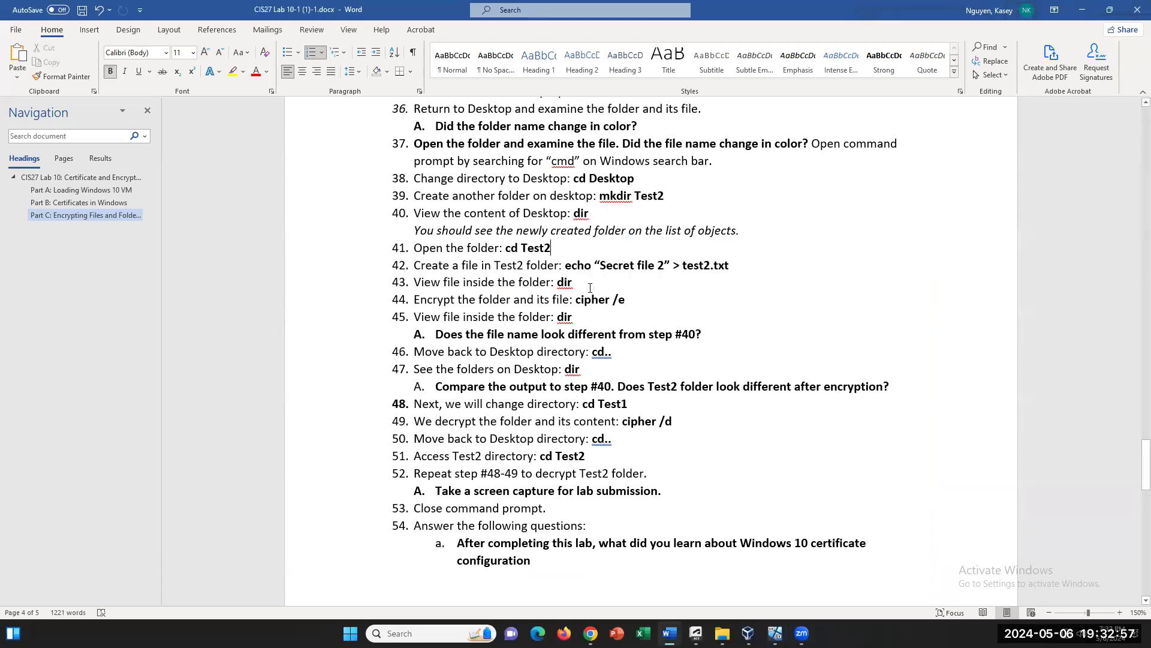
{"action": "left_click_drag", "start_coordinate": [648, 300], "coordinate": [574, 300]}
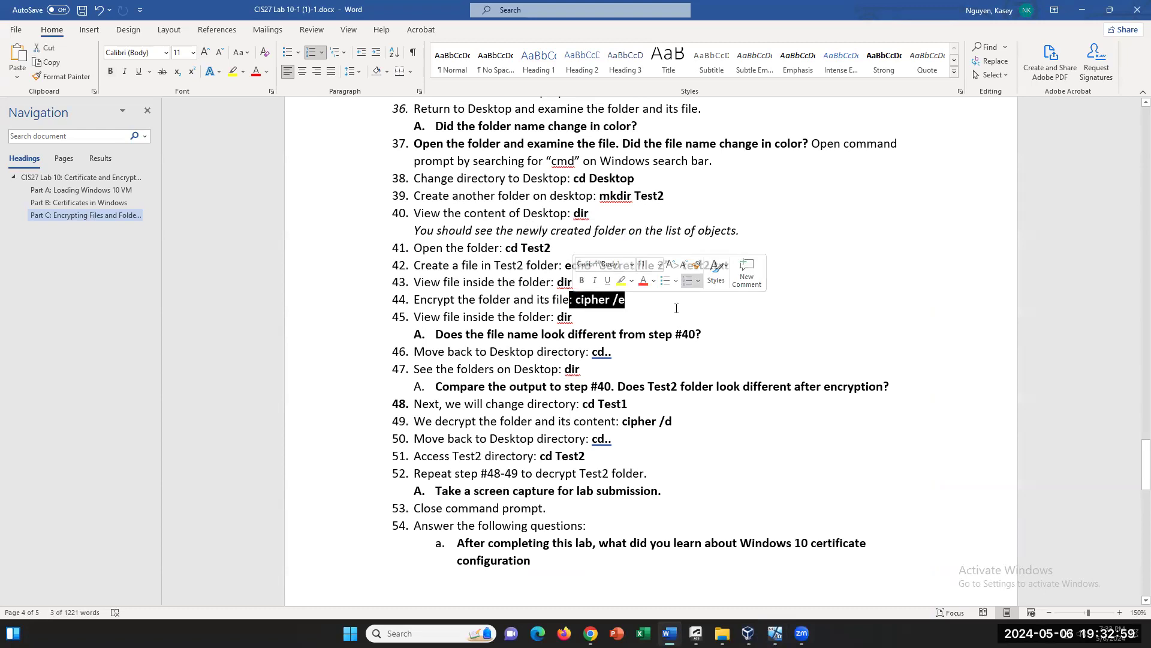
{"action": "left_click", "coordinate": [671, 301]}
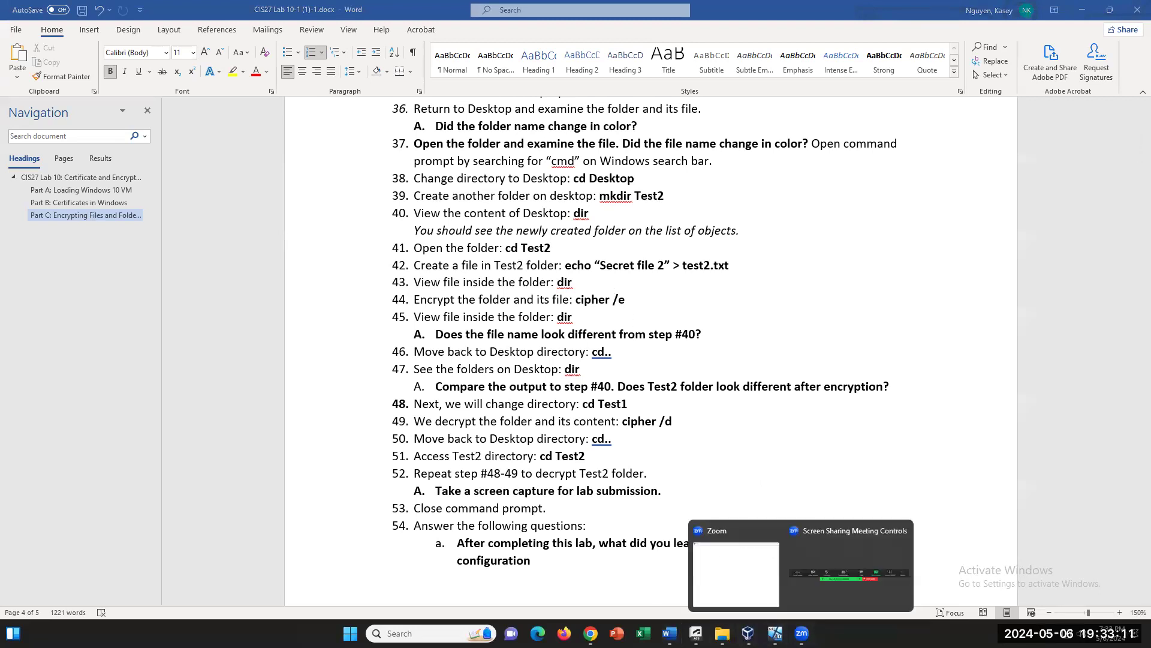
- Switch to the virtual machine, list the contents of Test2 with dir, and highlight the test2.txt entry
{"action": "left_click", "coordinate": [774, 633]}
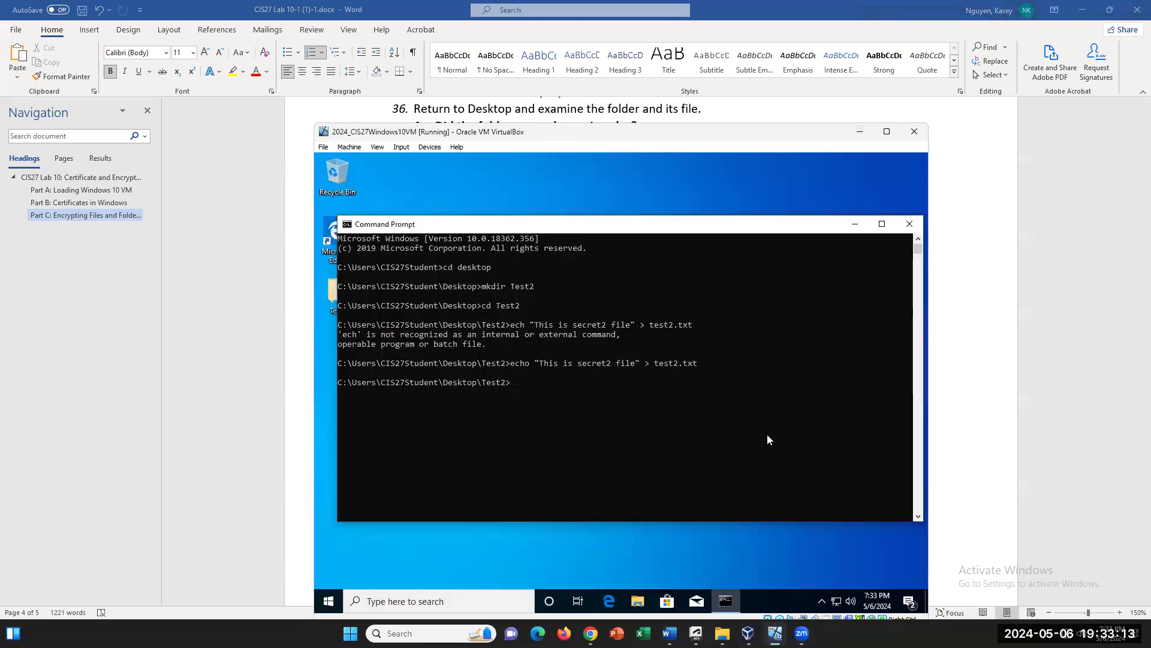
{"action": "type", "text": "dir"}
{"action": "key", "text": "Return"}
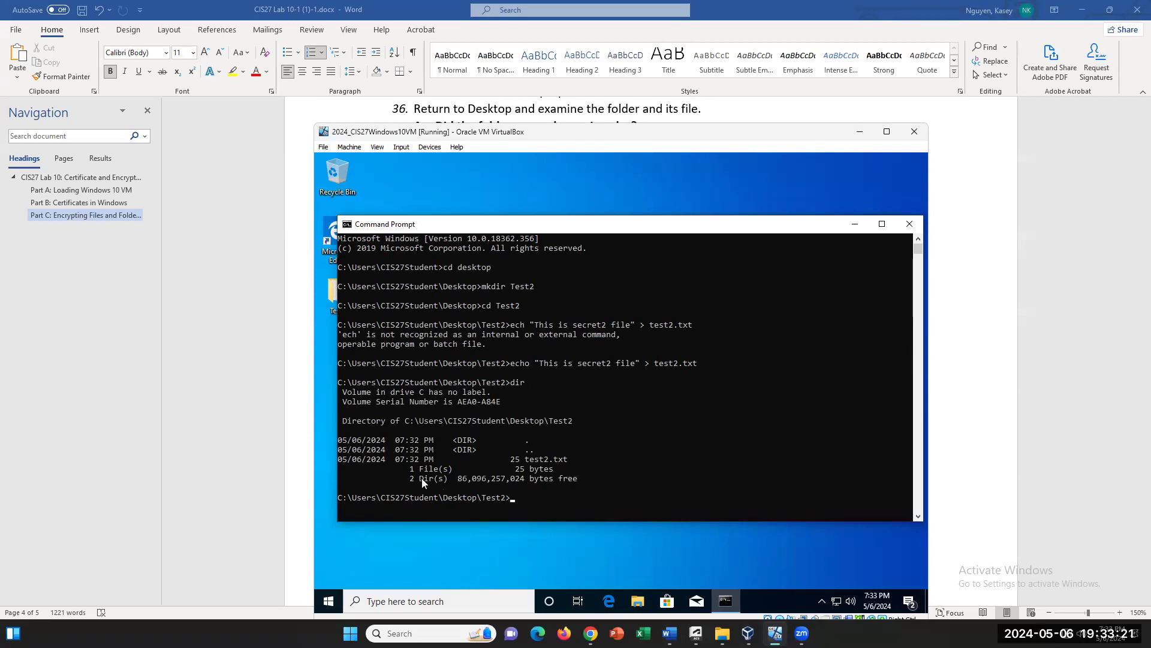
{"action": "left_click_drag", "start_coordinate": [578, 460], "coordinate": [325, 458]}
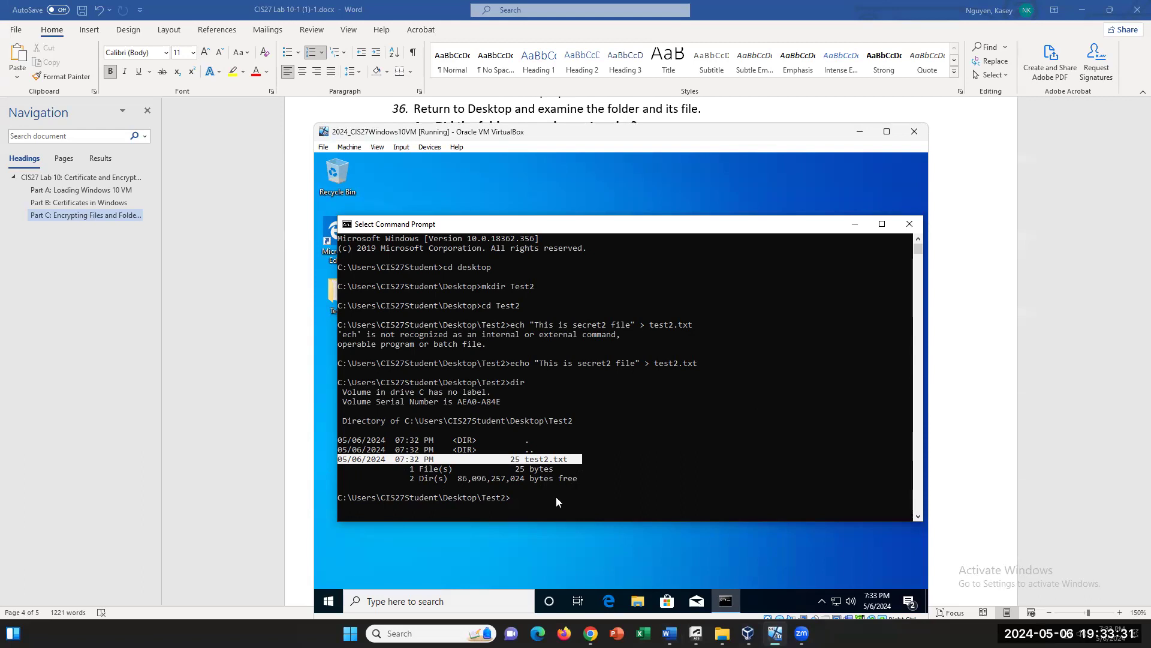
{"action": "left_click", "coordinate": [514, 498]}
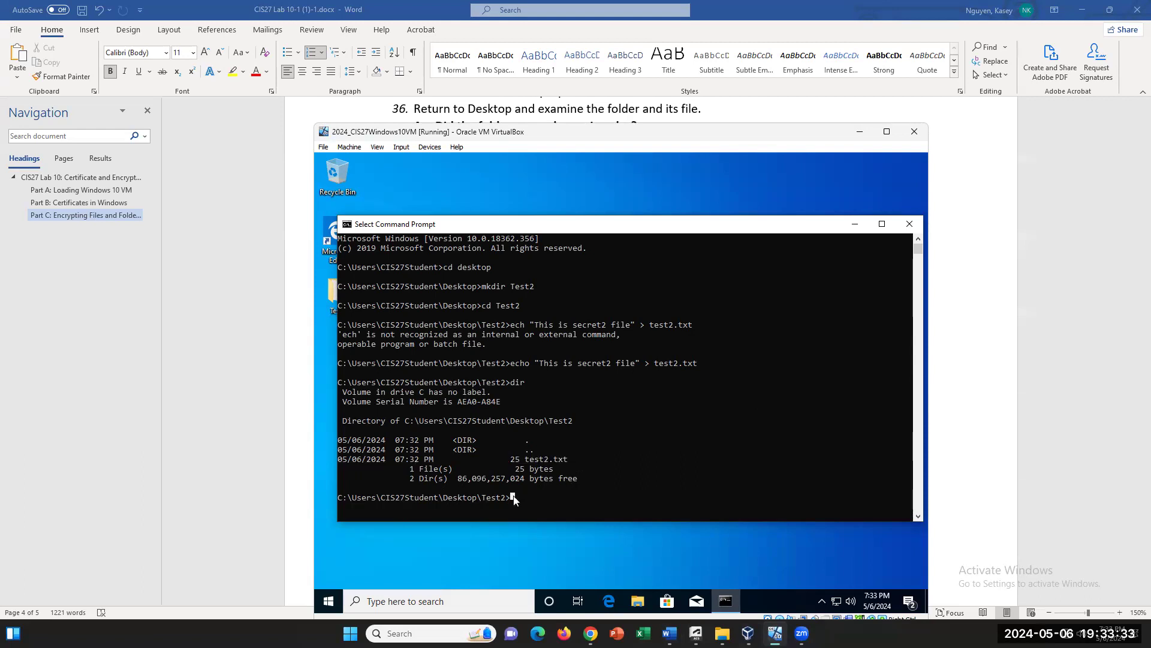
- Following lab step 44, encrypt the contents of the Test2 directory by running cipher /e
{"action": "scroll", "coordinate": [969, 314], "scroll_direction": "down", "scroll_amount": 2}
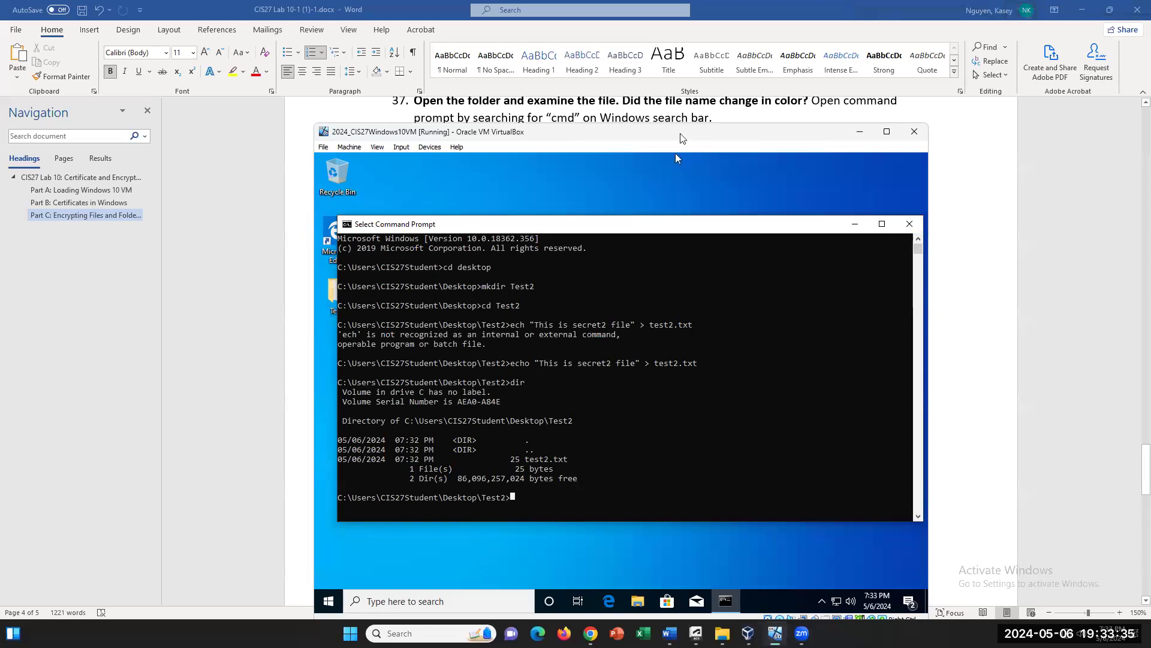
{"action": "left_click_drag", "start_coordinate": [681, 140], "coordinate": [674, 264]}
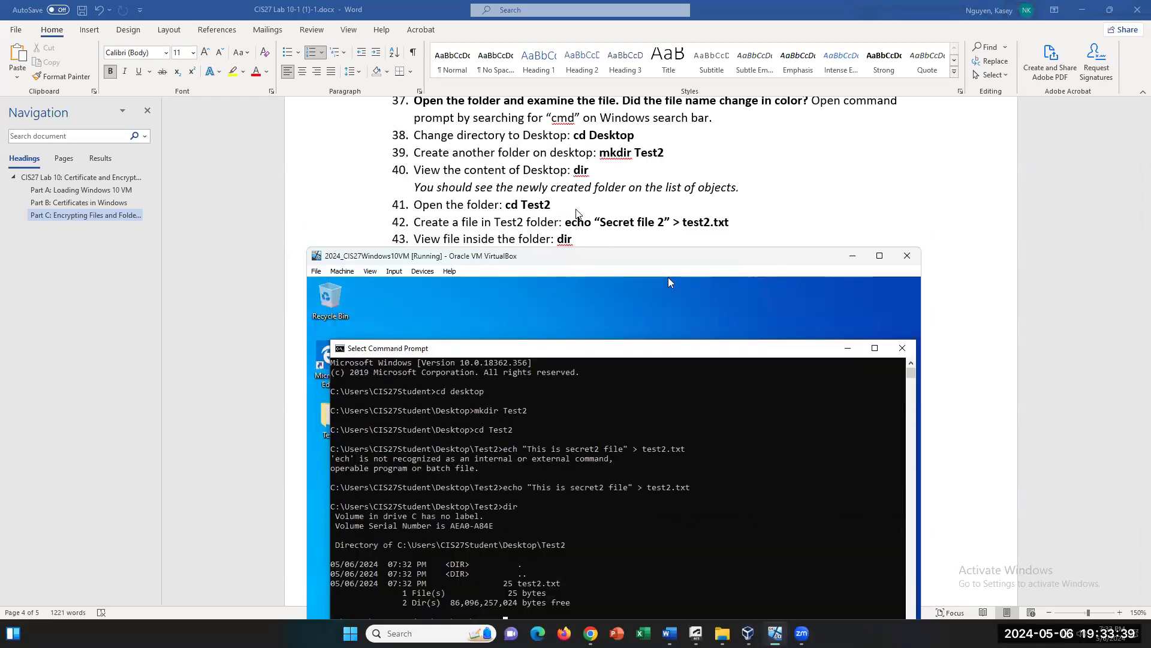
{"action": "scroll", "coordinate": [579, 214], "scroll_direction": "down", "scroll_amount": 1}
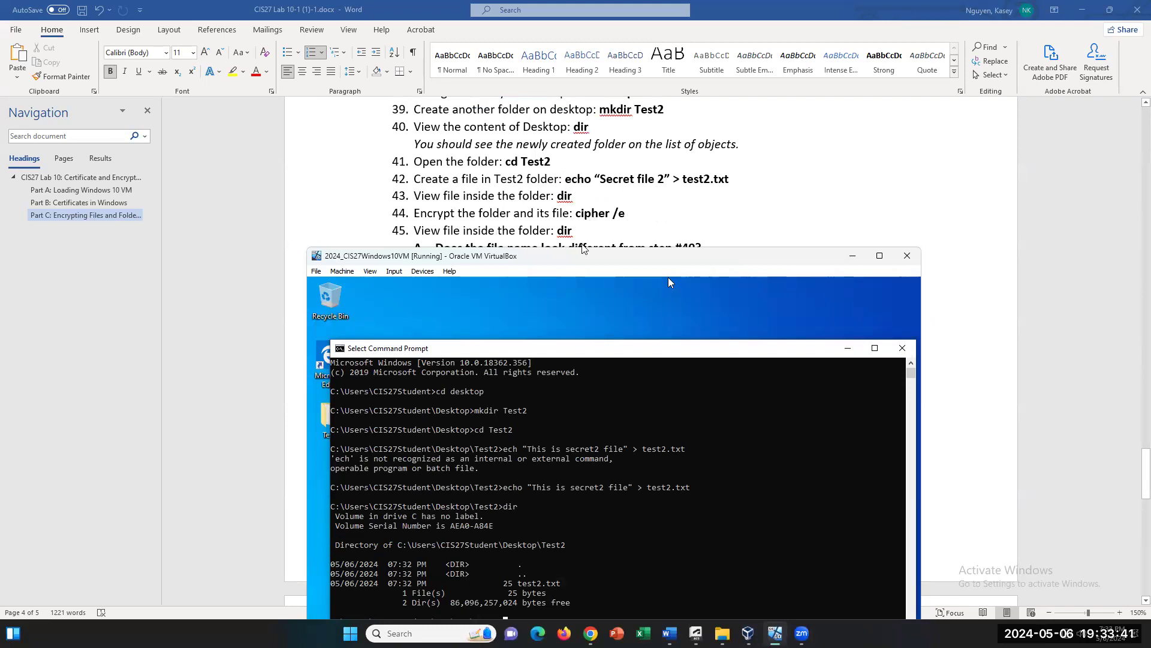
{"action": "left_click_drag", "start_coordinate": [580, 257], "coordinate": [642, 169]}
{"action": "key", "text": "Escape"}
{"action": "type", "text": "cdj"}
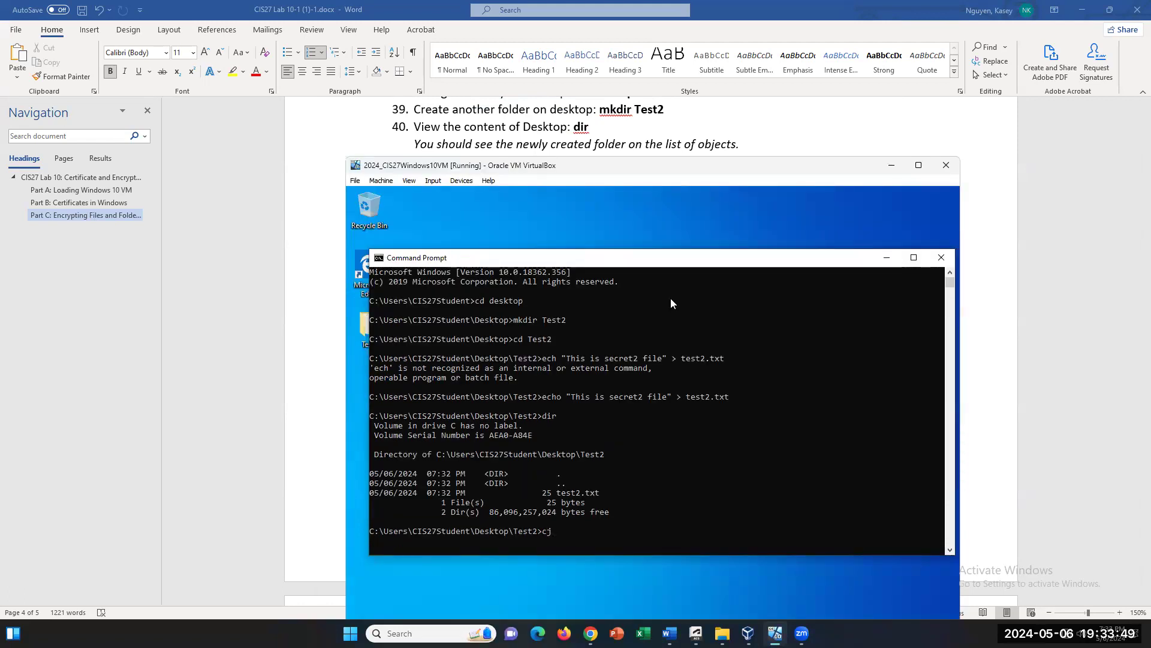
{"action": "key", "text": "BackSpace"}
{"action": "type", "text": "ipher /e"}
{"action": "key", "text": "Return"}
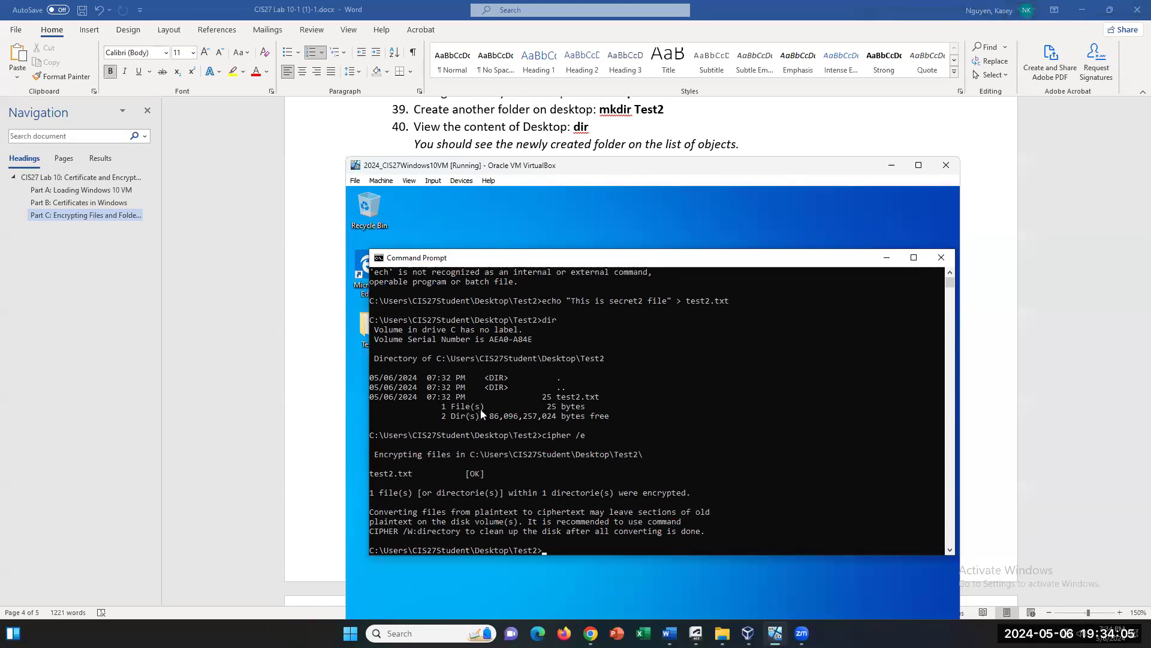
- Highlight the test2.txt entry in the dir listing and read lab steps 45 to 48 in the document behind
{"action": "left_click_drag", "start_coordinate": [376, 395], "coordinate": [636, 412]}
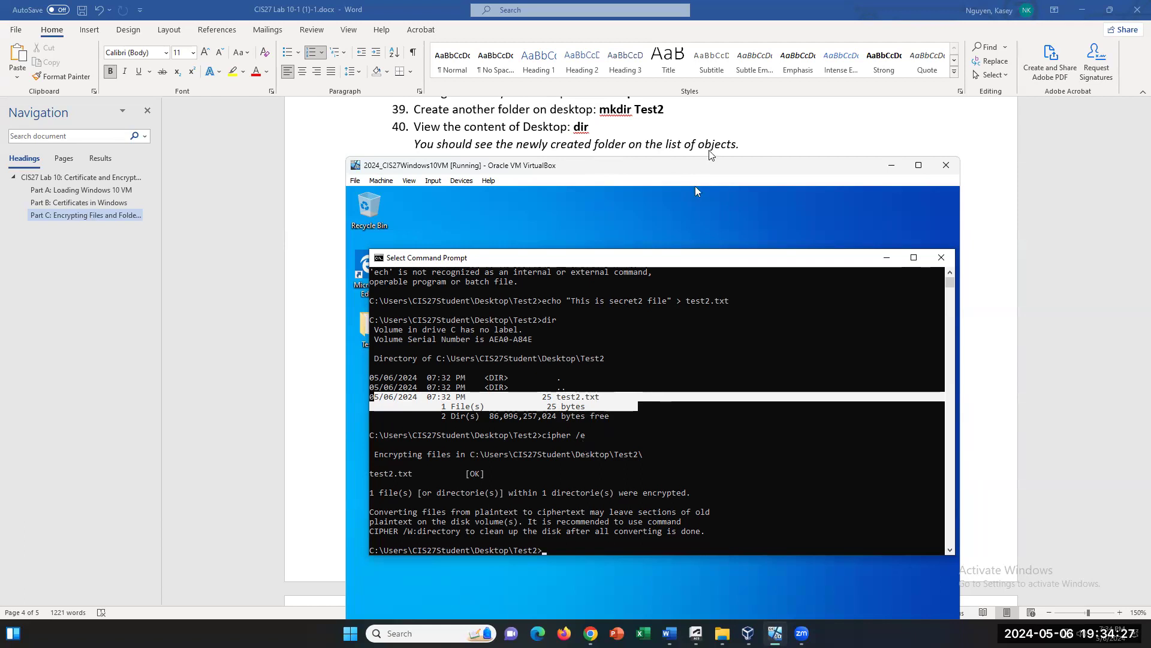
{"action": "scroll", "coordinate": [710, 155], "scroll_direction": "down", "scroll_amount": 1}
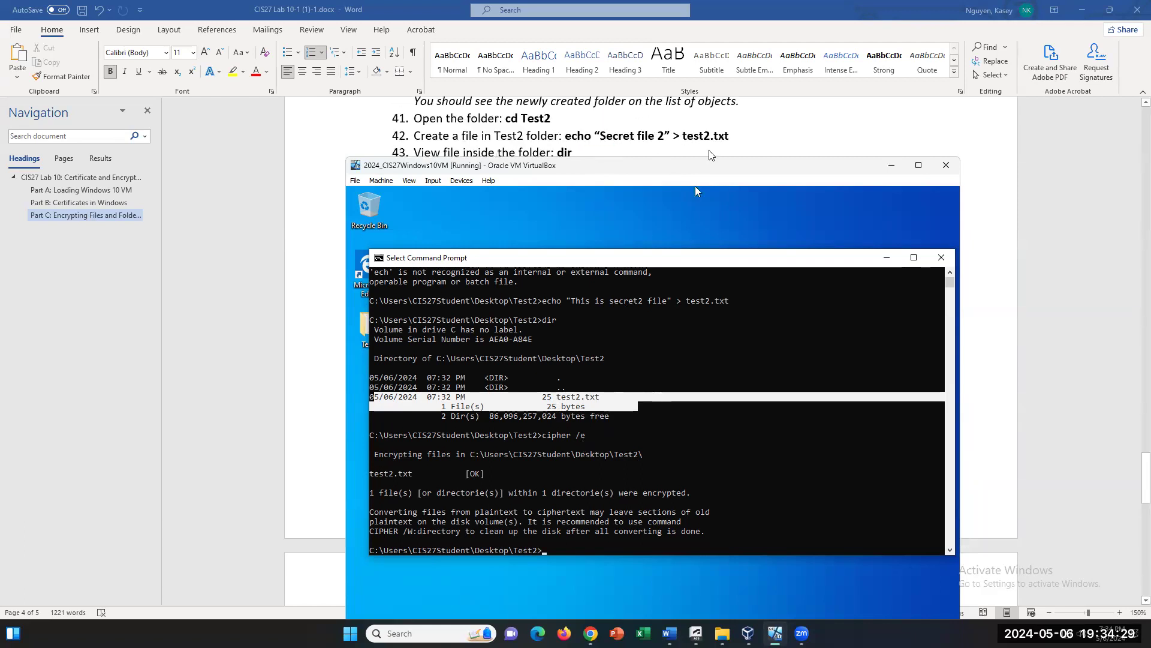
{"action": "scroll", "coordinate": [709, 154], "scroll_direction": "up", "scroll_amount": 1}
{"action": "scroll", "coordinate": [709, 155], "scroll_direction": "down", "scroll_amount": 3}
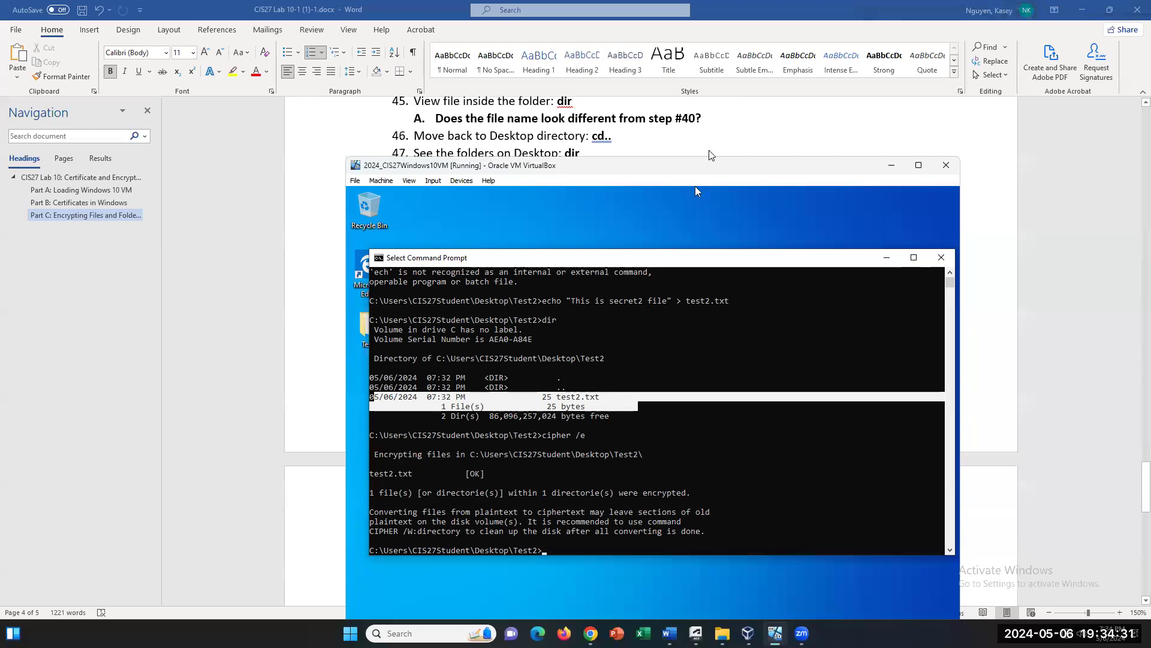
{"action": "scroll", "coordinate": [709, 155], "scroll_direction": "down", "scroll_amount": 1}
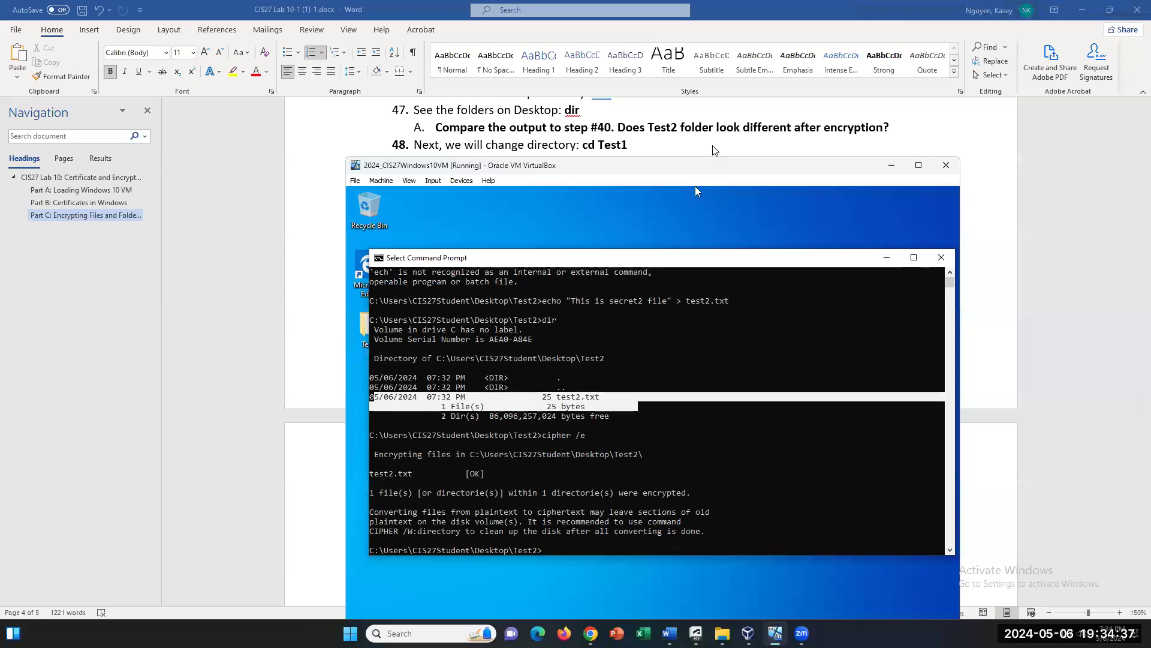
- Uncover the virtual machine's desktop, open the Test2 folder to examine its test2 file, and close the folder
{"action": "left_click", "coordinate": [359, 378]}
{"action": "left_click_drag", "start_coordinate": [615, 257], "coordinate": [617, 394]}
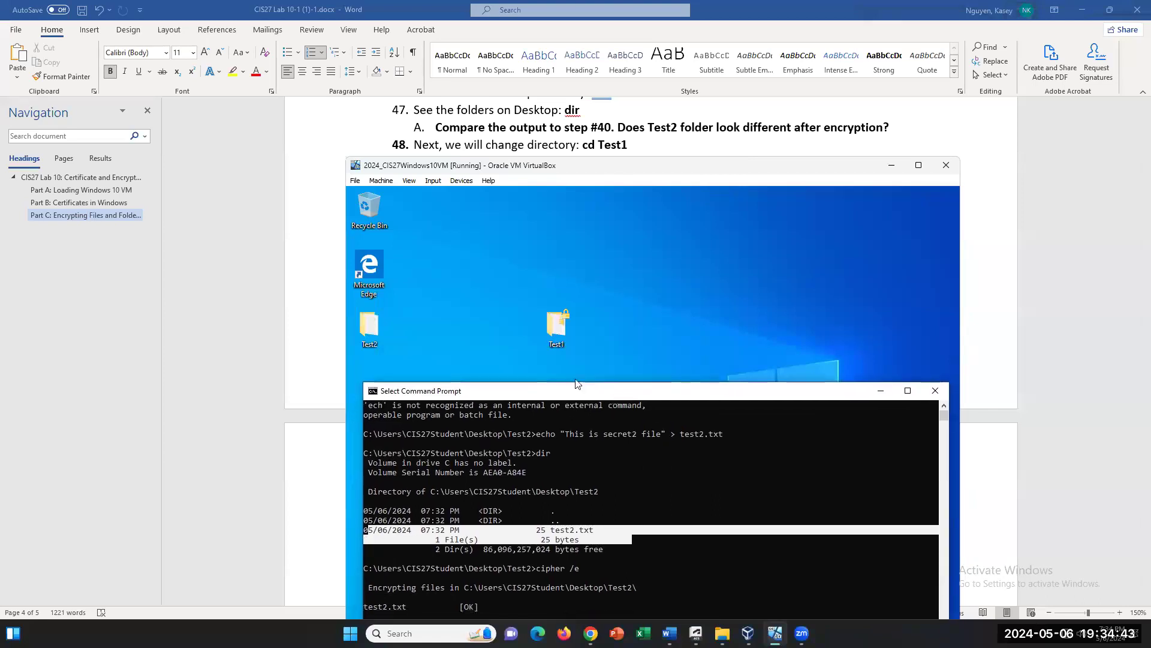
{"action": "double_click", "coordinate": [371, 325]}
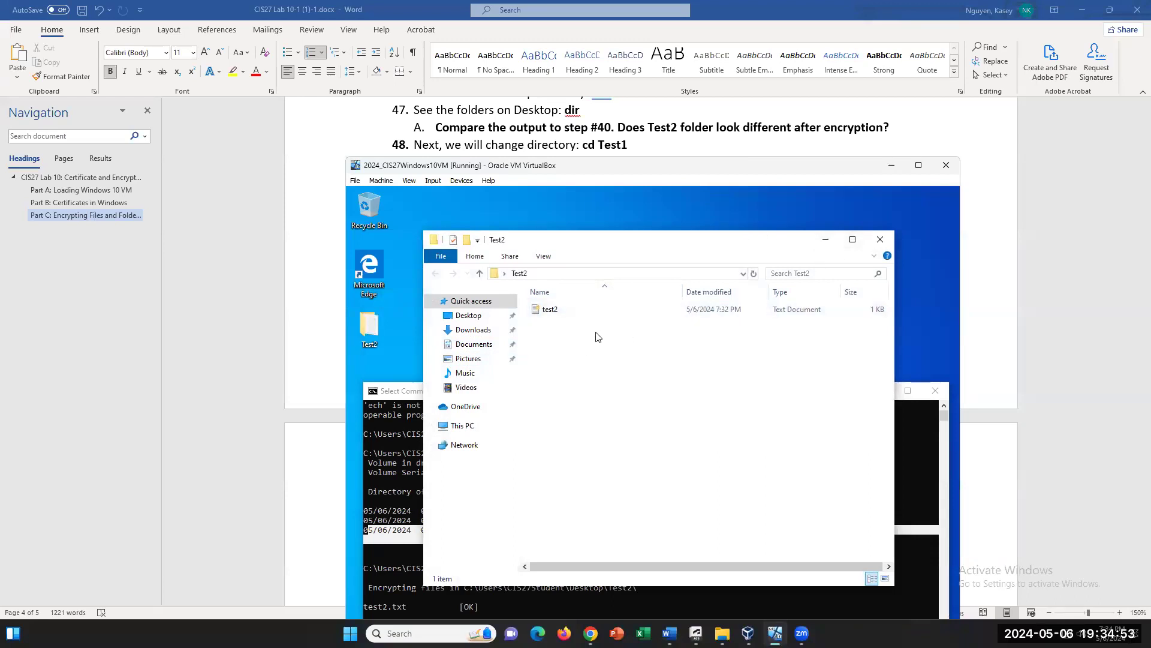
{"action": "left_click", "coordinate": [396, 332]}
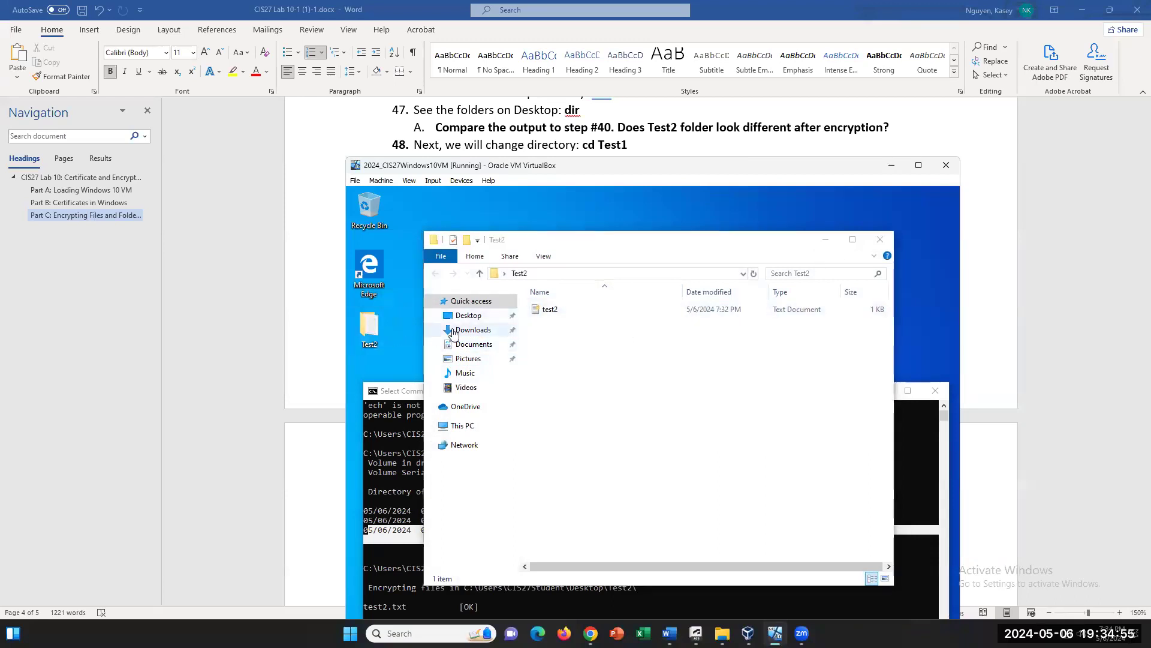
{"action": "left_click_drag", "start_coordinate": [776, 243], "coordinate": [757, 392]}
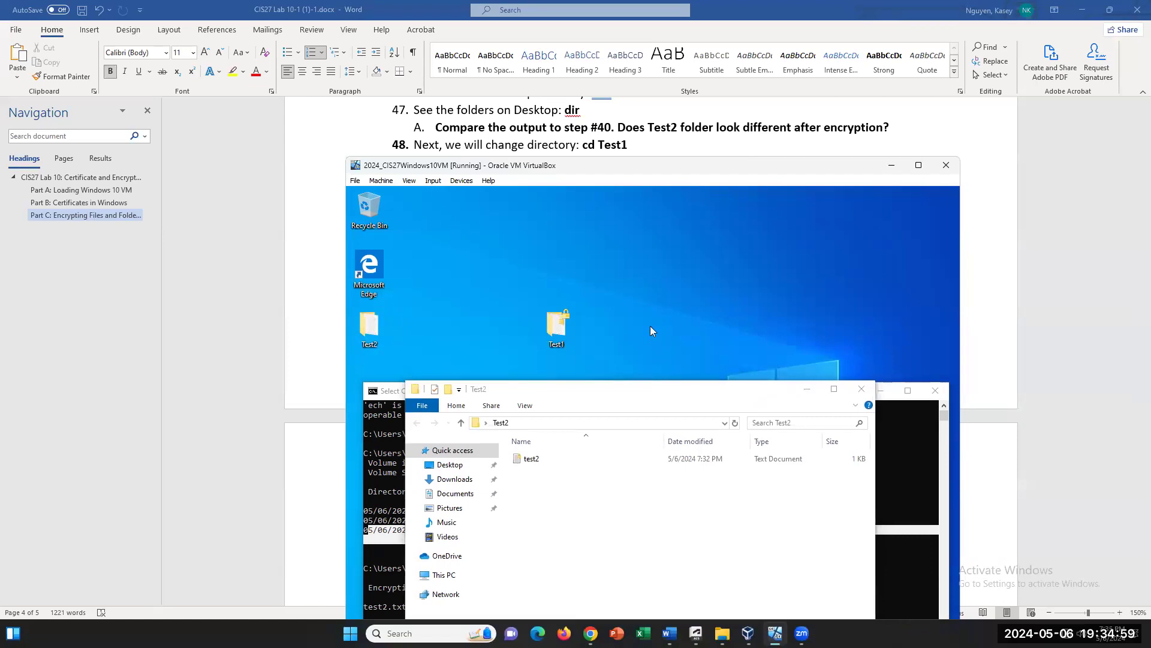
{"action": "left_click_drag", "start_coordinate": [679, 394], "coordinate": [703, 289]}
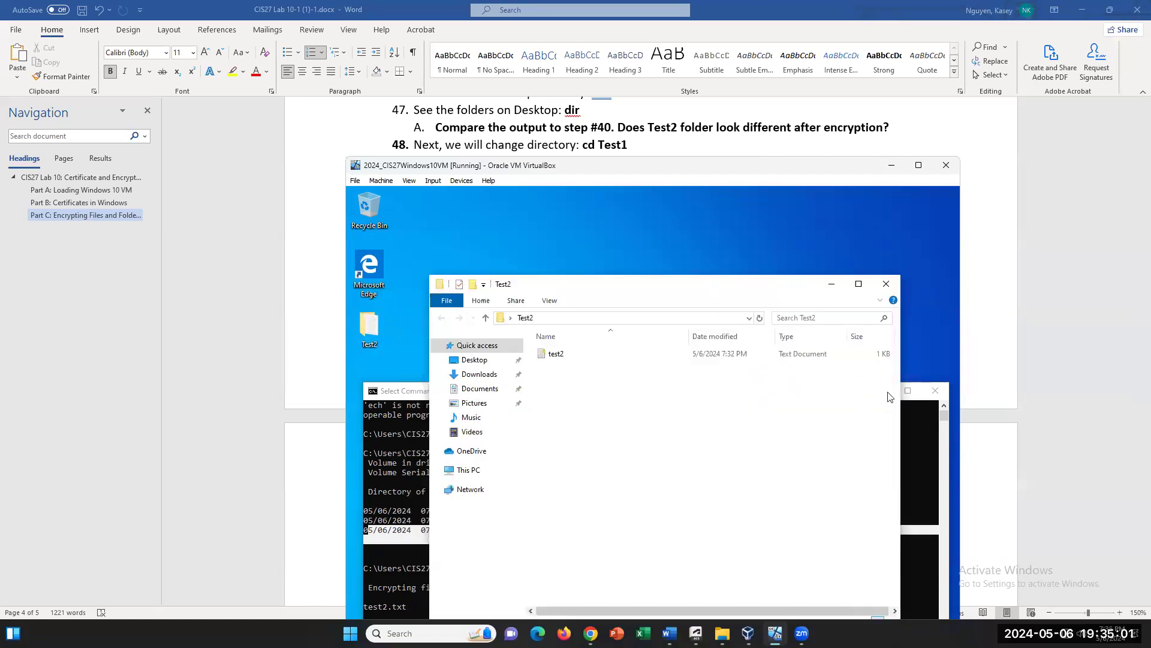
{"action": "left_click", "coordinate": [886, 284]}
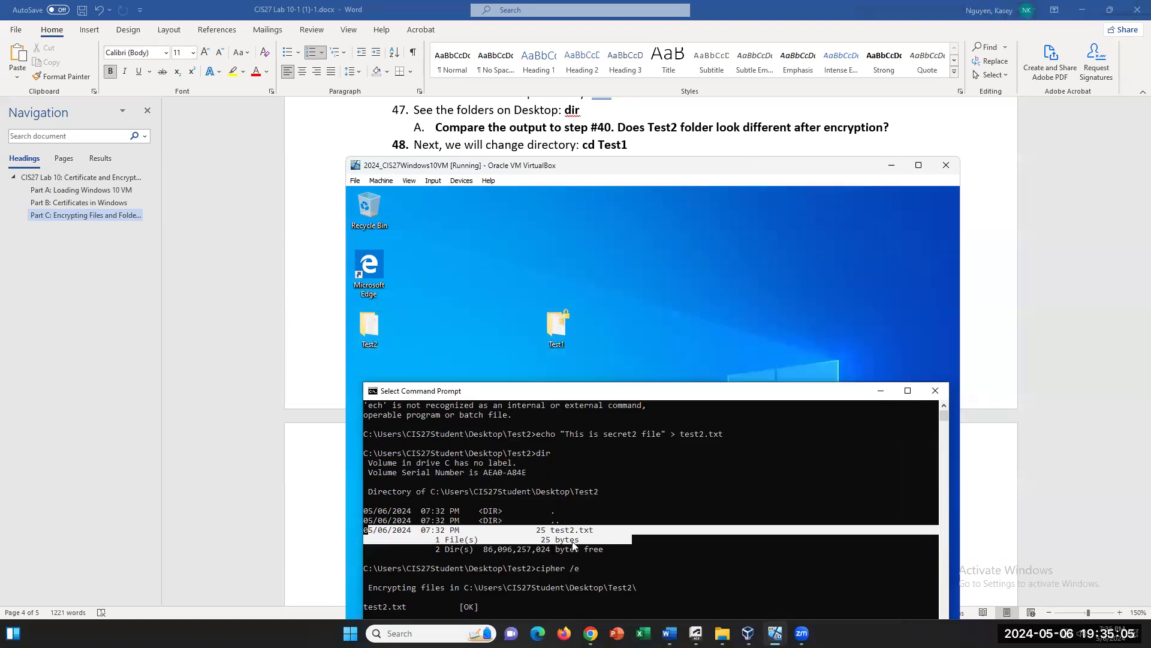
- Move back to the Desktop directory with cd .. and run cipher /e there to encrypt the Test2 folder
{"action": "left_click", "coordinate": [620, 548]}
{"action": "mouse_move", "coordinate": [588, 567]}
{"action": "left_mouse_down"}
{"action": "mouse_move", "coordinate": [534, 558]}
{"action": "mouse_move", "coordinate": [532, 568]}
{"action": "left_mouse_up"}
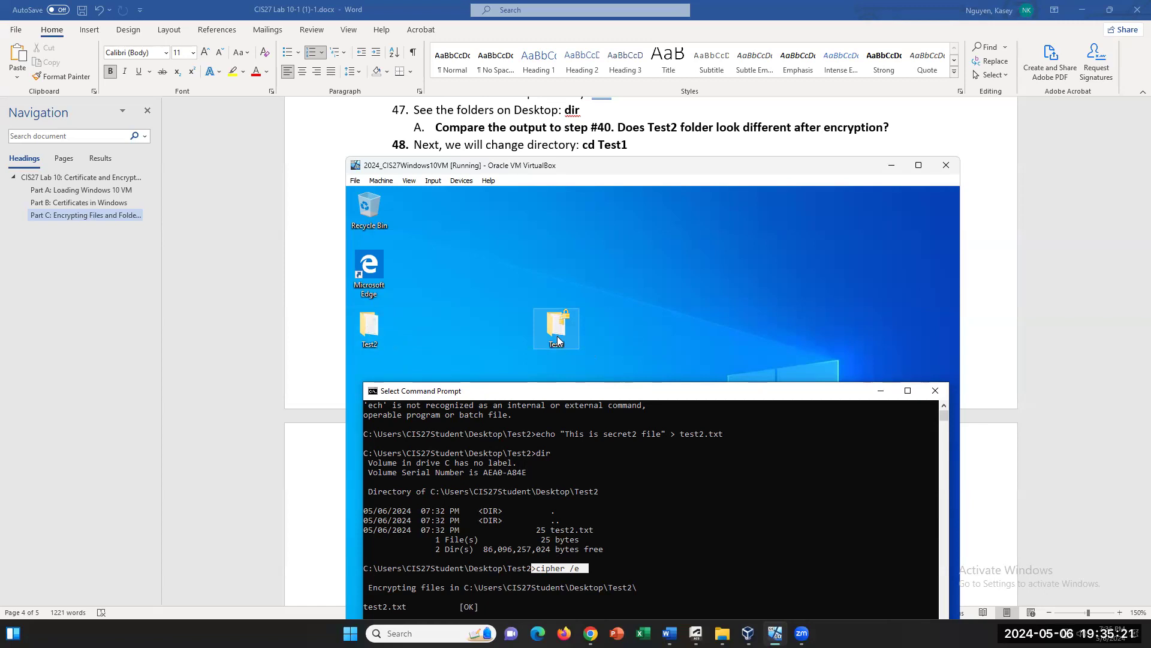
{"action": "left_click_drag", "start_coordinate": [644, 396], "coordinate": [662, 267]}
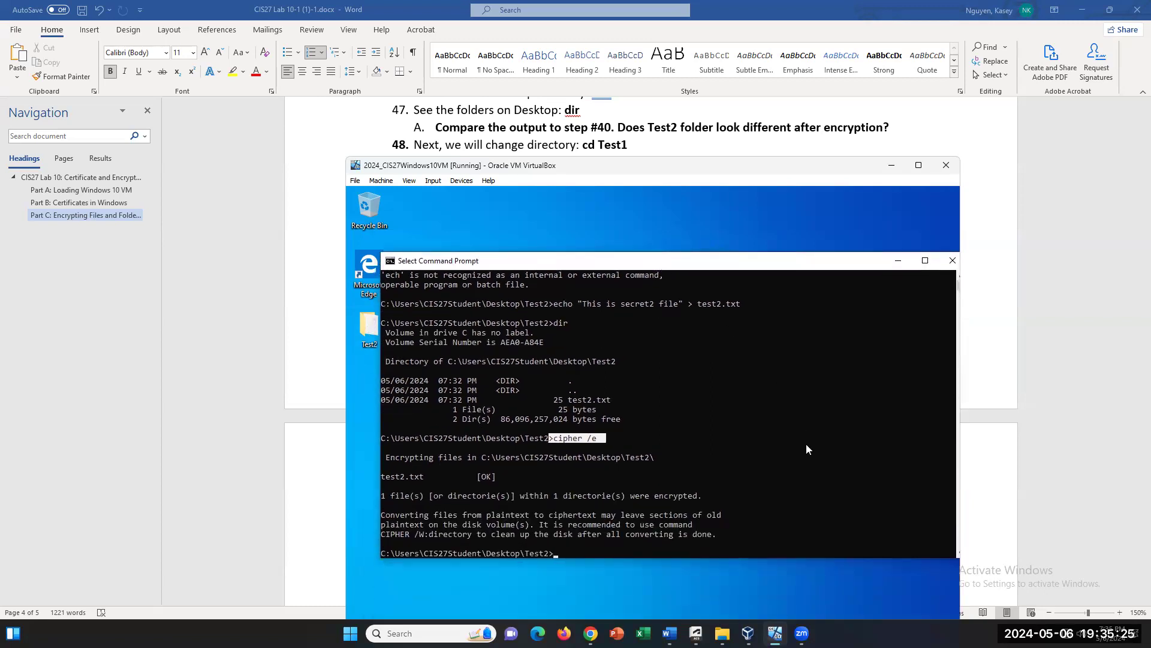
{"action": "key", "text": "Escape"}
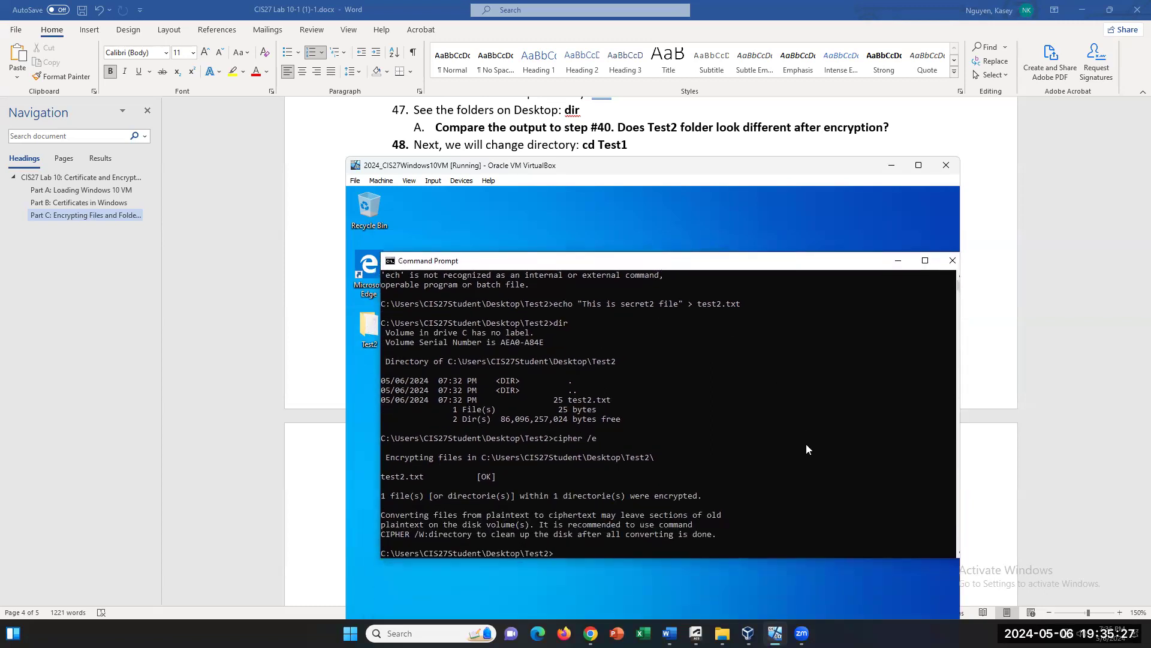
{"action": "type", "text": "cd .."}
{"action": "key", "text": "Return"}
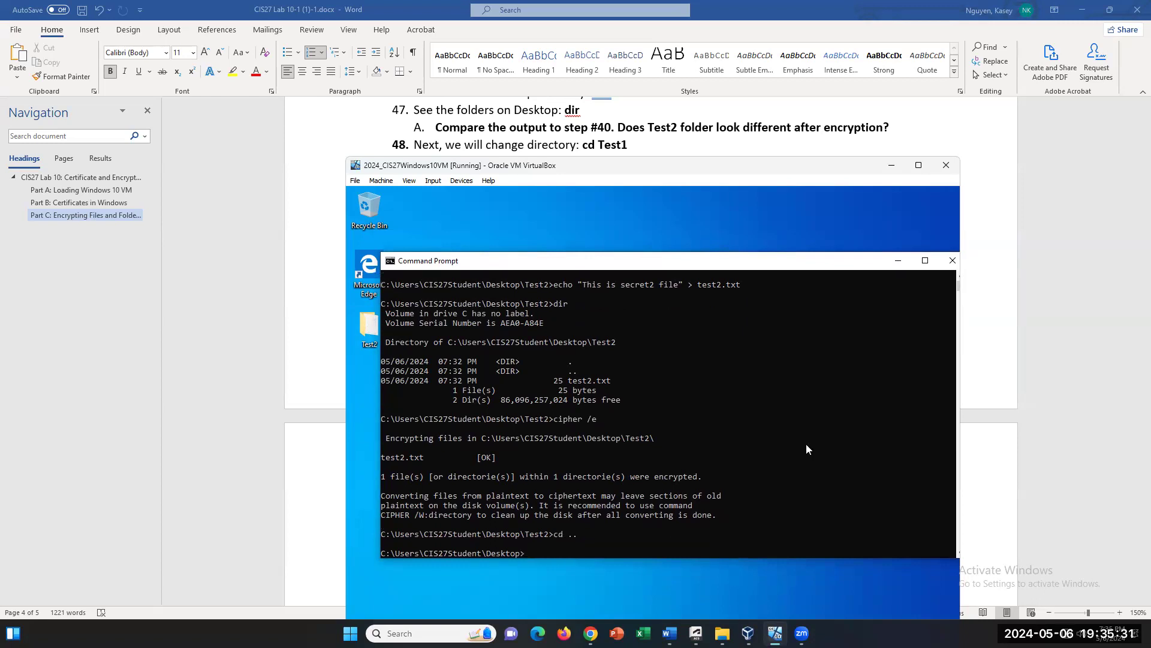
{"action": "type", "text": "cipher /e"}
{"action": "key", "text": "Return"}
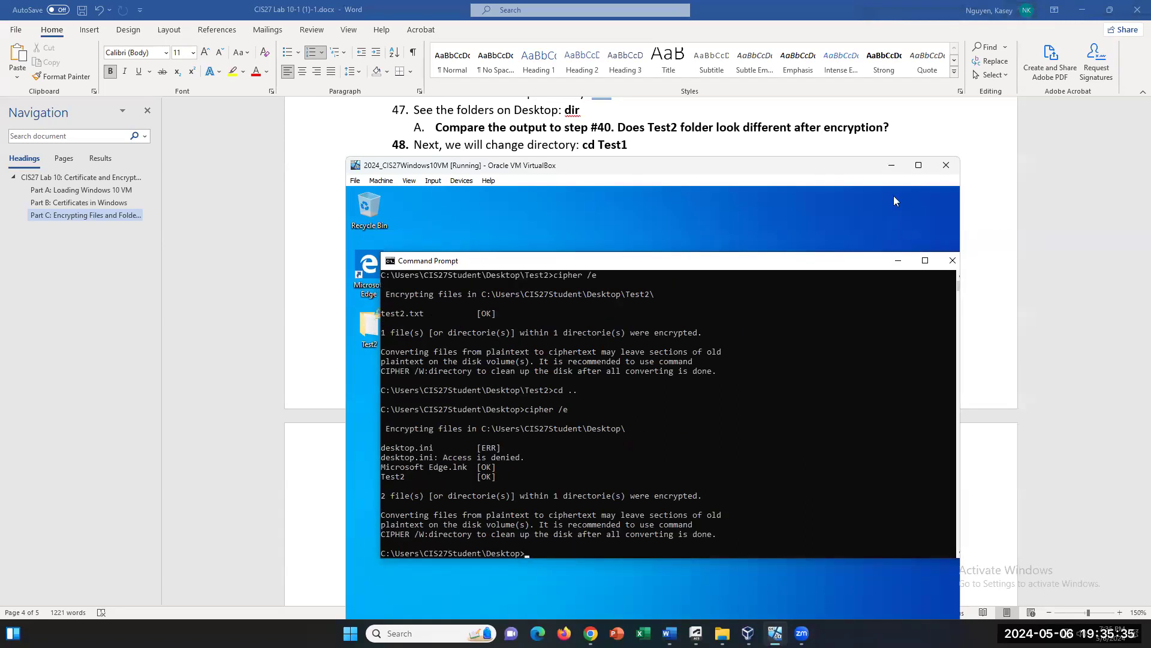
- Uncover the desktop to inspect the Test2 folder icon, and bring the full Command Prompt output back into view
{"action": "left_click_drag", "start_coordinate": [575, 265], "coordinate": [557, 421]}
{"action": "left_click", "coordinate": [380, 332]}
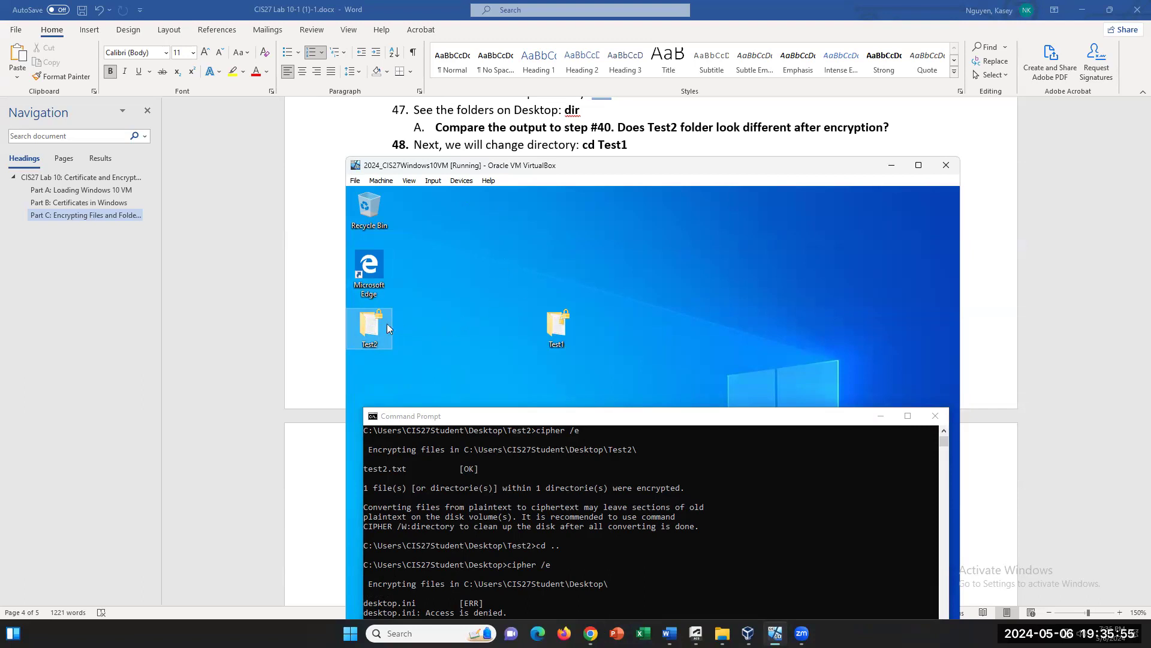
{"action": "mouse_move", "coordinate": [382, 325]}
{"action": "left_click_drag", "start_coordinate": [510, 417], "coordinate": [503, 352]}
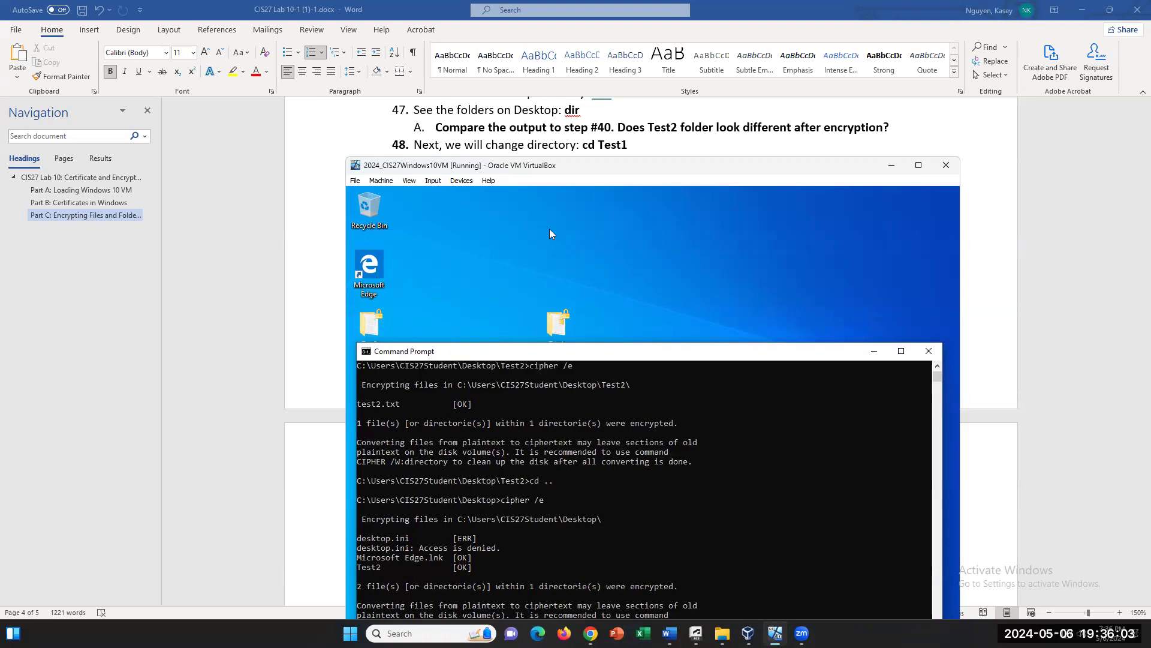
{"action": "left_click_drag", "start_coordinate": [557, 354], "coordinate": [596, 198]}
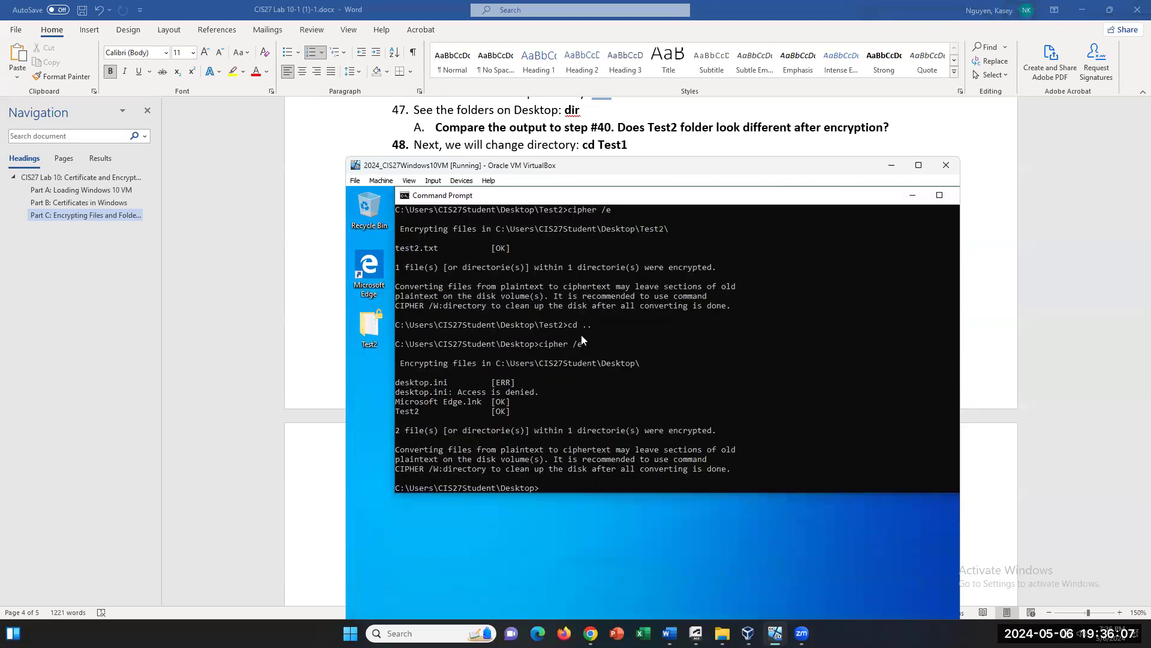
- Highlight the cd .. command and the cipher /e command run from the Desktop directory
{"action": "left_click_drag", "start_coordinate": [596, 325], "coordinate": [568, 325]}
{"action": "left_click_drag", "start_coordinate": [540, 345], "coordinate": [473, 347]}
{"action": "left_click_drag", "start_coordinate": [592, 344], "coordinate": [533, 346]}
- Compare the Test2 and Test1 folder icons on the virtual machine's desktop and return to the Word lab document
{"action": "left_click", "coordinate": [369, 352]}
{"action": "left_click_drag", "start_coordinate": [738, 197], "coordinate": [669, 386]}
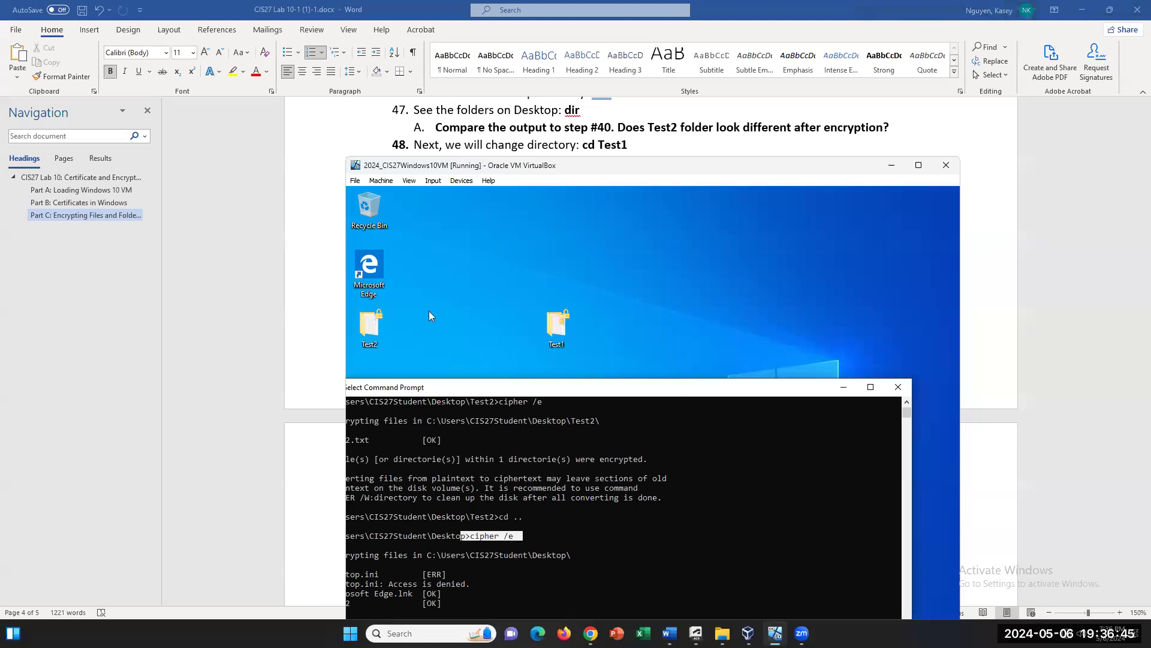
{"action": "left_click", "coordinate": [651, 316]}
{"action": "left_click", "coordinate": [368, 326]}
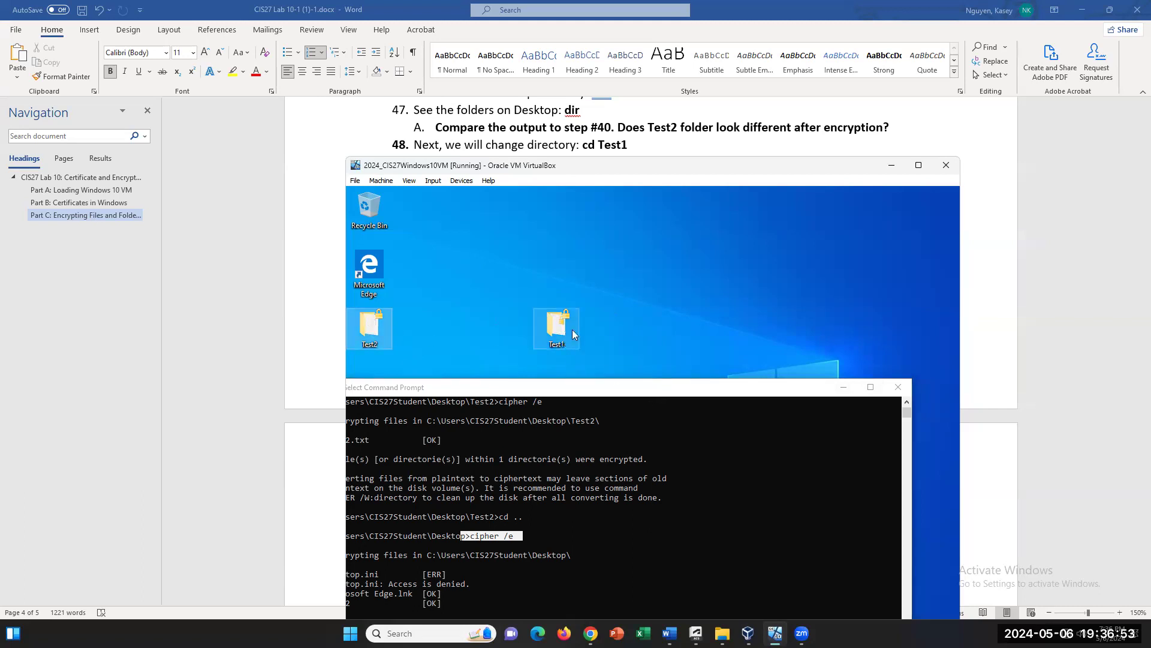
{"action": "left_click", "coordinate": [572, 333]}
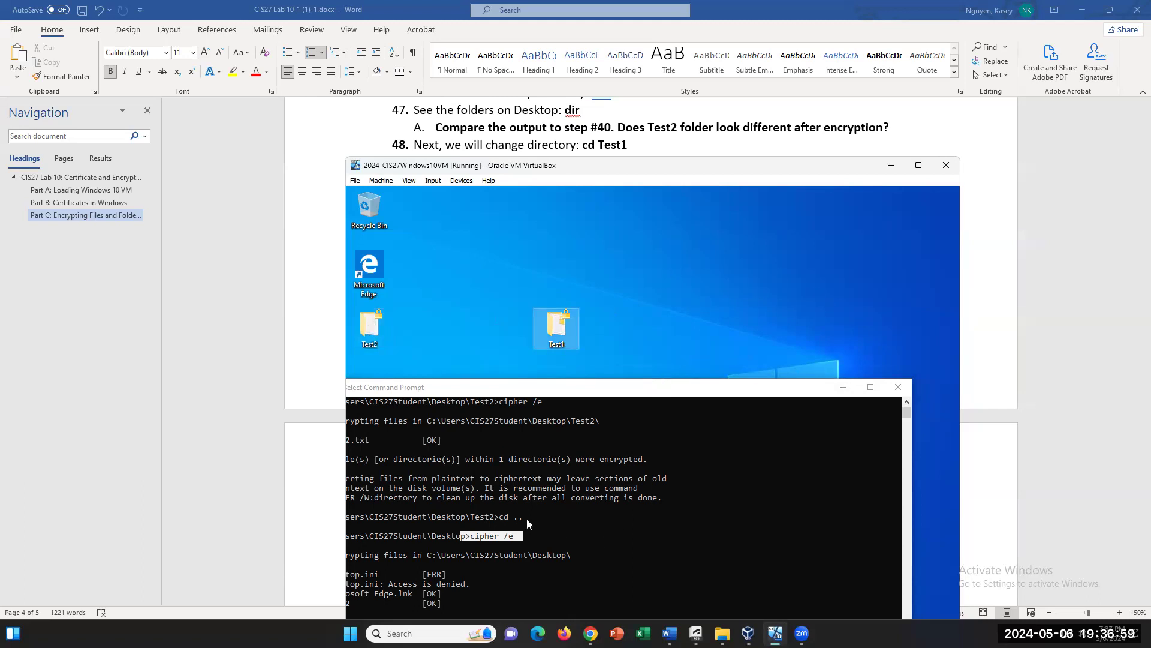
{"action": "left_click_drag", "start_coordinate": [674, 391], "coordinate": [753, 319]}
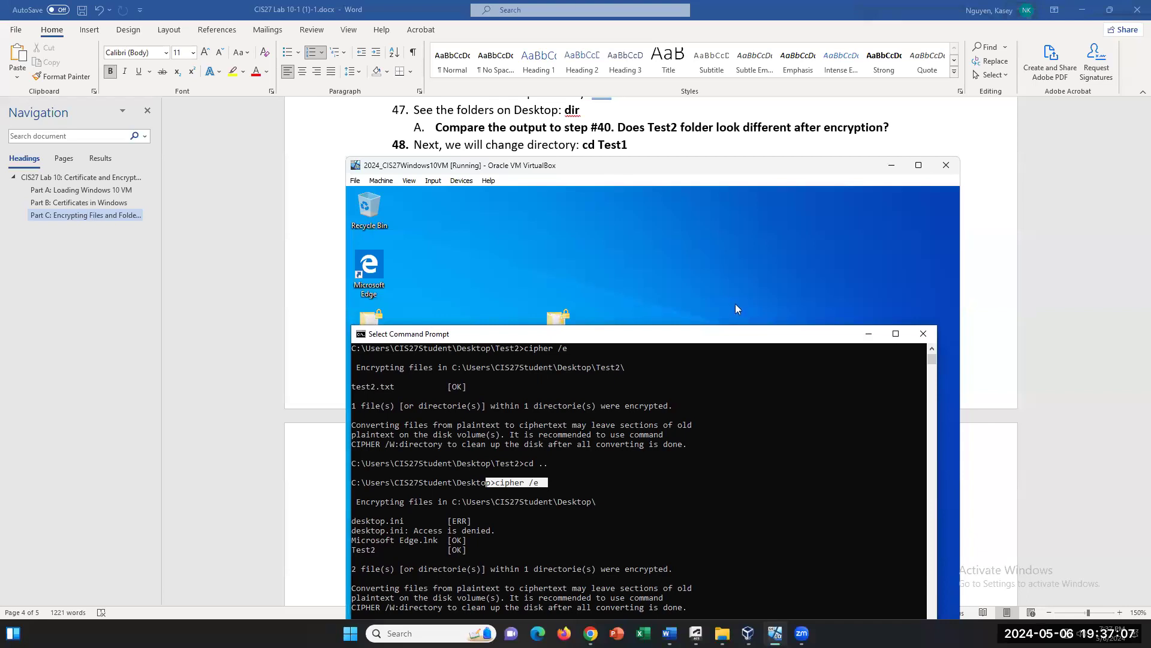
{"action": "left_click", "coordinate": [998, 271]}
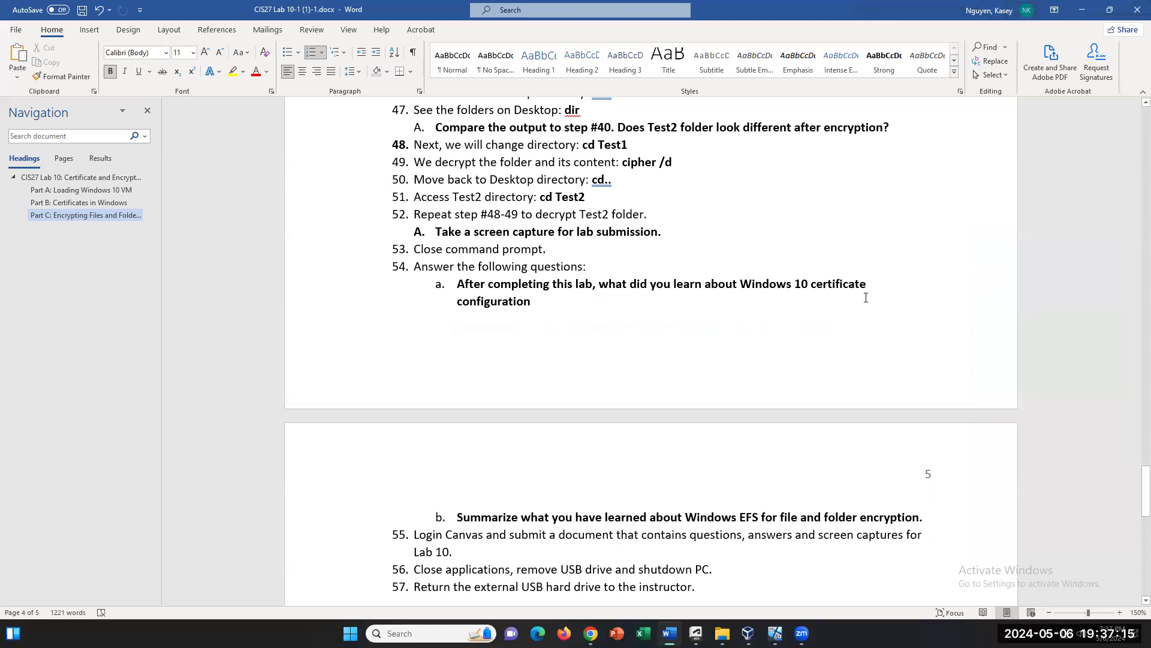
- Find lab steps 48 and 49, switch to the virtual machine's Command Prompt, and decrypt the Test1 folder's contents using cd Test1 and cipher /d
{"action": "scroll", "coordinate": [866, 297], "scroll_direction": "up", "scroll_amount": 4}
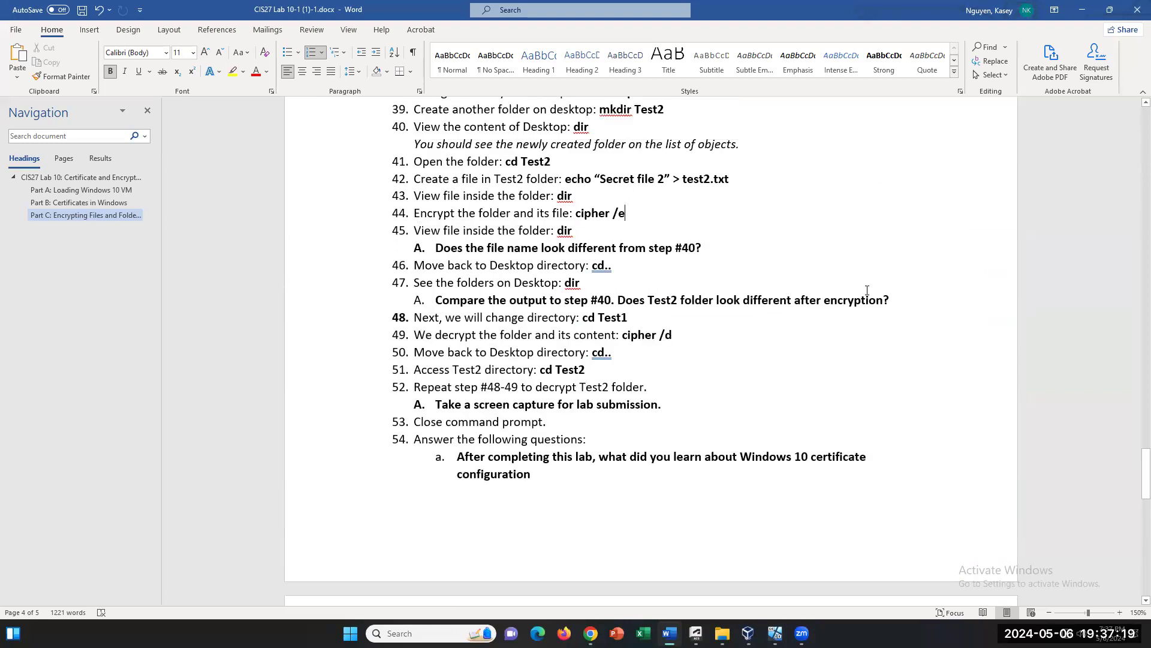
{"action": "scroll", "coordinate": [868, 289], "scroll_direction": "up", "scroll_amount": 1}
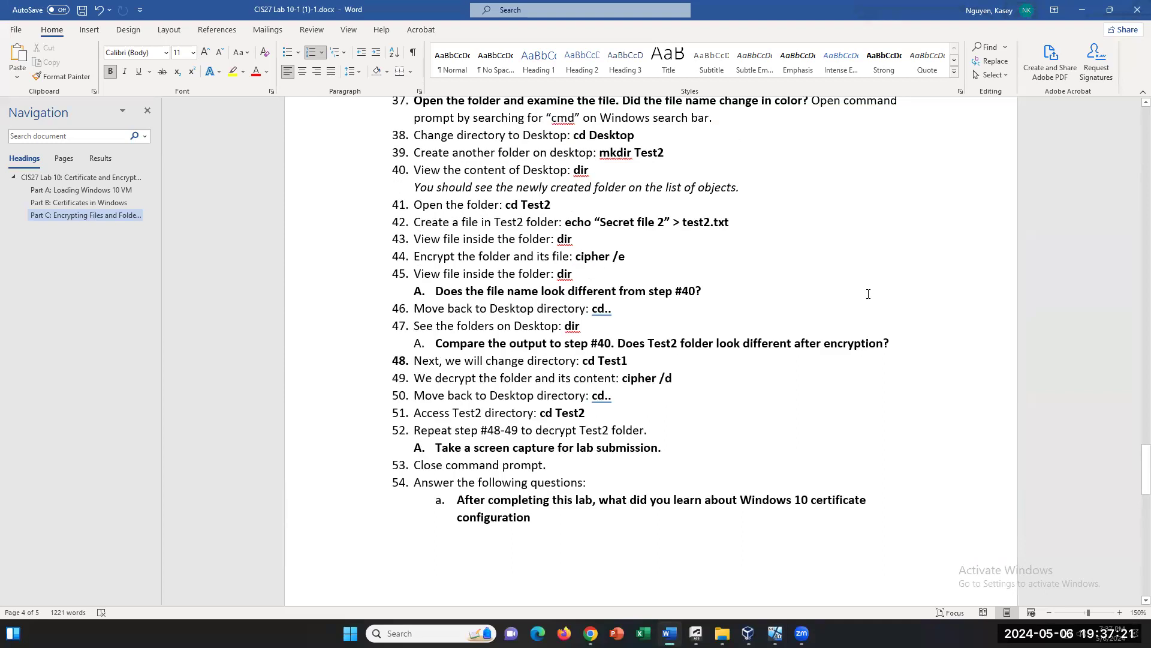
{"action": "left_click", "coordinate": [669, 366]}
{"action": "scroll", "coordinate": [842, 456], "scroll_direction": "down", "scroll_amount": 2}
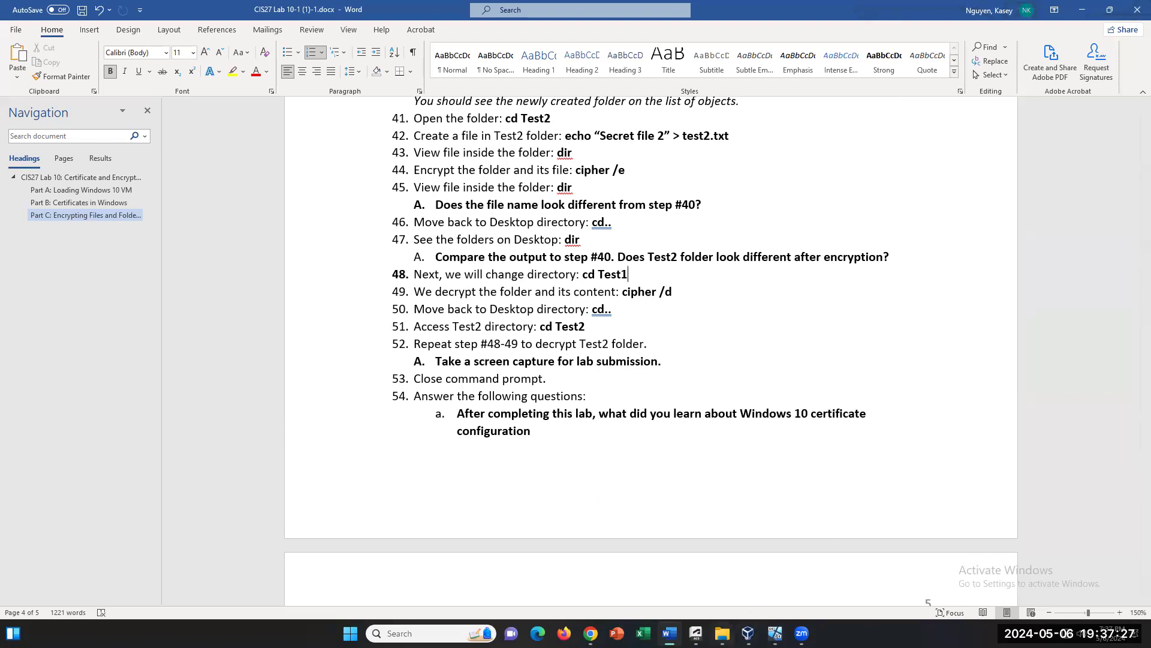
{"action": "left_click", "coordinate": [775, 632]}
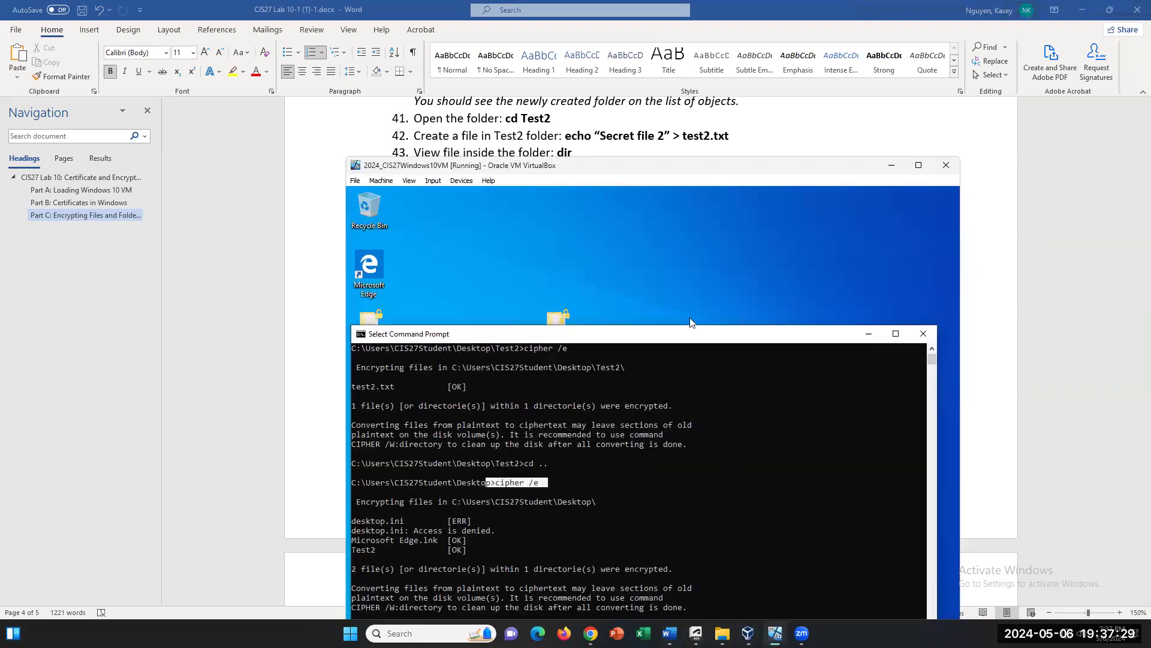
{"action": "left_click_drag", "start_coordinate": [687, 336], "coordinate": [719, 229]}
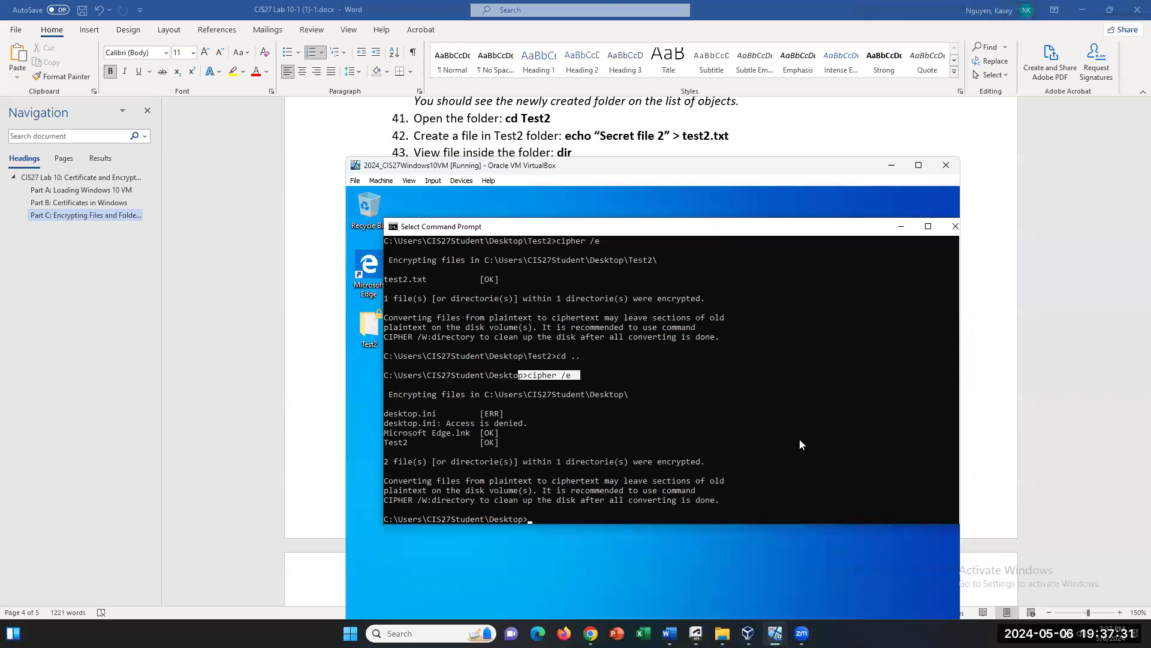
{"action": "type", "text": "cd"}
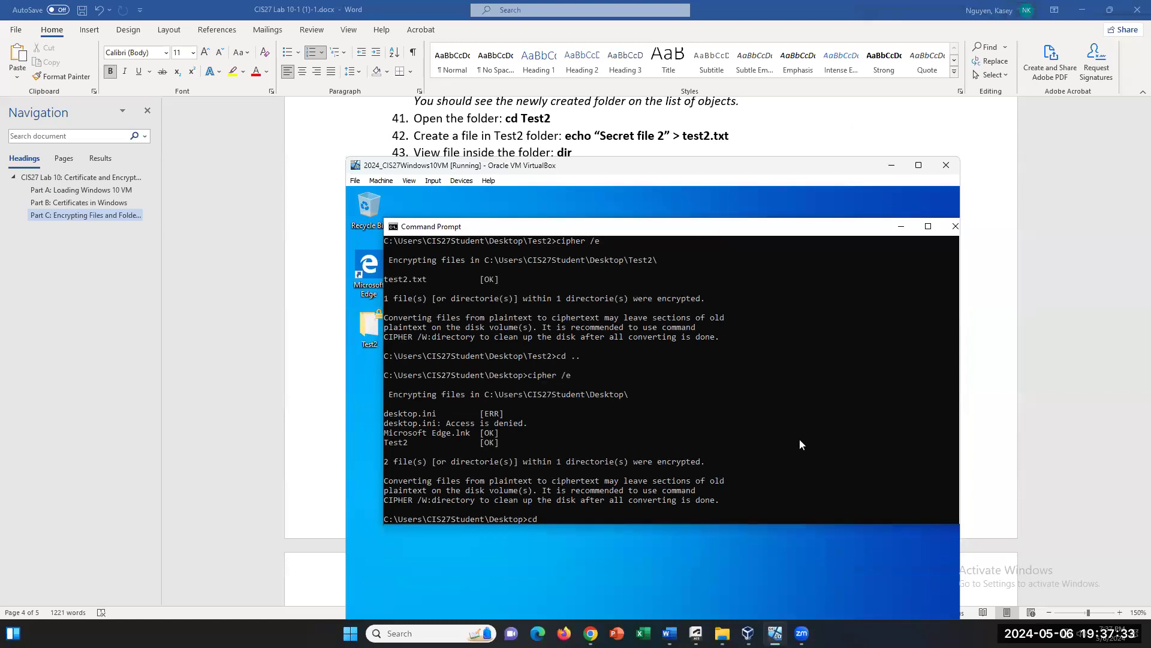
{"action": "type", "text": " Test1"}
{"action": "key", "text": "Return"}
{"action": "type", "text": "cipher /d"}
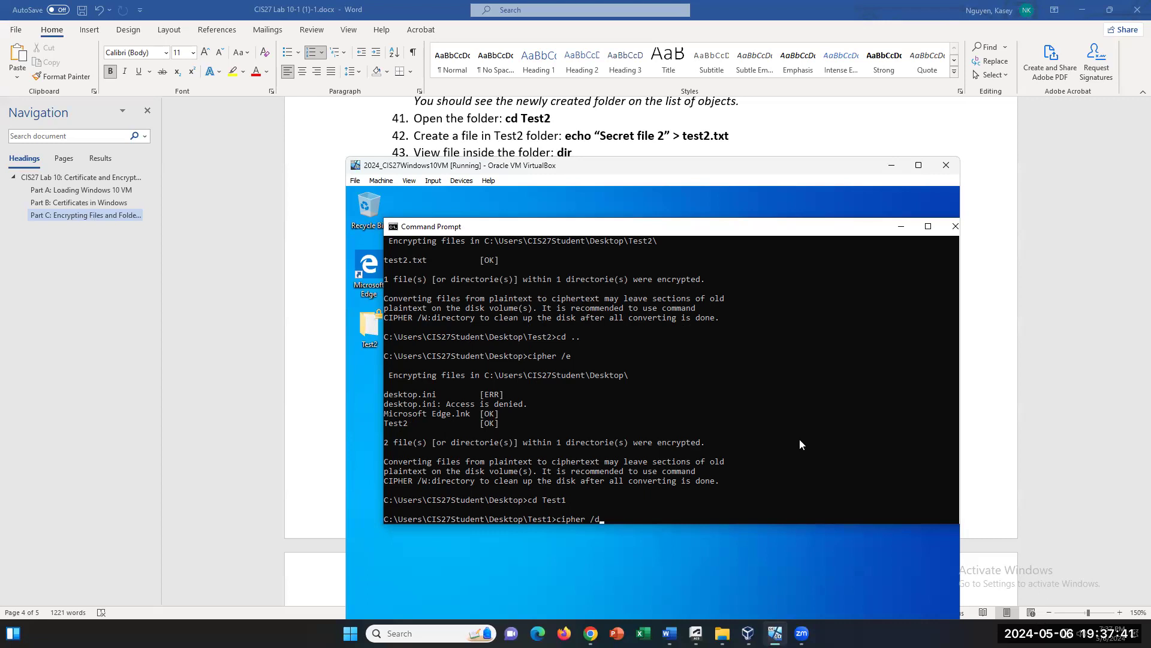
{"action": "key", "text": "Return"}
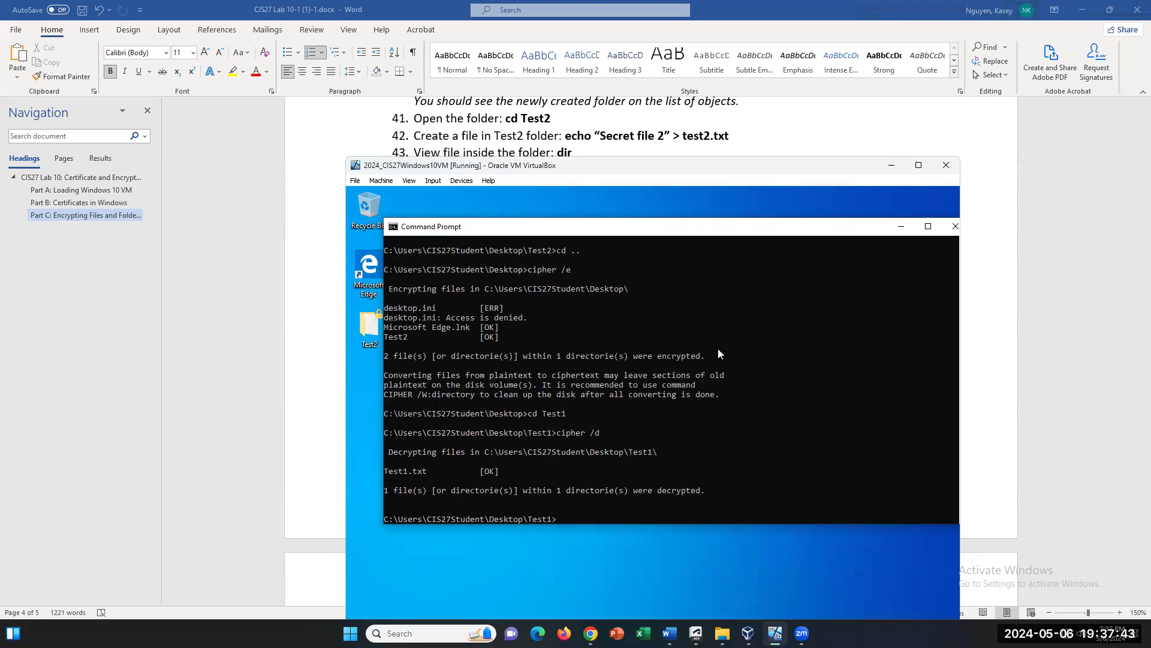
- Uncover the virtual machine's desktop, inspect the Test1 folder icon and the Test1 file inside it, and close the folder
{"action": "left_click_drag", "start_coordinate": [684, 227], "coordinate": [665, 427]}
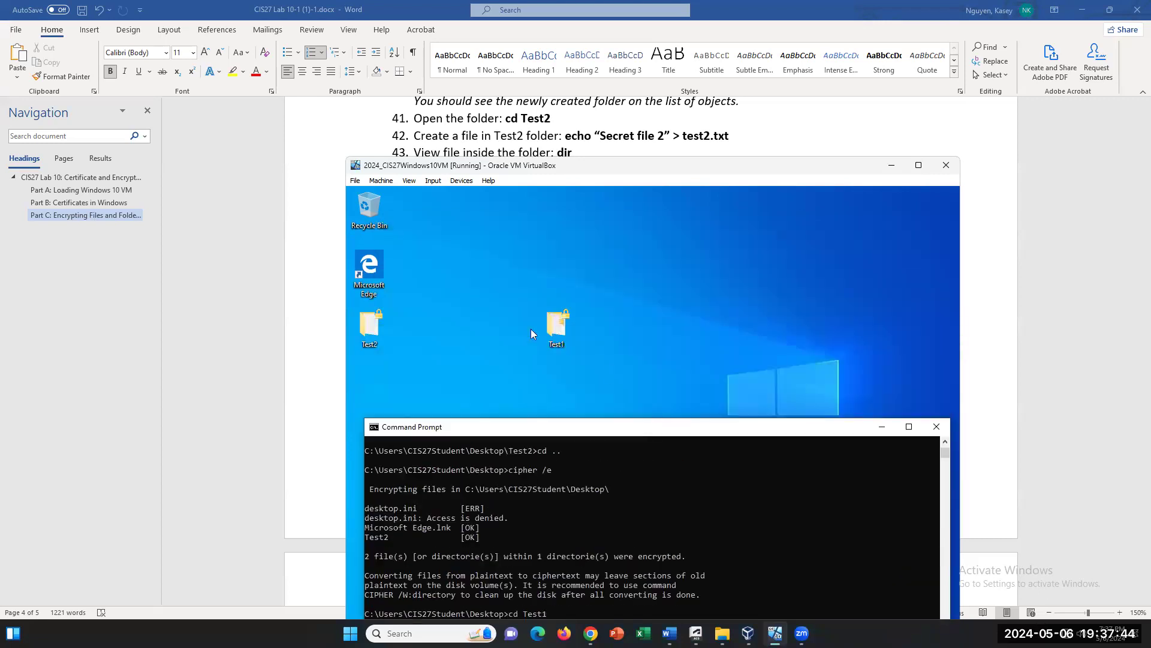
{"action": "left_click", "coordinate": [569, 318]}
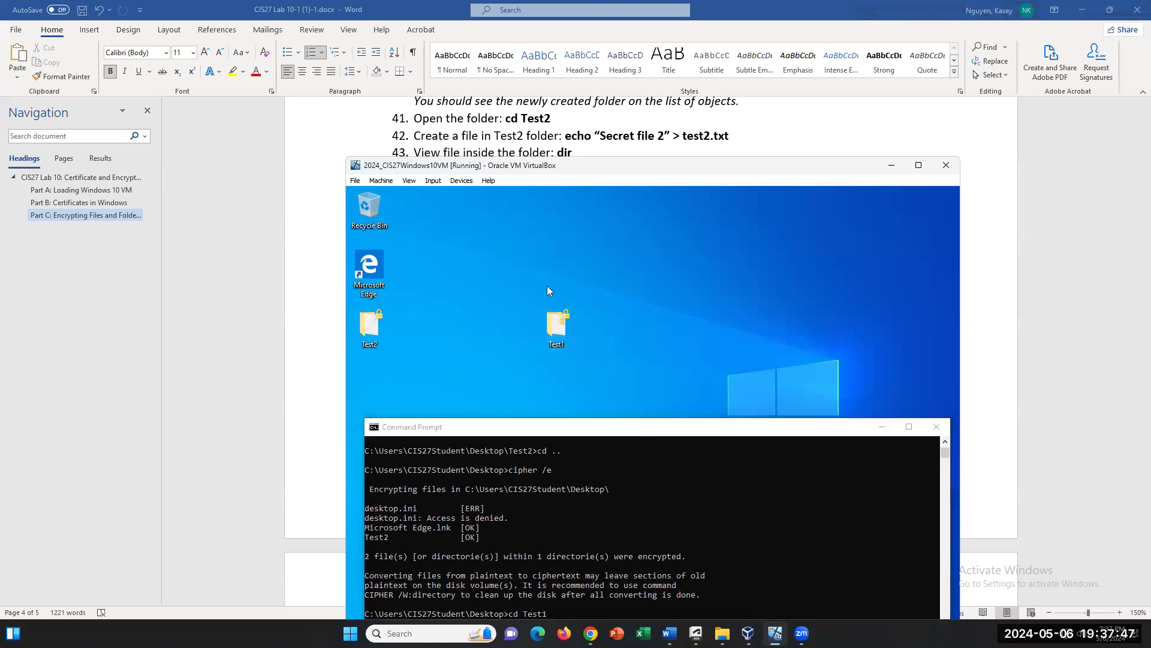
{"action": "double_click", "coordinate": [560, 329]}
{"action": "left_click", "coordinate": [578, 343]}
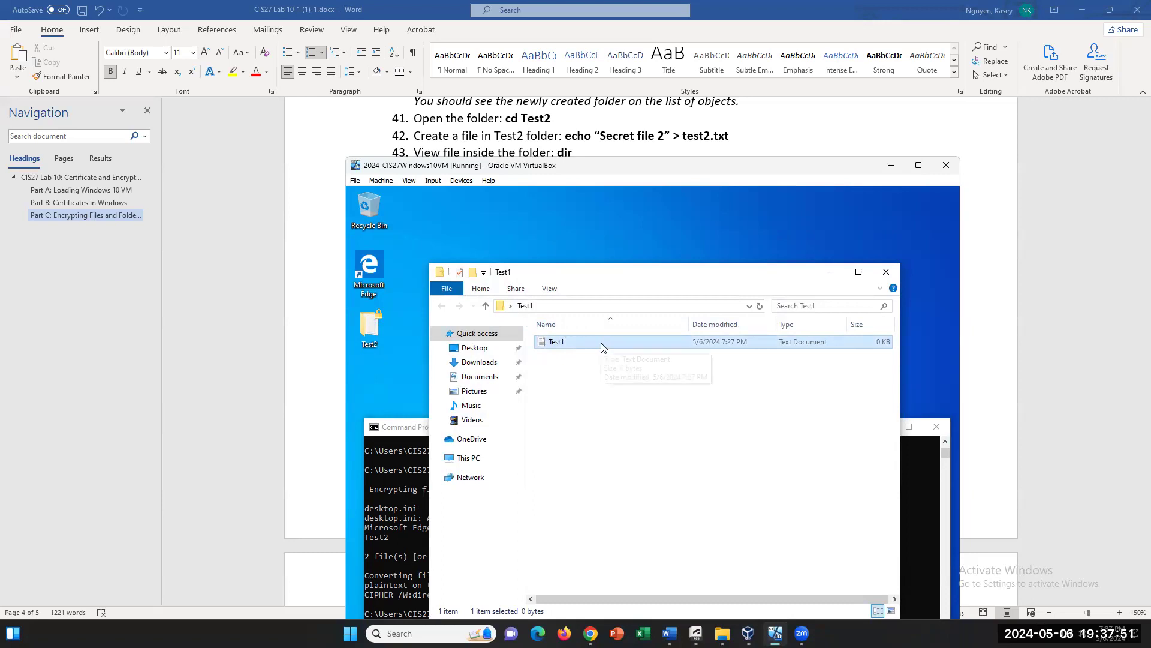
{"action": "left_click", "coordinate": [887, 273]}
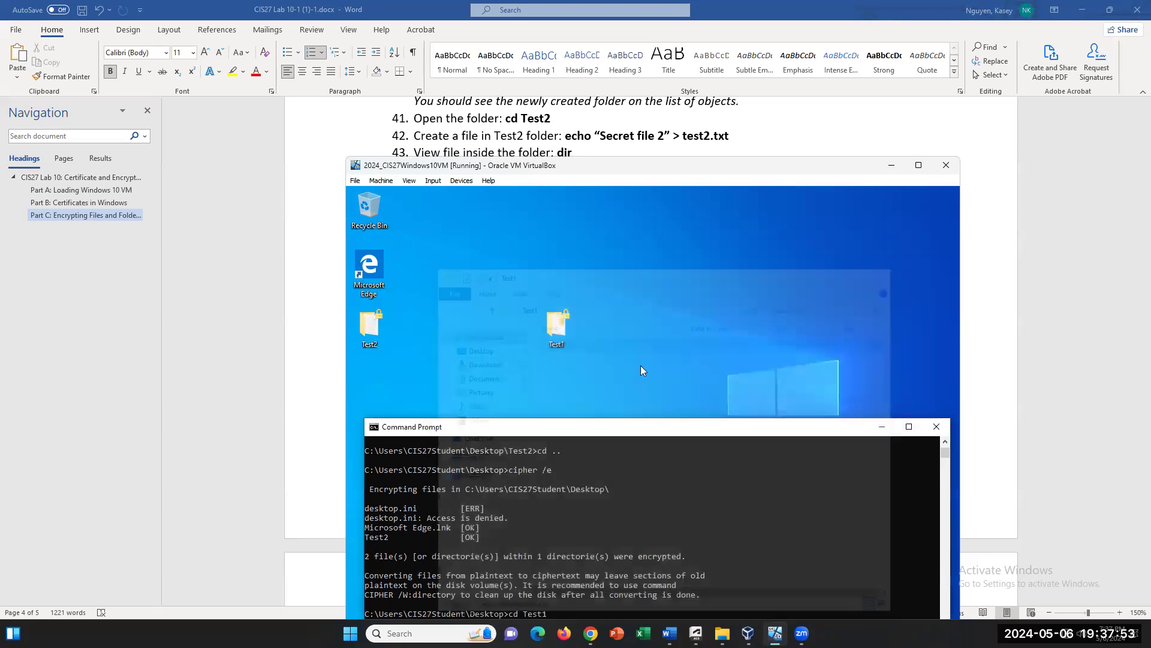
- Bring the full Command Prompt output back into view and highlight the cd Test1 and cipher /d commands
{"action": "left_click_drag", "start_coordinate": [597, 427], "coordinate": [609, 274]}
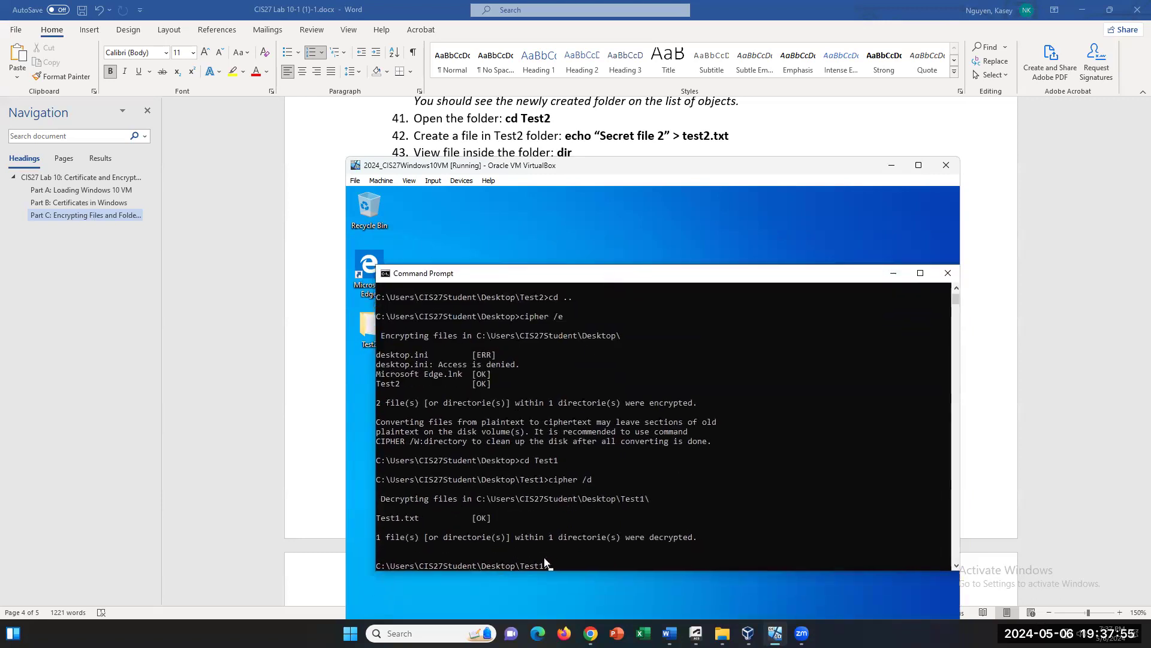
{"action": "left_click_drag", "start_coordinate": [652, 495], "coordinate": [522, 460]}
{"action": "left_click", "coordinate": [556, 461]}
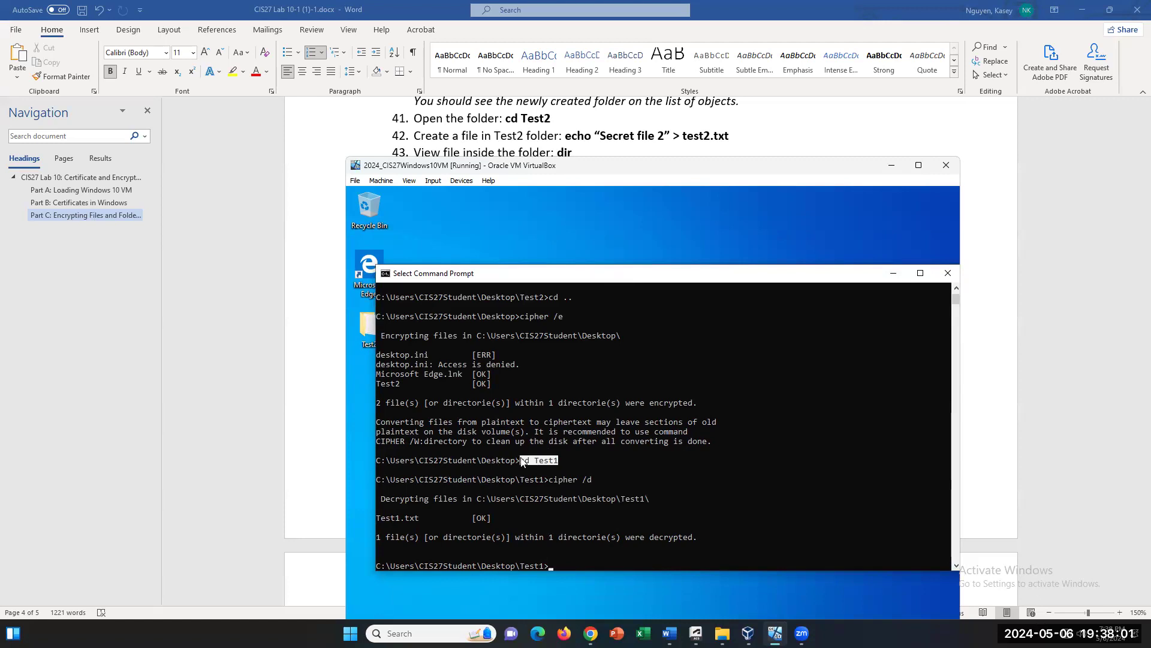
{"action": "left_click_drag", "start_coordinate": [597, 480], "coordinate": [544, 479]}
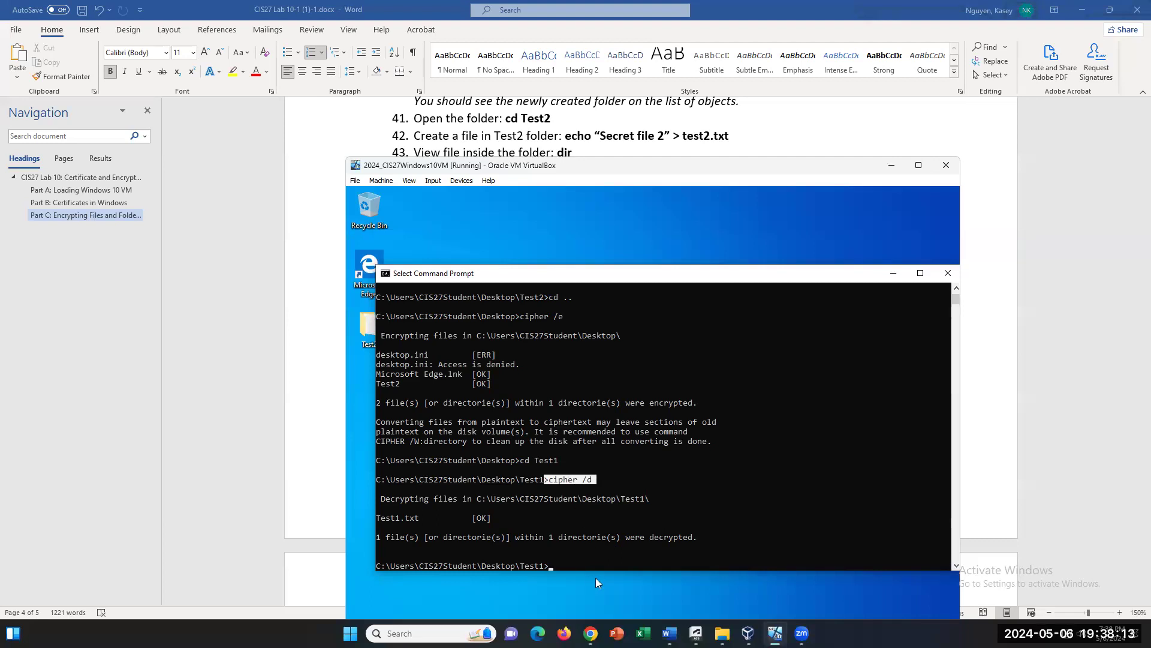
- Move back to the Desktop directory with cd .. and run cipher /d there to decrypt the Test1 and Test2 folders
{"action": "type", "text": "cd .."}
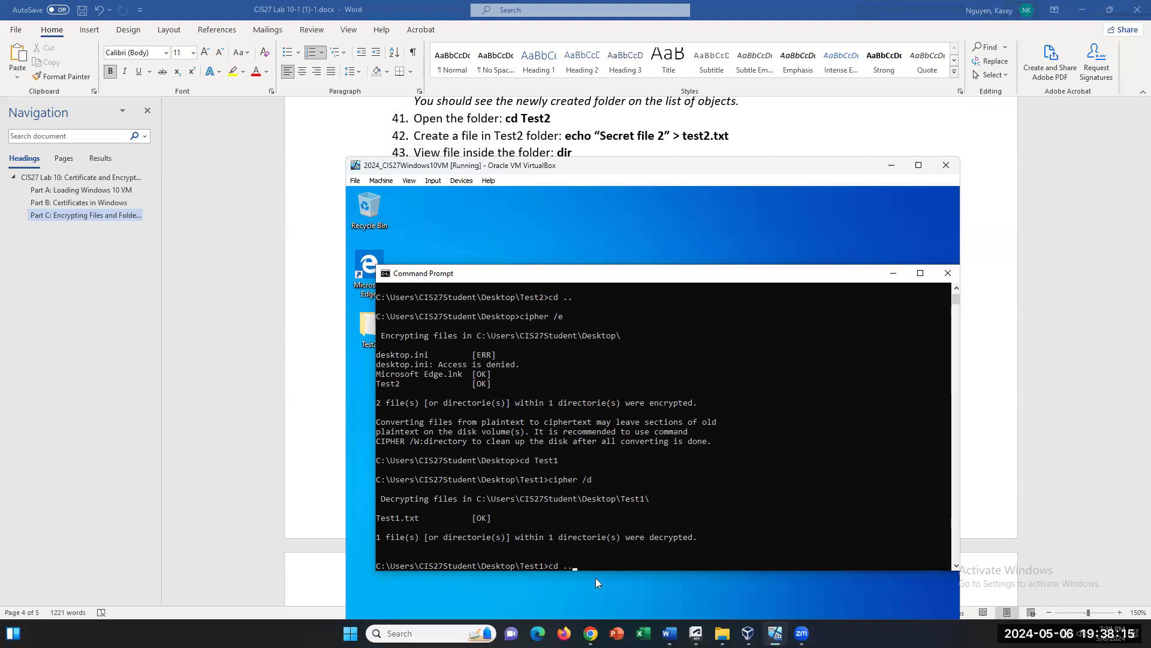
{"action": "key", "text": "Return"}
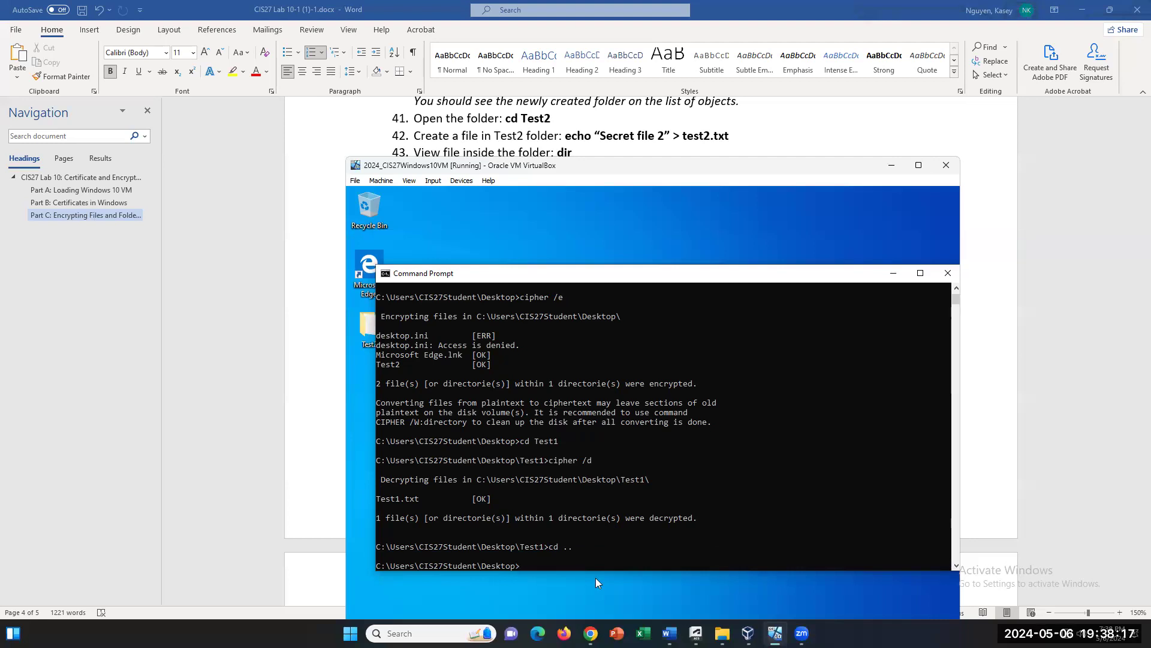
{"action": "type", "text": "cipher /d"}
{"action": "key", "text": "Return"}
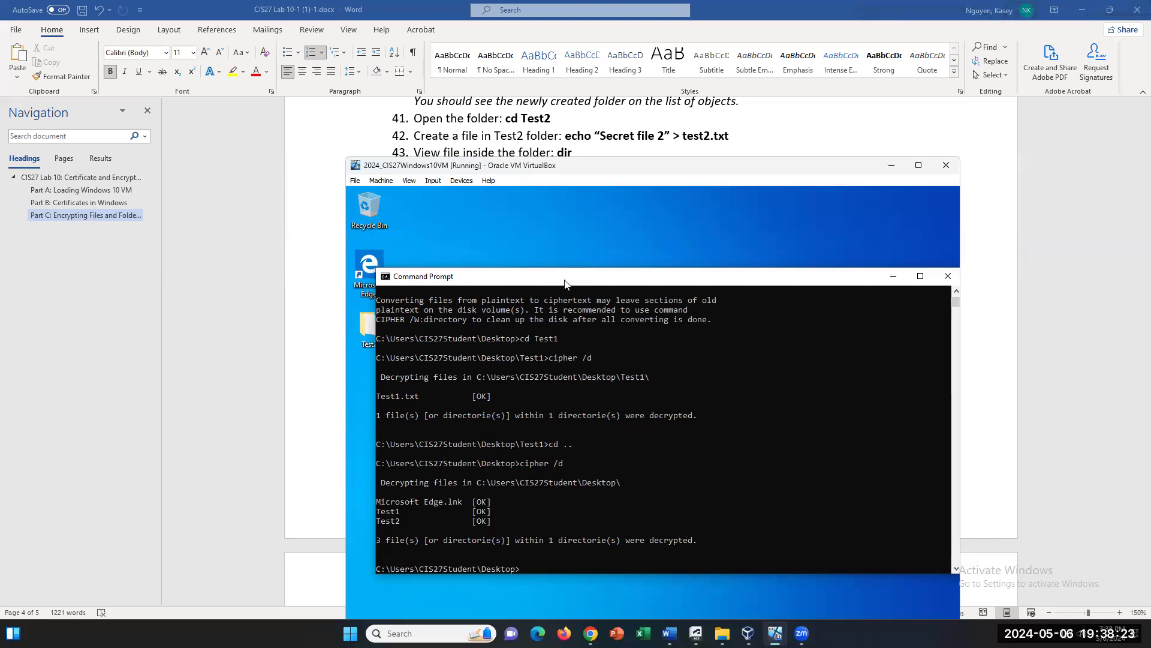
- Uncover the desktop to check the Test1 and Test2 folder icons, and open Test1 to inspect its file
{"action": "left_click_drag", "start_coordinate": [432, 273], "coordinate": [381, 407]}
{"action": "left_click", "coordinate": [555, 336]}
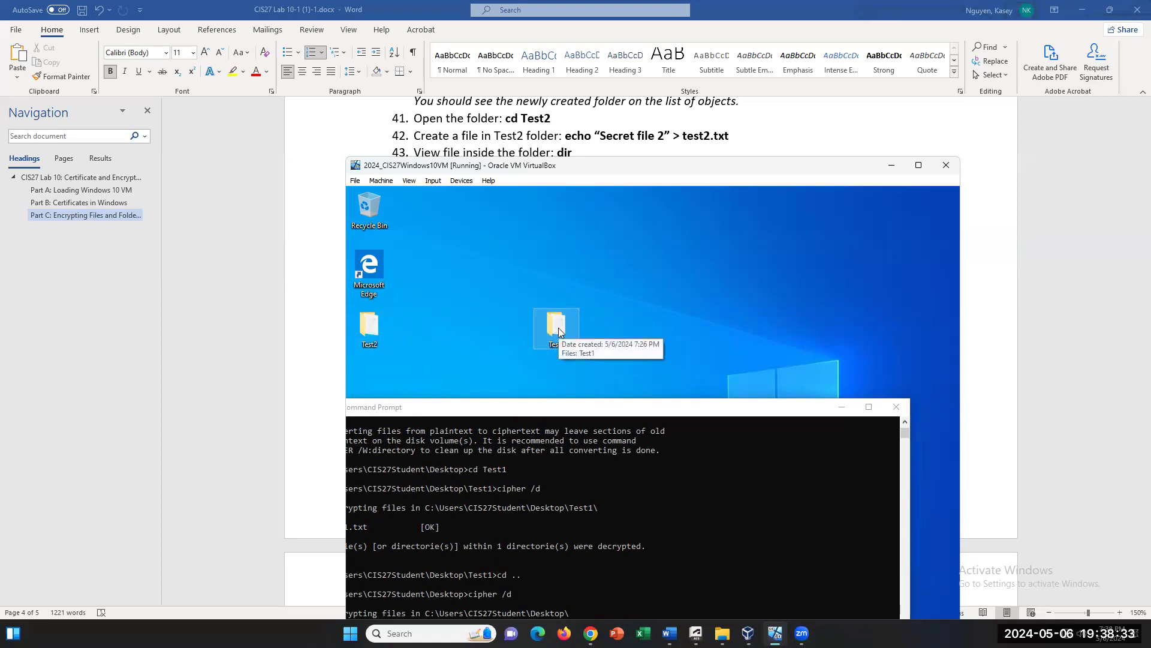
{"action": "double_click", "coordinate": [557, 326]}
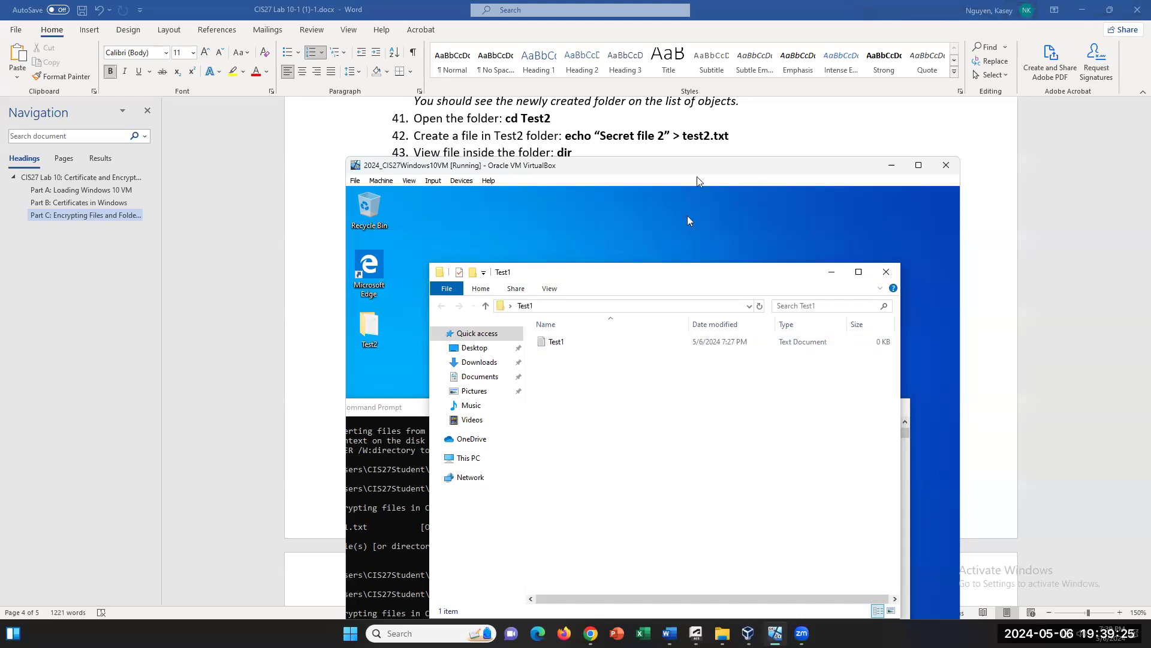
- Review the Word lab document from the Part B certificate steps through the closing questions in step 54, moving the virtual machine window out of the way
{"action": "scroll", "coordinate": [705, 143], "scroll_direction": "up", "scroll_amount": 1}
{"action": "scroll", "coordinate": [705, 144], "scroll_direction": "up", "scroll_amount": 10}
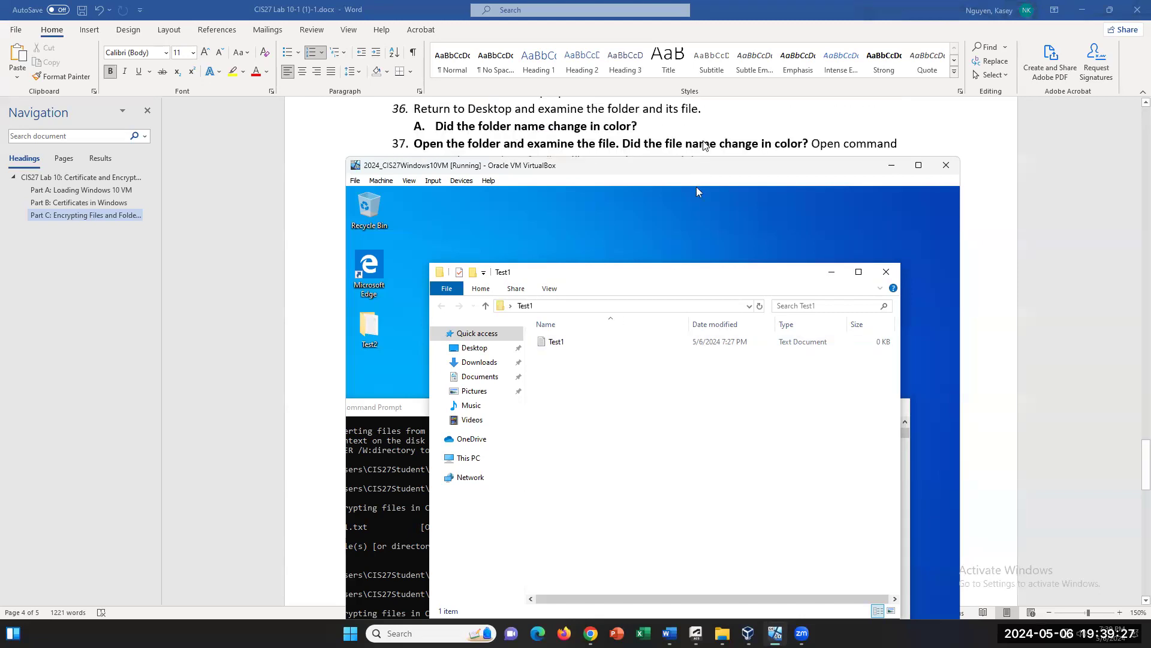
{"action": "scroll", "coordinate": [705, 145], "scroll_direction": "up", "scroll_amount": 8}
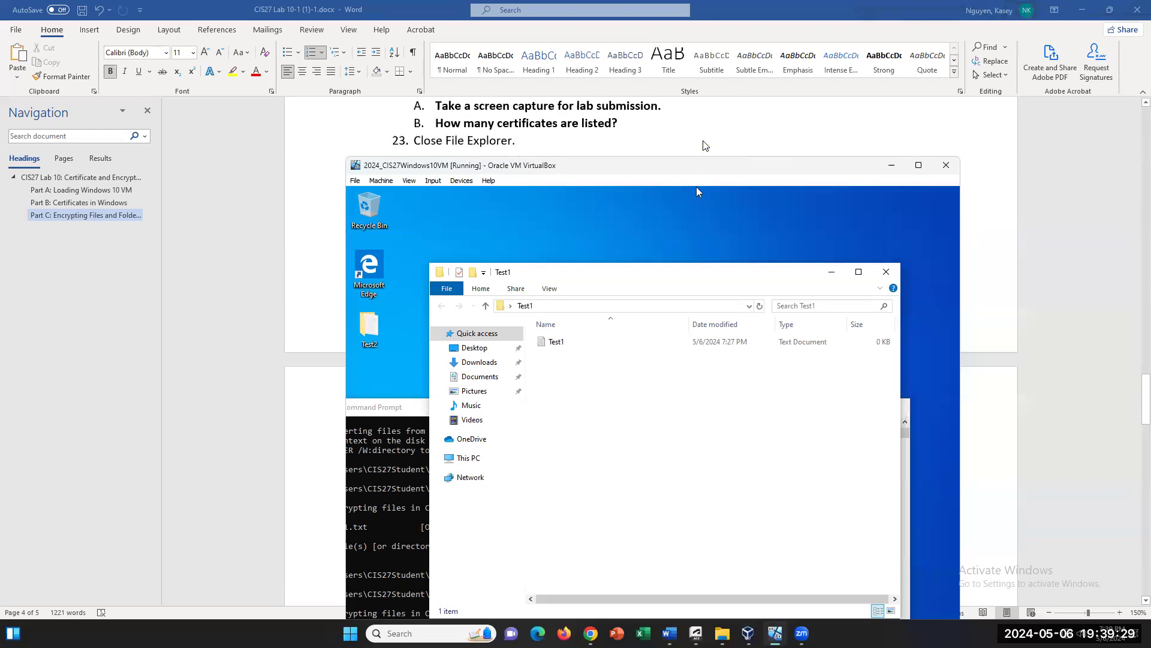
{"action": "scroll", "coordinate": [705, 144], "scroll_direction": "up", "scroll_amount": 10}
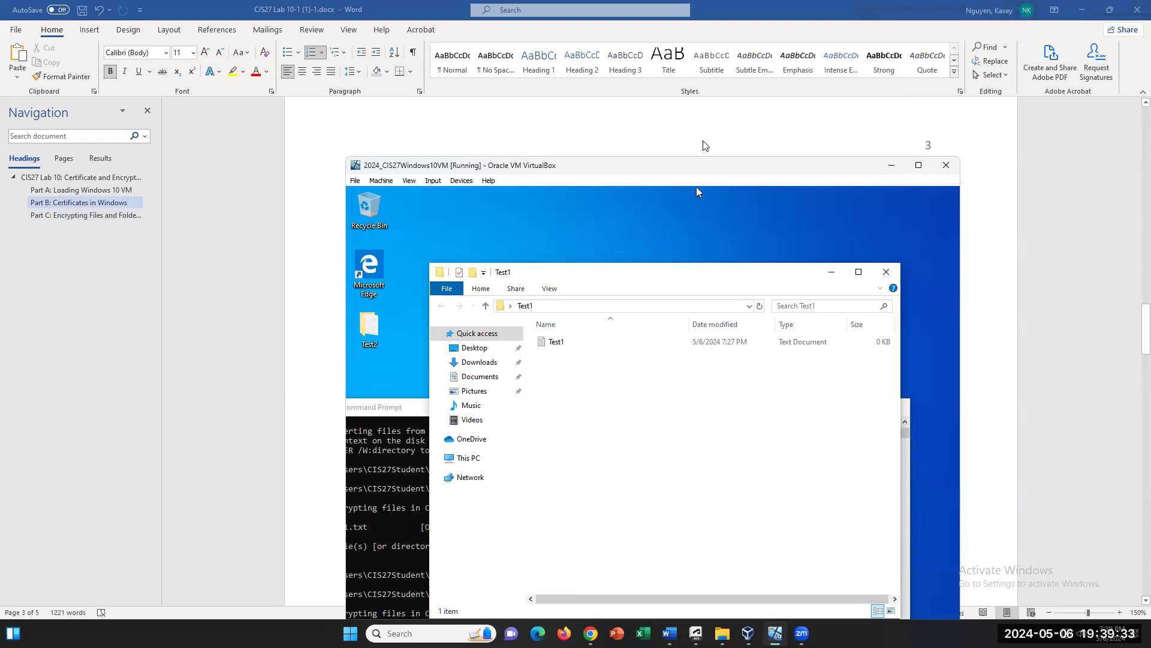
{"action": "scroll", "coordinate": [704, 144], "scroll_direction": "down", "scroll_amount": 3}
{"action": "left_click_drag", "start_coordinate": [723, 167], "coordinate": [703, 323]}
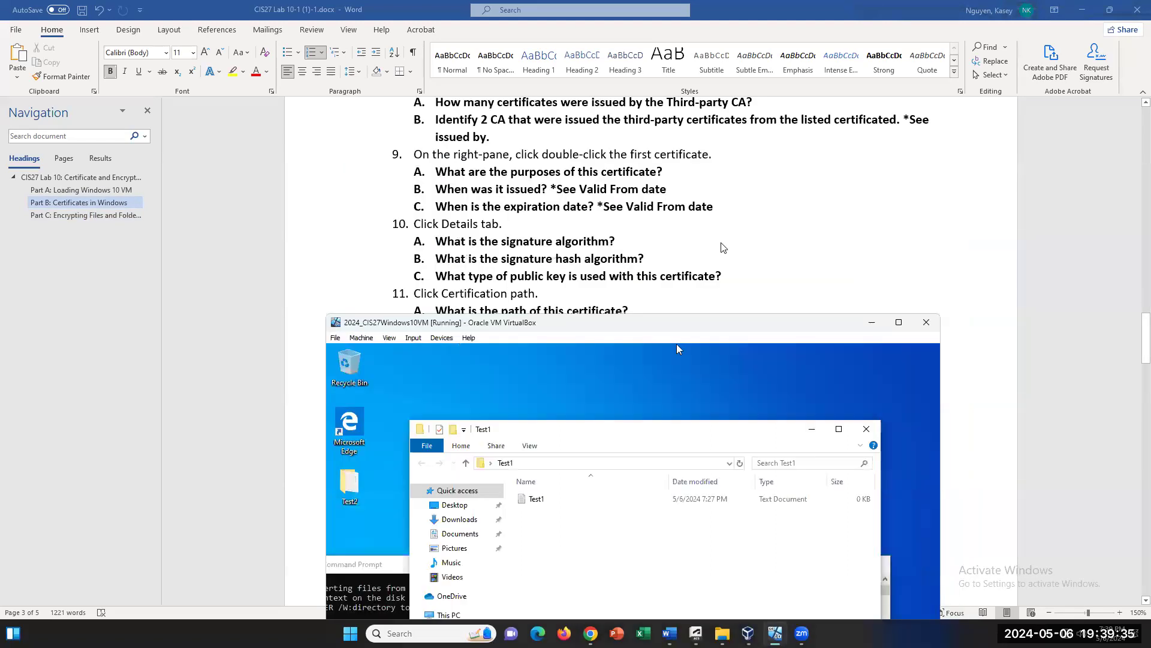
{"action": "scroll", "coordinate": [722, 242], "scroll_direction": "down", "scroll_amount": 5}
{"action": "scroll", "coordinate": [723, 246], "scroll_direction": "down", "scroll_amount": 3}
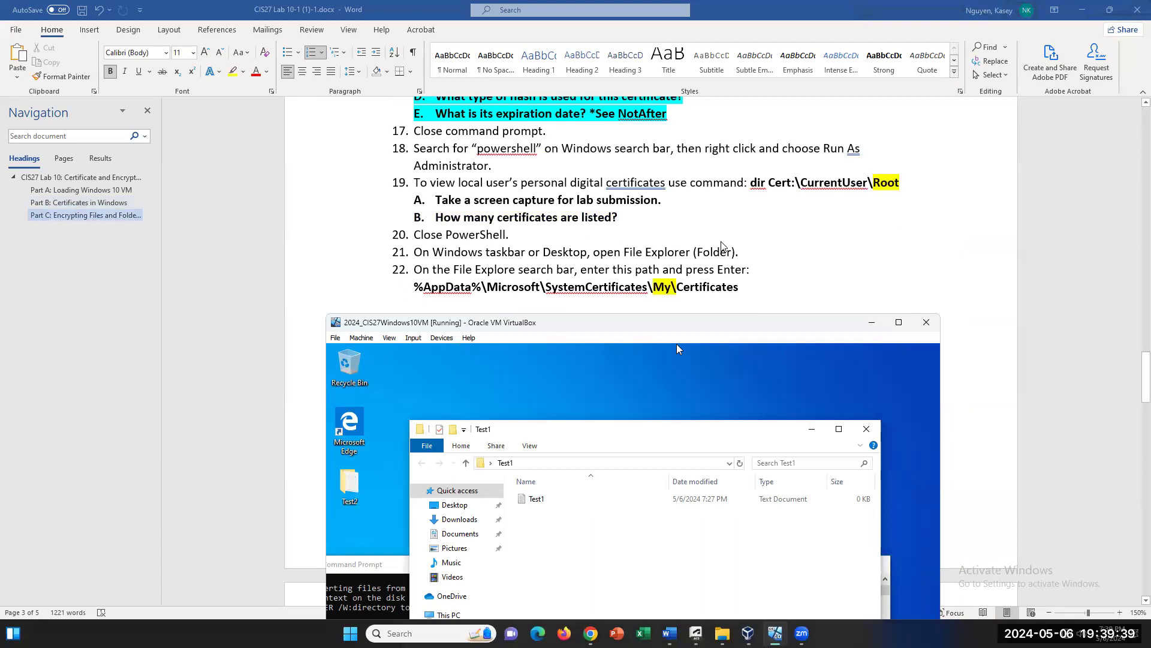
{"action": "scroll", "coordinate": [722, 247], "scroll_direction": "down", "scroll_amount": 1}
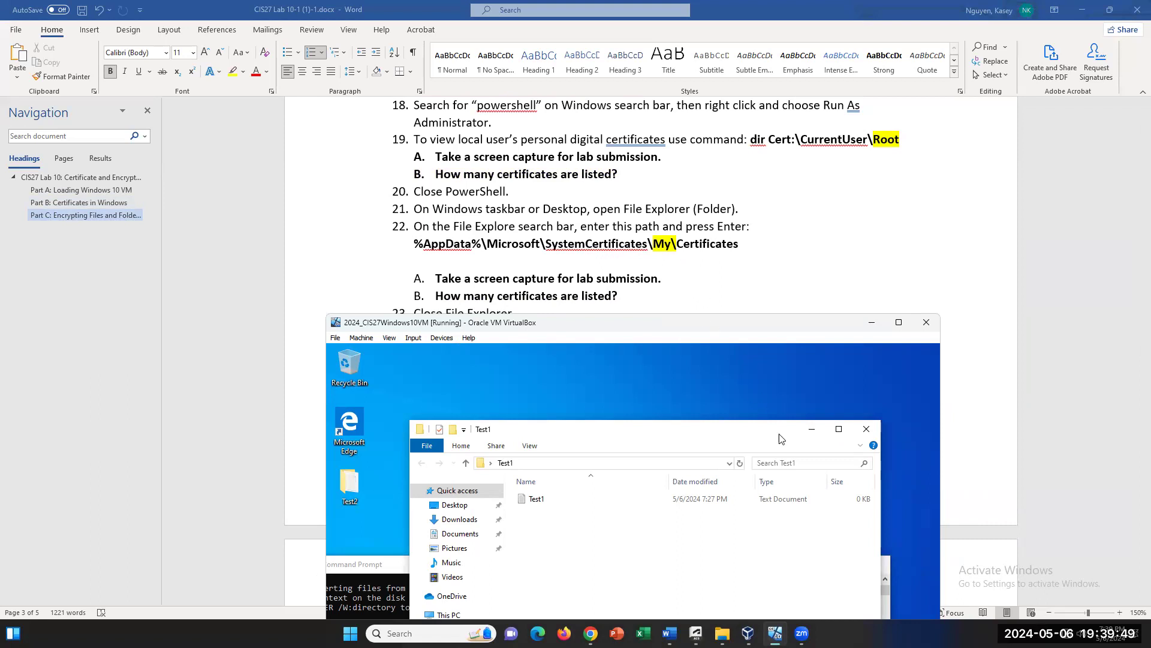
{"action": "scroll", "coordinate": [990, 318], "scroll_direction": "down", "scroll_amount": 10}
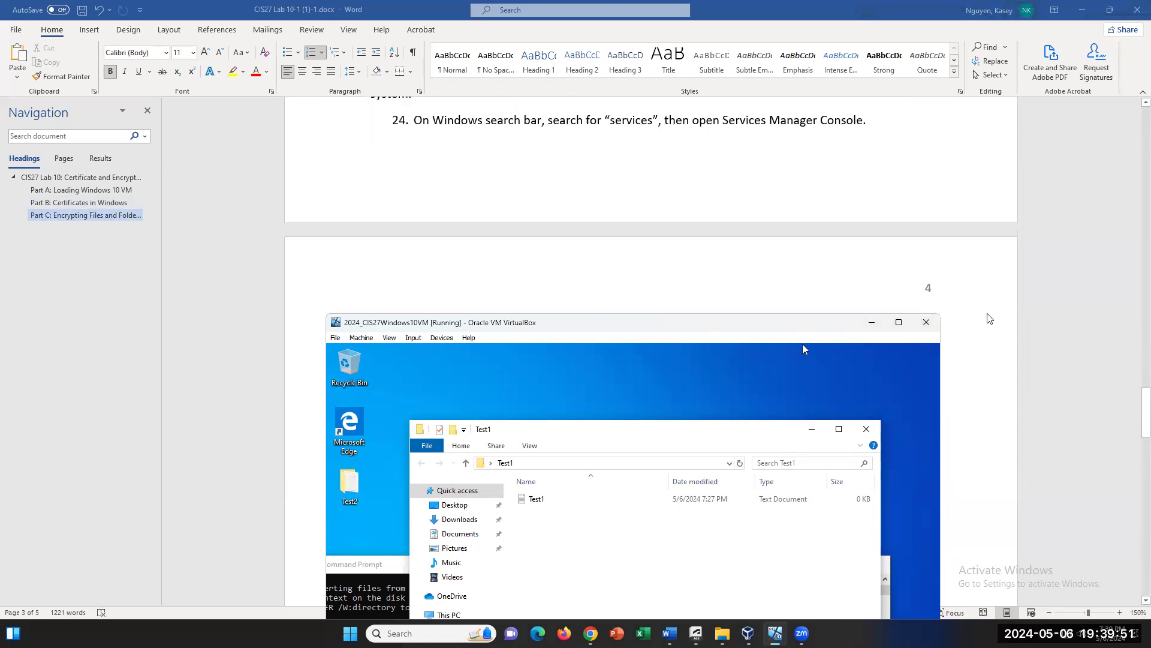
{"action": "scroll", "coordinate": [990, 319], "scroll_direction": "down", "scroll_amount": 12}
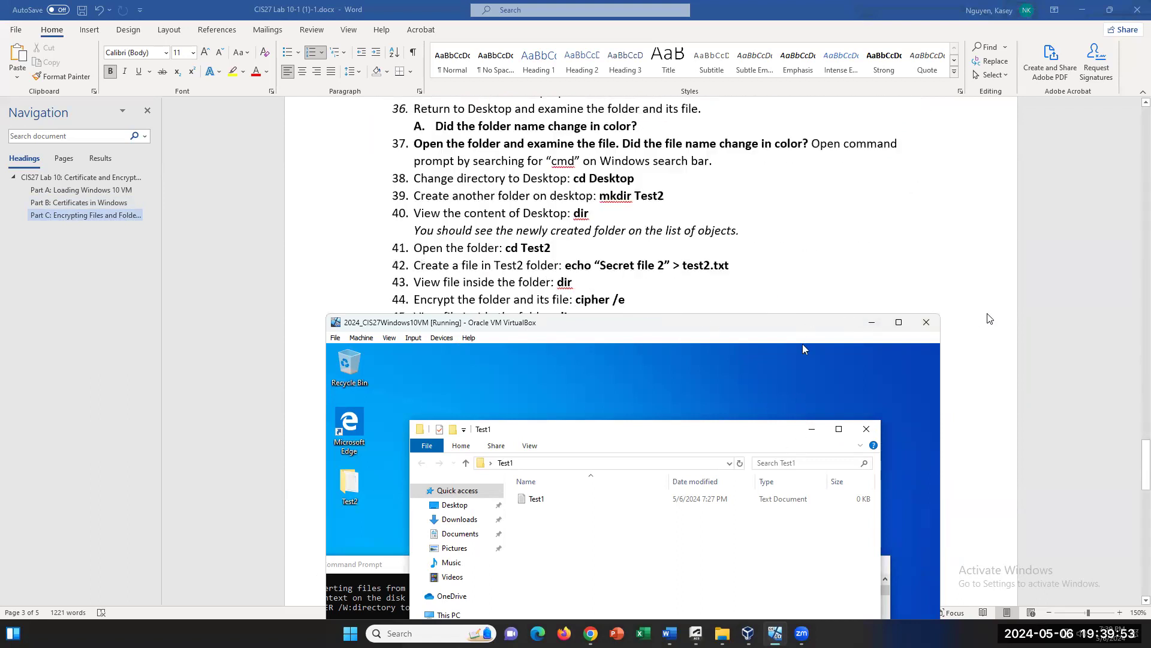
{"action": "scroll", "coordinate": [989, 318], "scroll_direction": "down", "scroll_amount": 5}
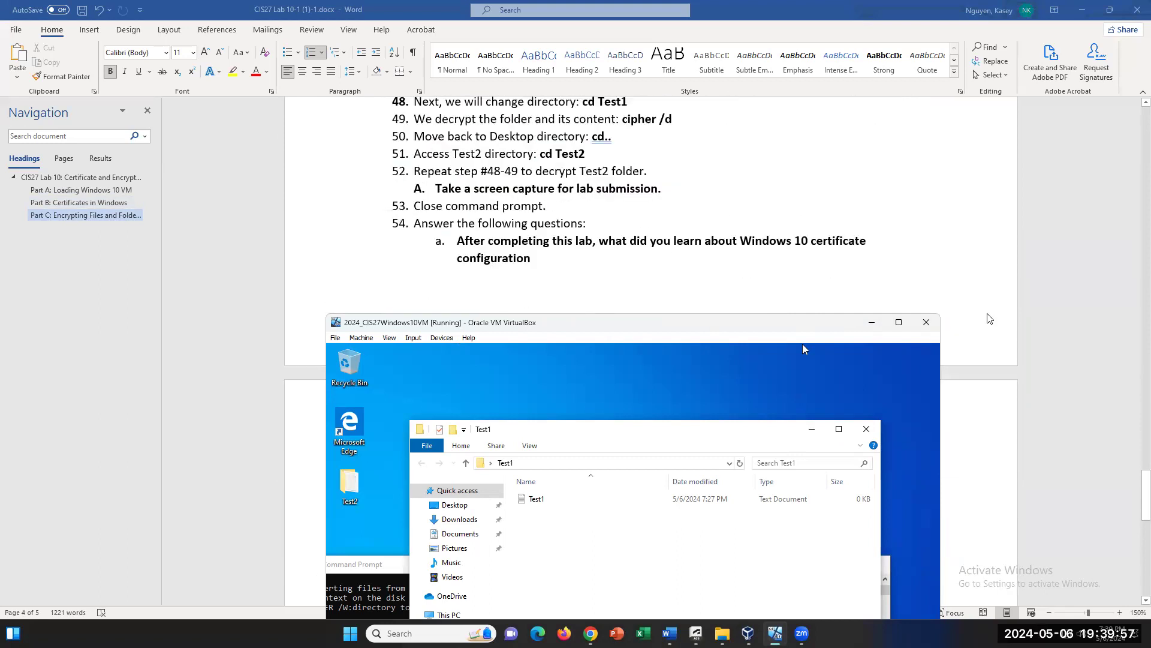
- Bring the Word lab document to the front and highlight "EFS for file and folder encryption" in question 54b, clearing the selection at the end
{"action": "left_click", "coordinate": [690, 267]}
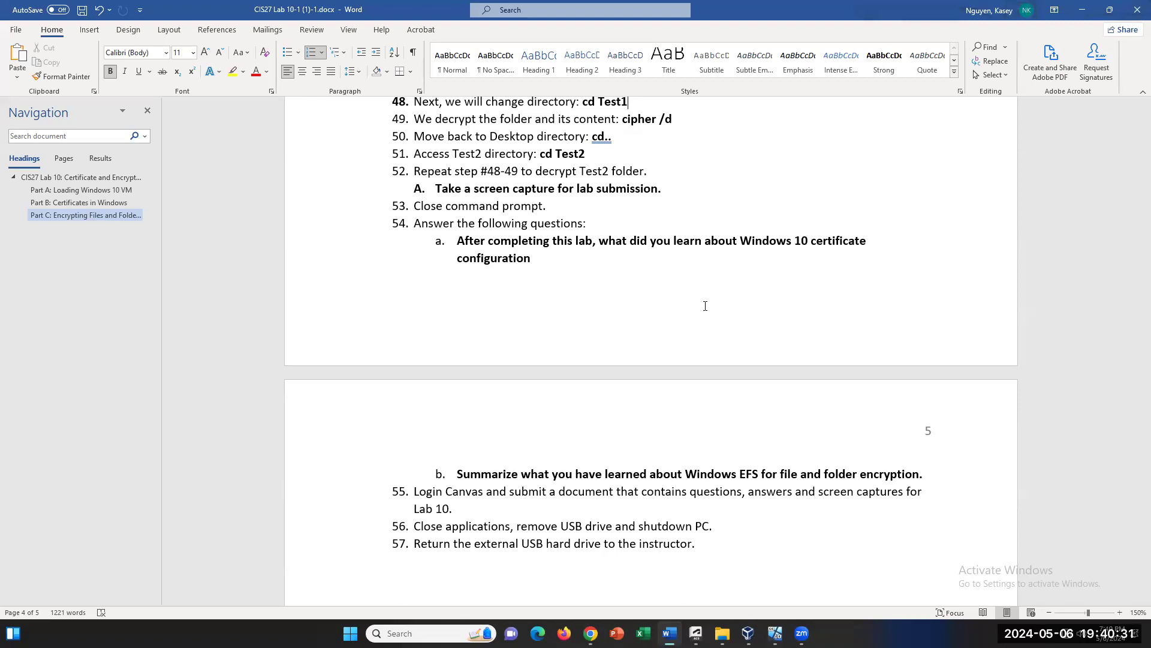
{"action": "left_click_drag", "start_coordinate": [760, 475], "coordinate": [924, 465]}
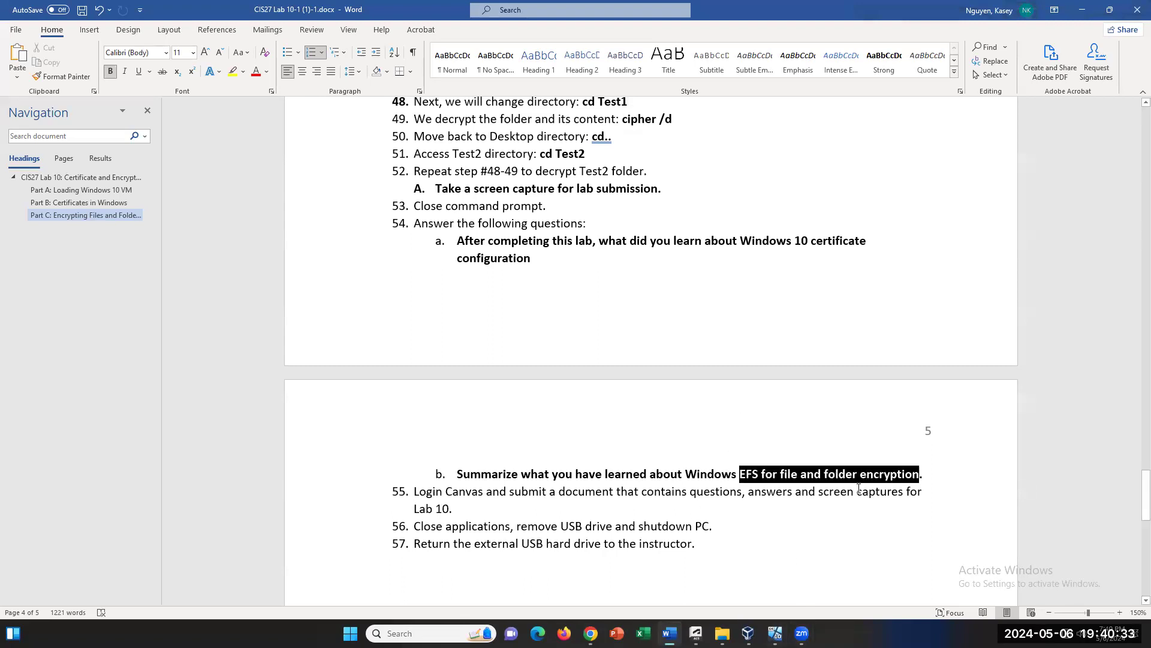
{"action": "left_click", "coordinate": [923, 466]}
{"action": "left_click", "coordinate": [924, 475]}
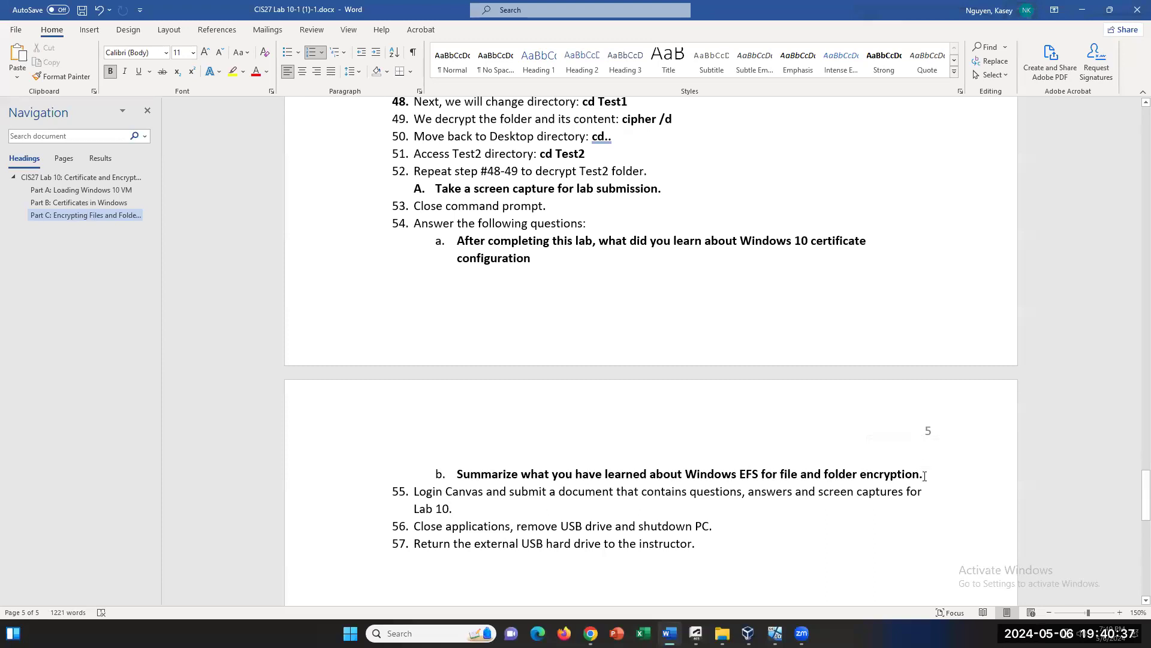